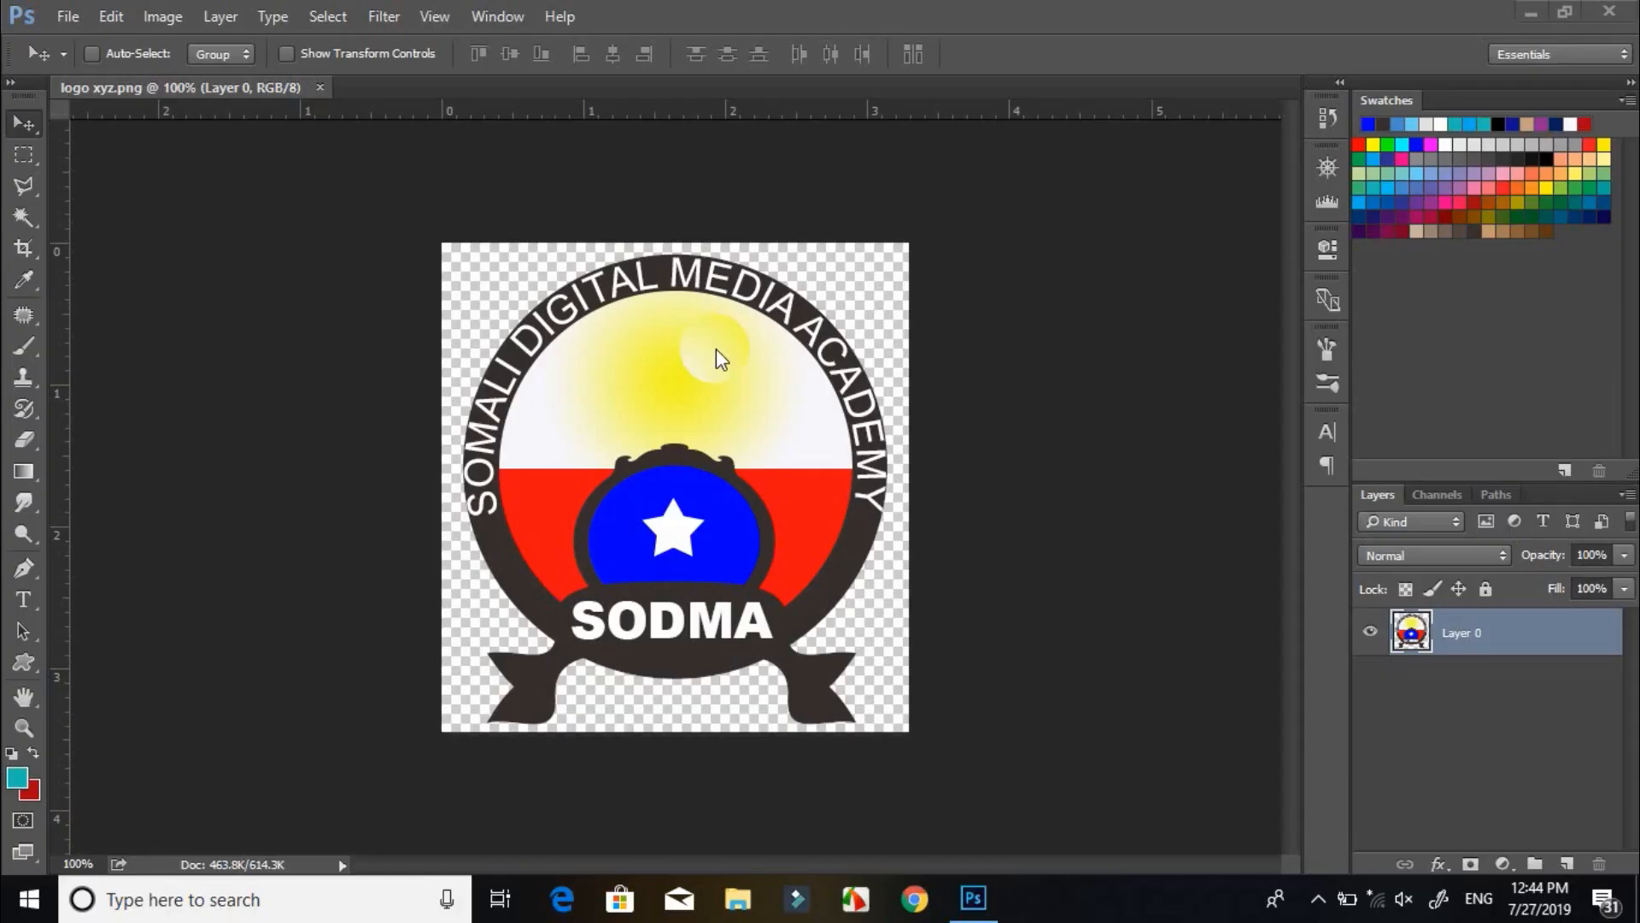
Start a new document with pixel units, 720 pixels wide and 720 pixels high.
left_click(68, 16)
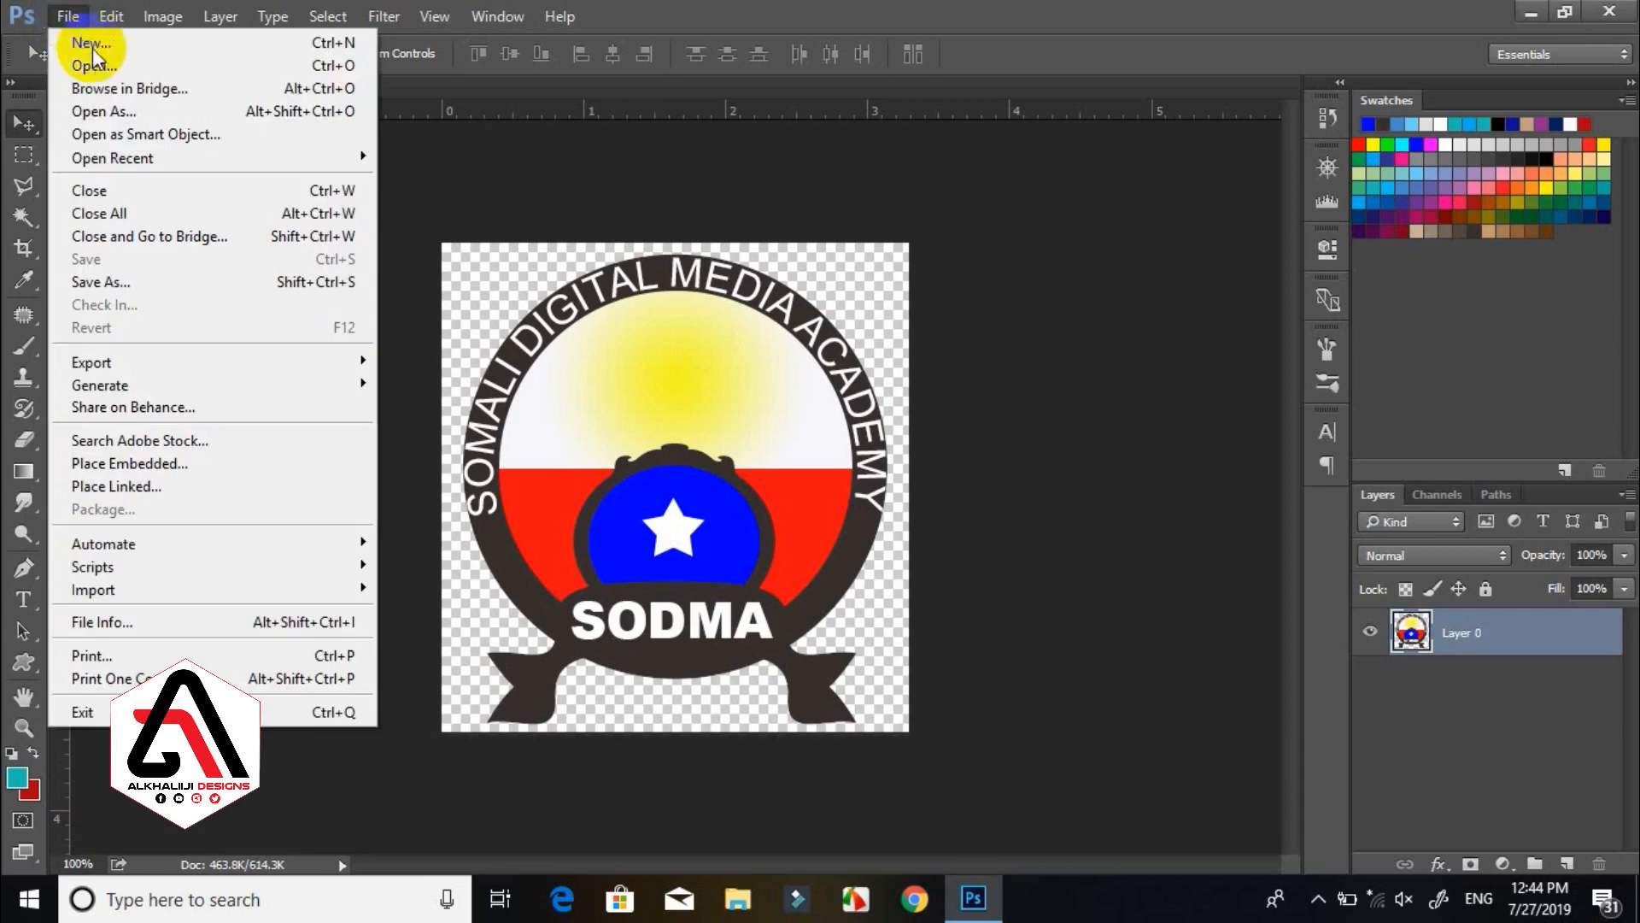
left_click(97, 42)
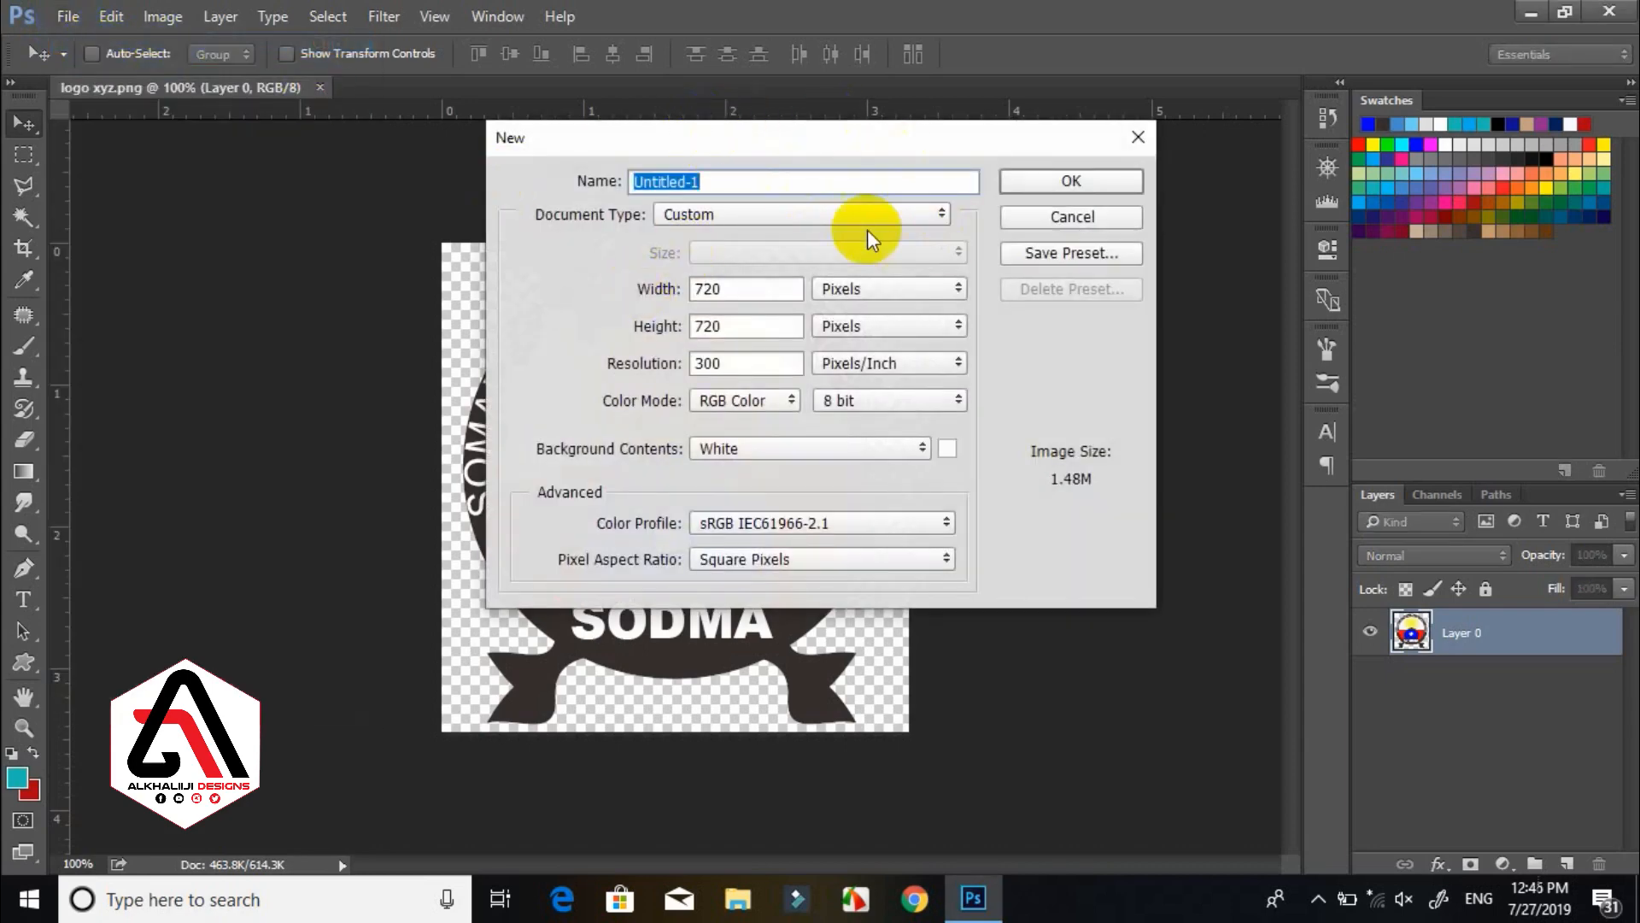
left_click(923, 286)
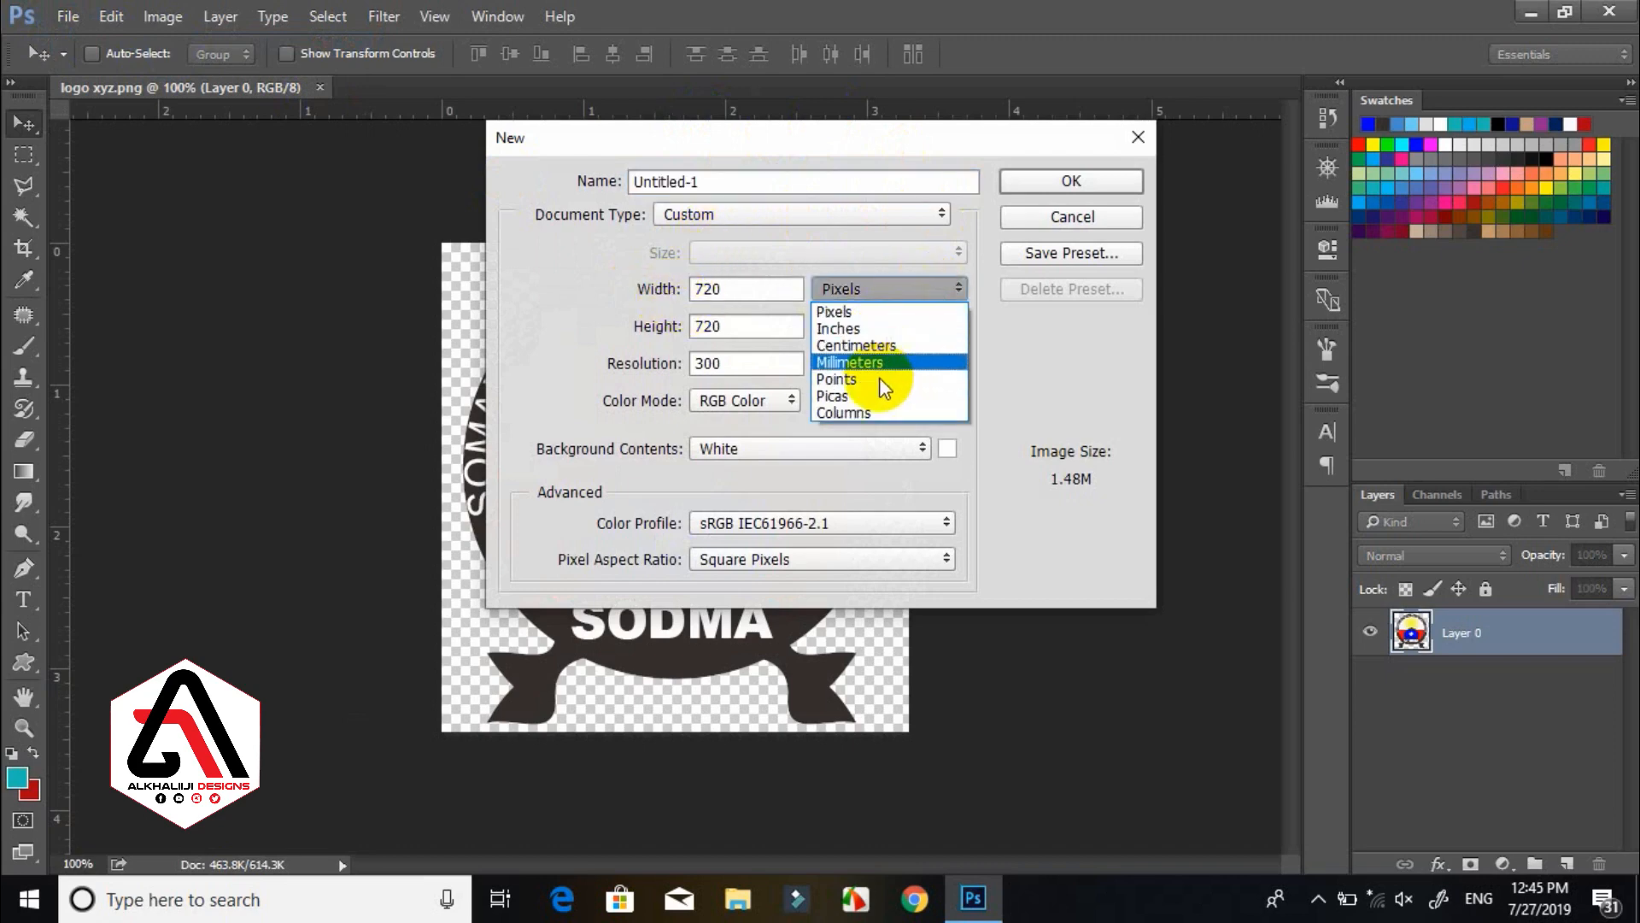
left_click(861, 314)
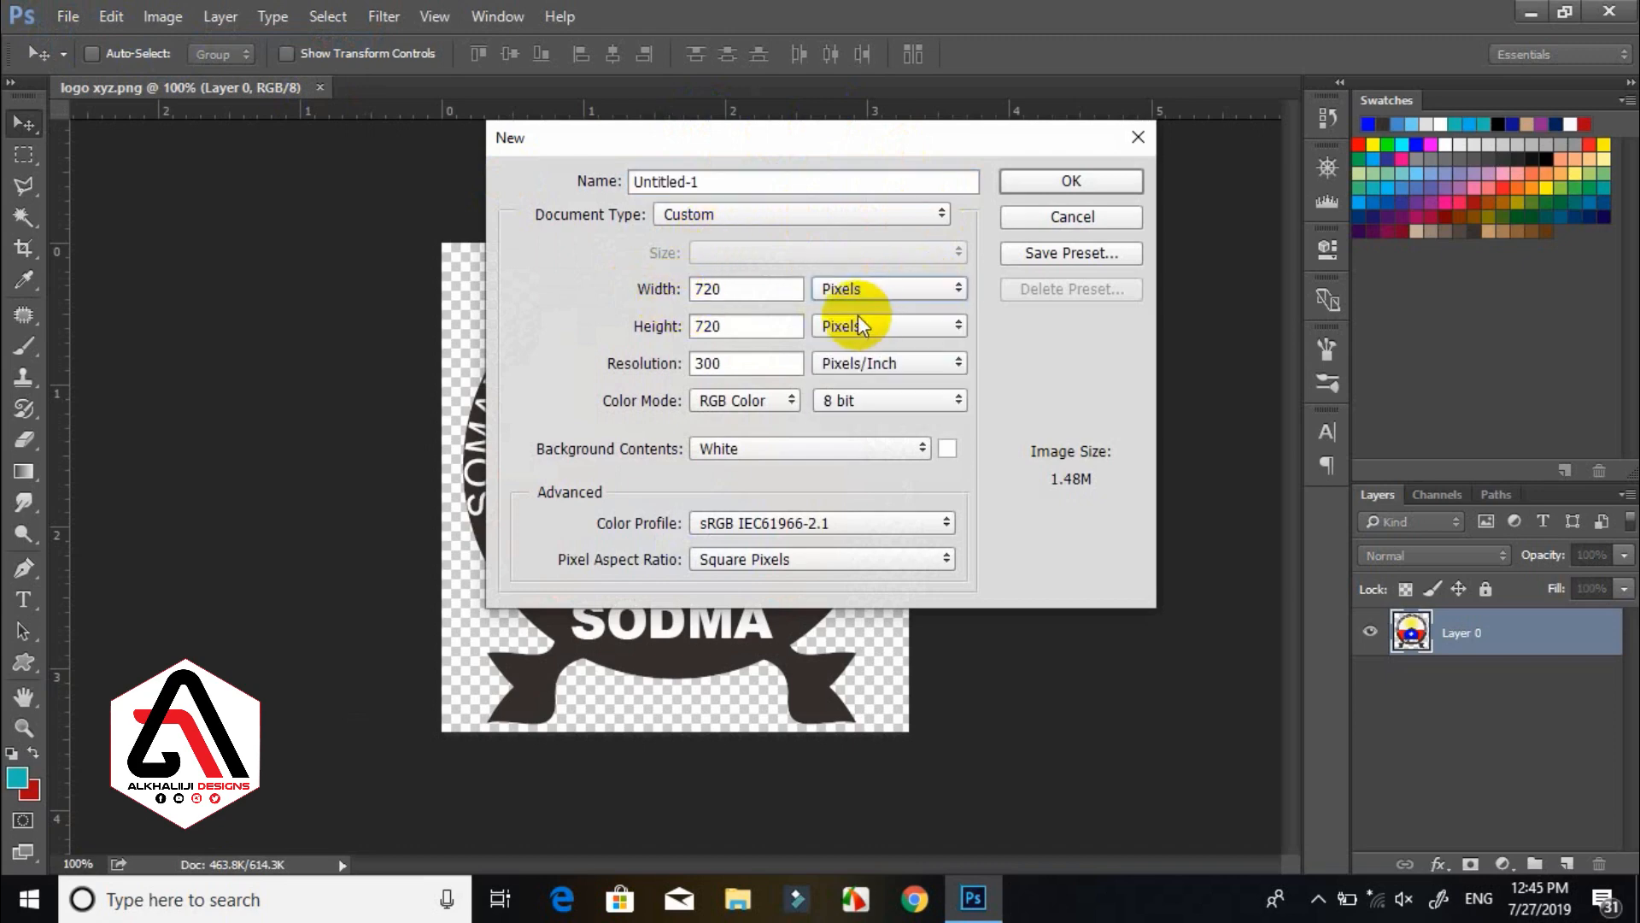
double_click(742, 289)
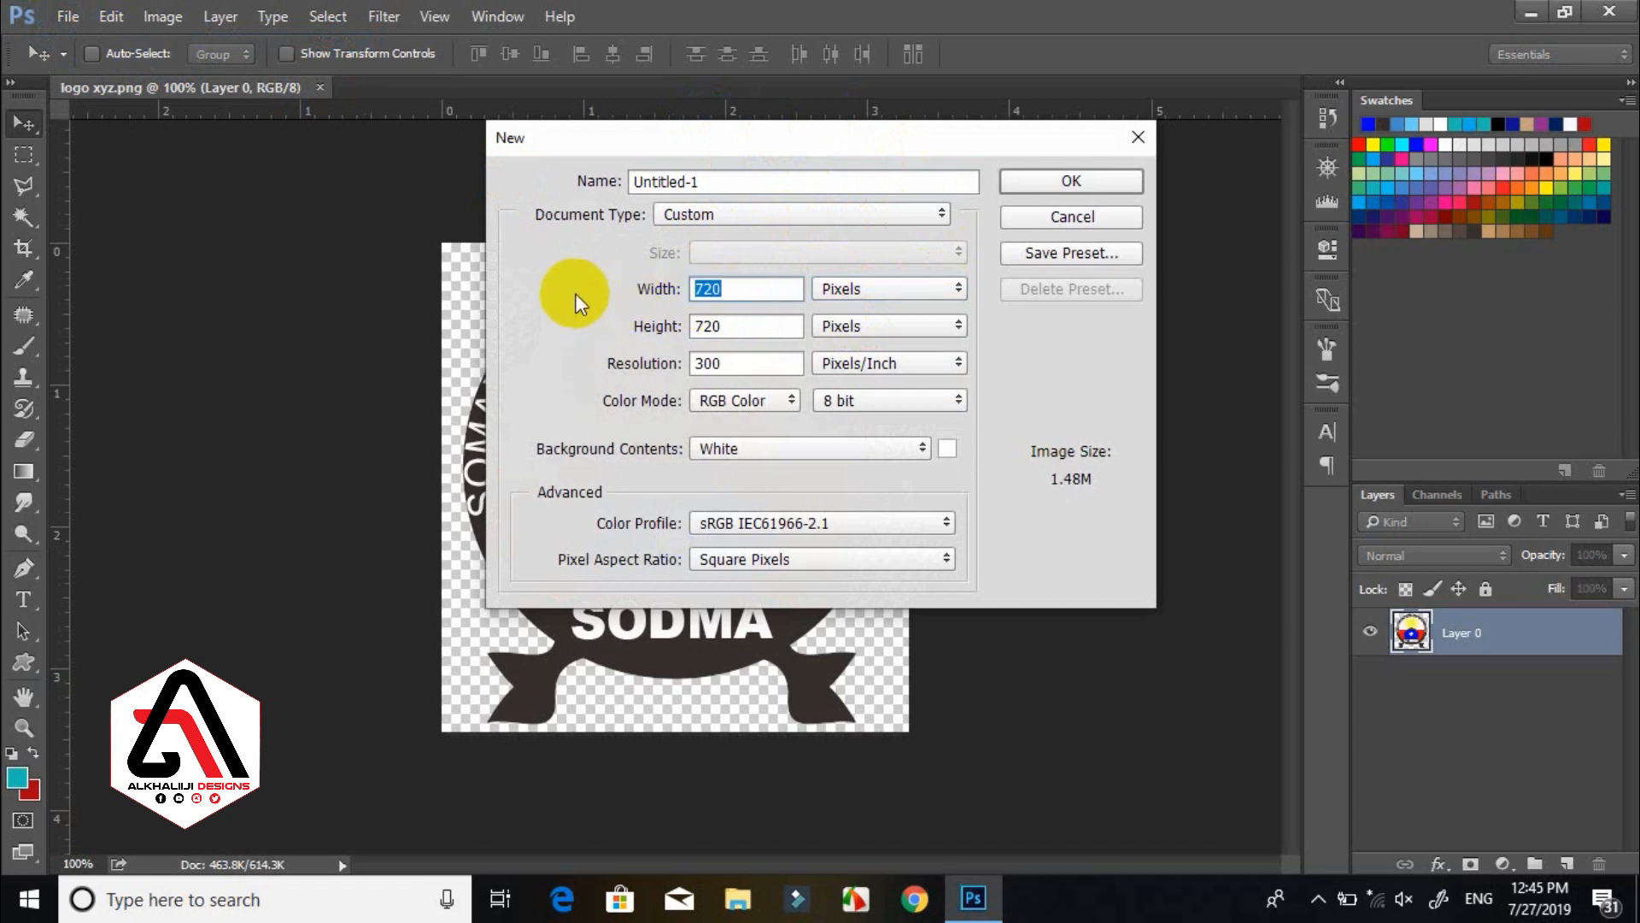
type("72")
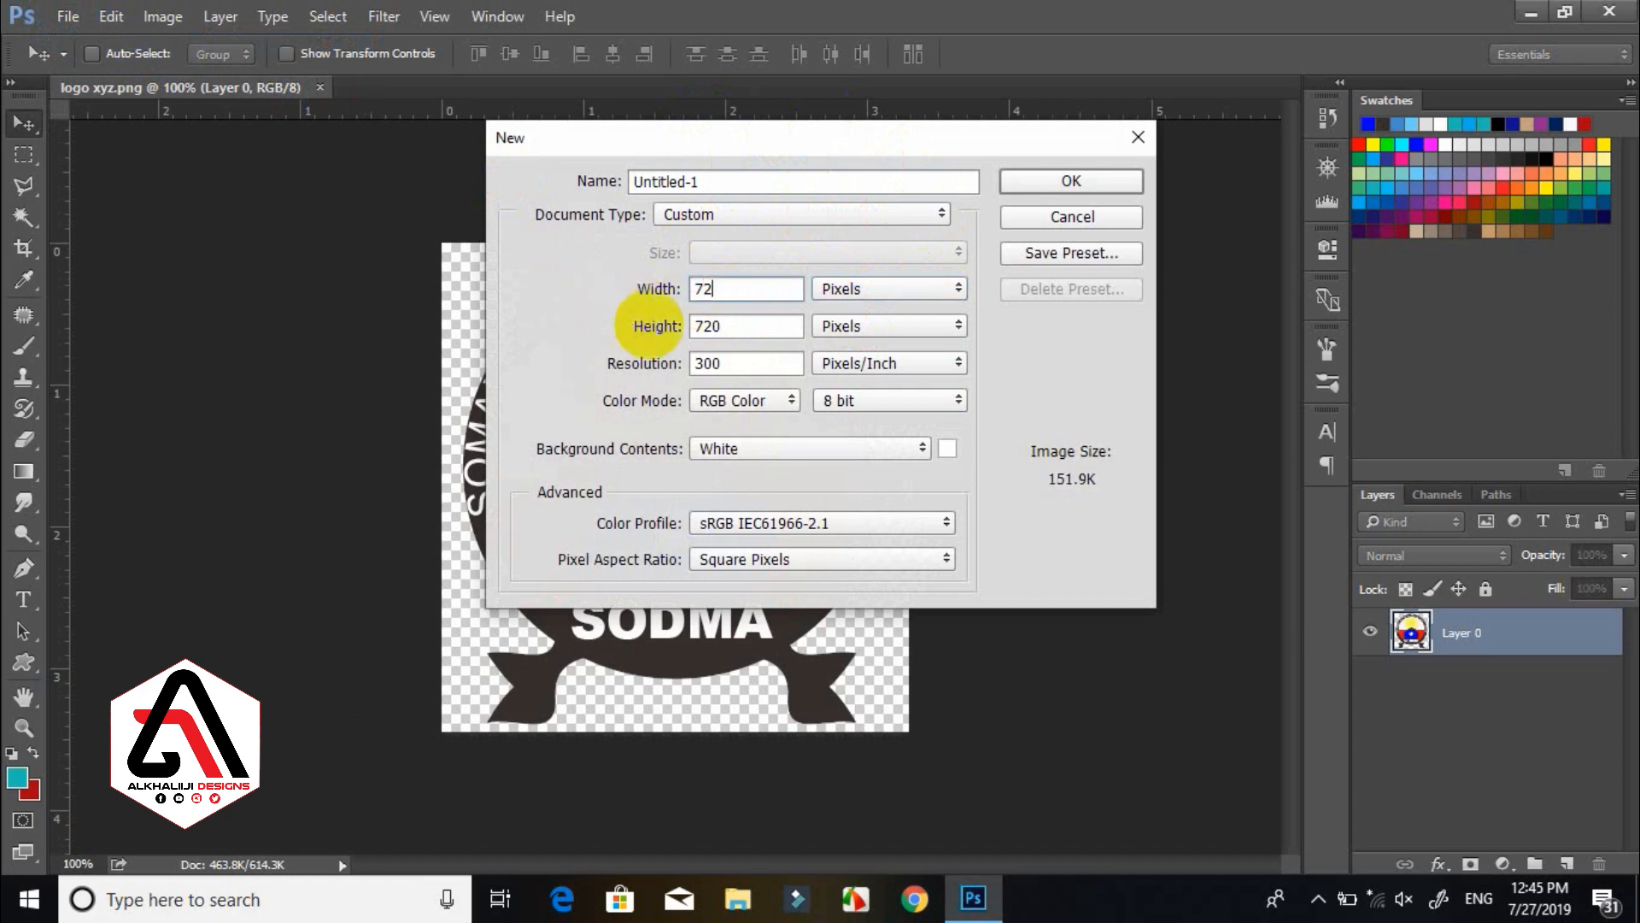
type("0")
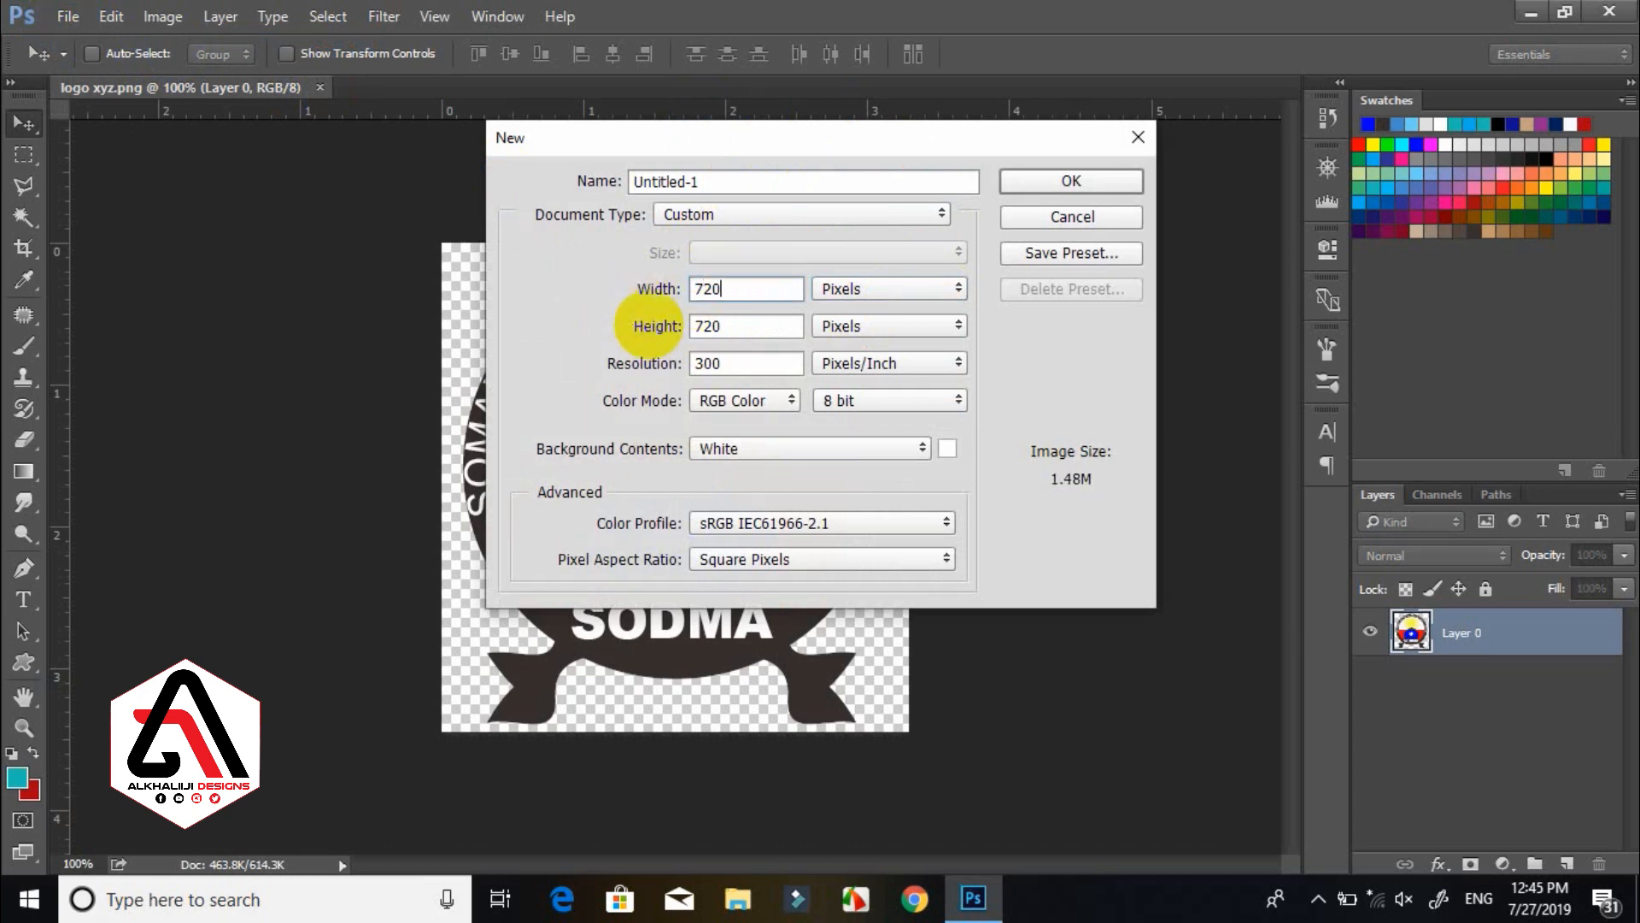
double_click(737, 324)
Create the document with a resolution of 300 pixels/inch, RGB Color mode and a White background.
double_click(742, 364)
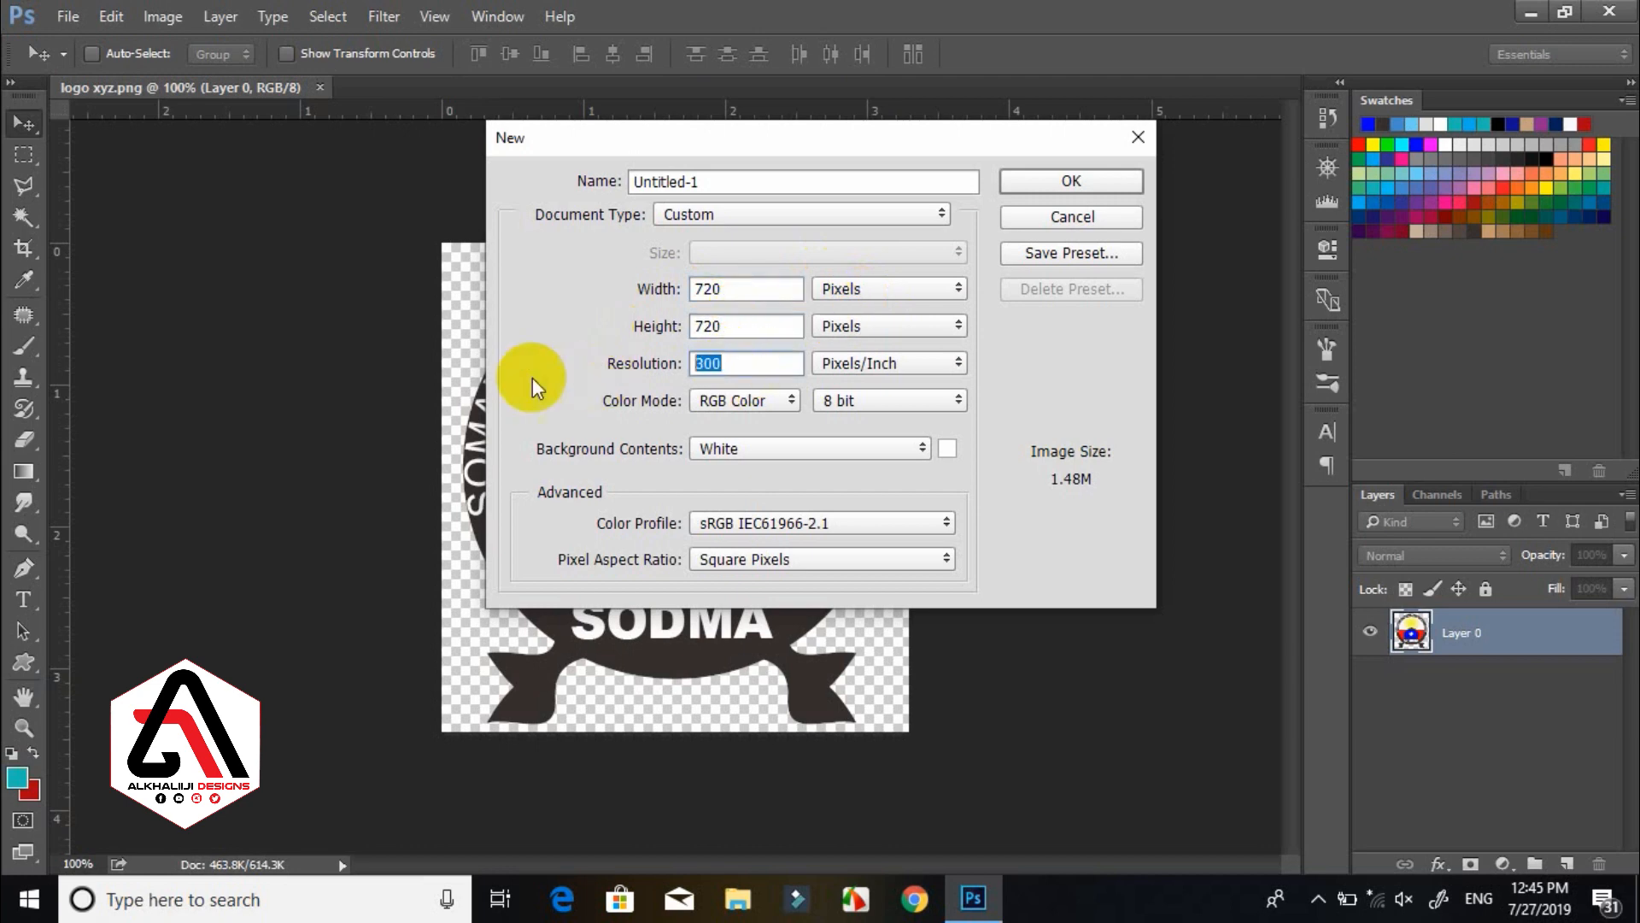
left_click(739, 398)
left_click(740, 398)
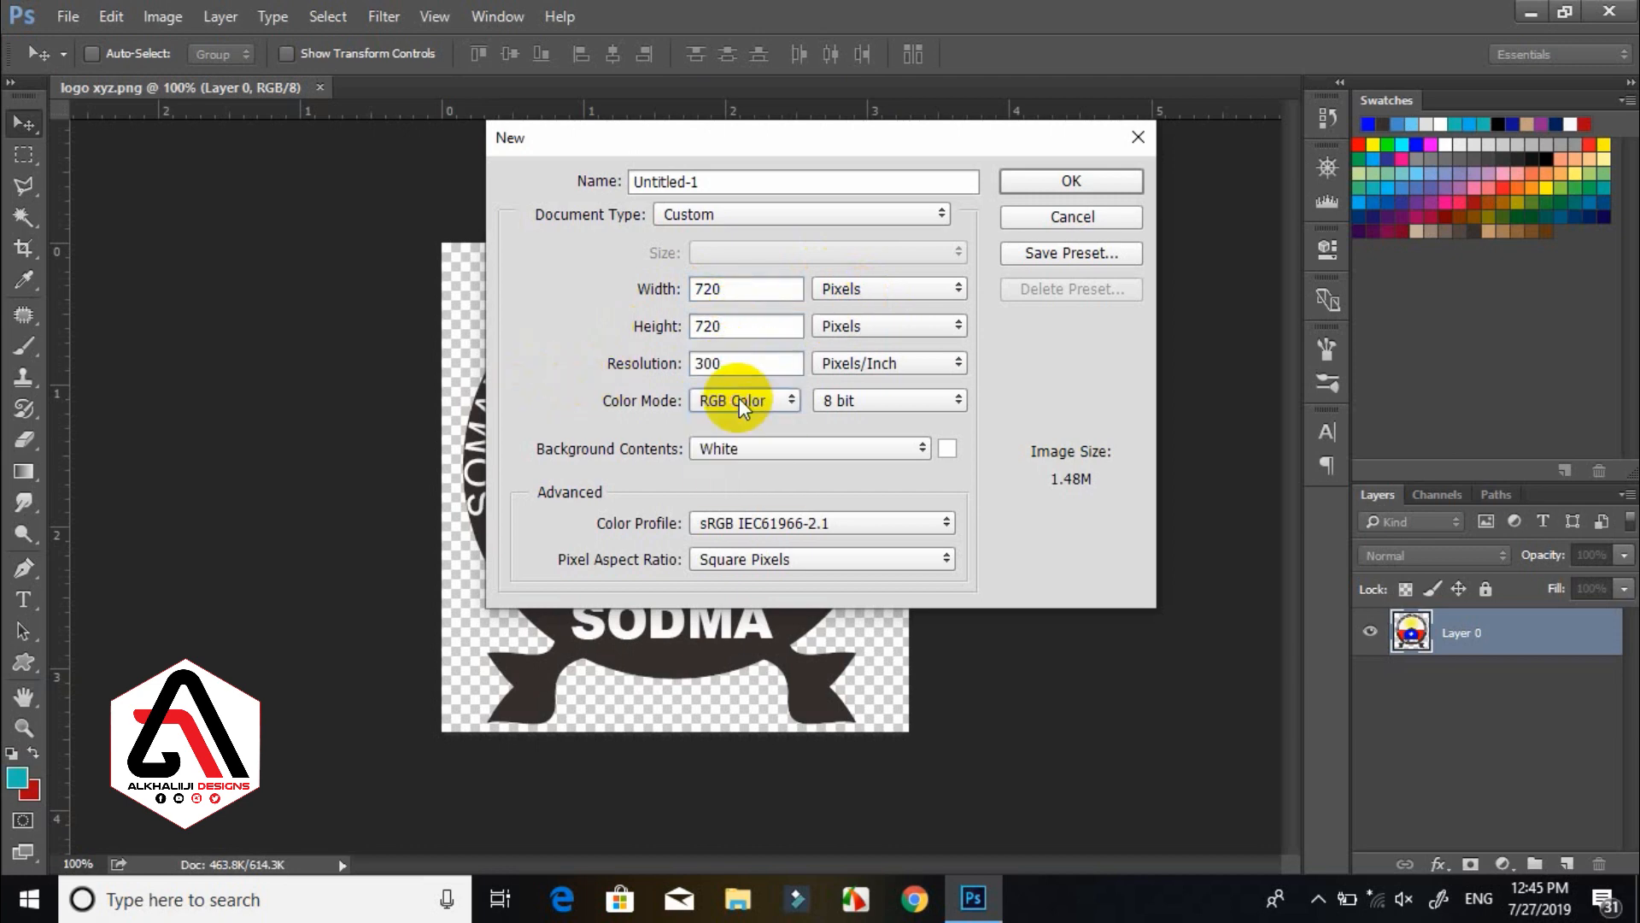
left_click(813, 448)
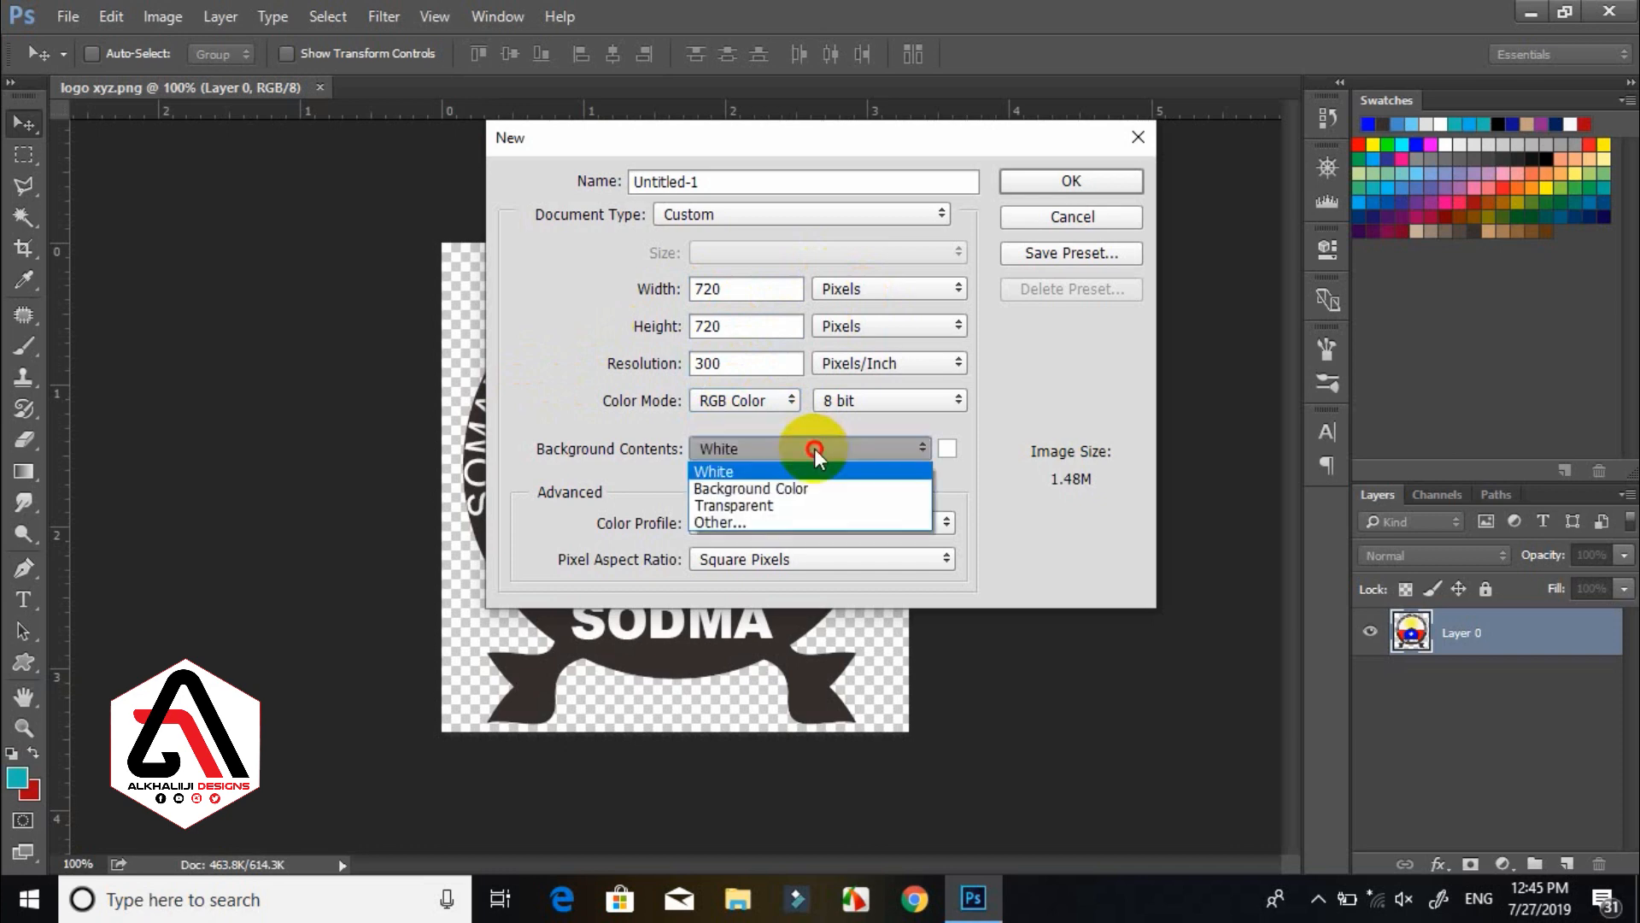
left_click(816, 448)
left_click(1059, 182)
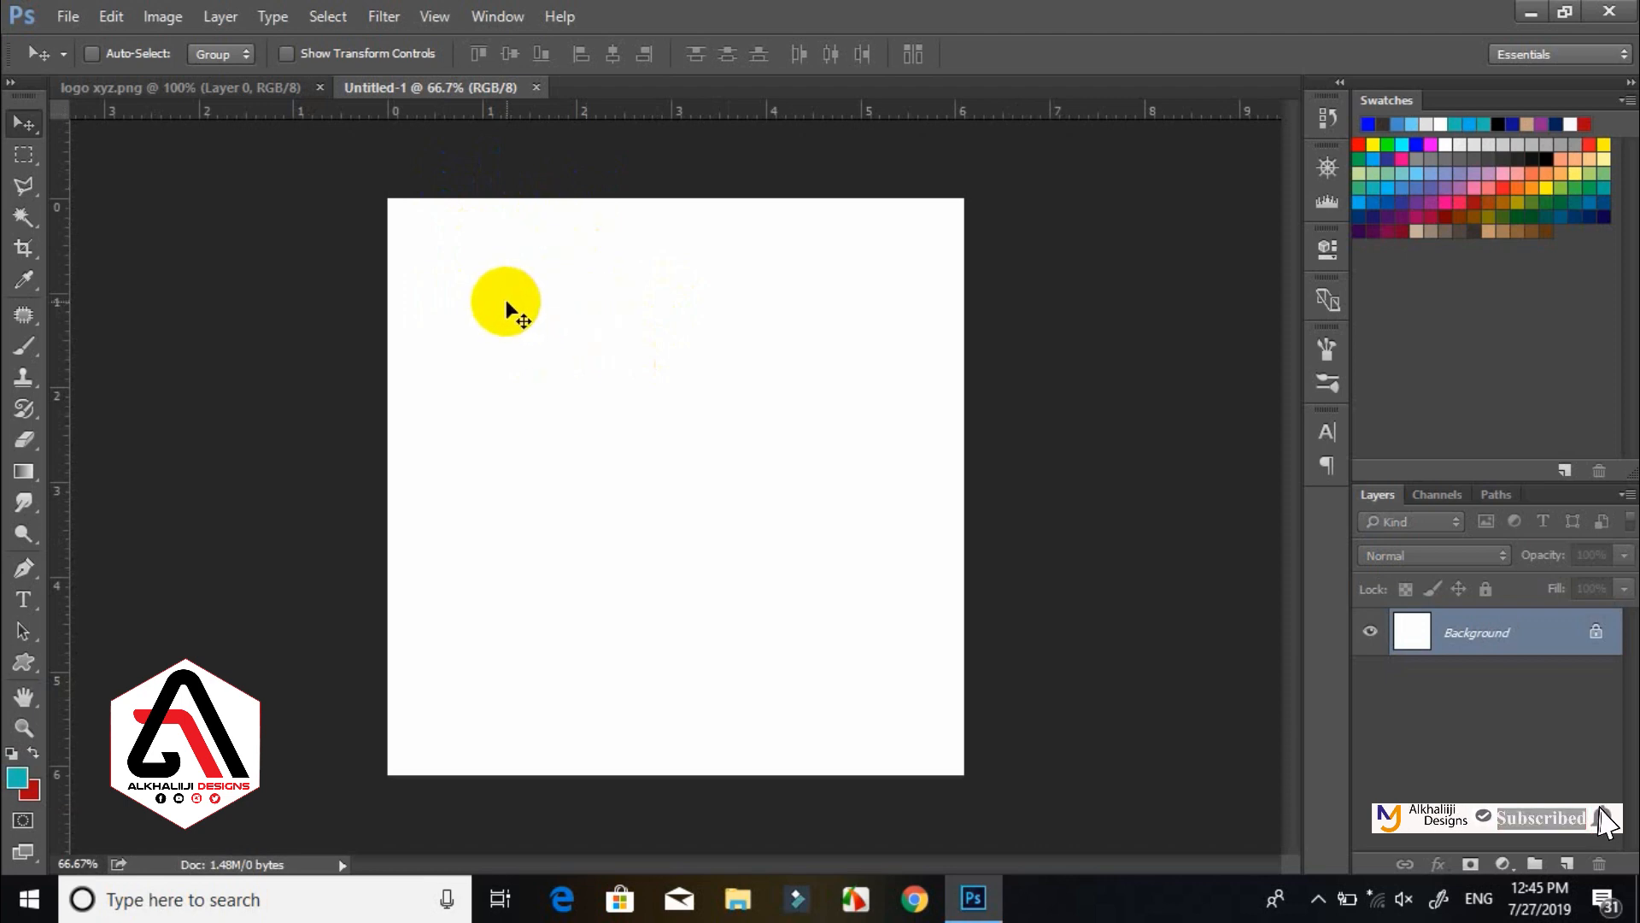
Copy the SODMA logo from logo xyz.png into the new document and move it to the canvas's lower-right corner.
left_click(160, 82)
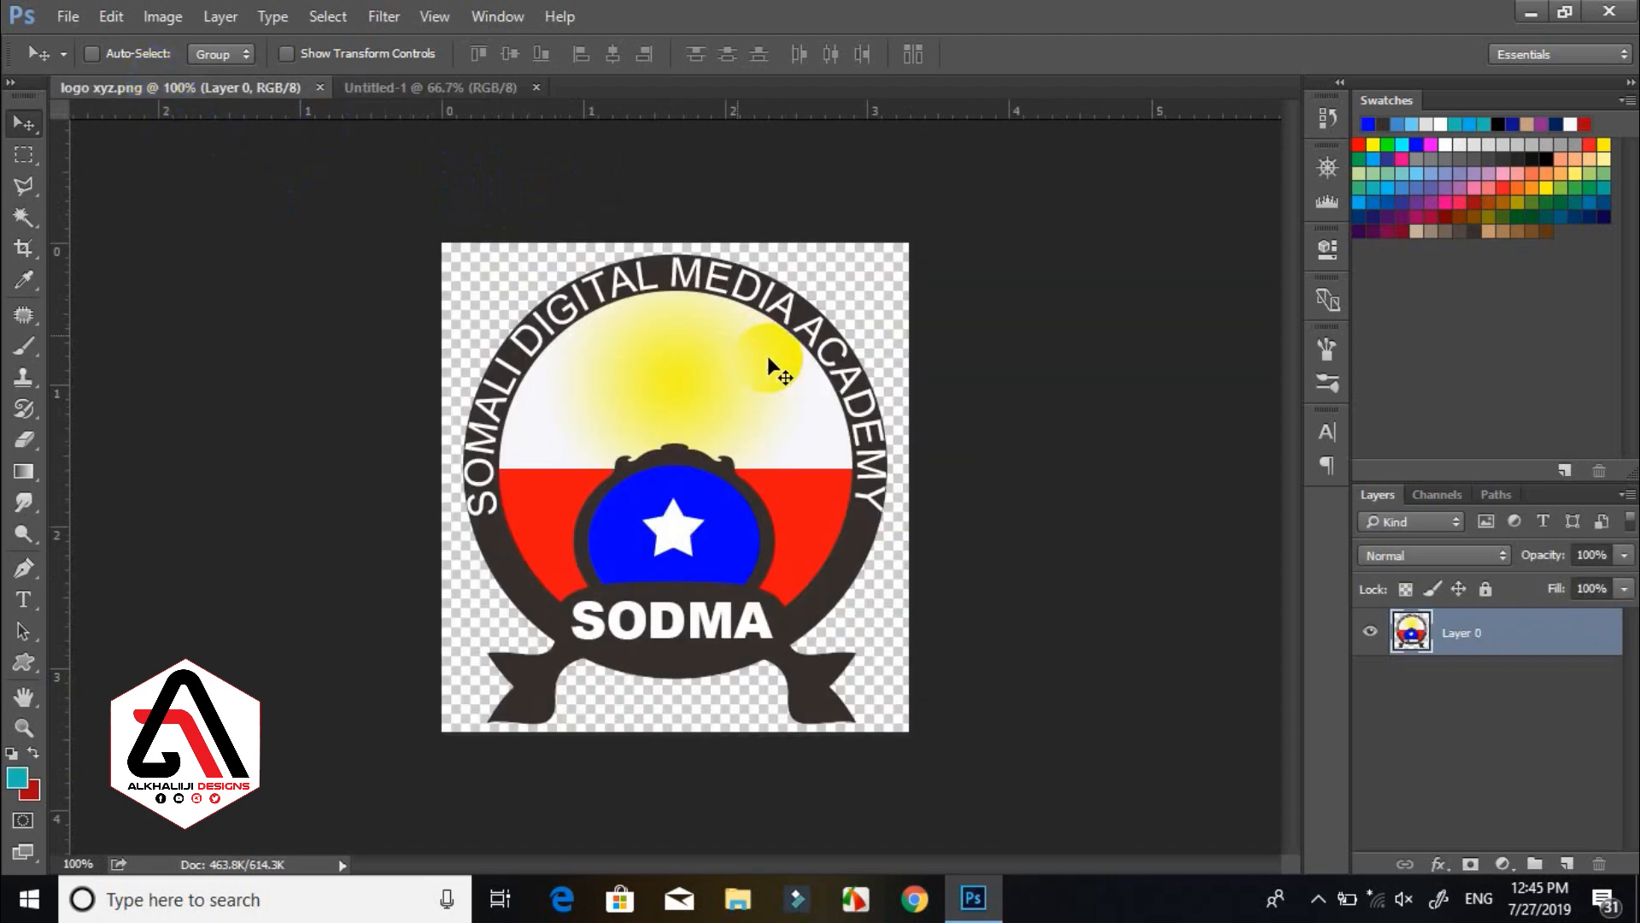
mouse_move(767, 355)
left_mouse_down()
mouse_move(465, 77)
mouse_move(798, 366)
left_mouse_up()
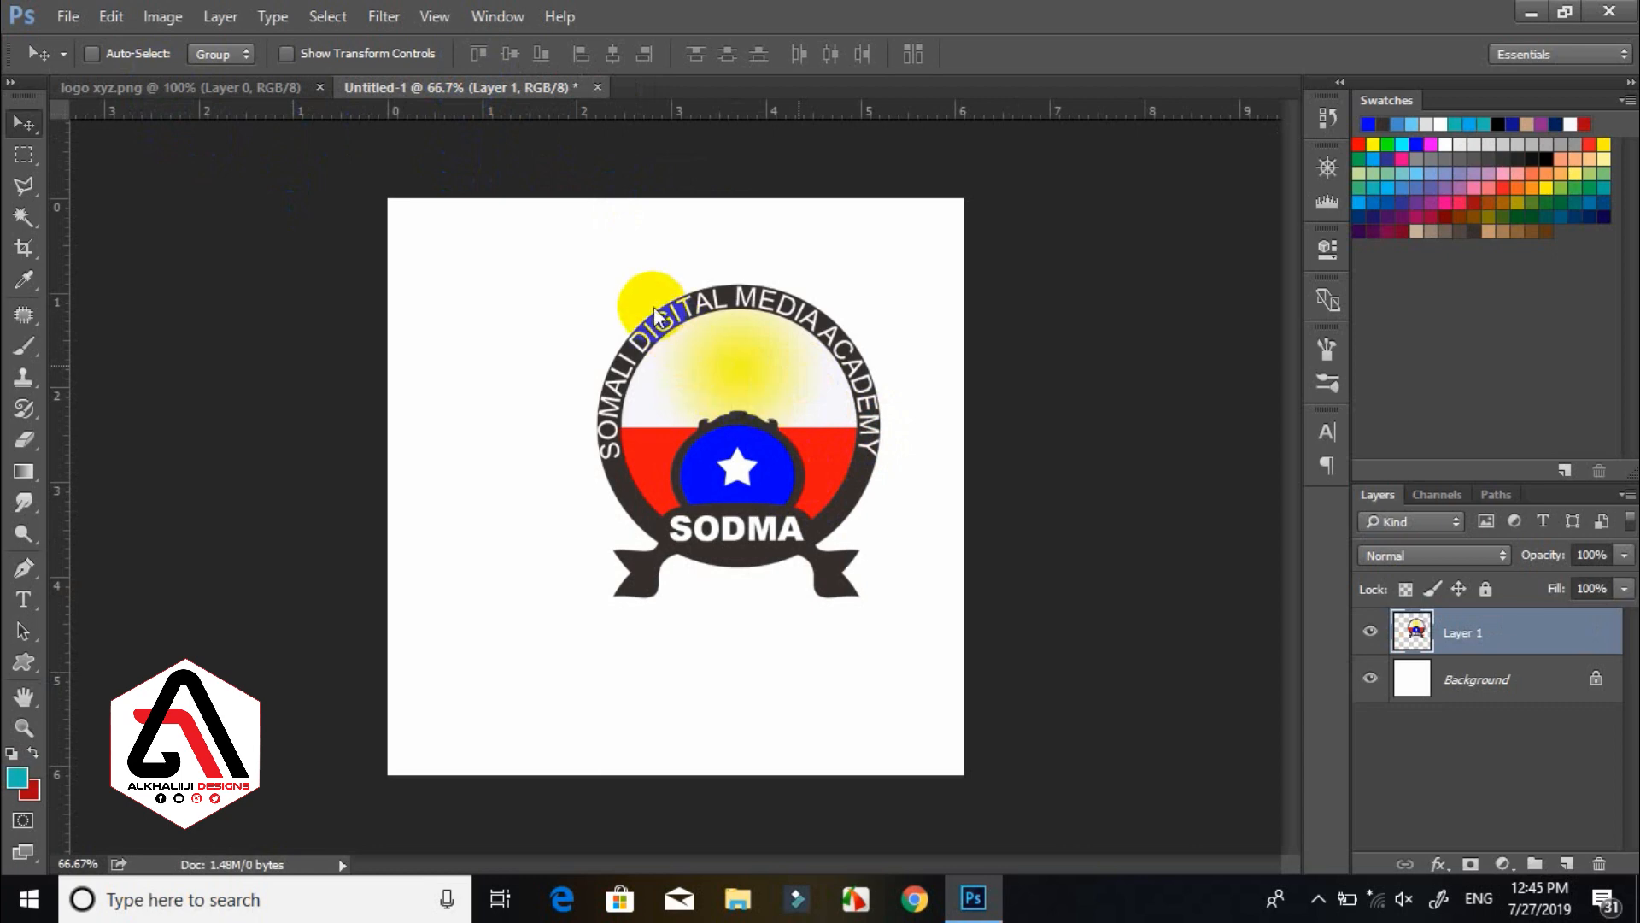
mouse_move(682, 327)
left_mouse_down()
mouse_move(663, 370)
mouse_move(692, 365)
mouse_move(707, 337)
left_mouse_up()
key("ctrl")
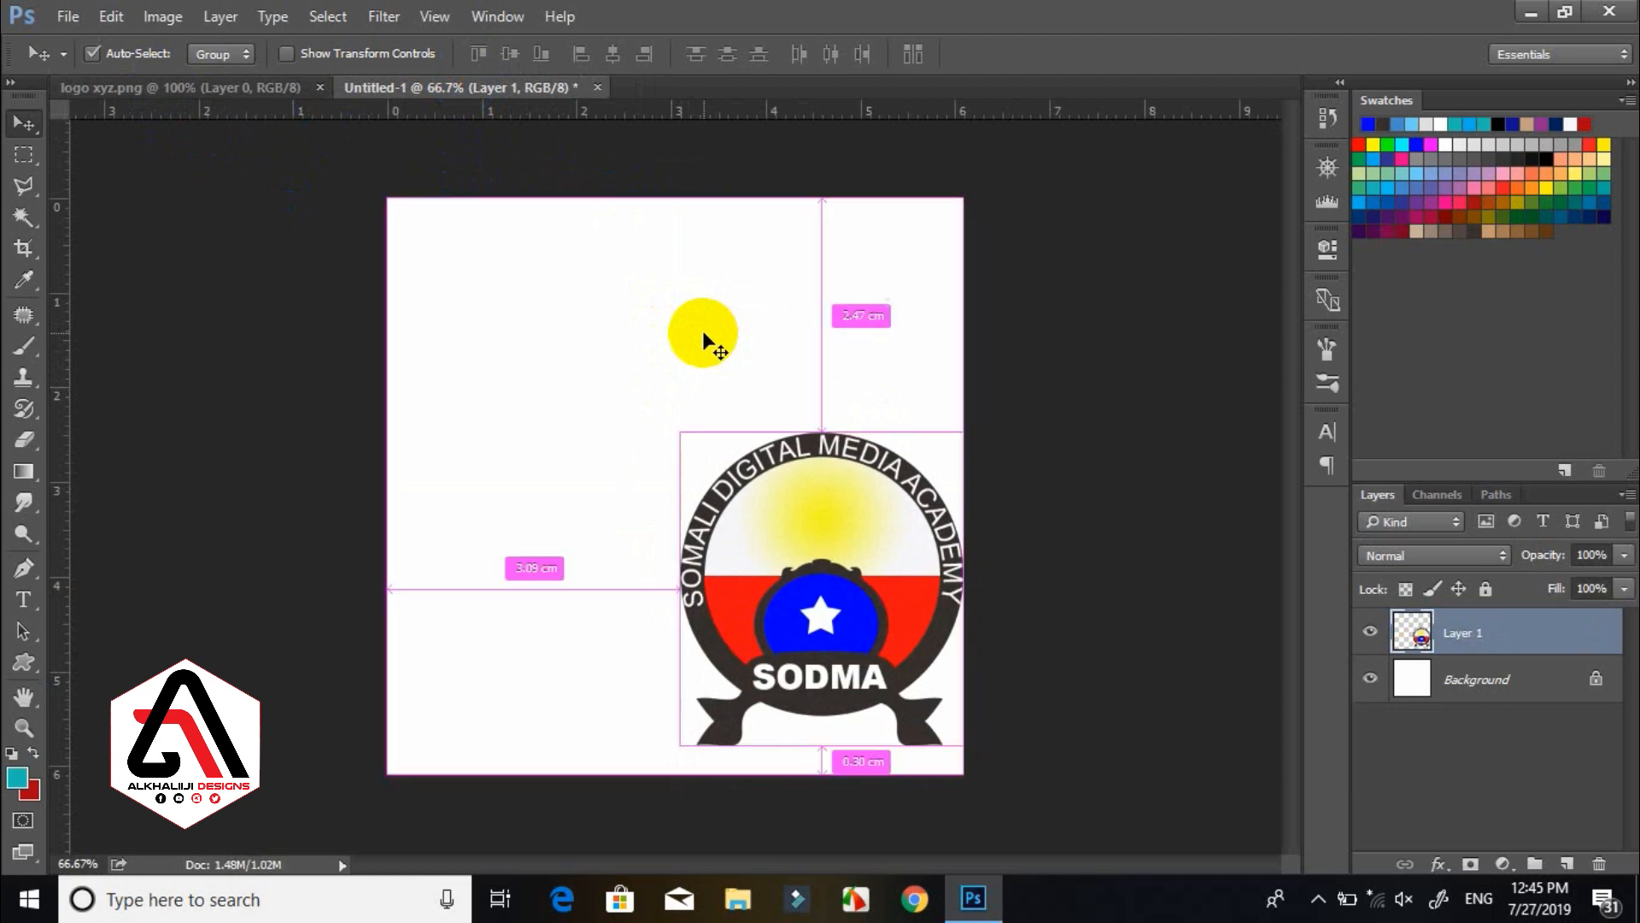
Scale the logo down to about half its size and place it near the canvas's lower-right corner.
key("ctrl+t")
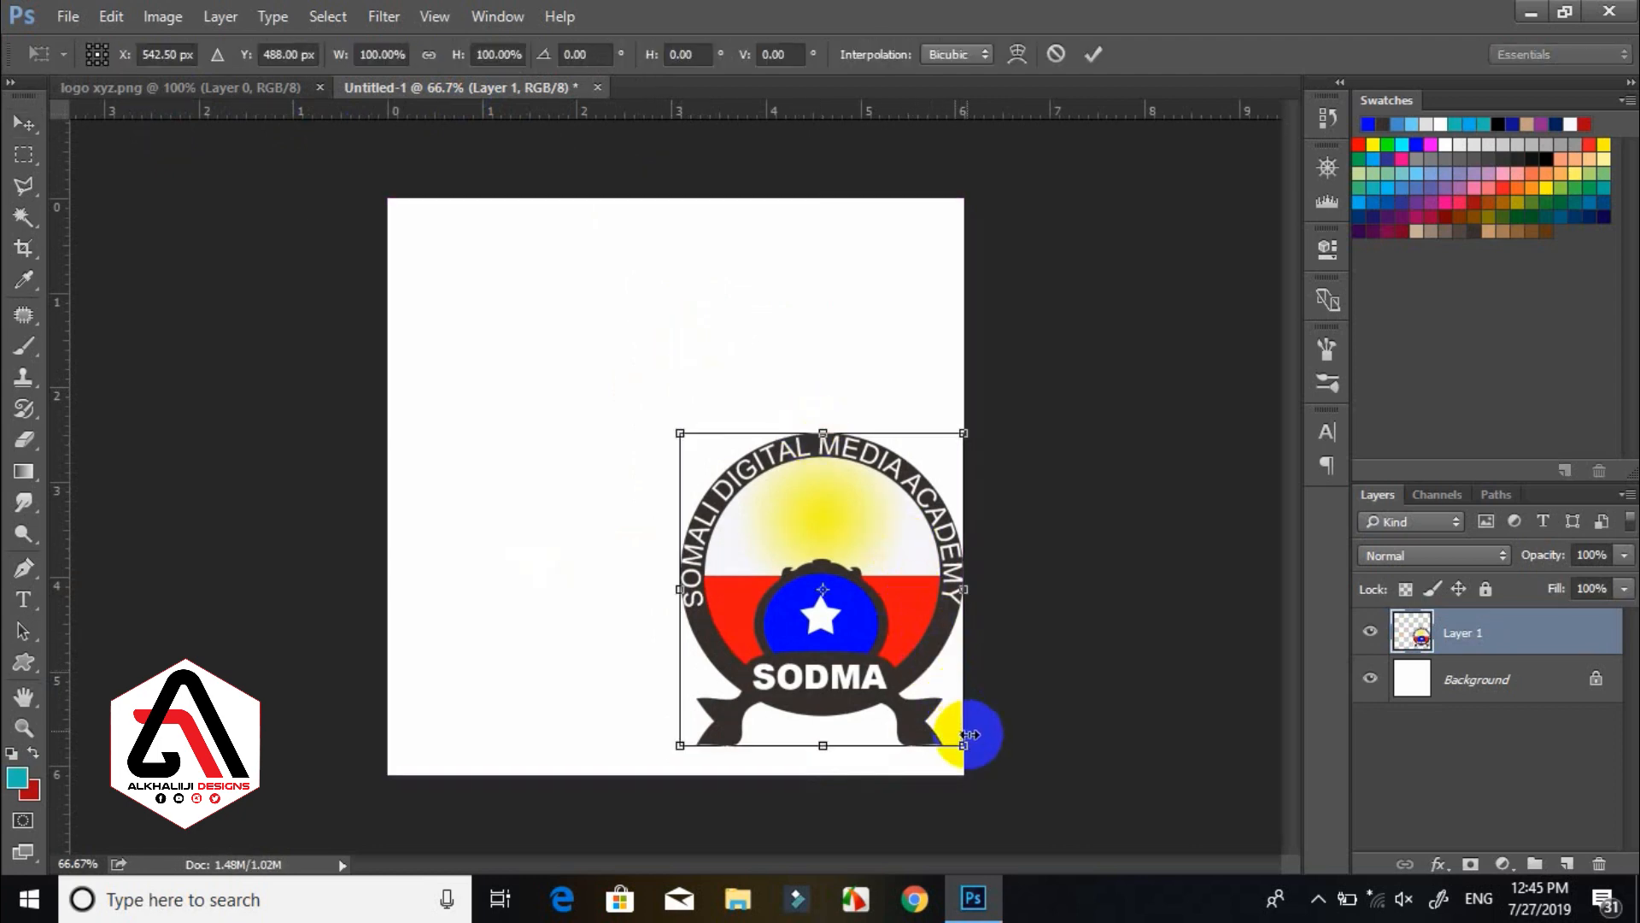
left_click_drag(963, 745, 813, 586)
key("Return")
left_click_drag(722, 461, 782, 630)
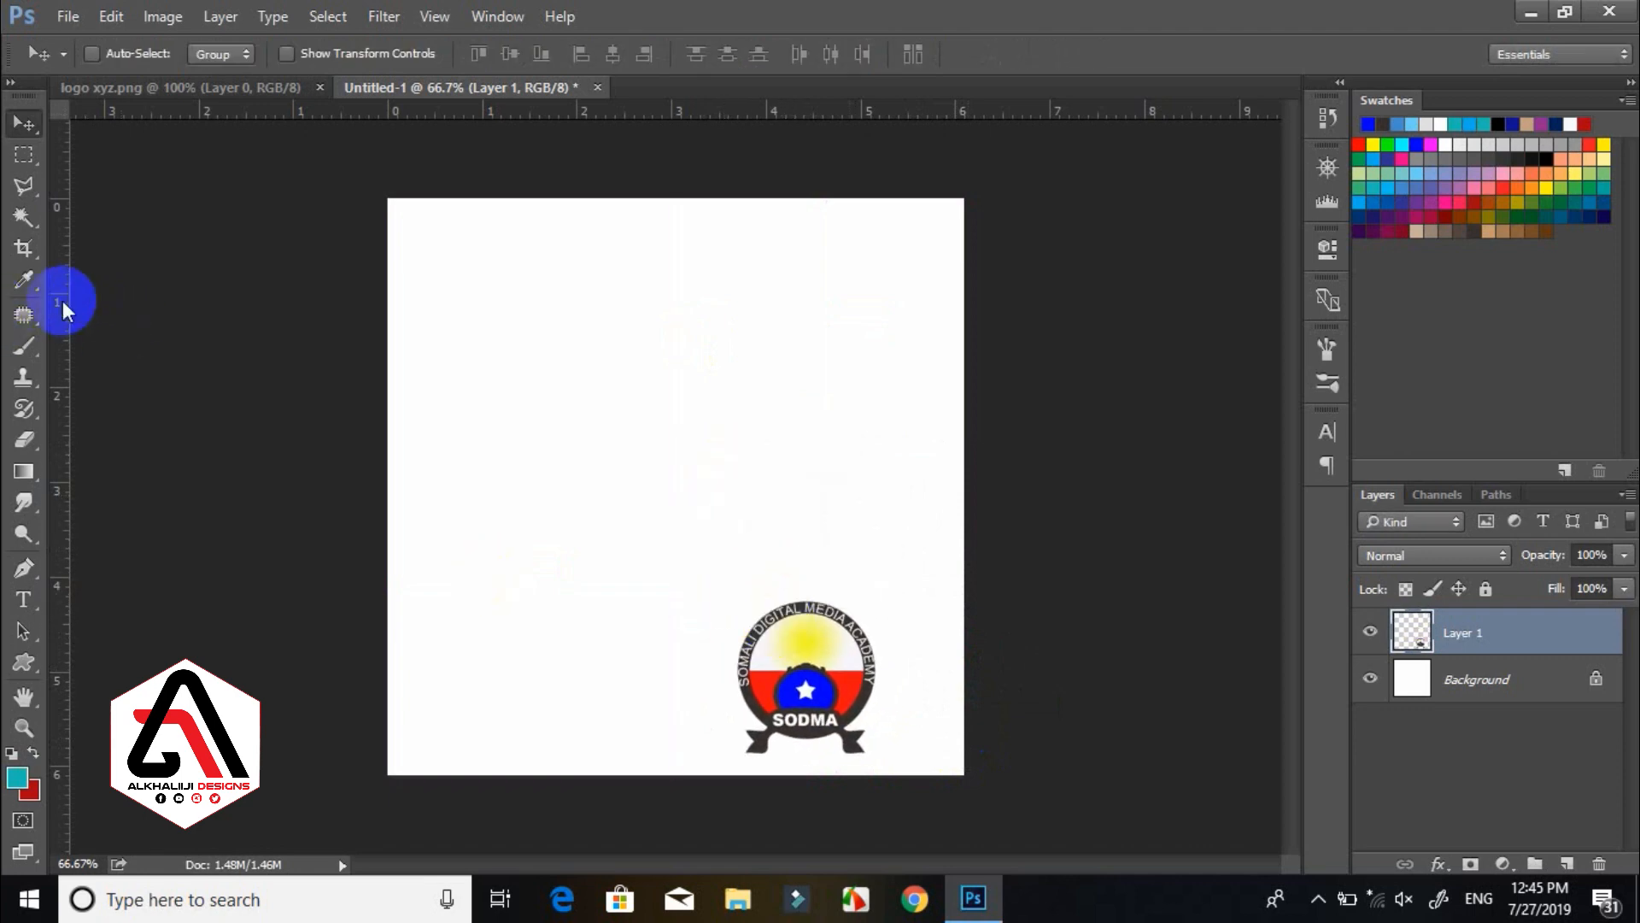
Add guides along all four edges of the canvas.
left_click_drag(62, 306, 386, 297)
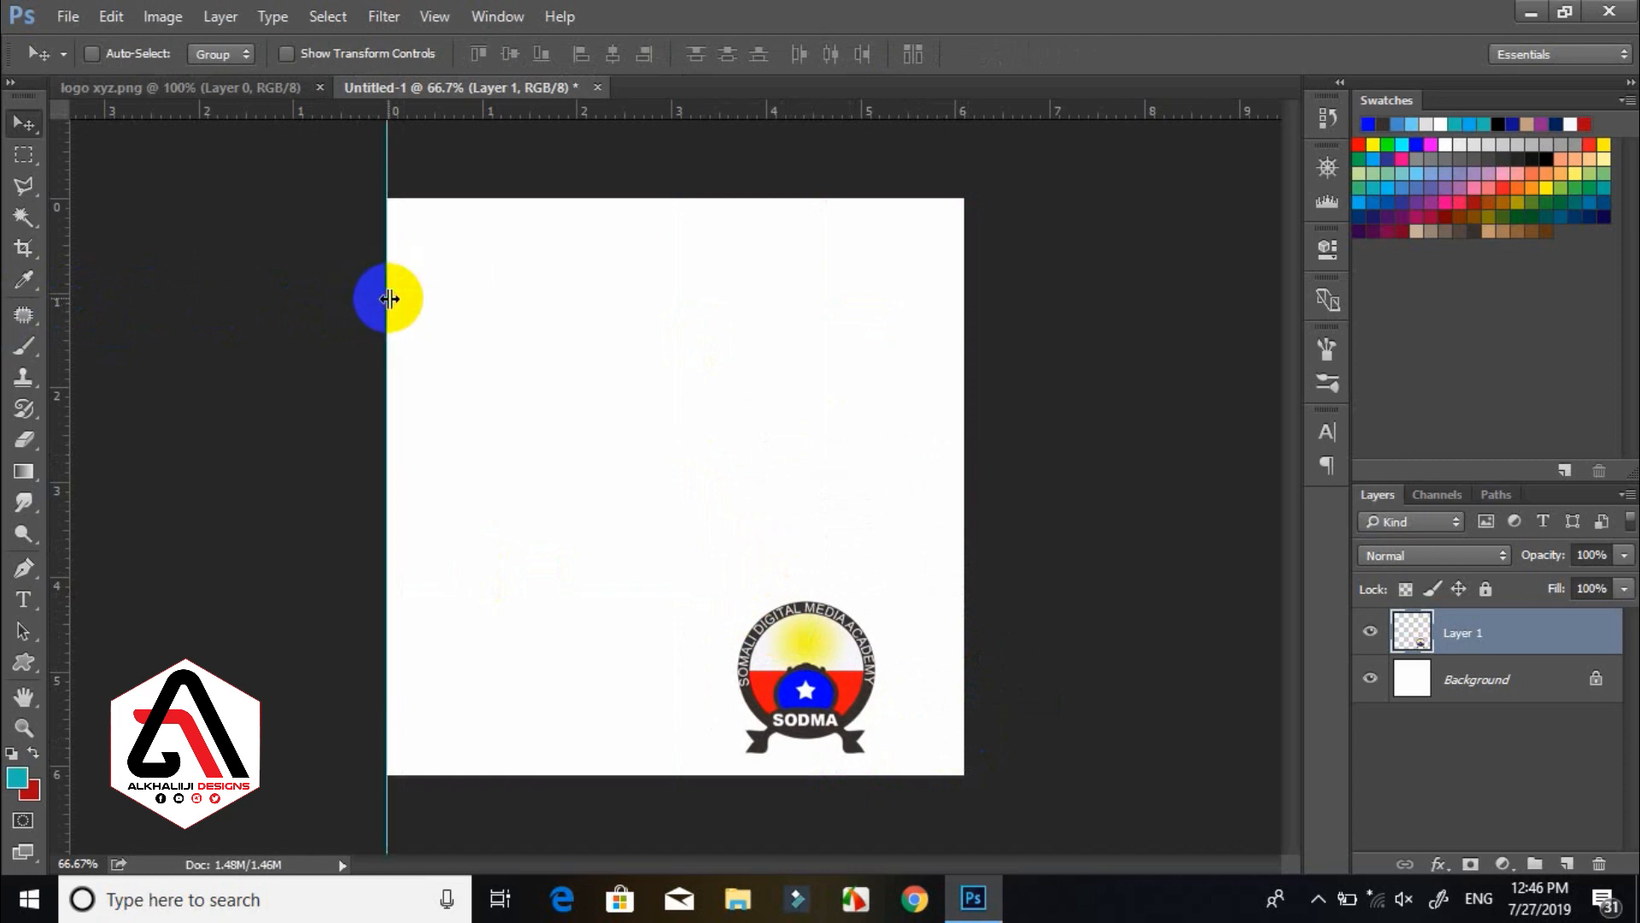
left_click_drag(69, 238, 963, 229)
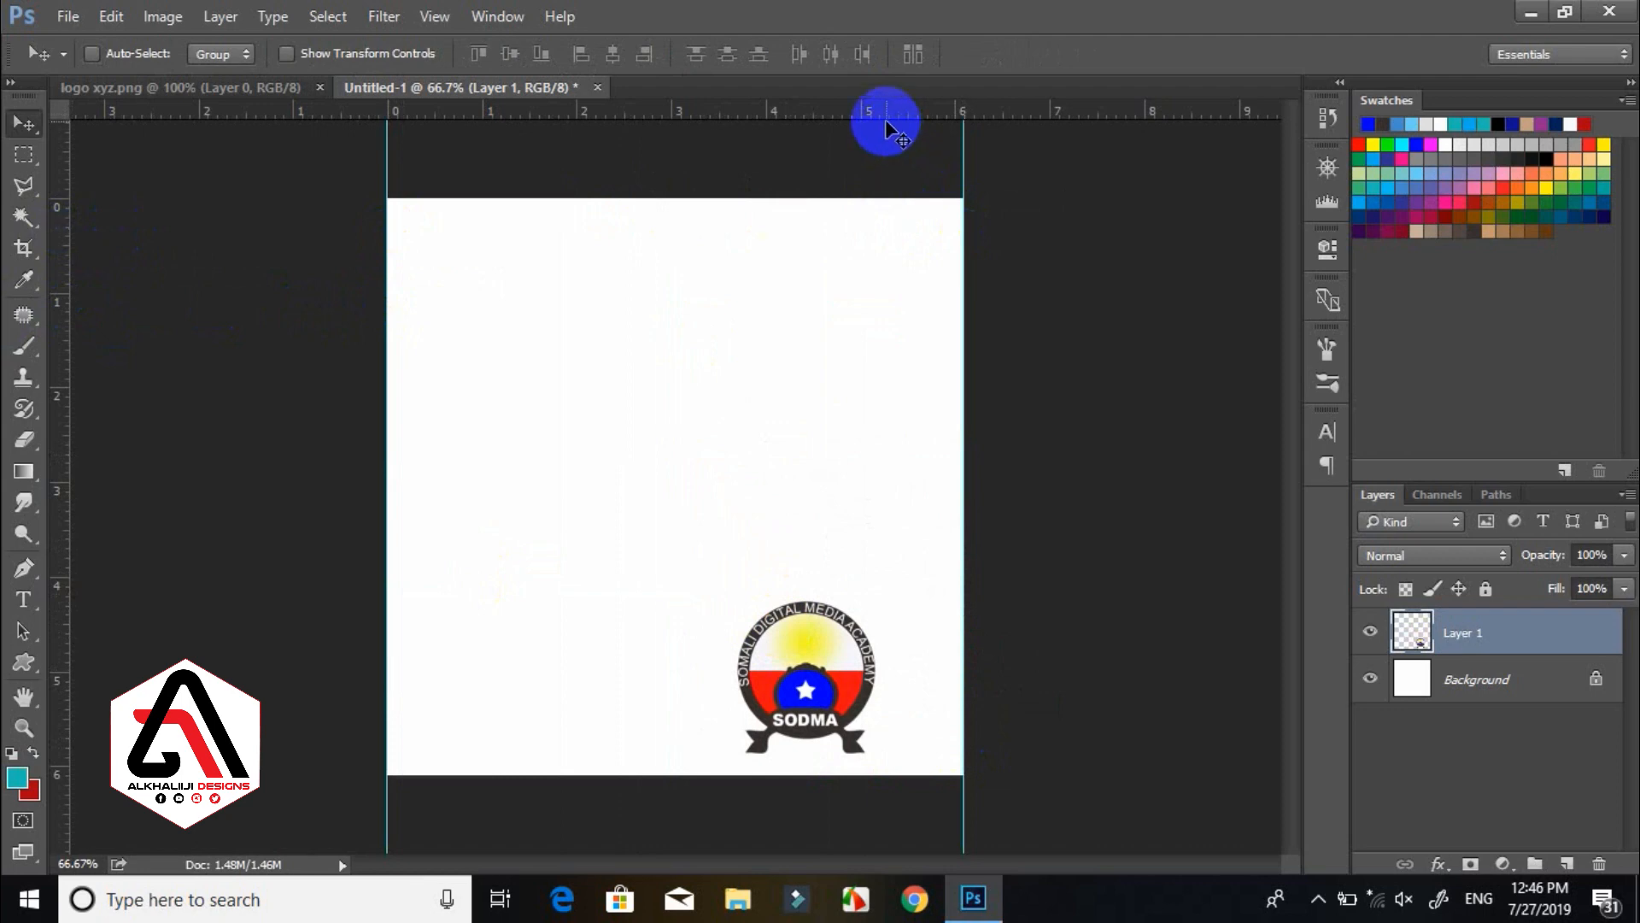
left_click_drag(876, 110, 868, 199)
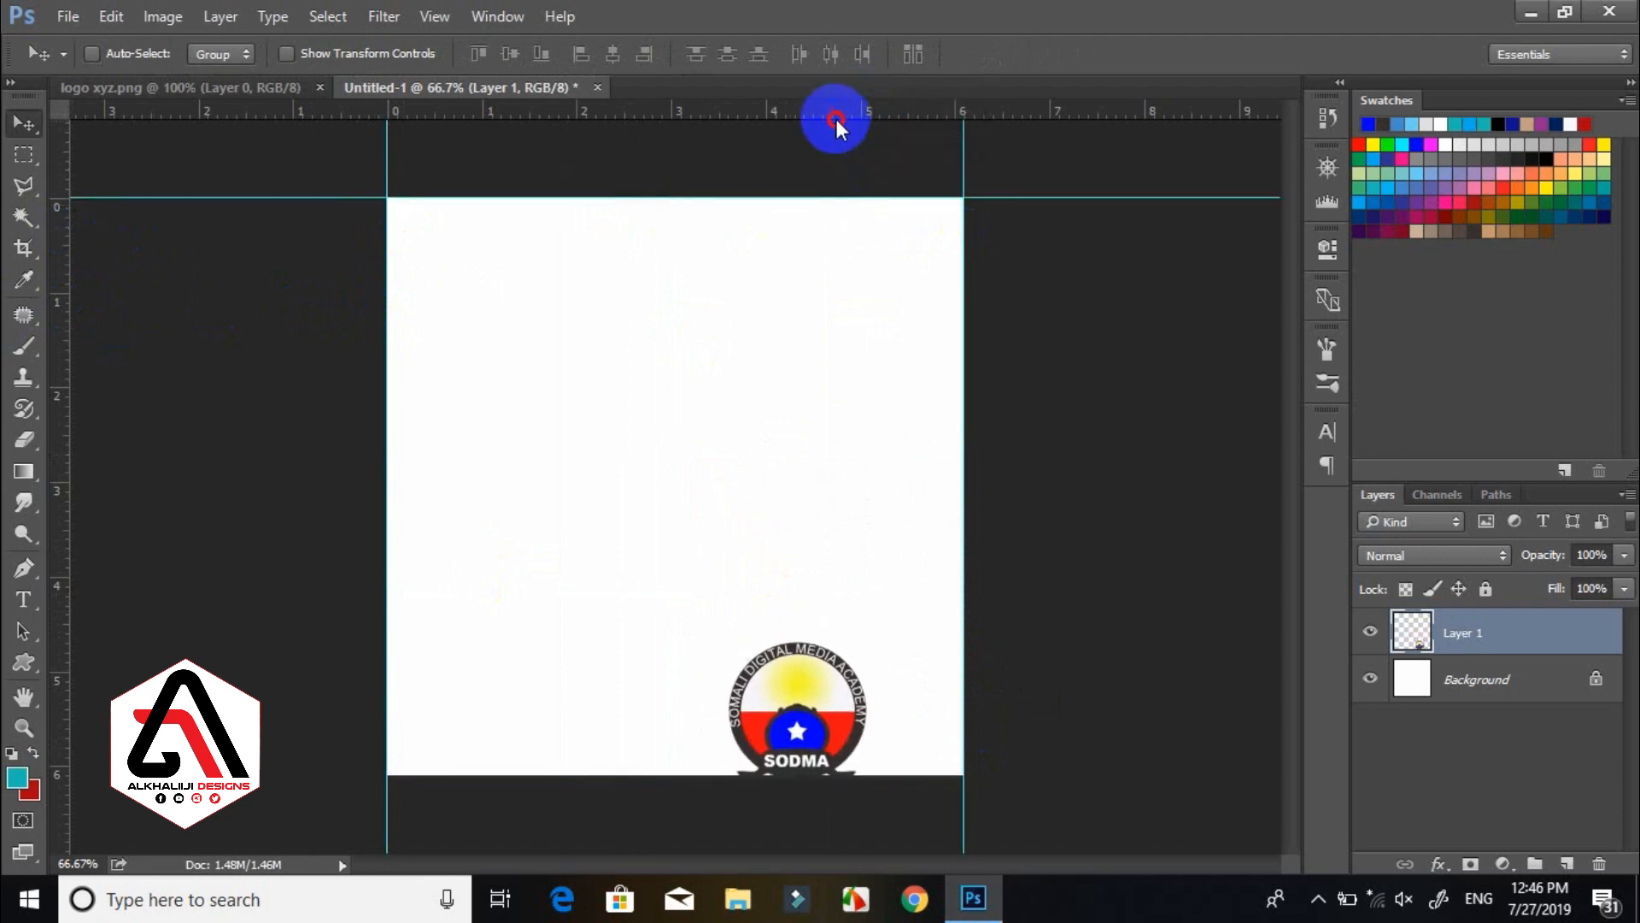
left_click_drag(837, 120, 853, 774)
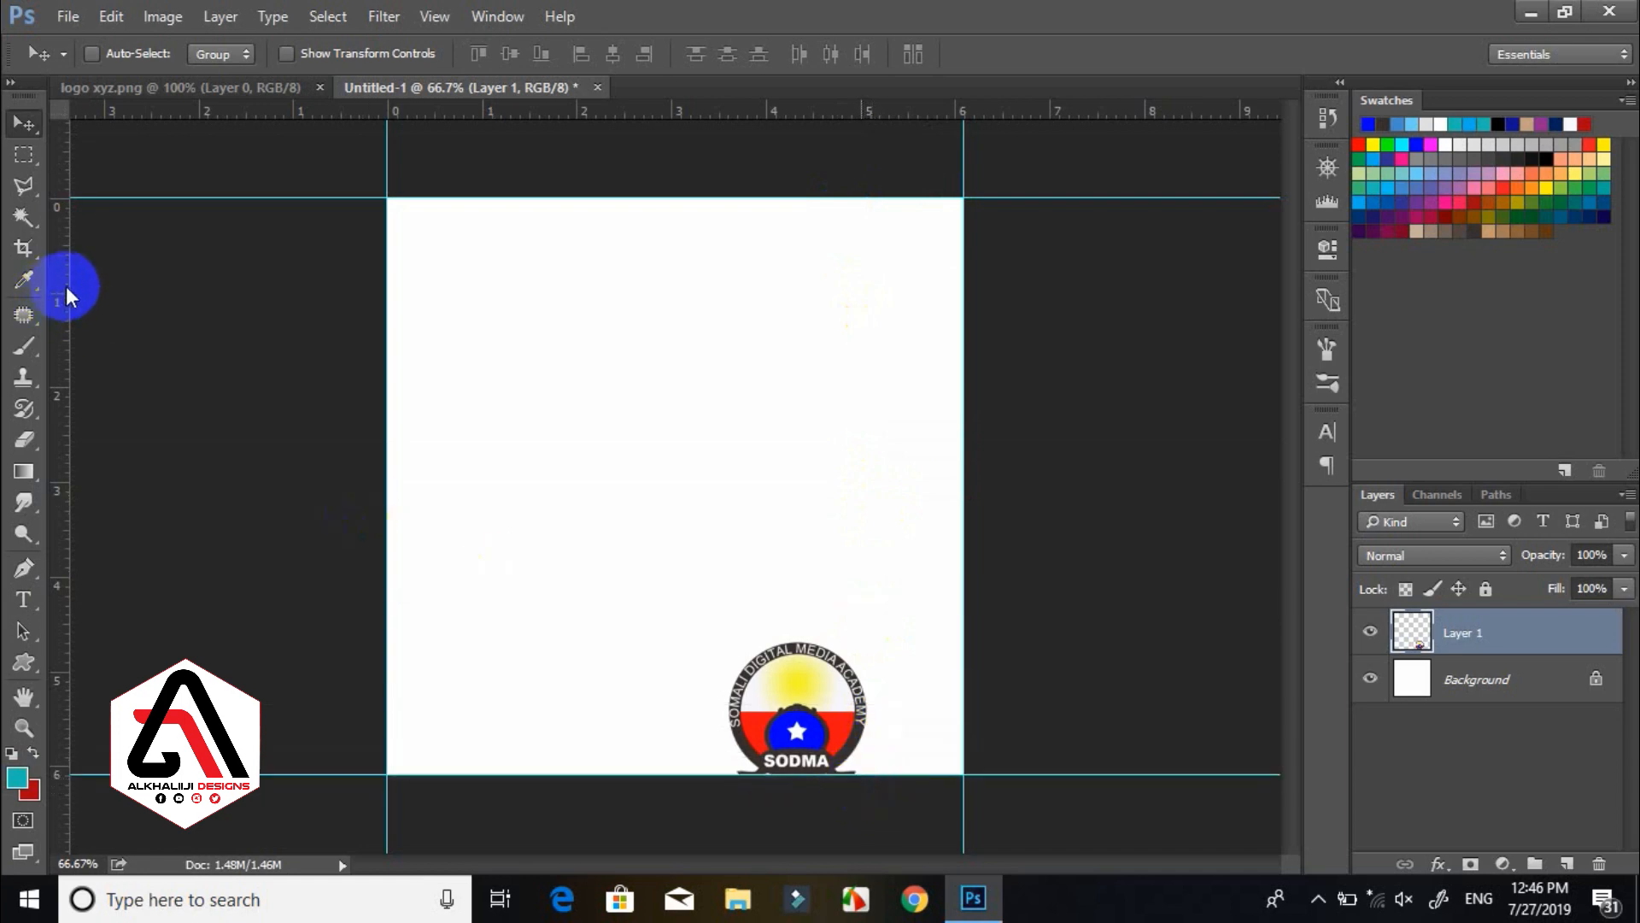
Add margin guides about 0.3 cm inside each canvas edge, plus vertical and horizontal guides through the canvas centre.
left_click_drag(65, 286, 417, 252)
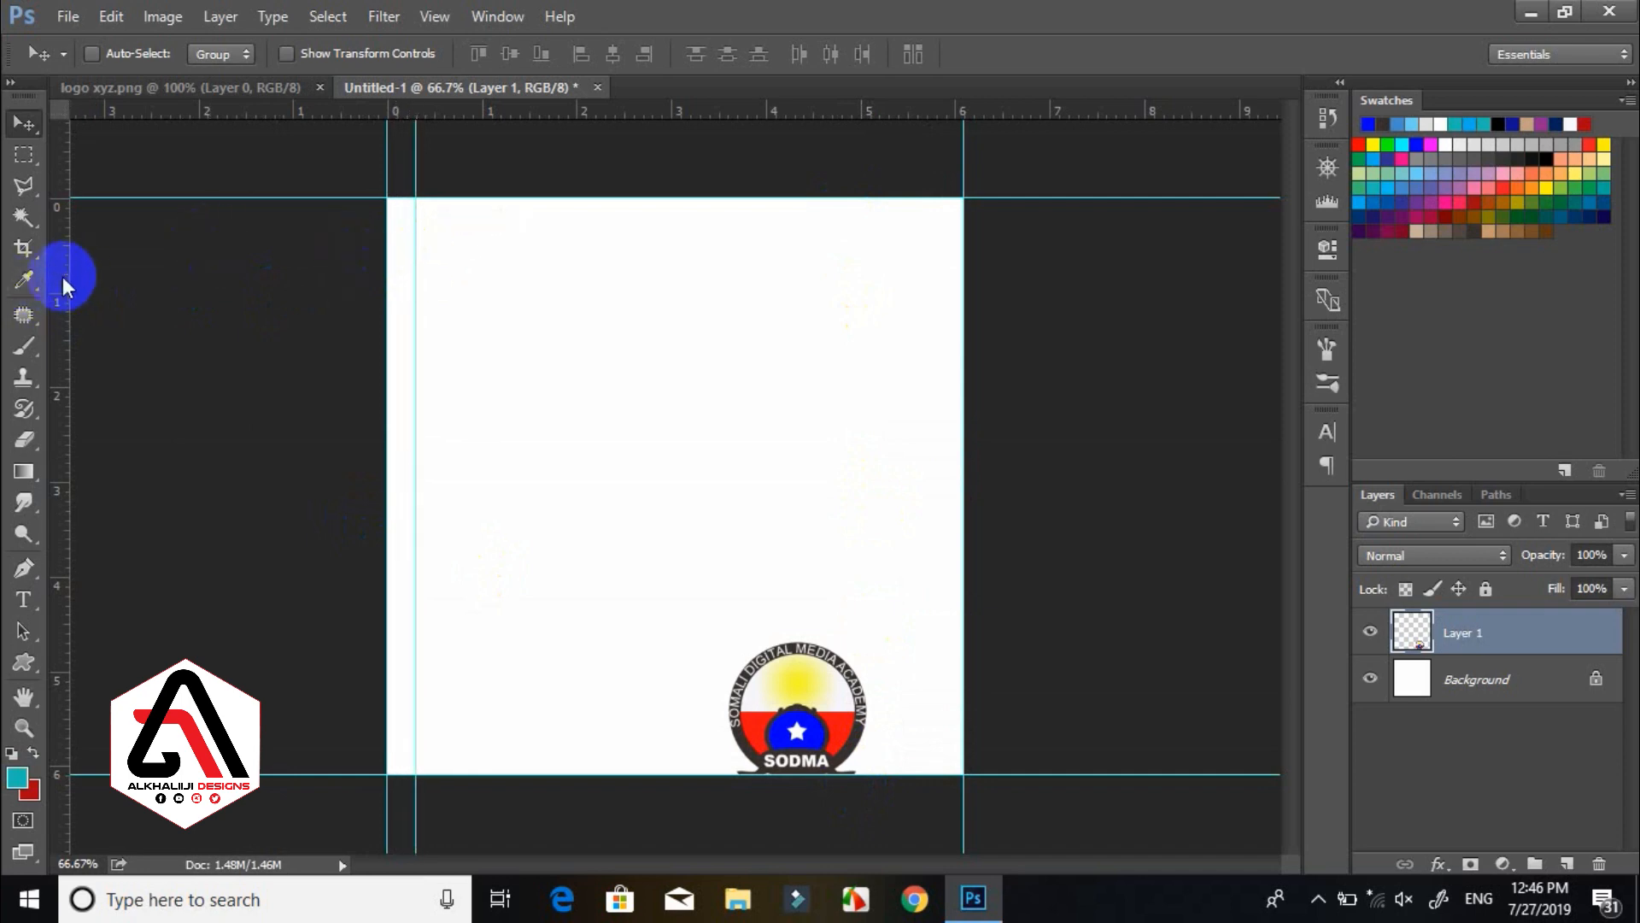
left_click_drag(65, 285, 929, 203)
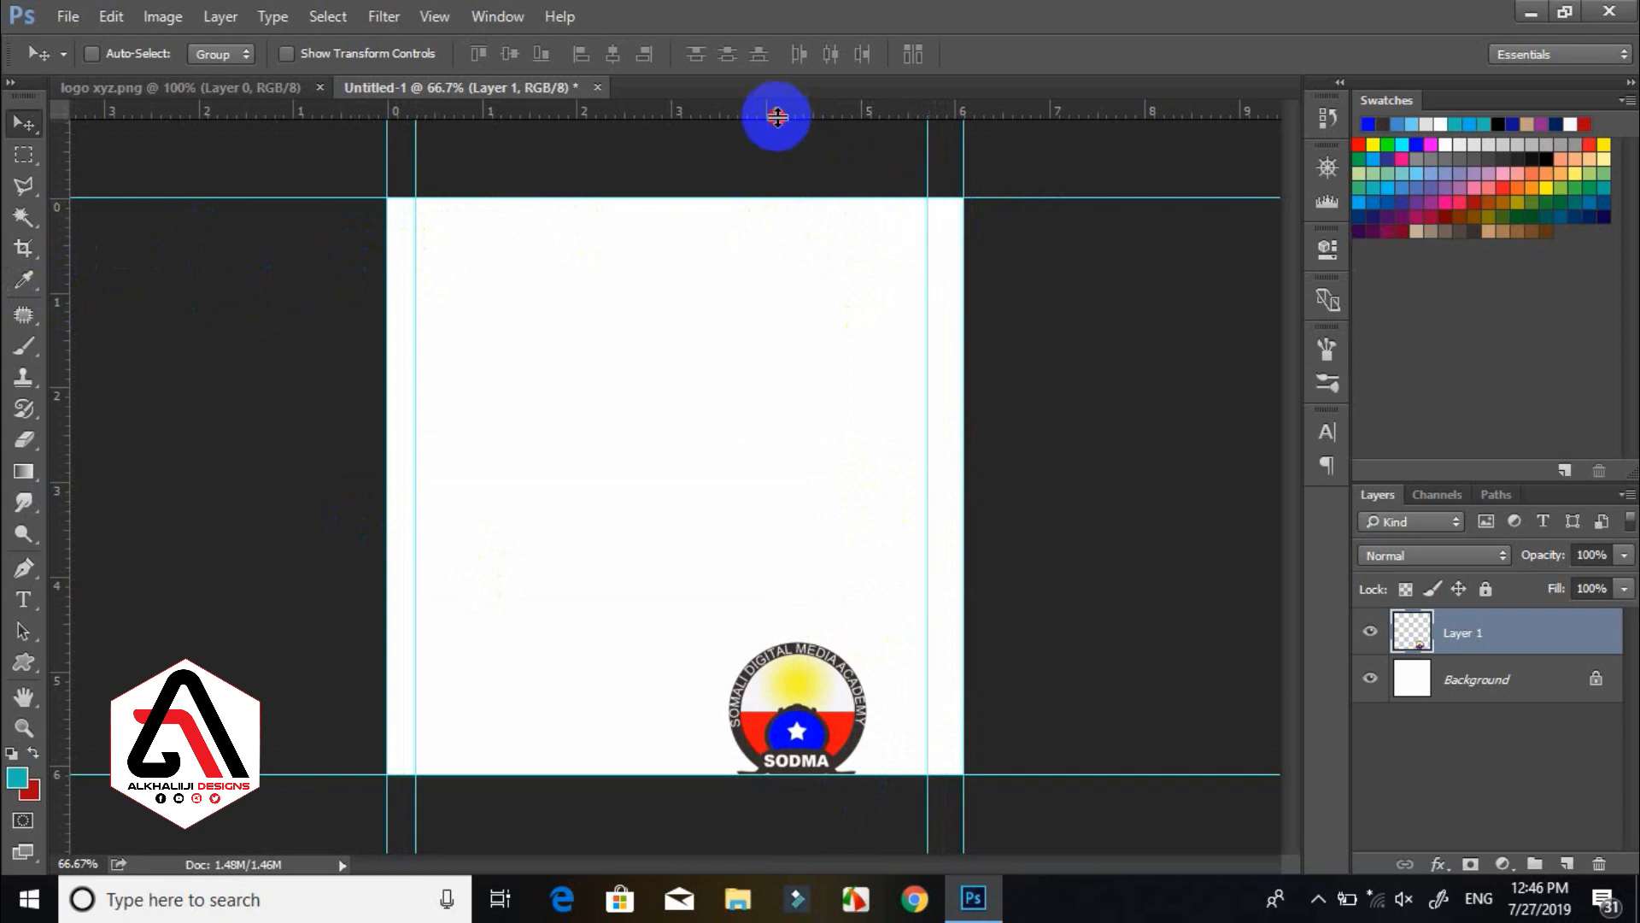
left_click_drag(777, 117, 758, 224)
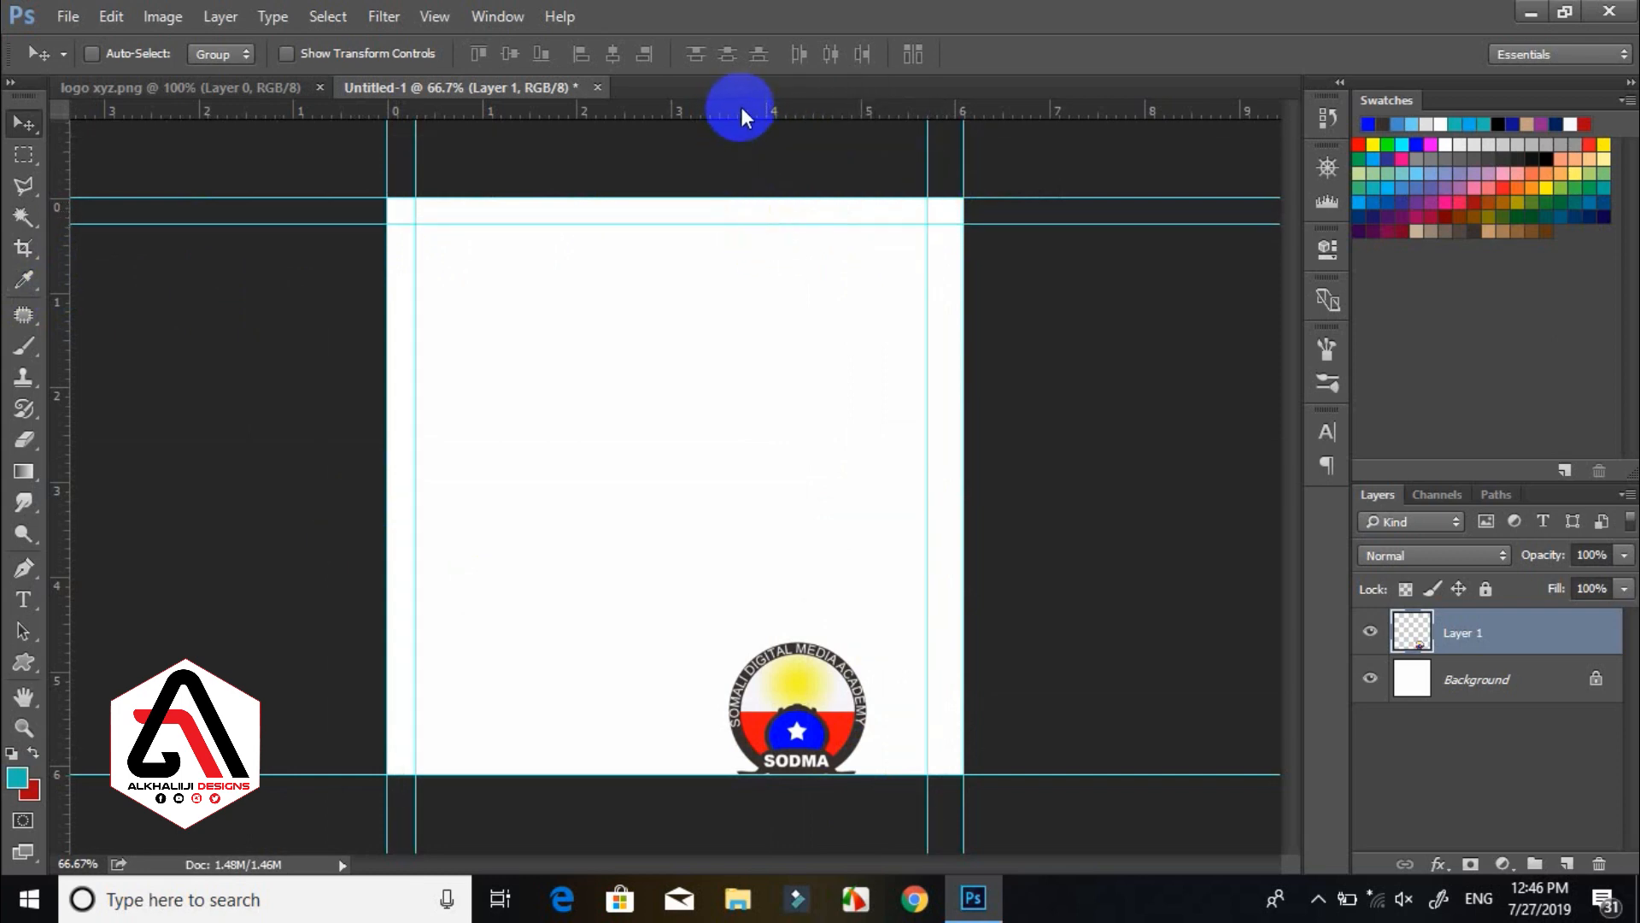
left_click_drag(742, 110, 778, 753)
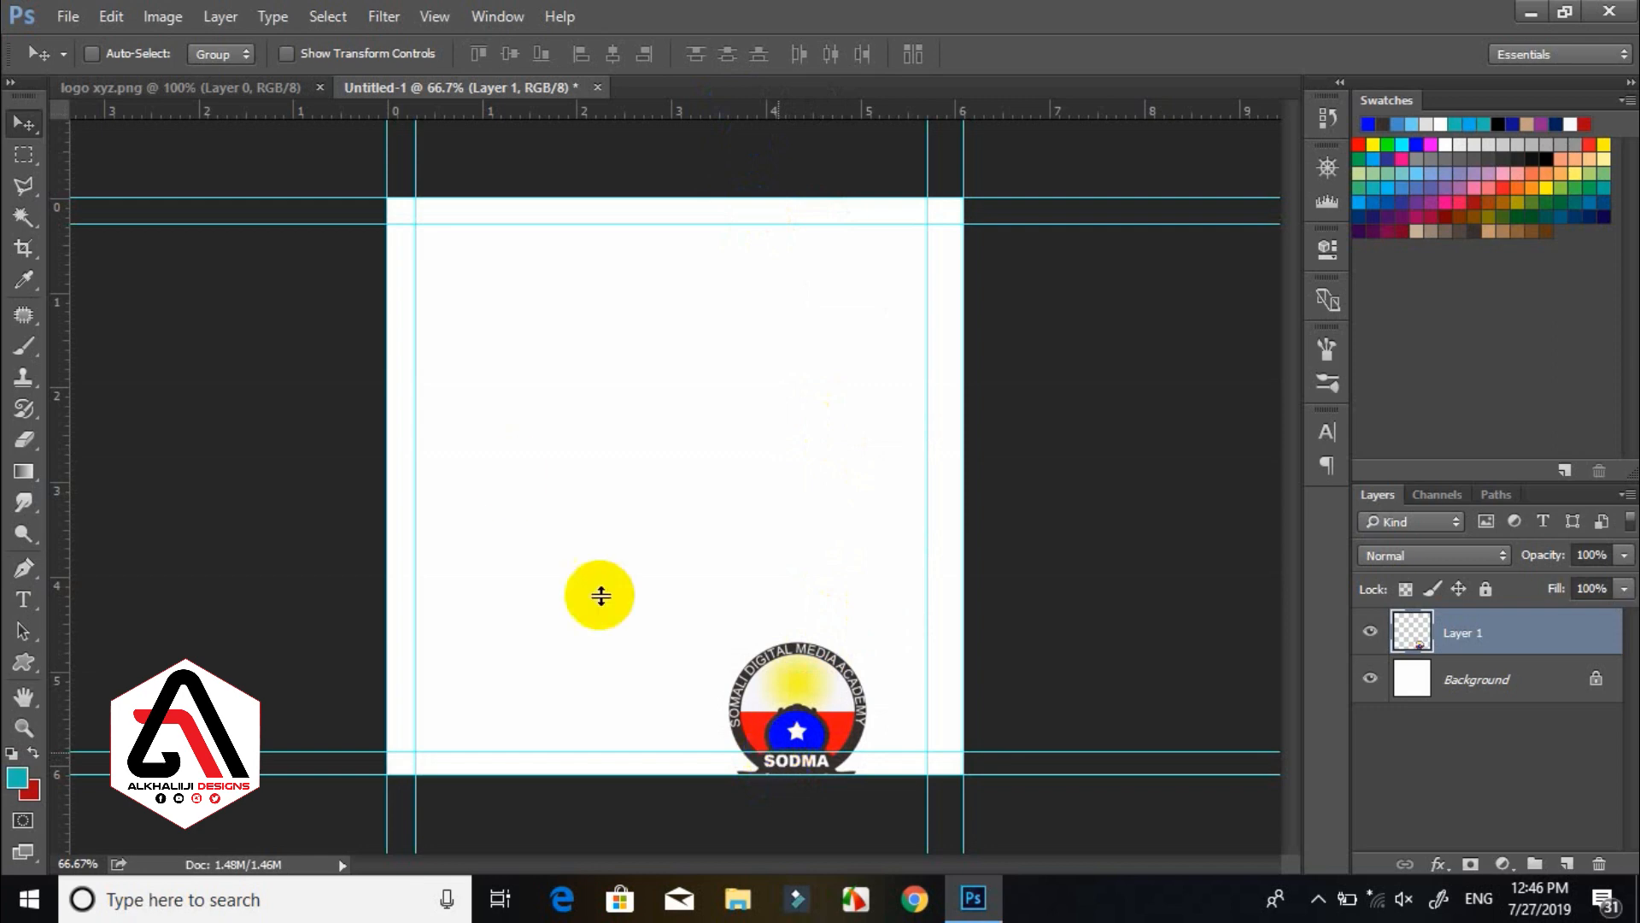
left_click_drag(58, 352, 675, 246)
left_click_drag(583, 105, 536, 485)
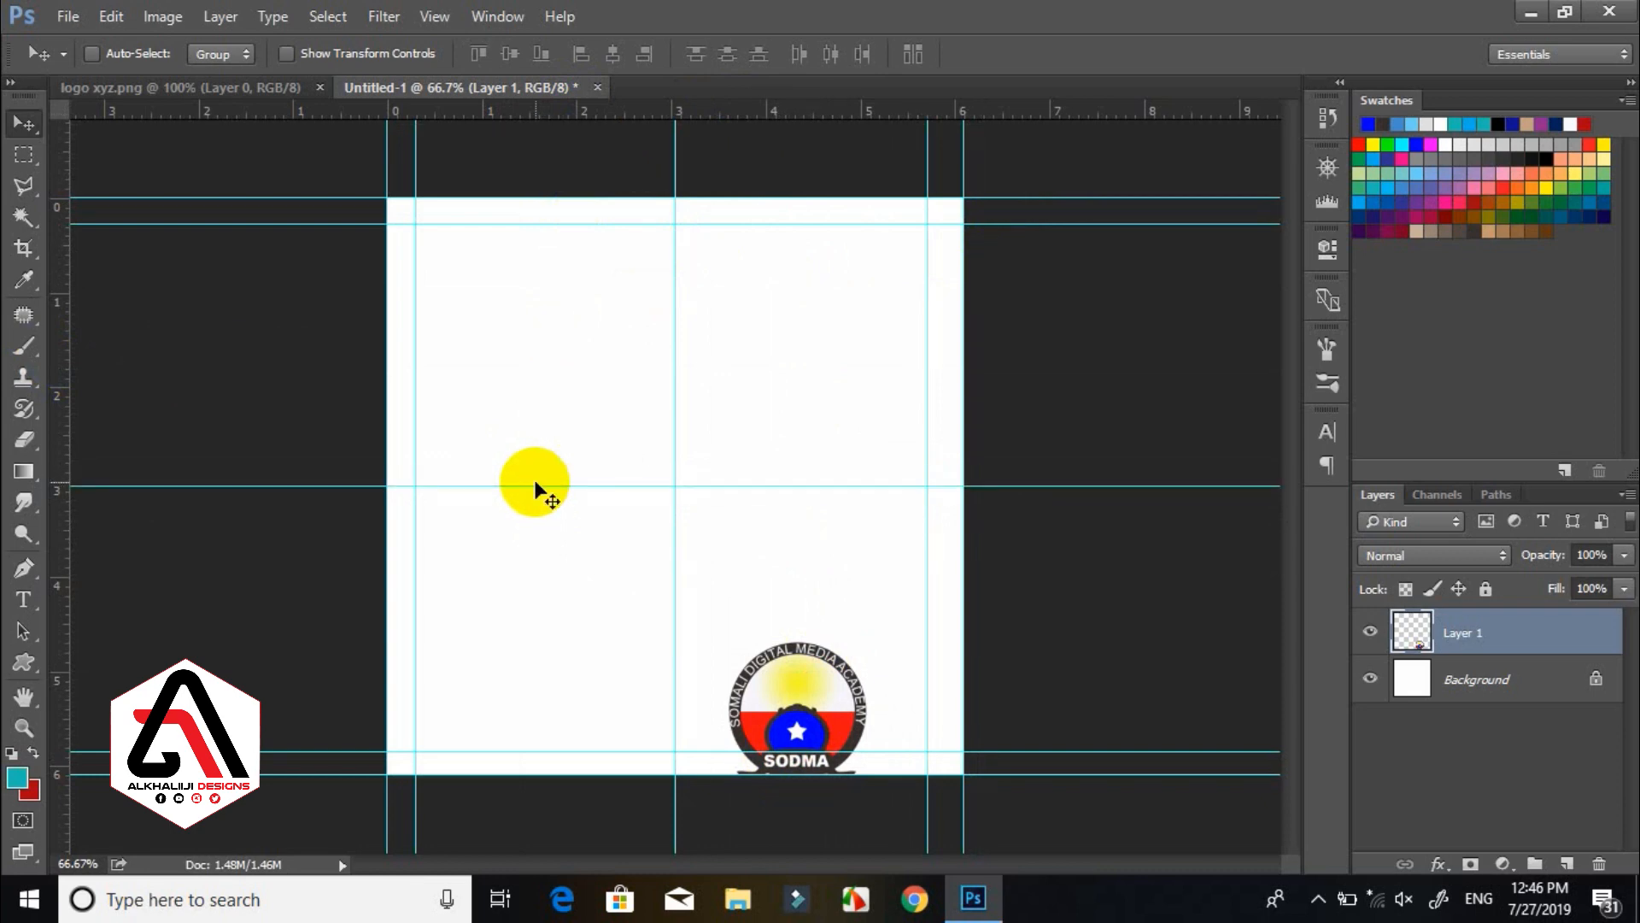
Draw a teal circle about 255 px in diameter near the canvas centre with the Ellipse tool.
left_click(24, 661)
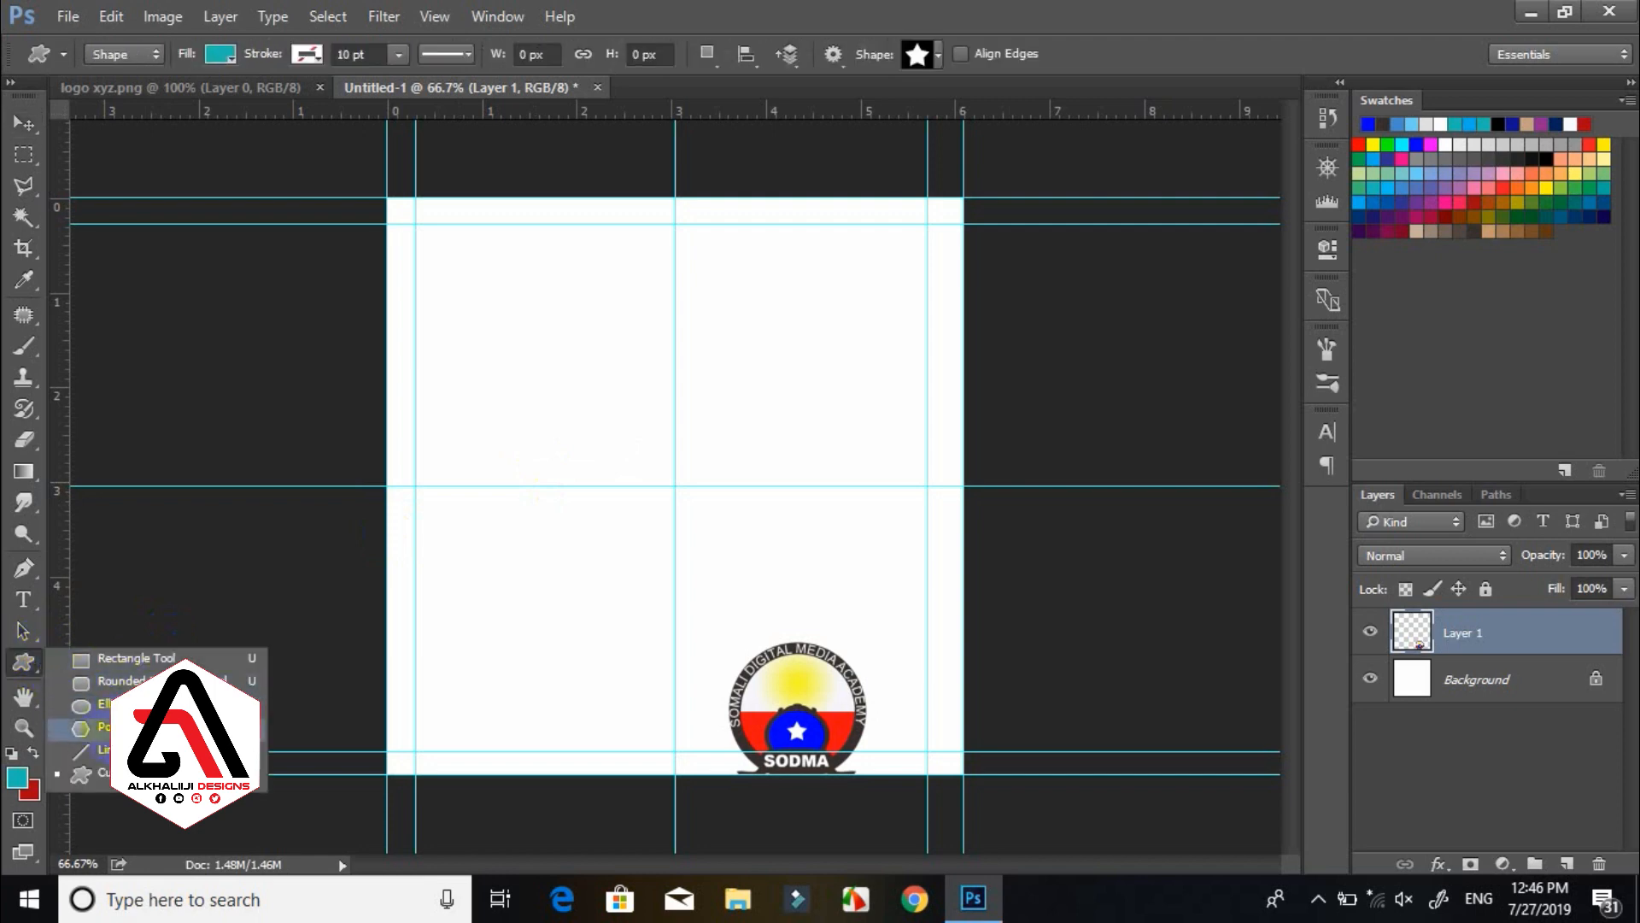
left_click(81, 704)
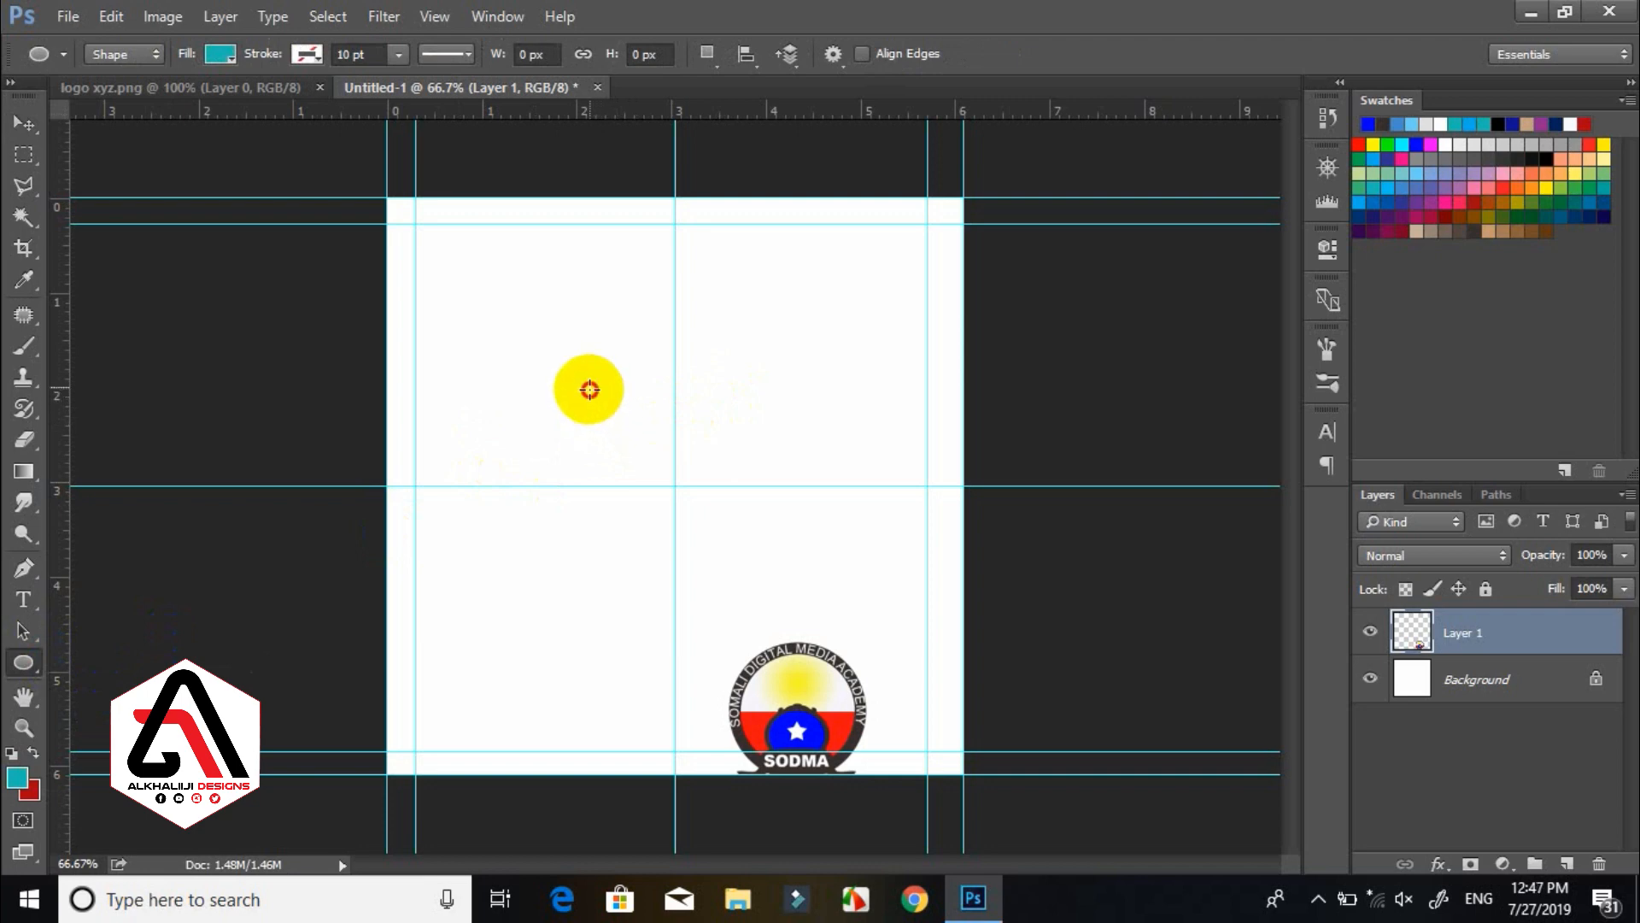
left_click_drag(590, 390, 794, 621)
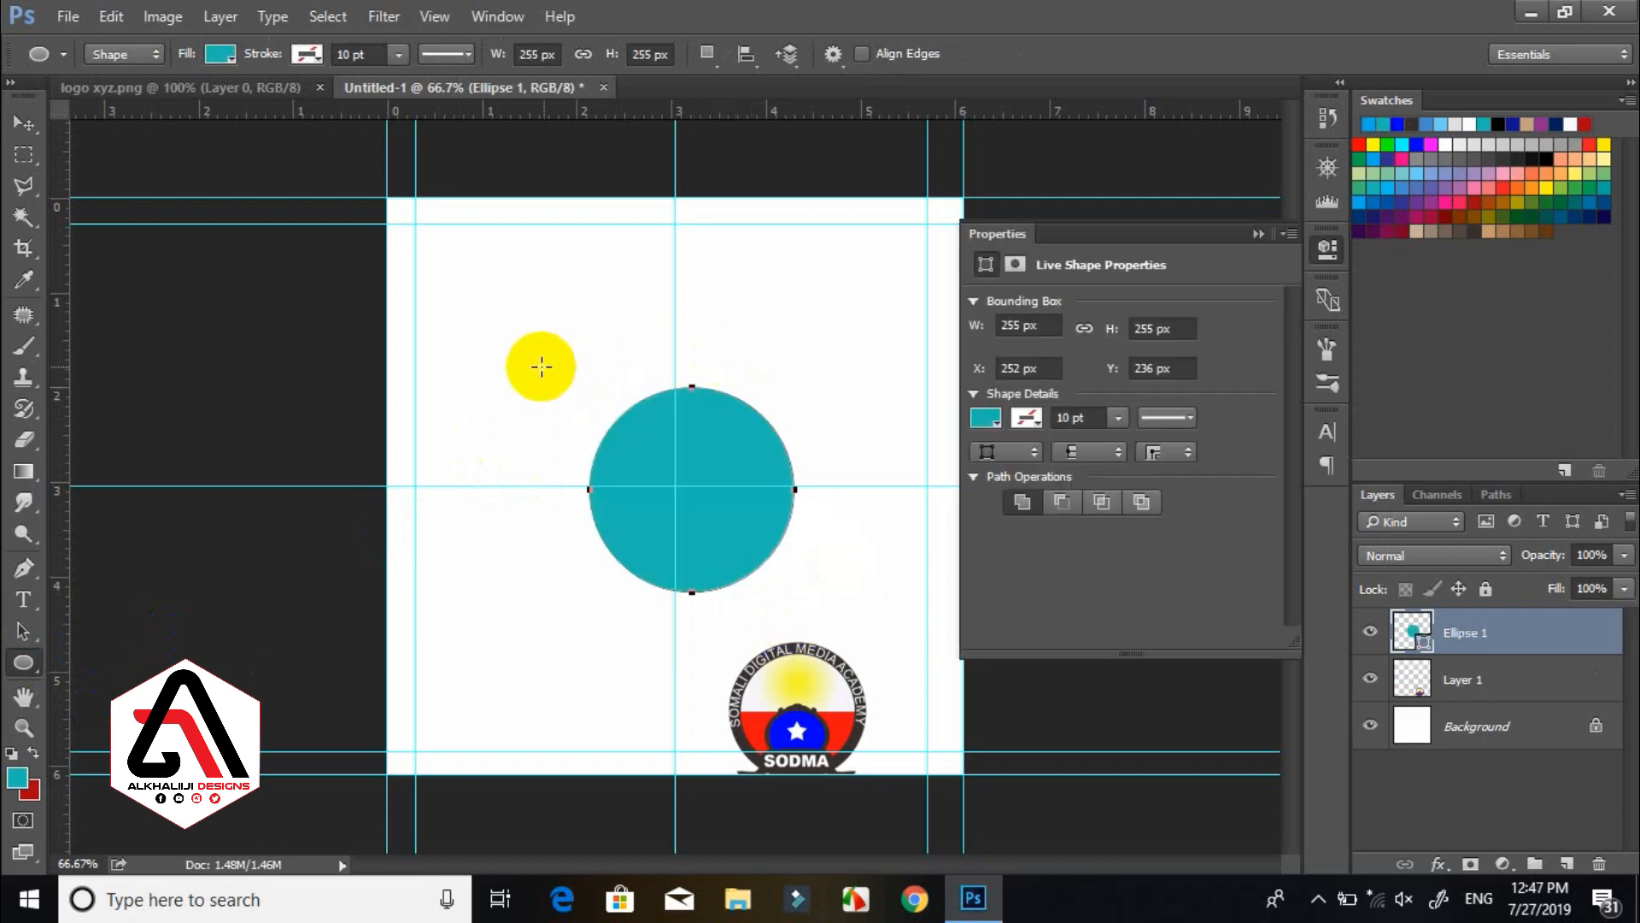
Scale the circle to 120% and centre it on the crossing of the middle guides.
key("ctrl+t")
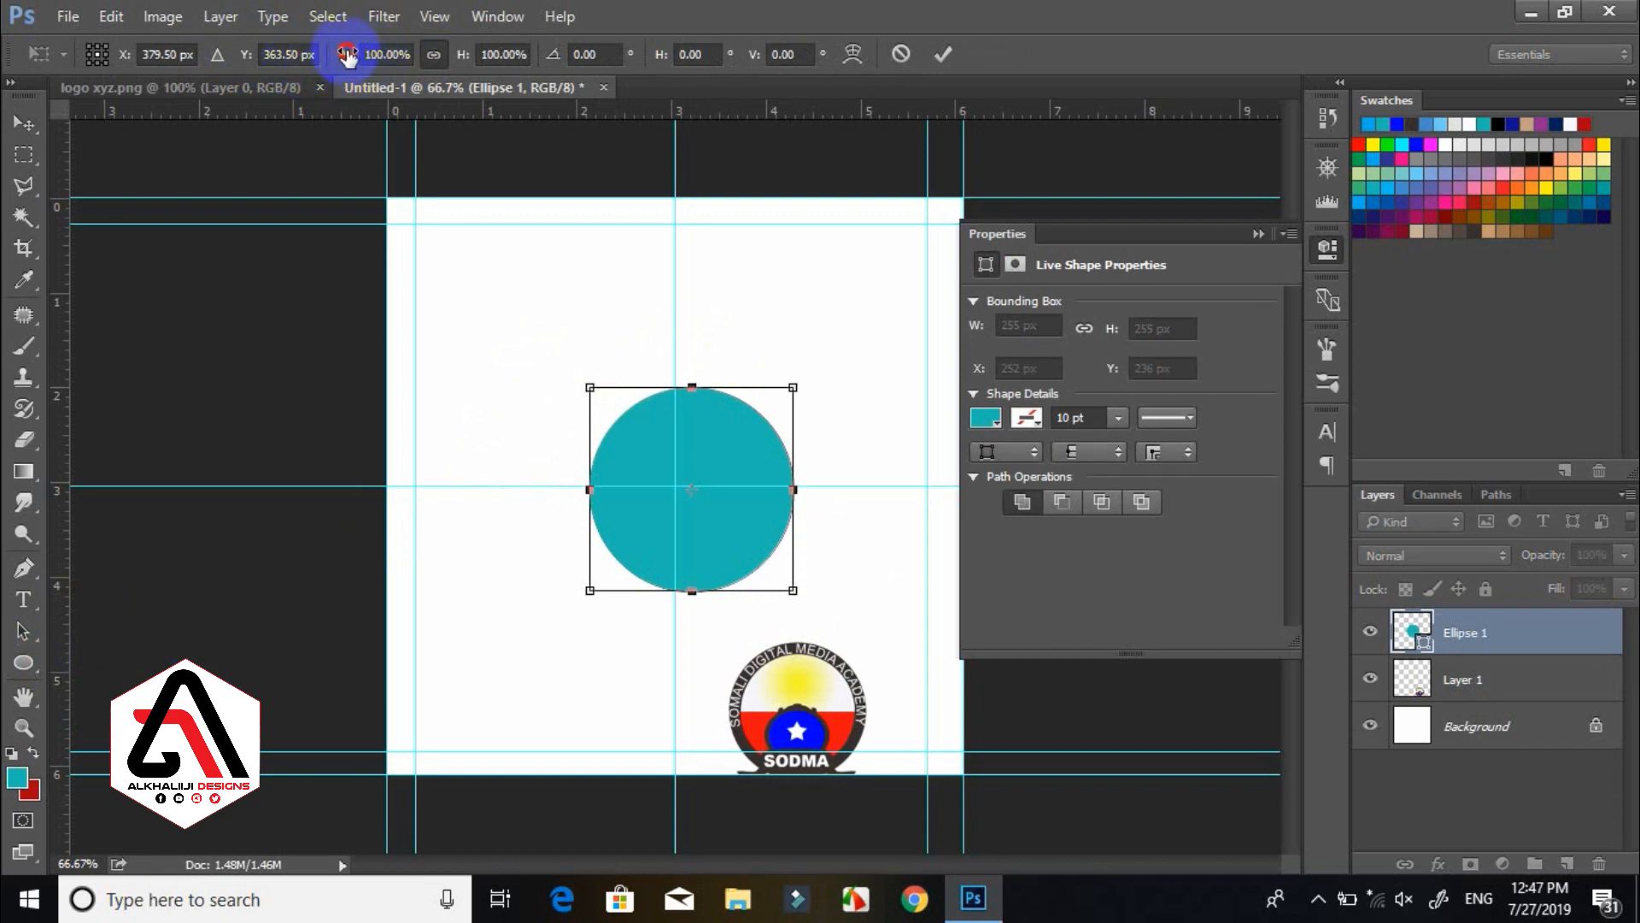
left_click_drag(347, 56, 369, 51)
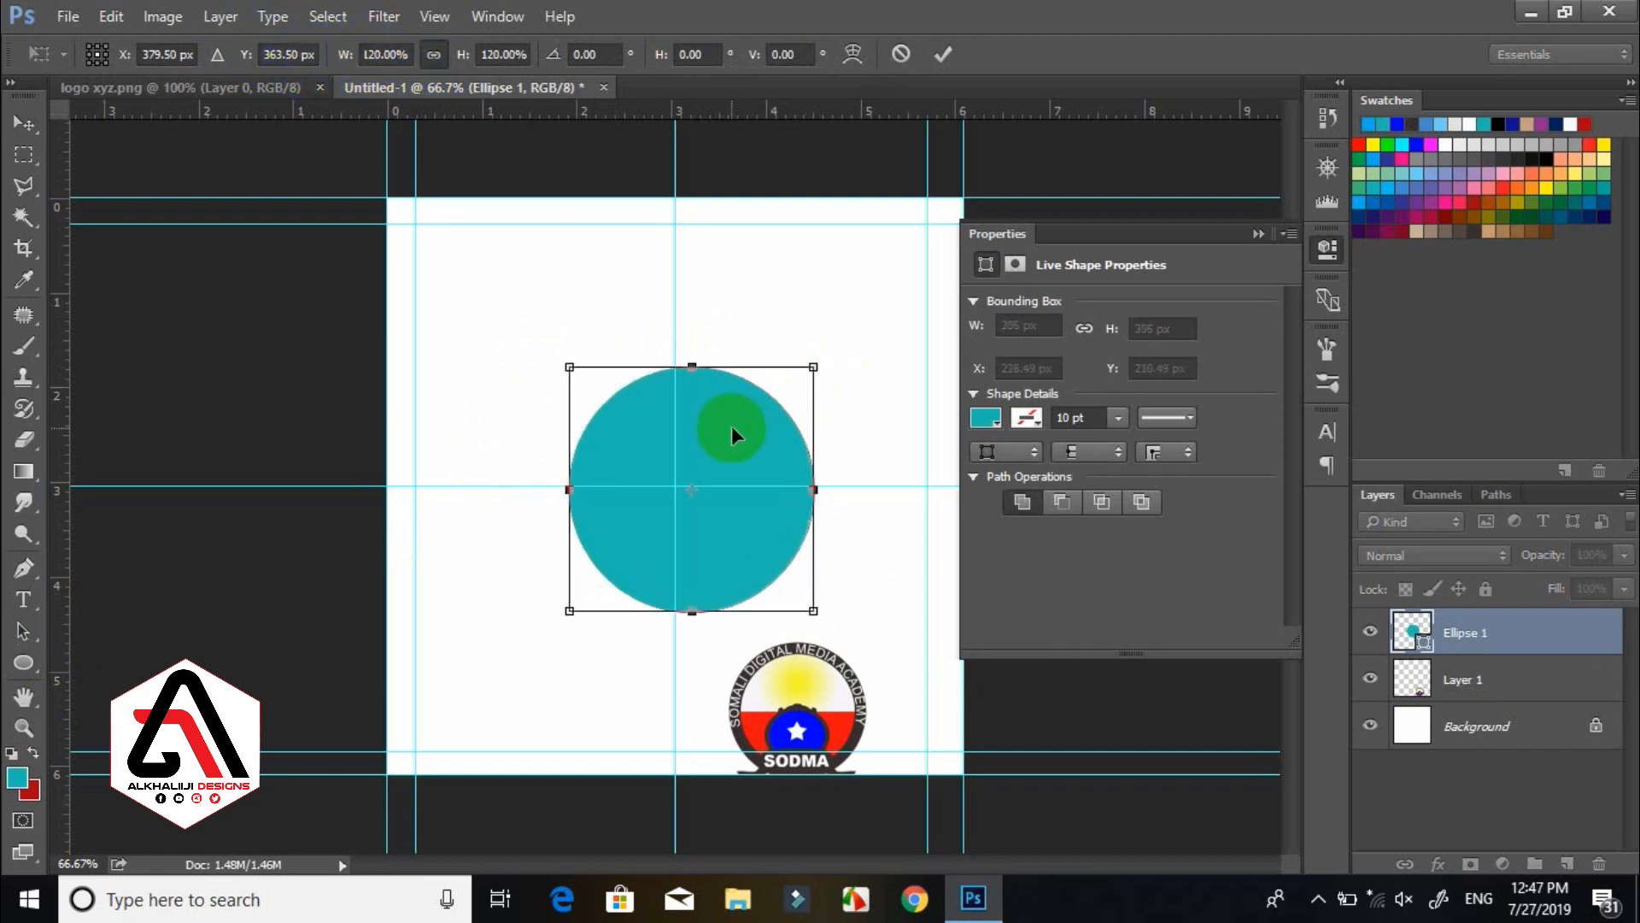
left_click_drag(731, 427, 726, 428)
key("Return")
key("u")
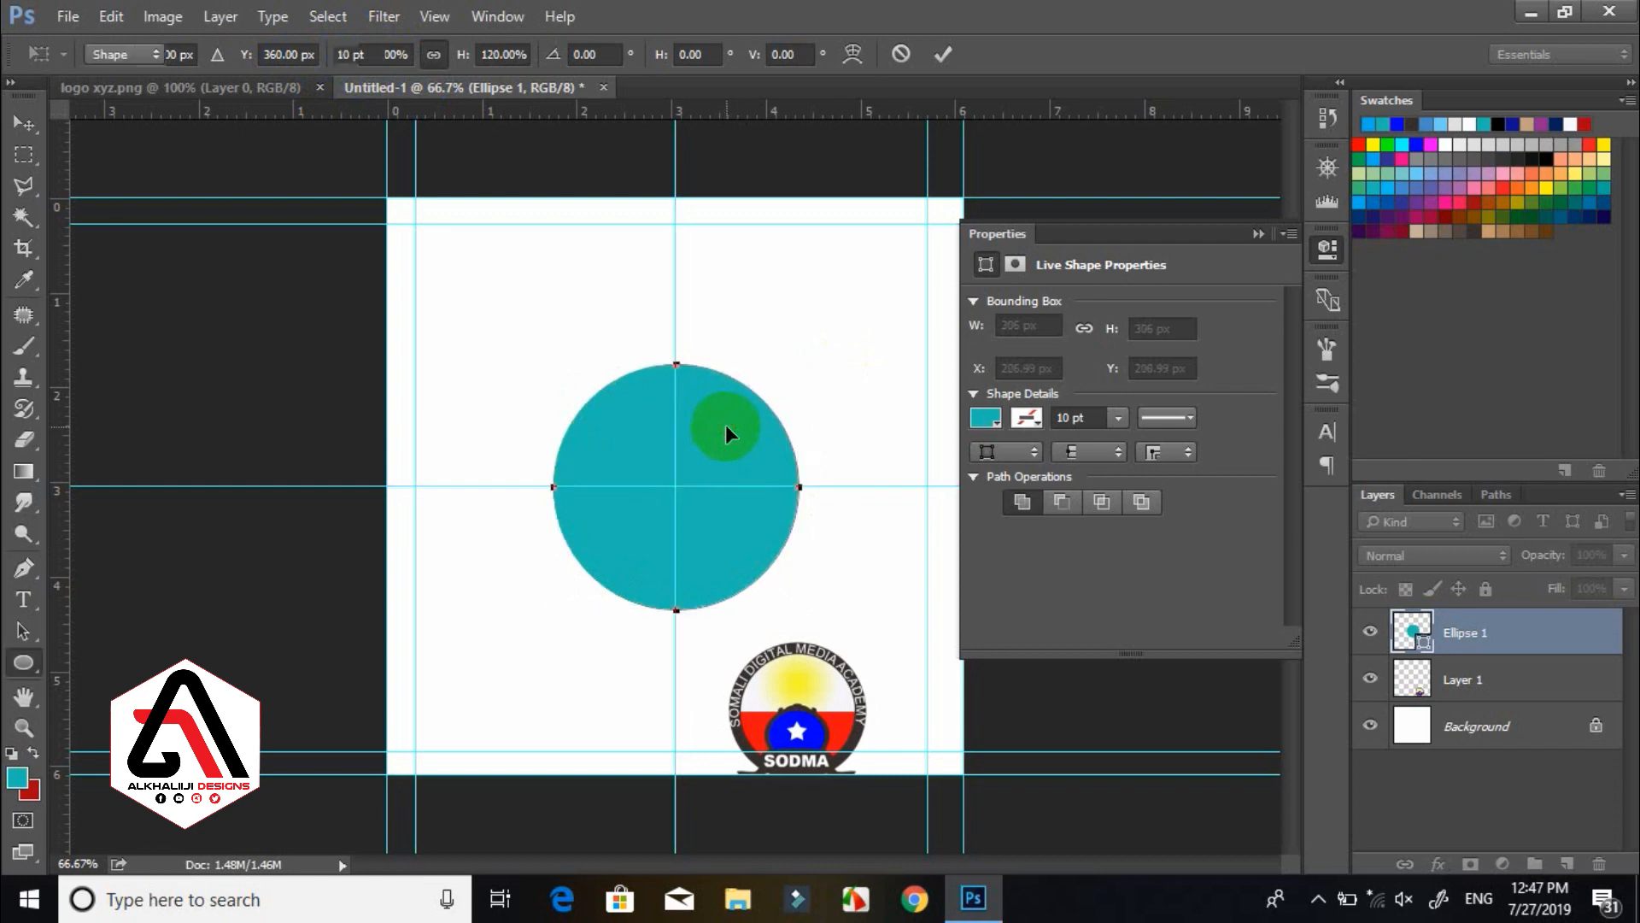
key("ctrl+t")
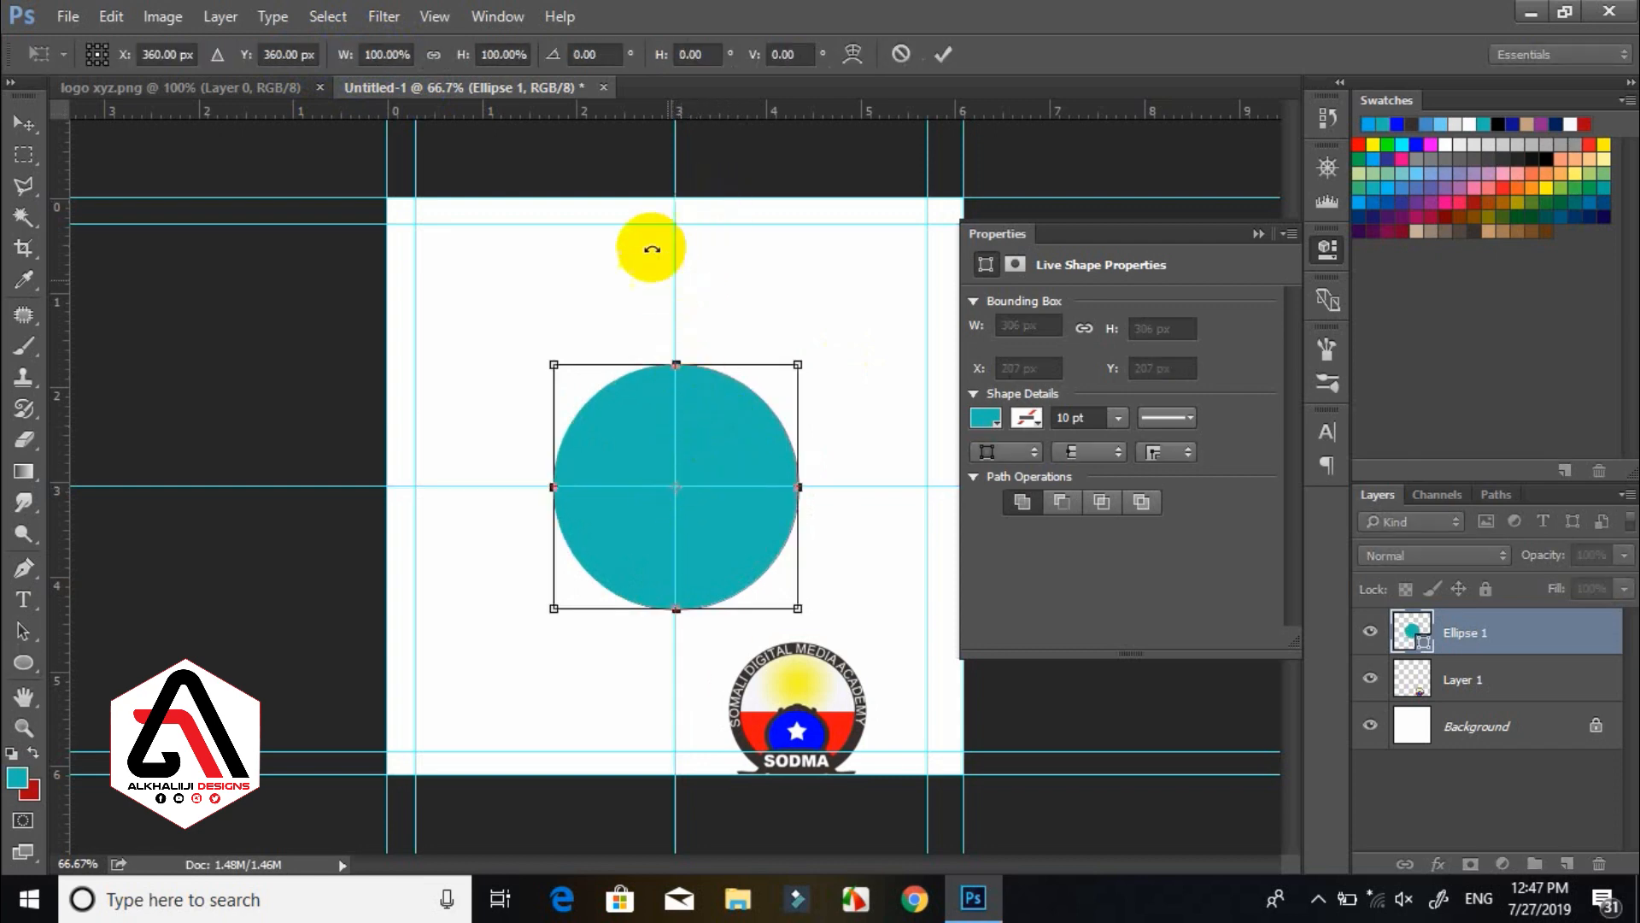
left_click(793, 55)
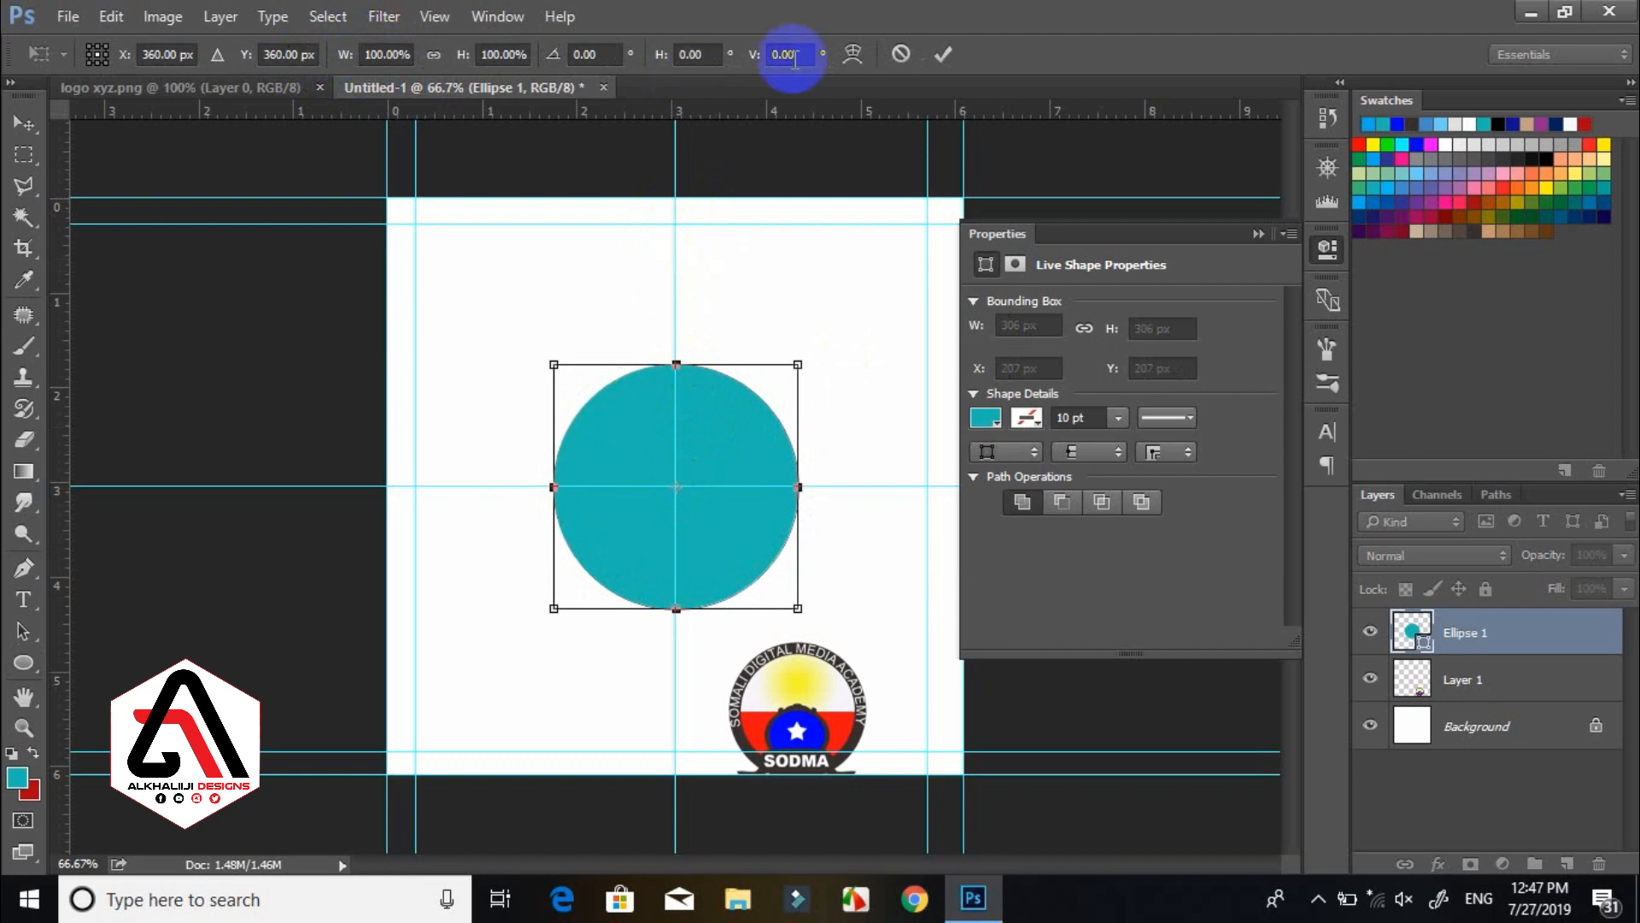
left_click(944, 55)
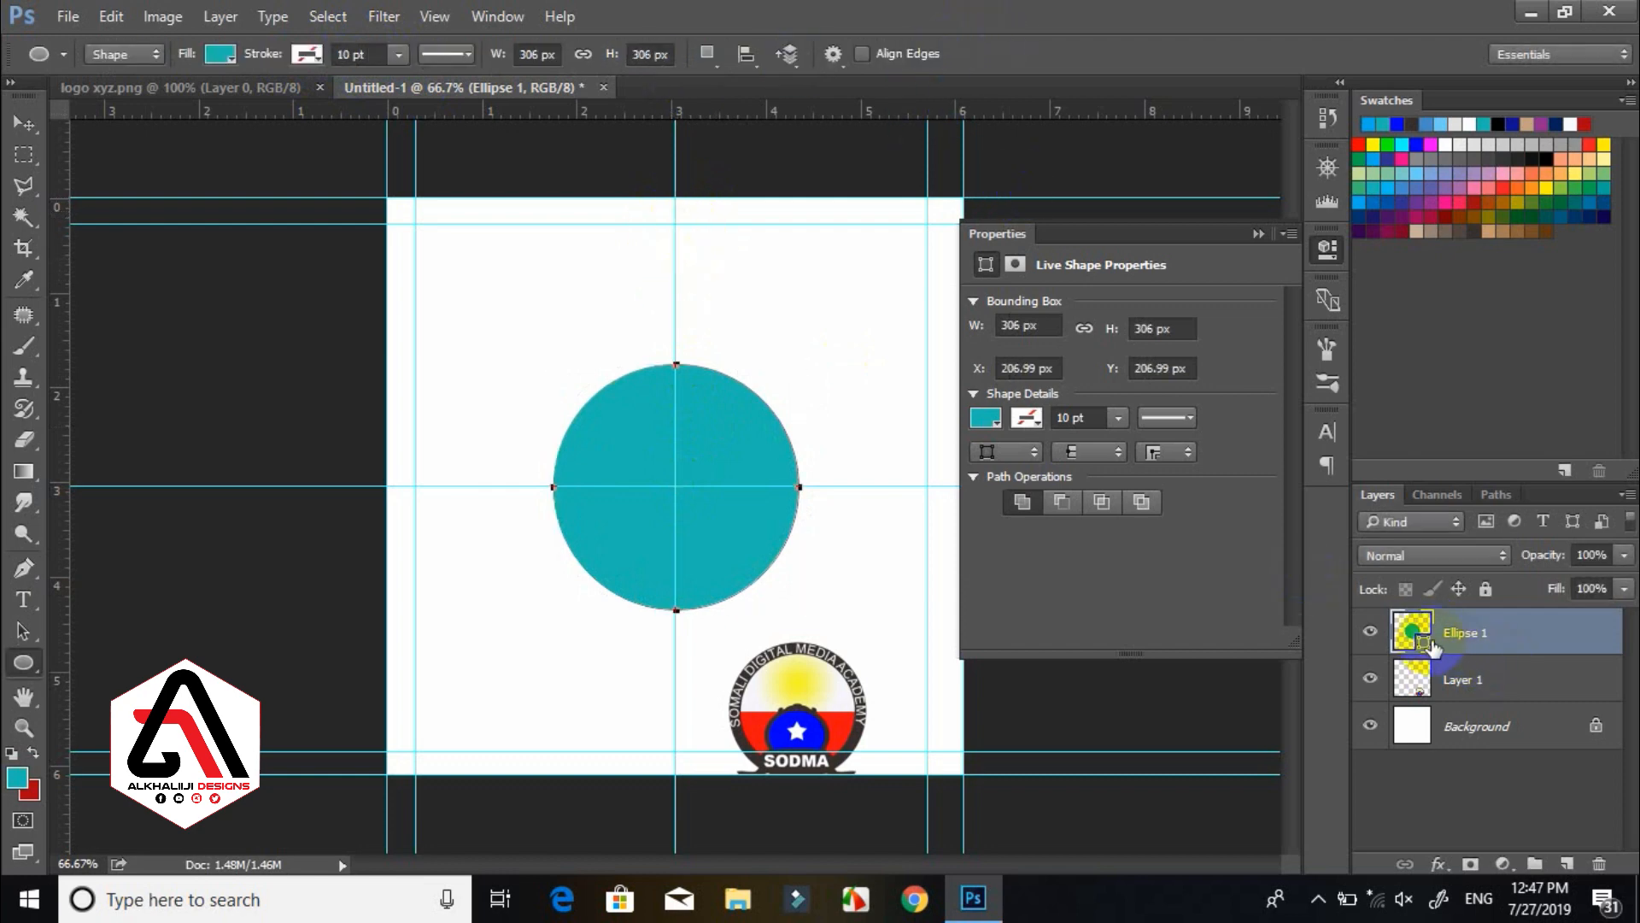
Change the centred circle's fill colour to a saturated blue-violet, #4d18e5.
double_click(1422, 643)
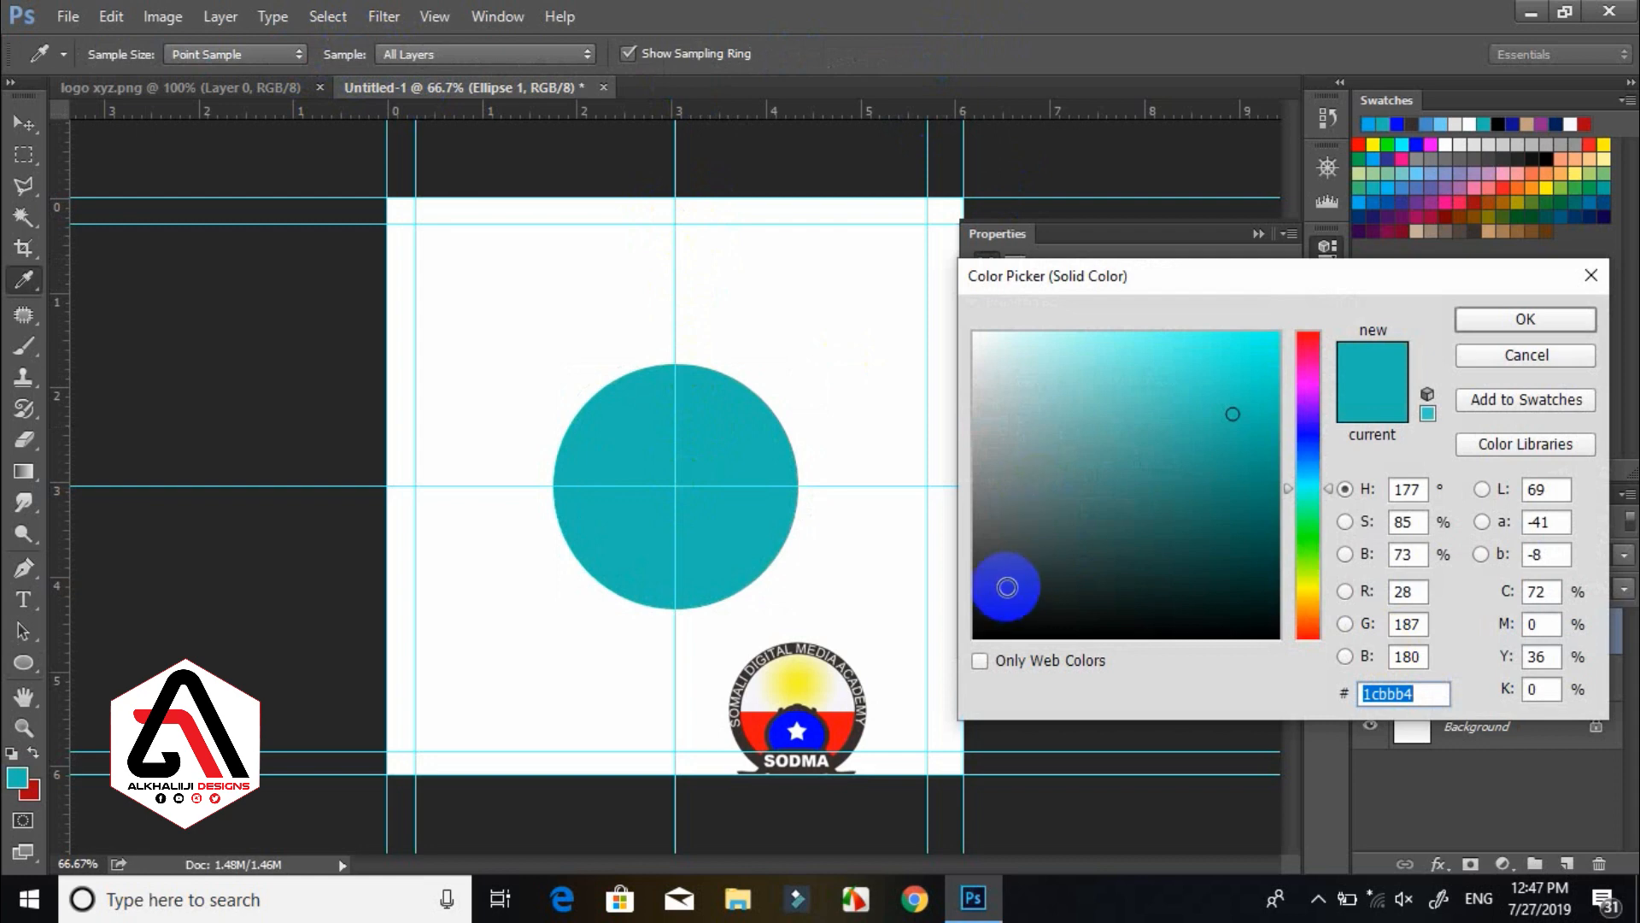
left_click(1179, 438)
left_click(1316, 420)
left_click(1247, 363)
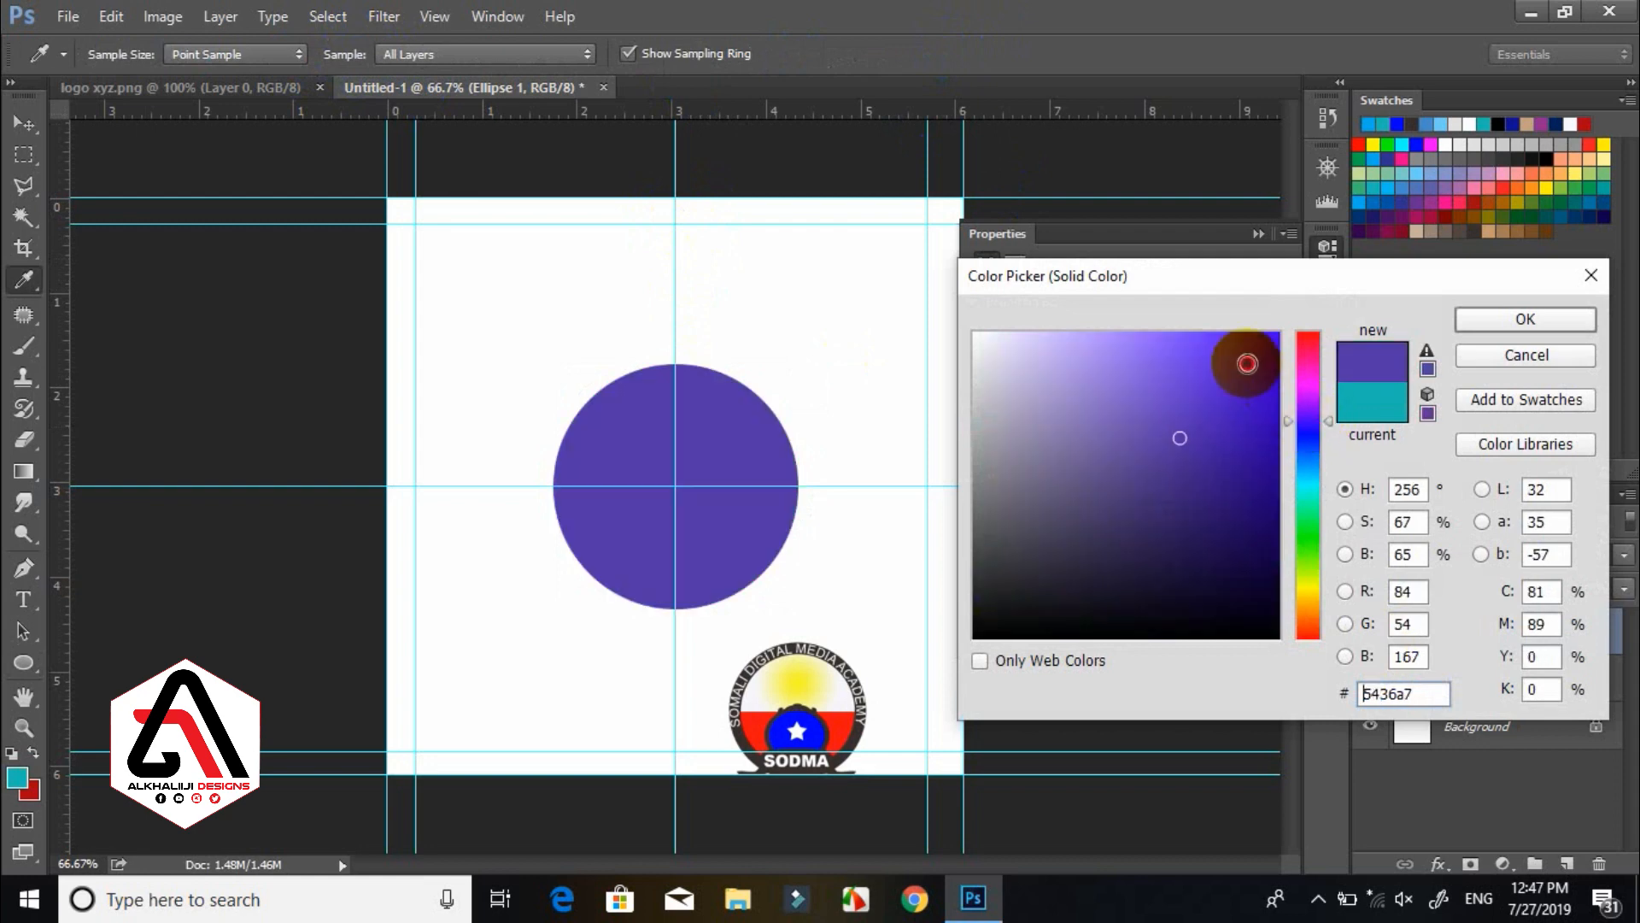
left_click(1479, 325)
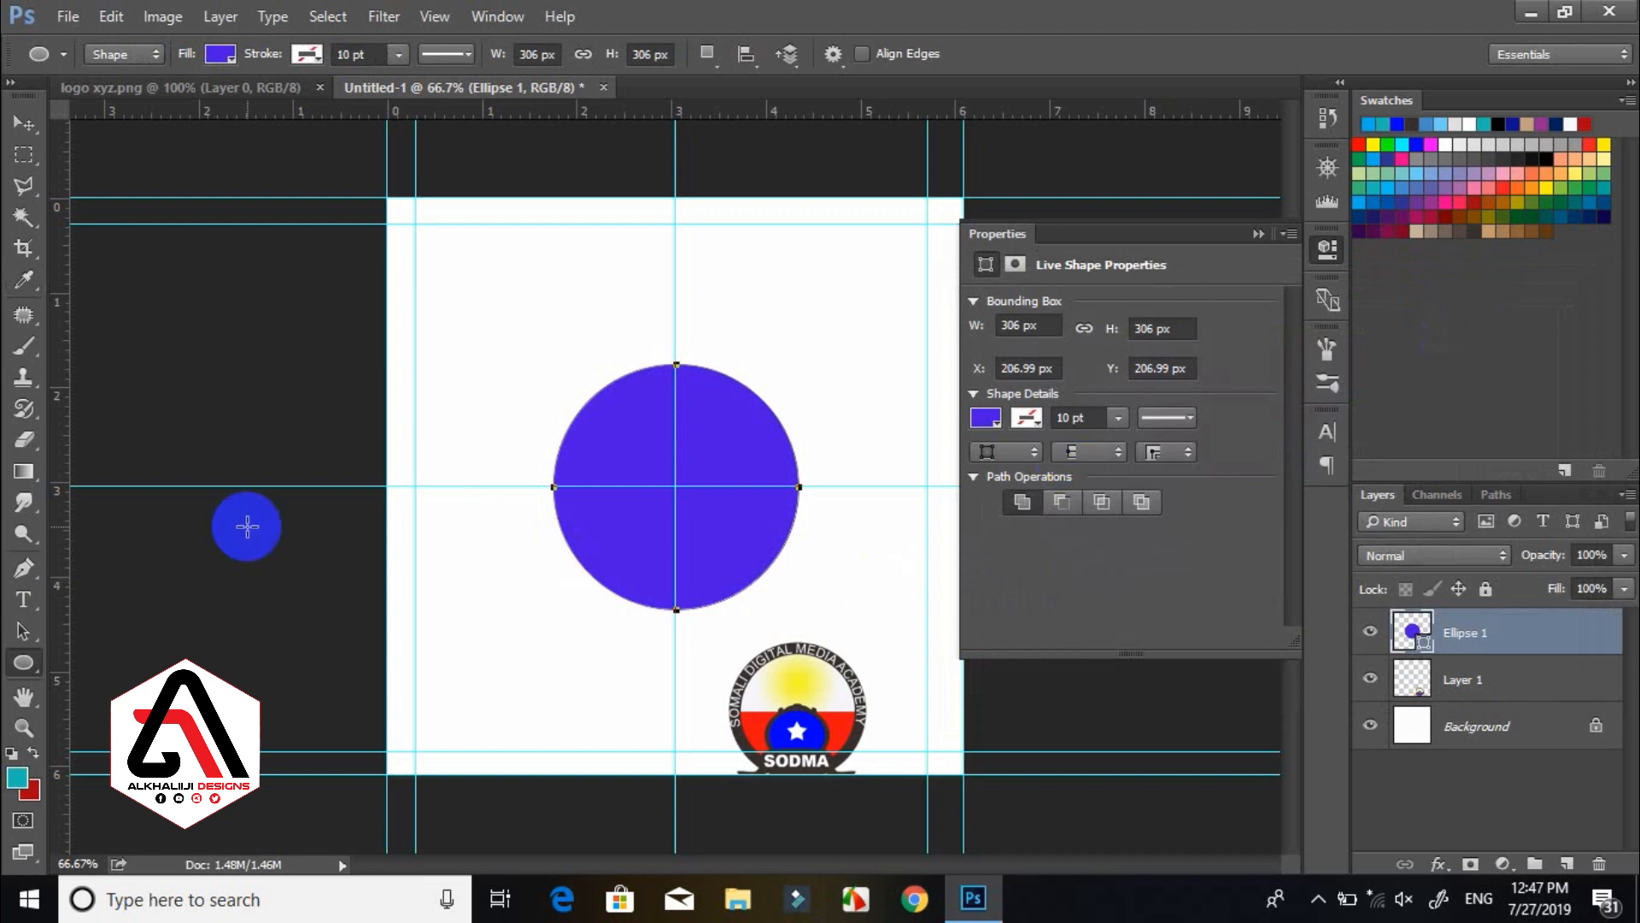
Start a text on the circle's outline at its leftmost point and set the text colour to near-black, #030303.
left_click(25, 602)
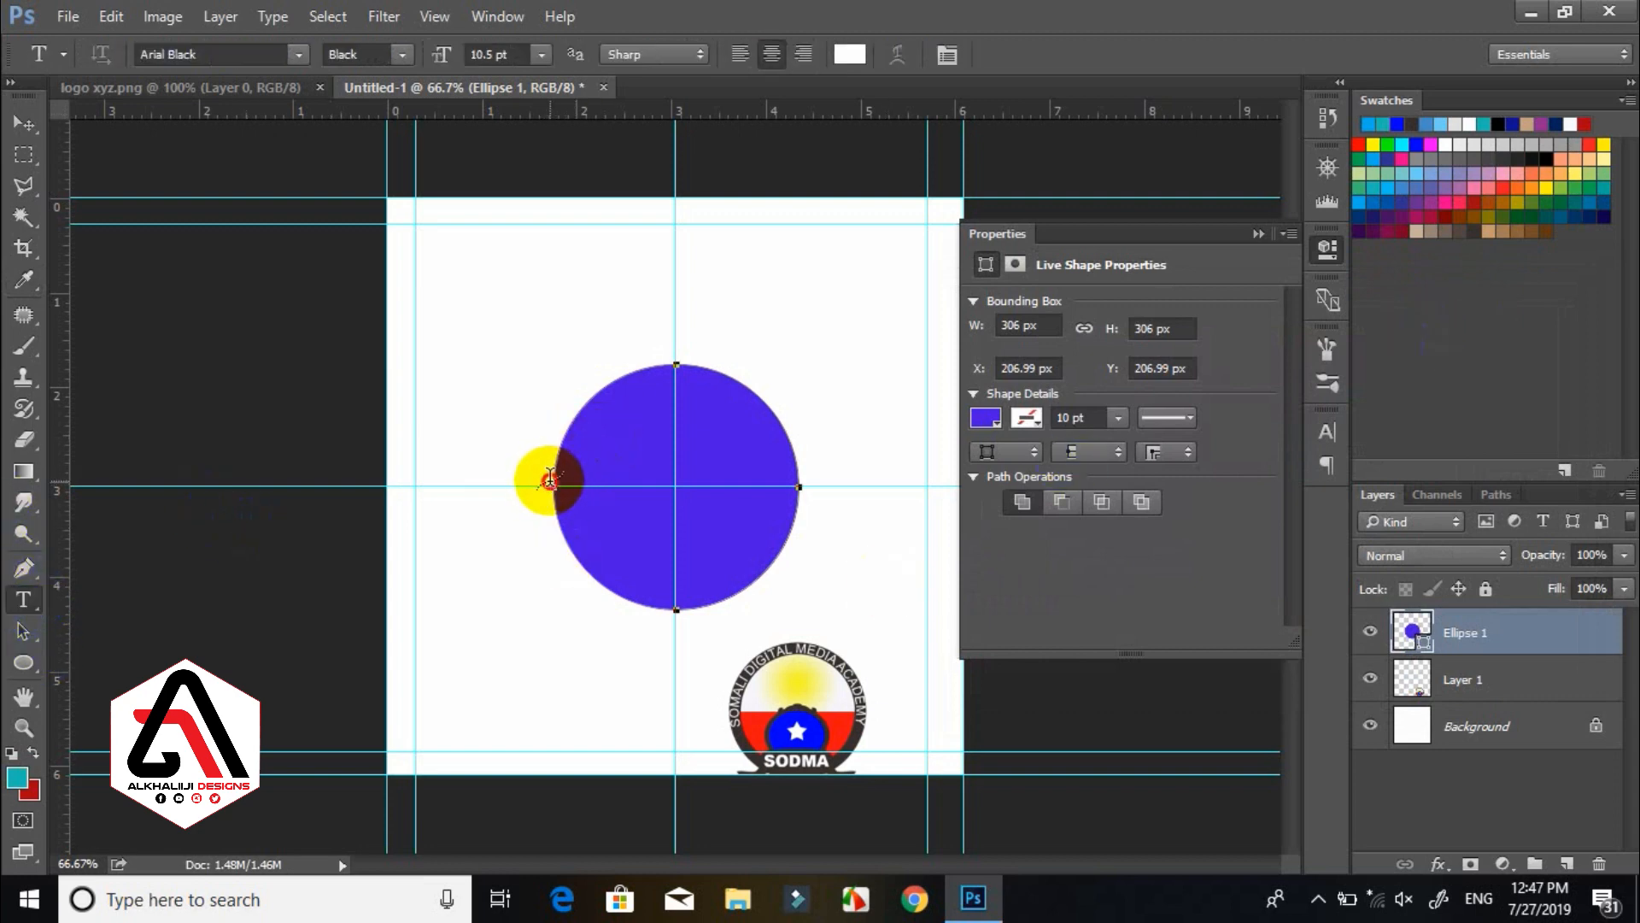
left_click(550, 476)
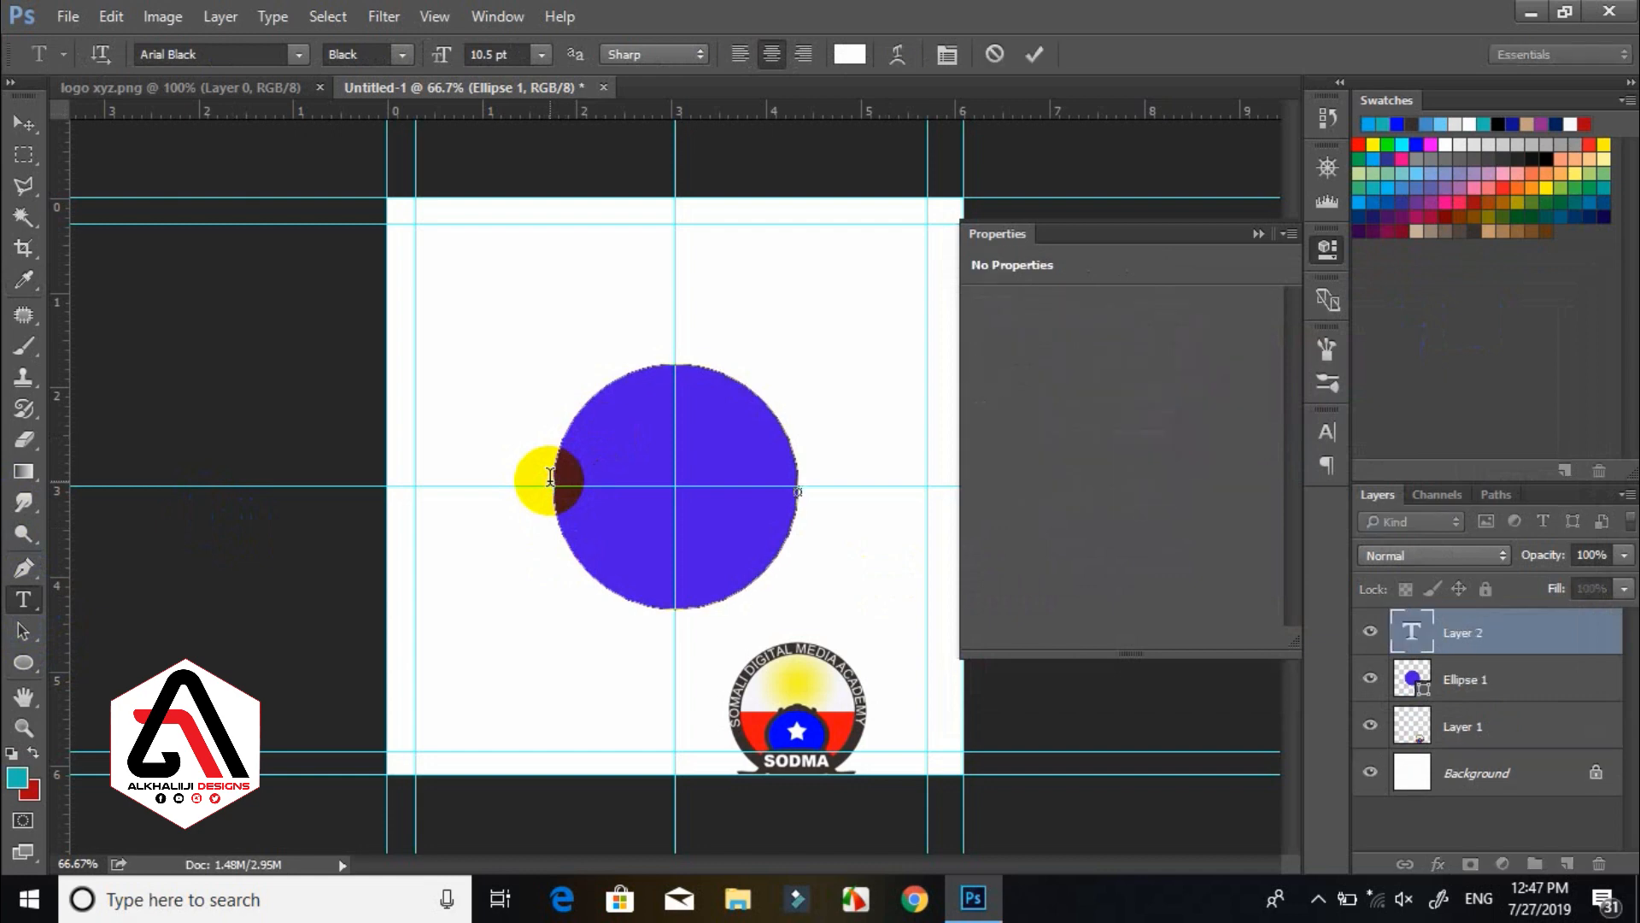
left_click(850, 42)
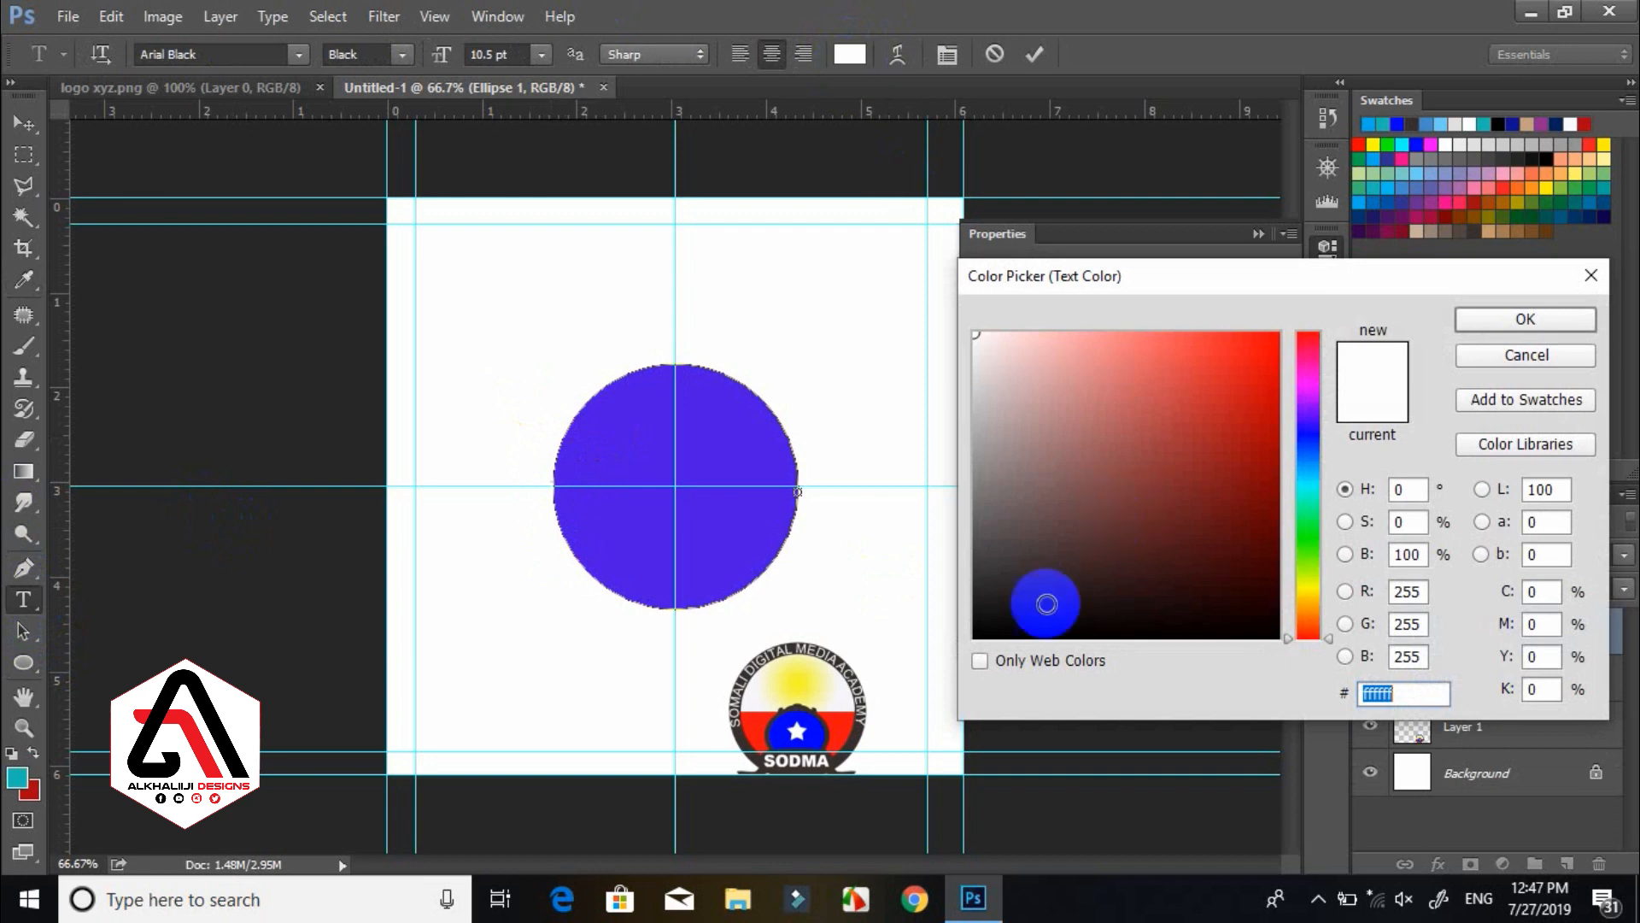
left_click(990, 632)
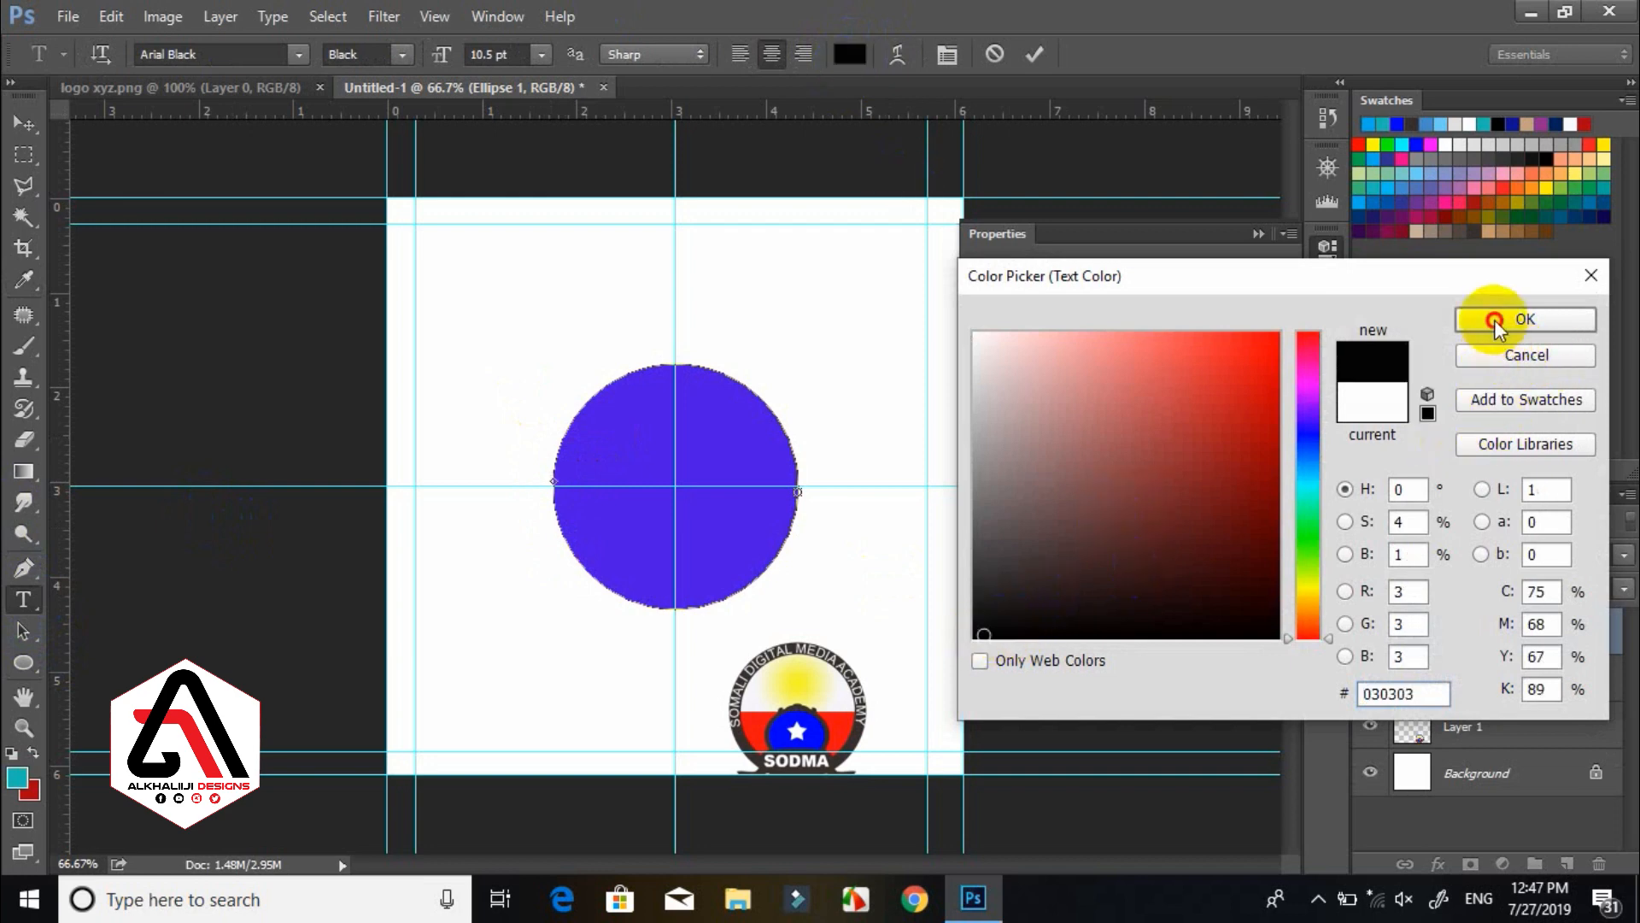
key("Return")
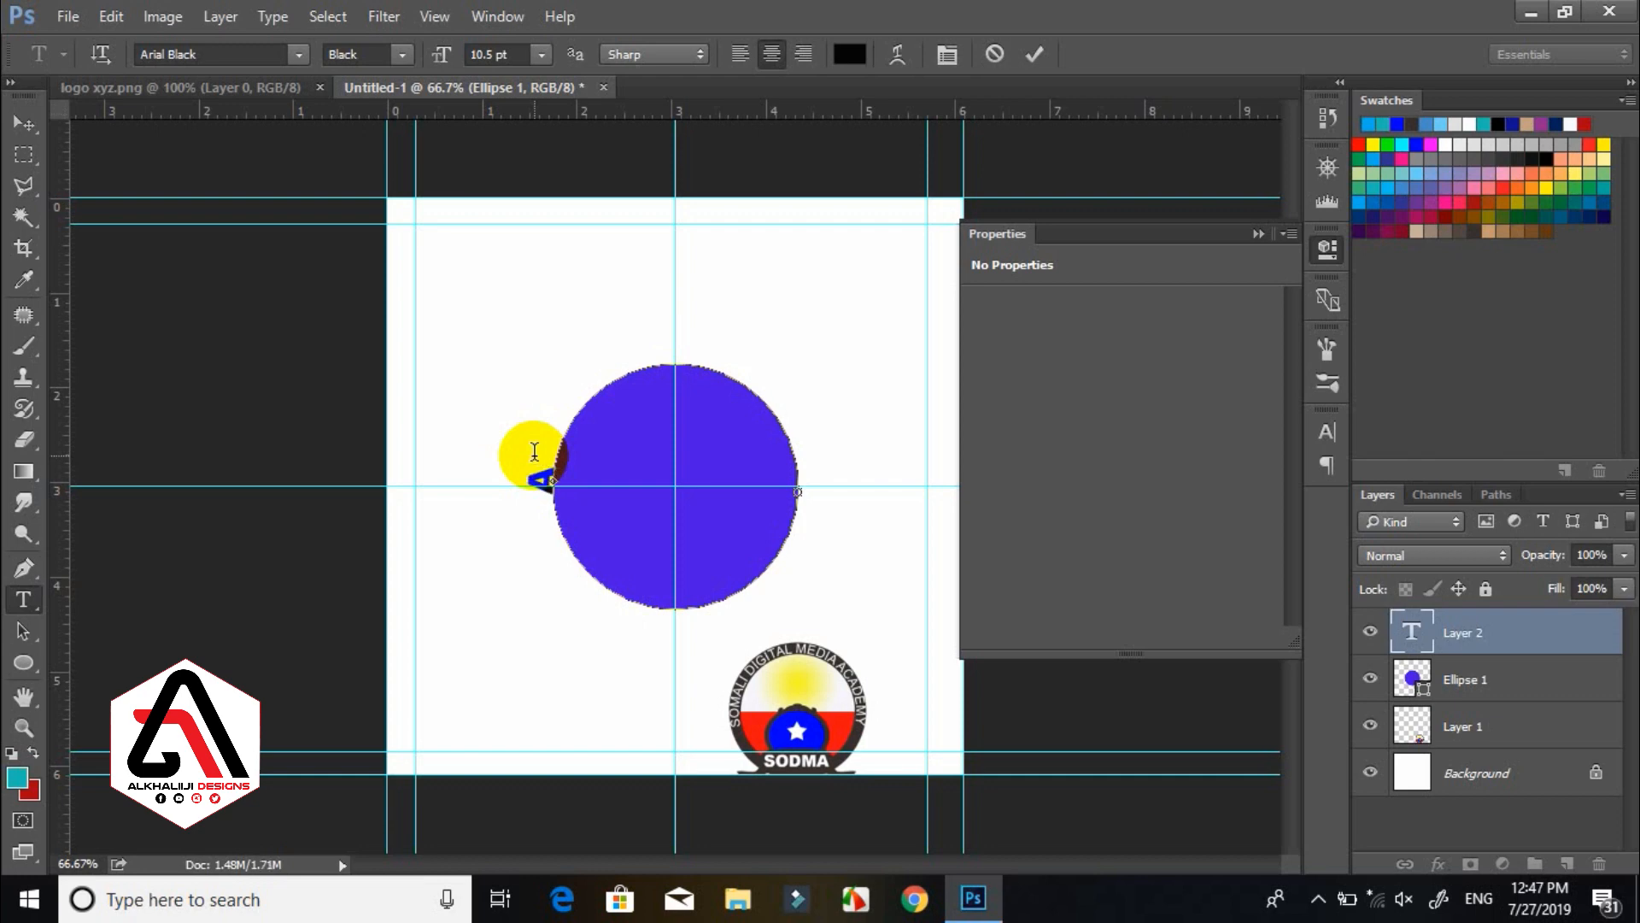
Enter "ALKHALIIJI DIGITAL MEDIA ACADEMY" as the text running around the circle's outline.
type("KHA")
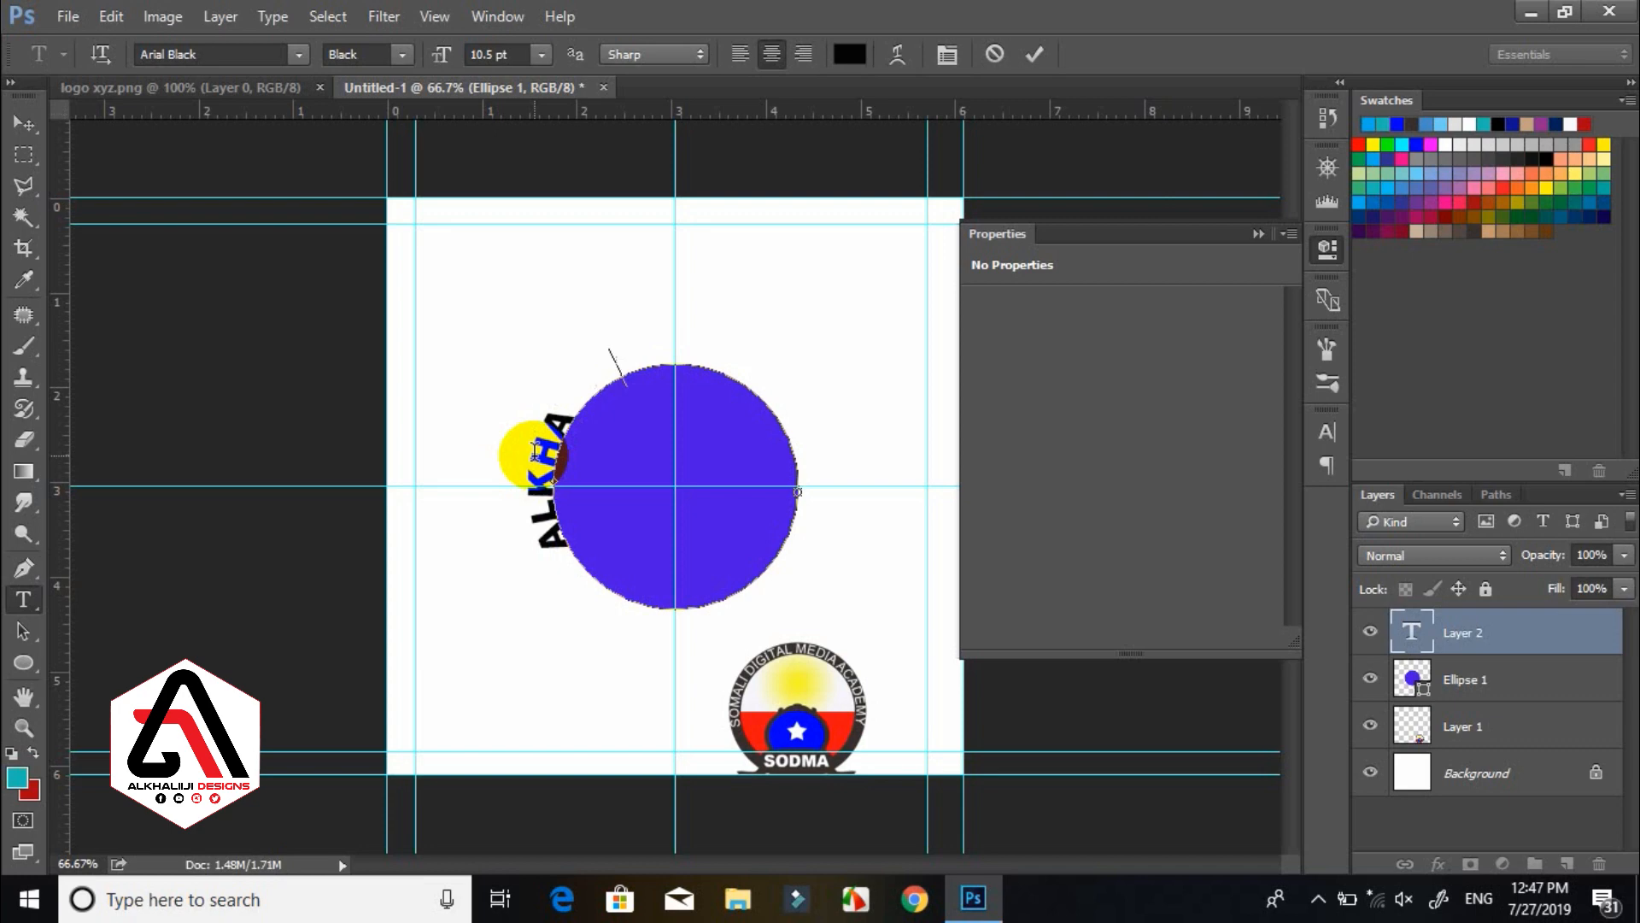
type("LIJI DIG")
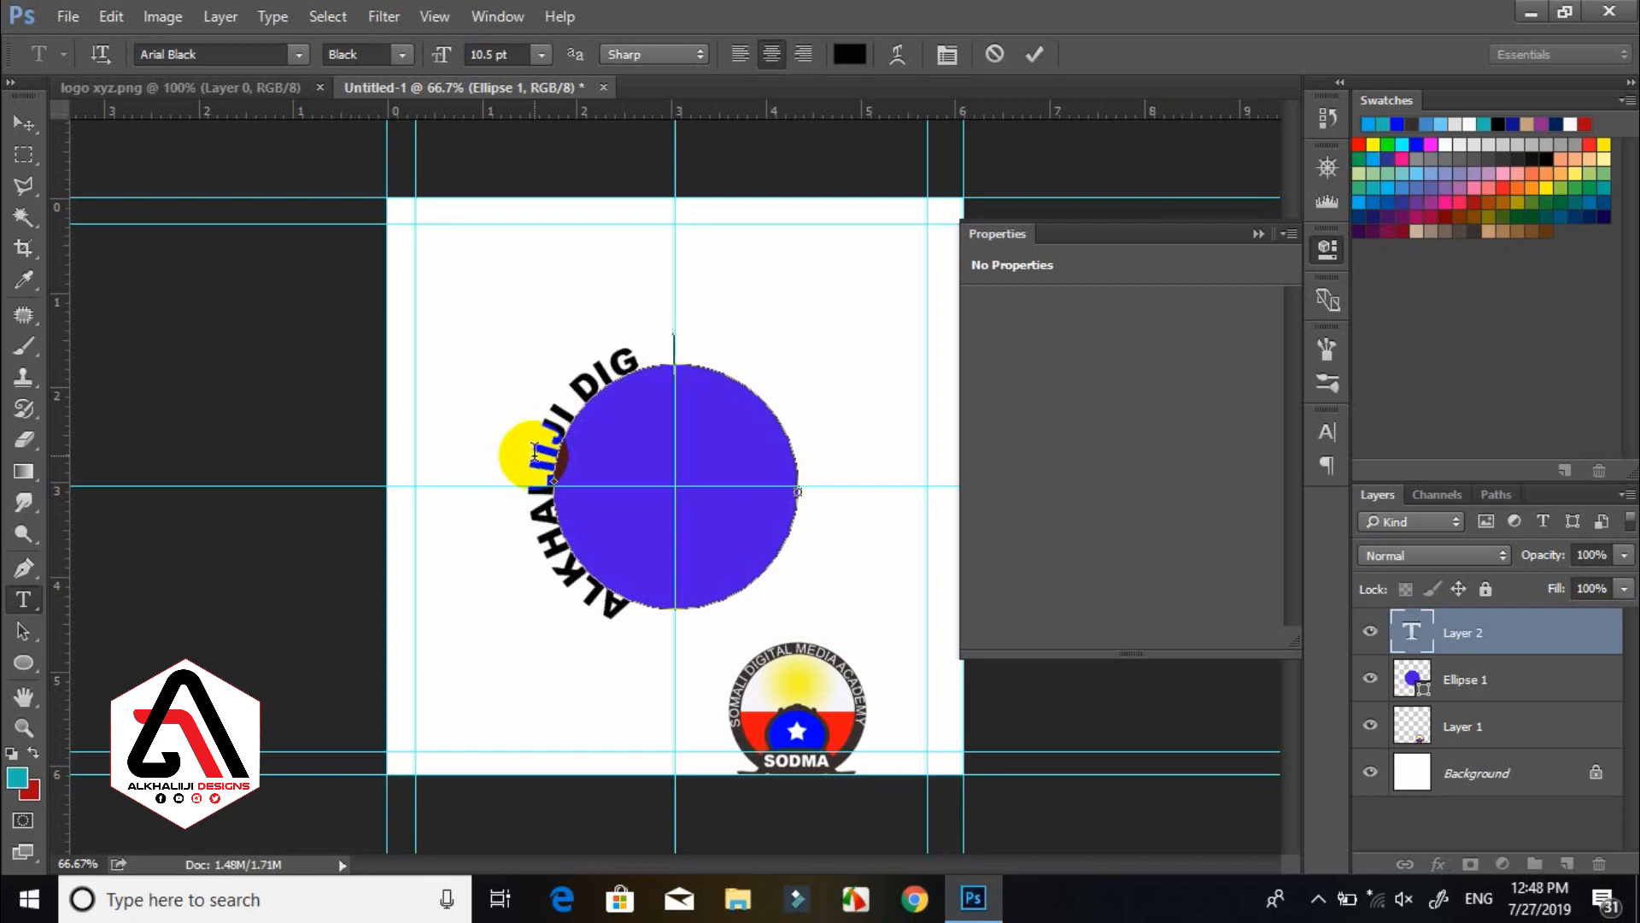
type("ITAL MED")
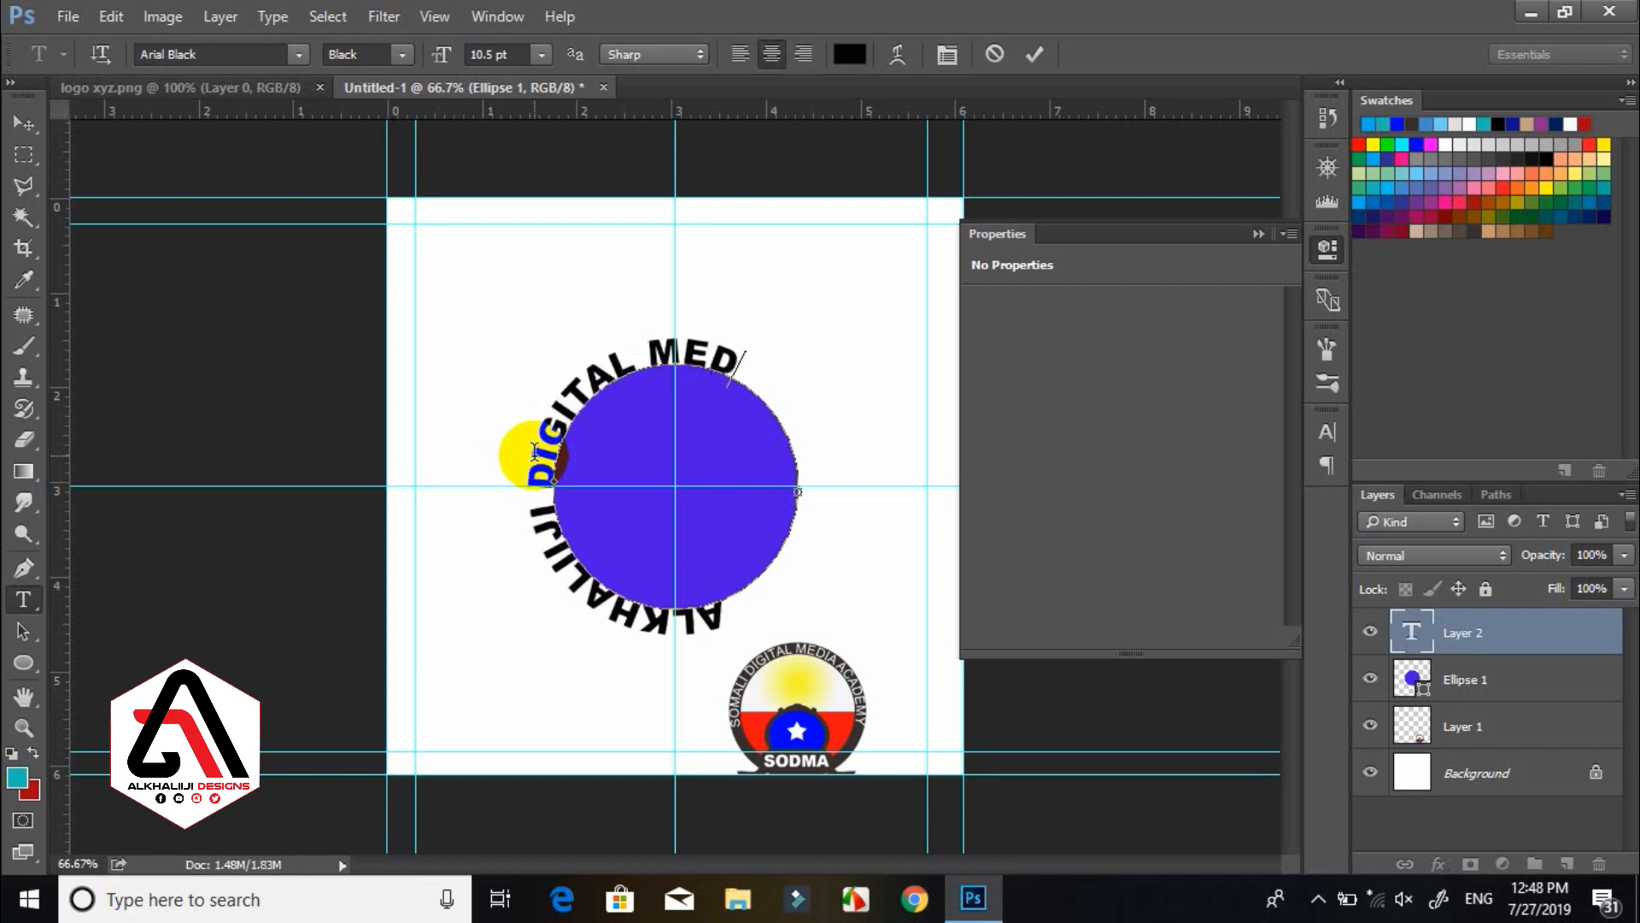
type("IA AC")
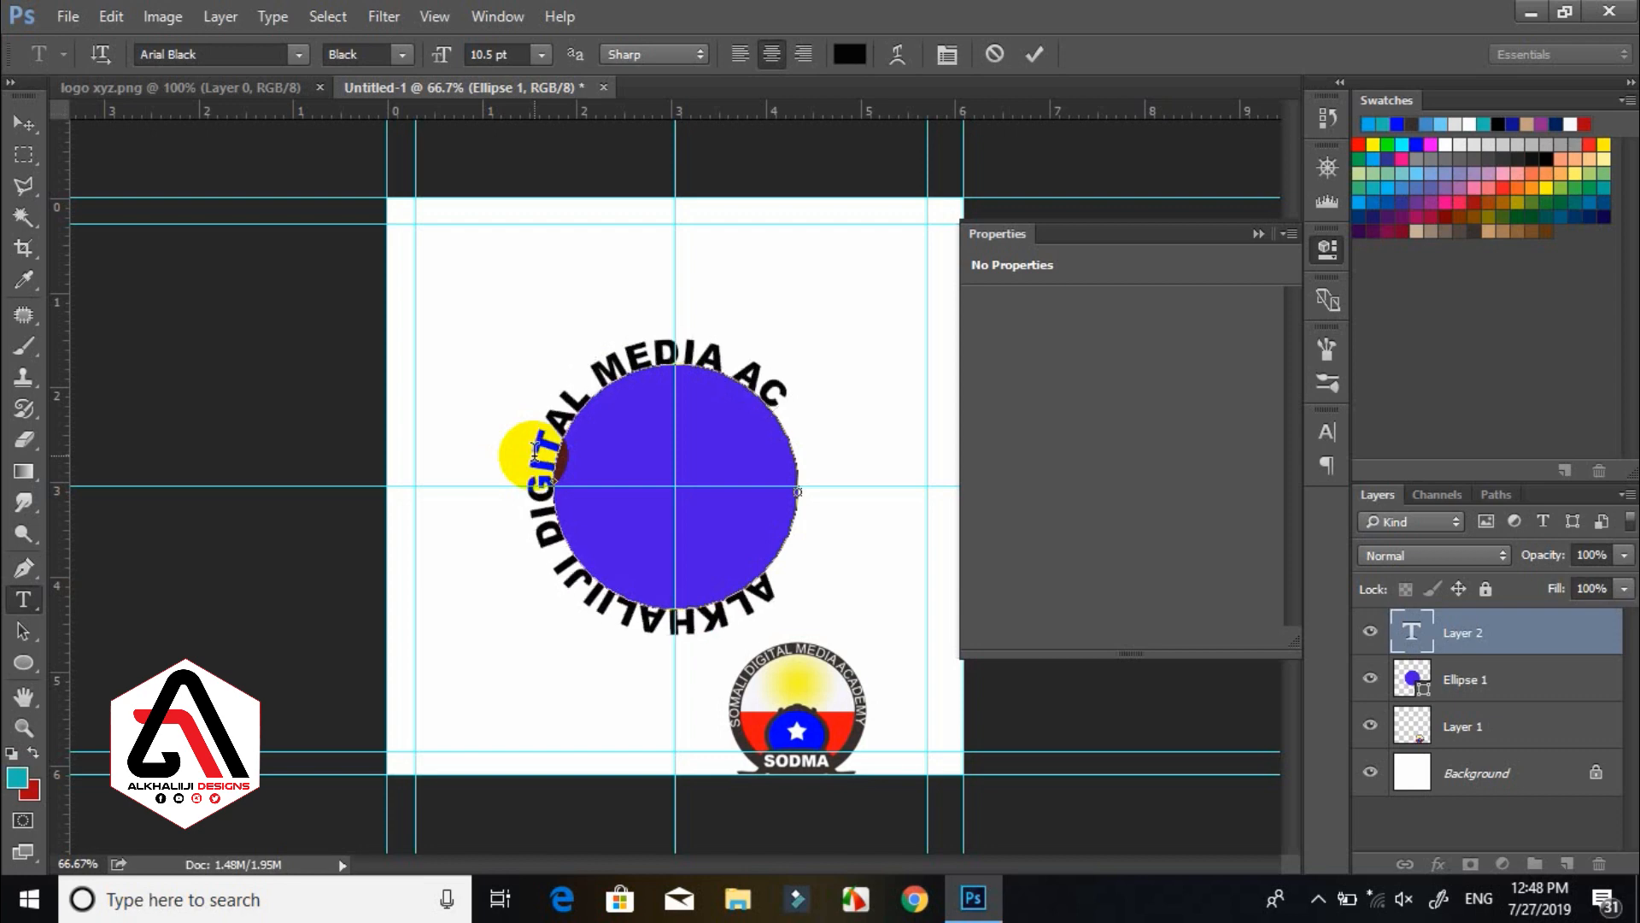
type("AD")
type("EMY")
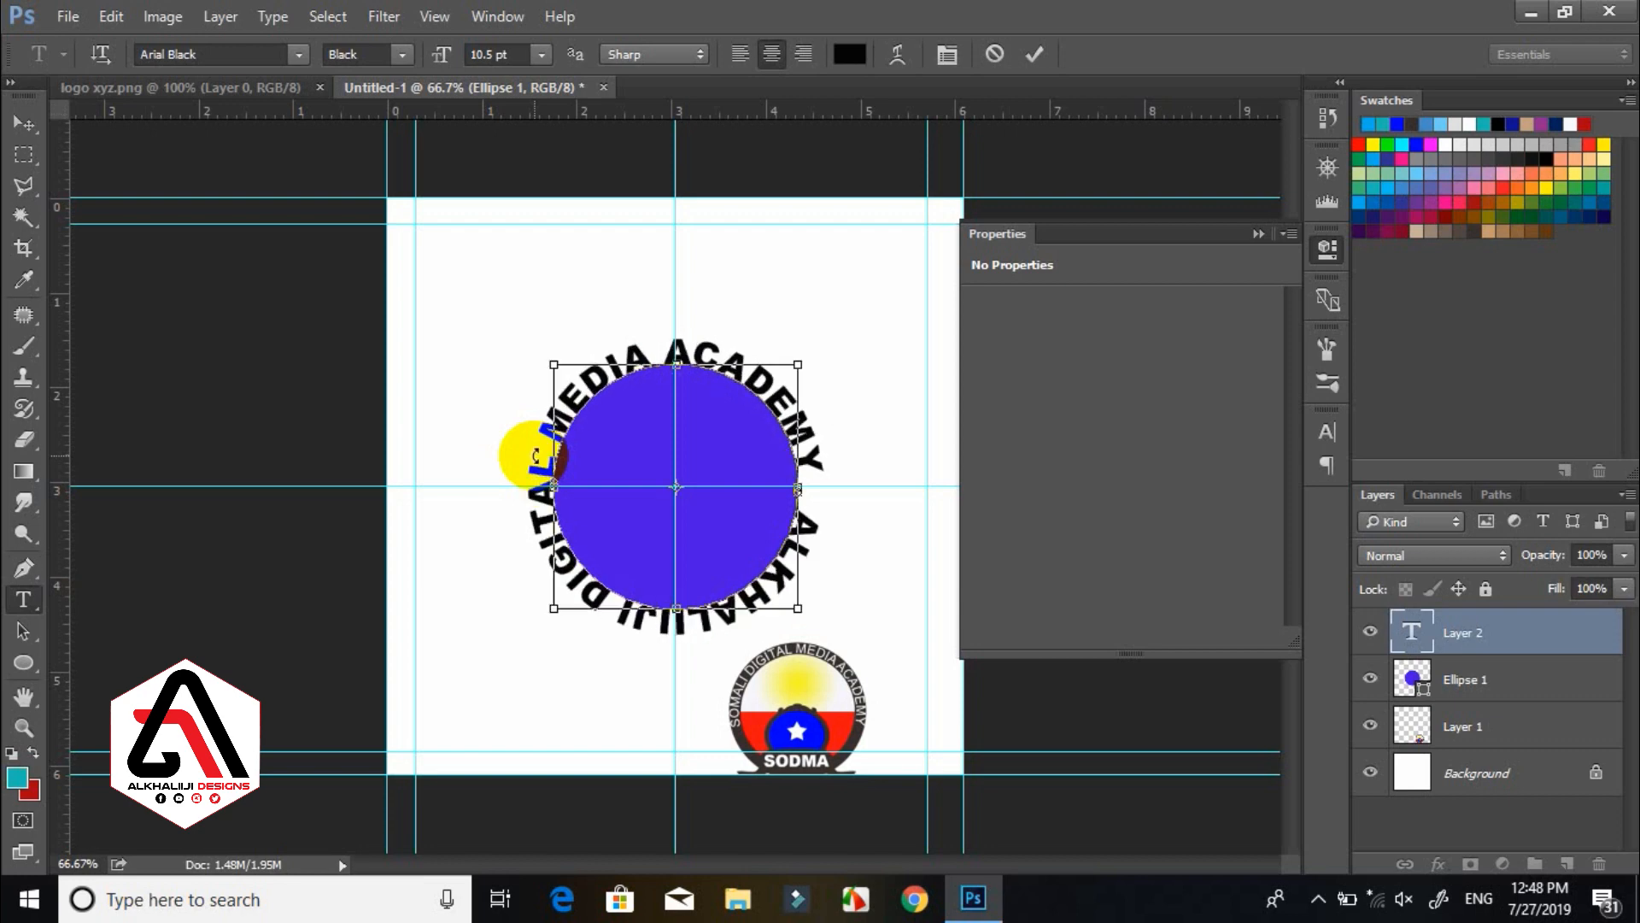
Set the whole circular text to Arial Regular at 10 pt.
left_click(535, 455)
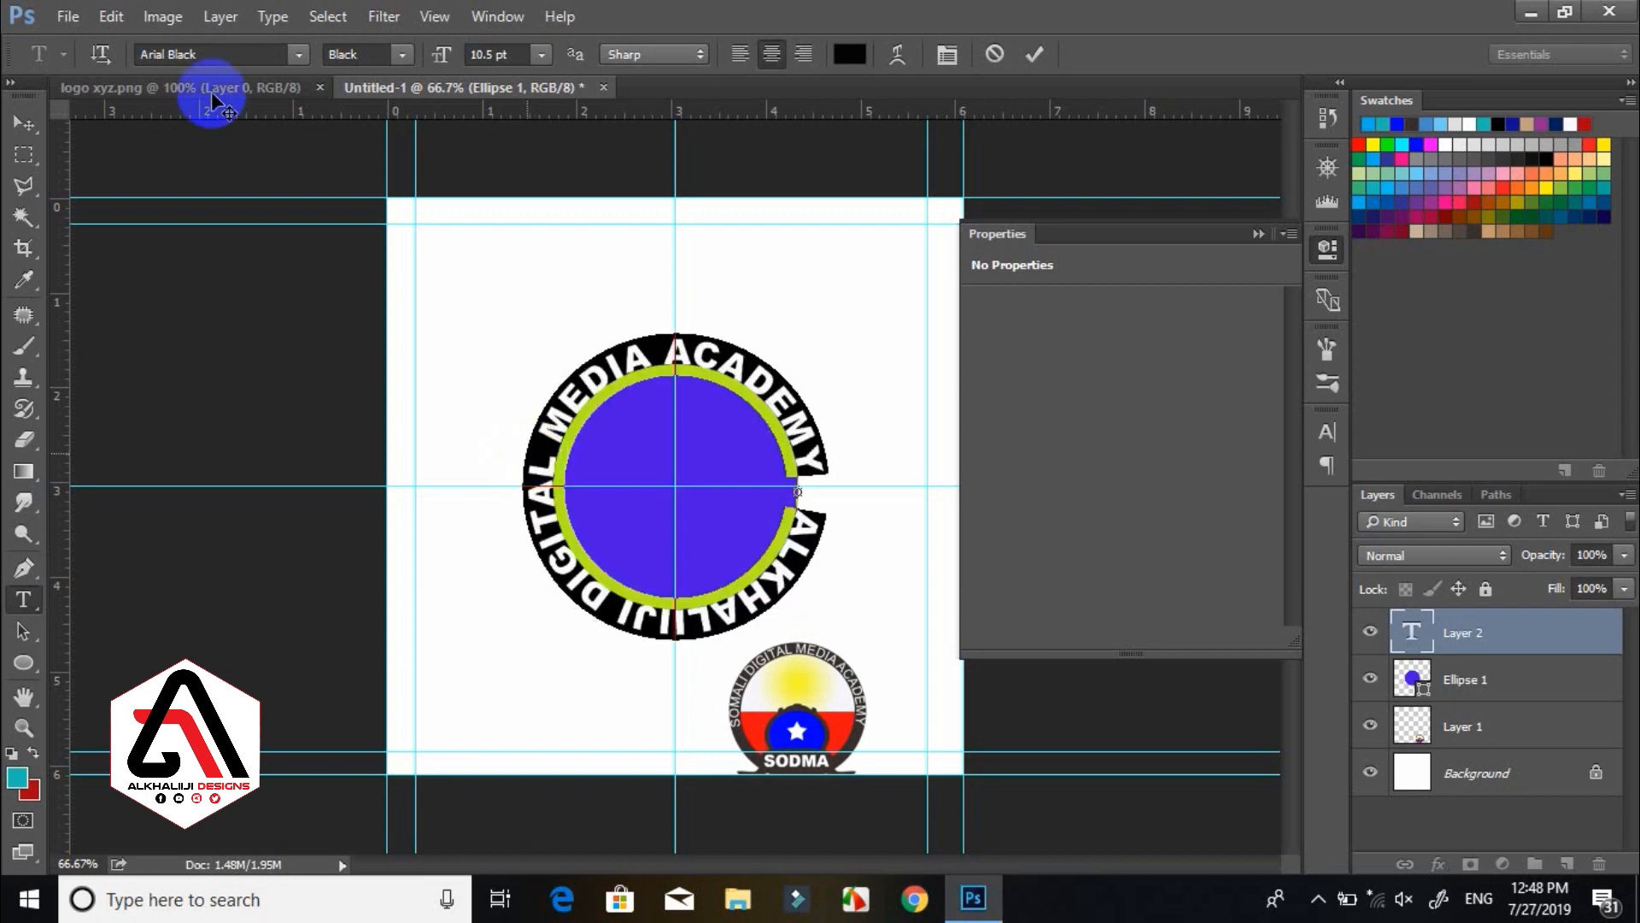
left_click(398, 57)
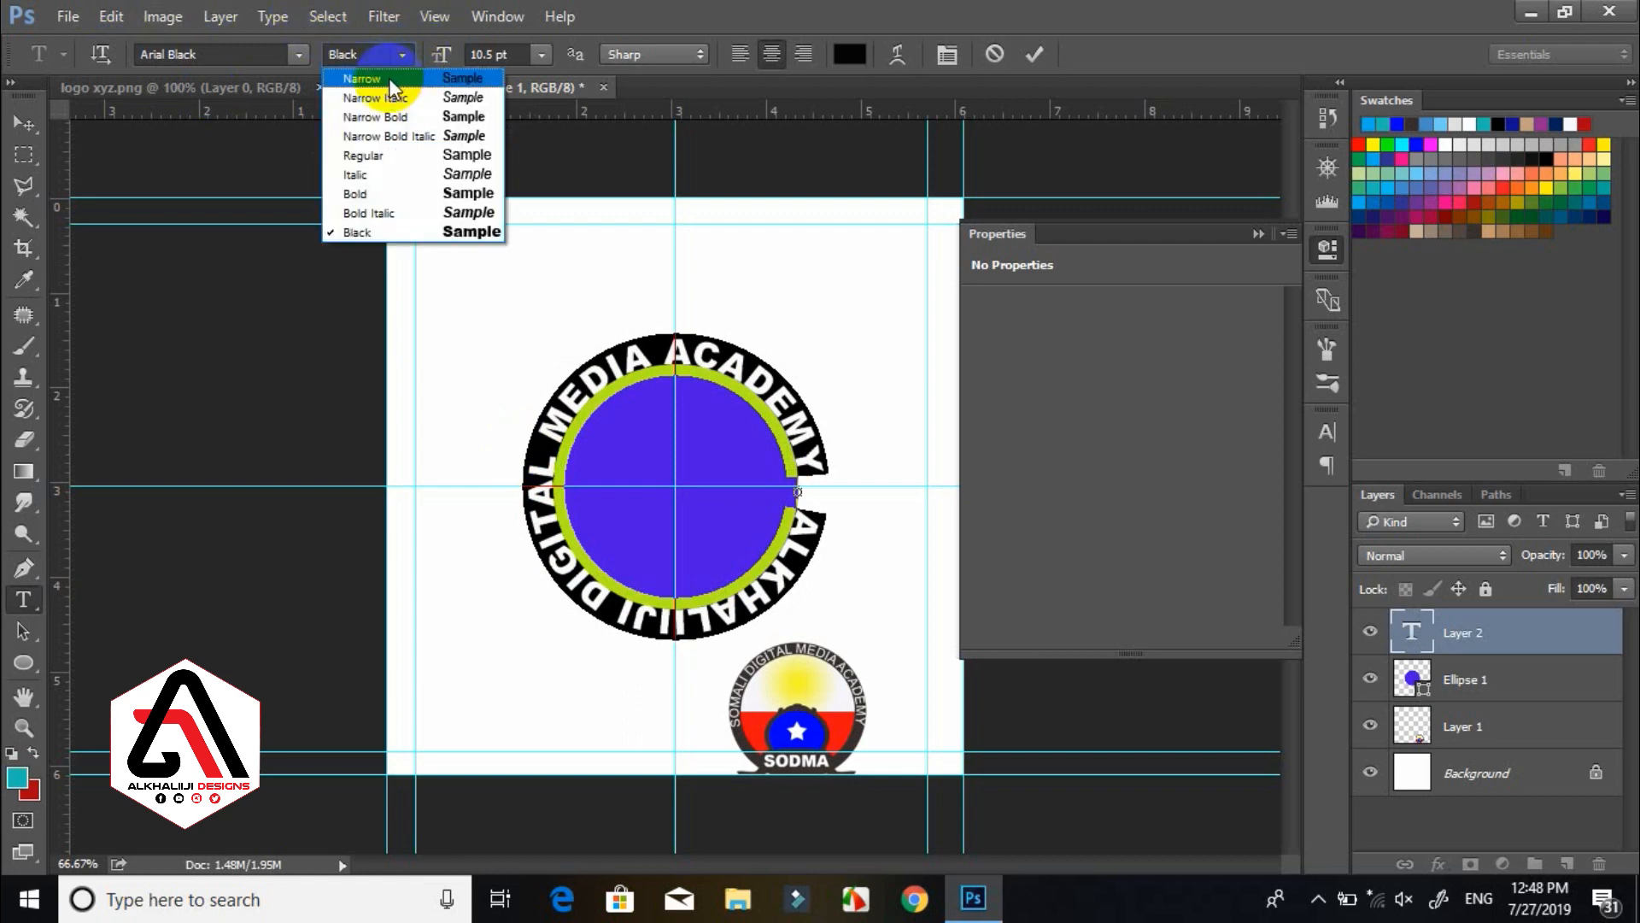
left_click(376, 153)
left_click_drag(702, 360, 724, 386)
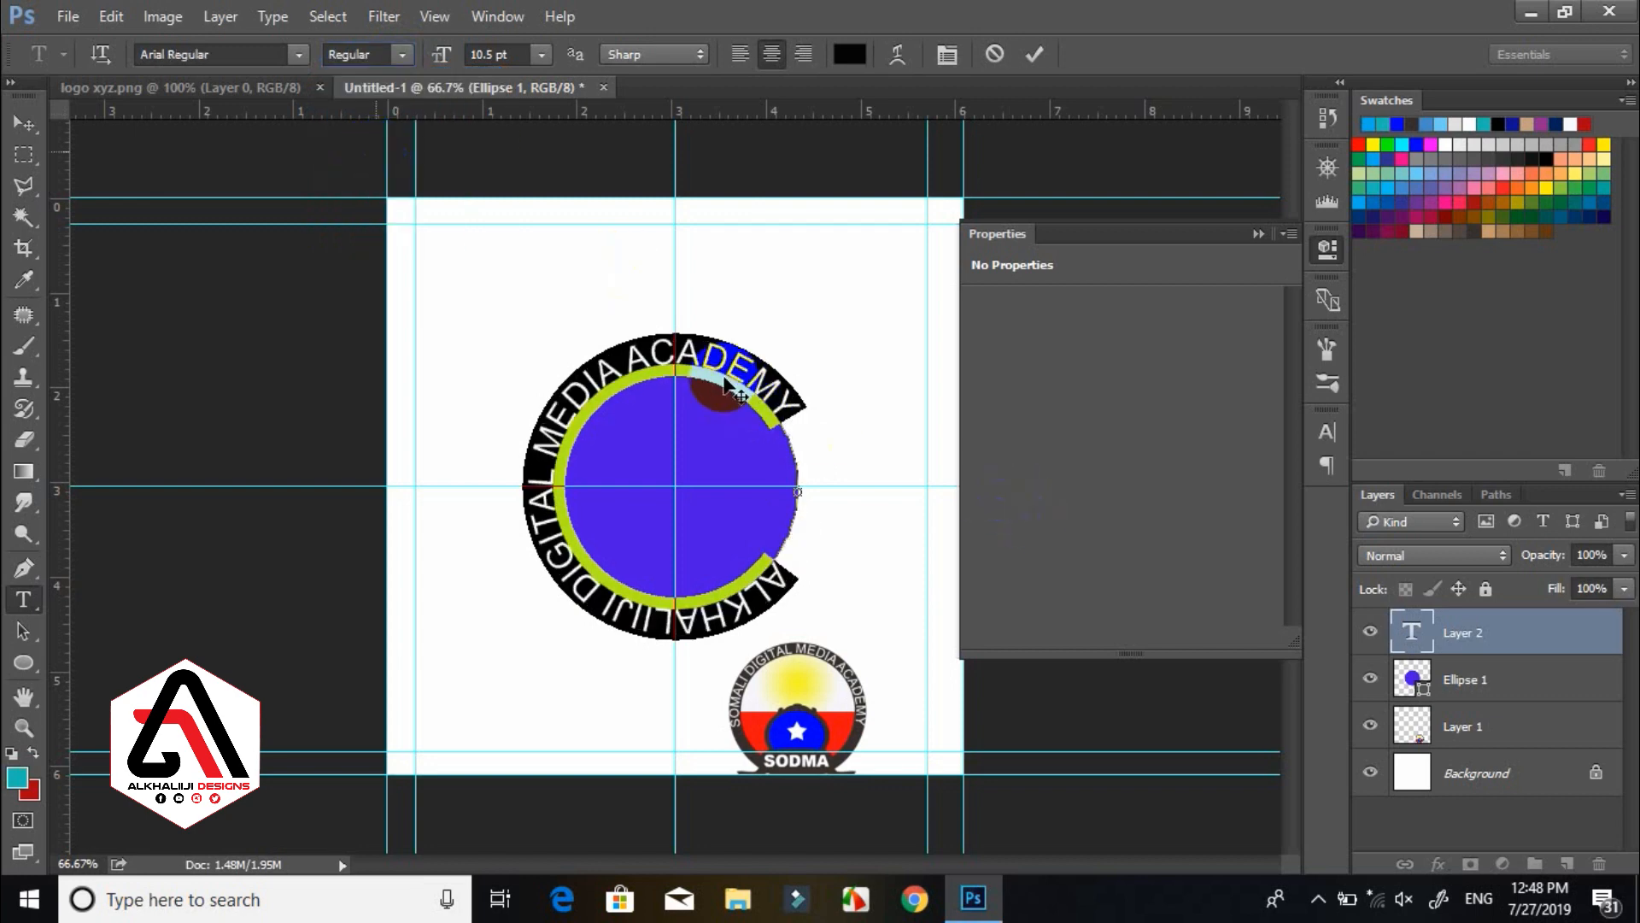
left_click(746, 367)
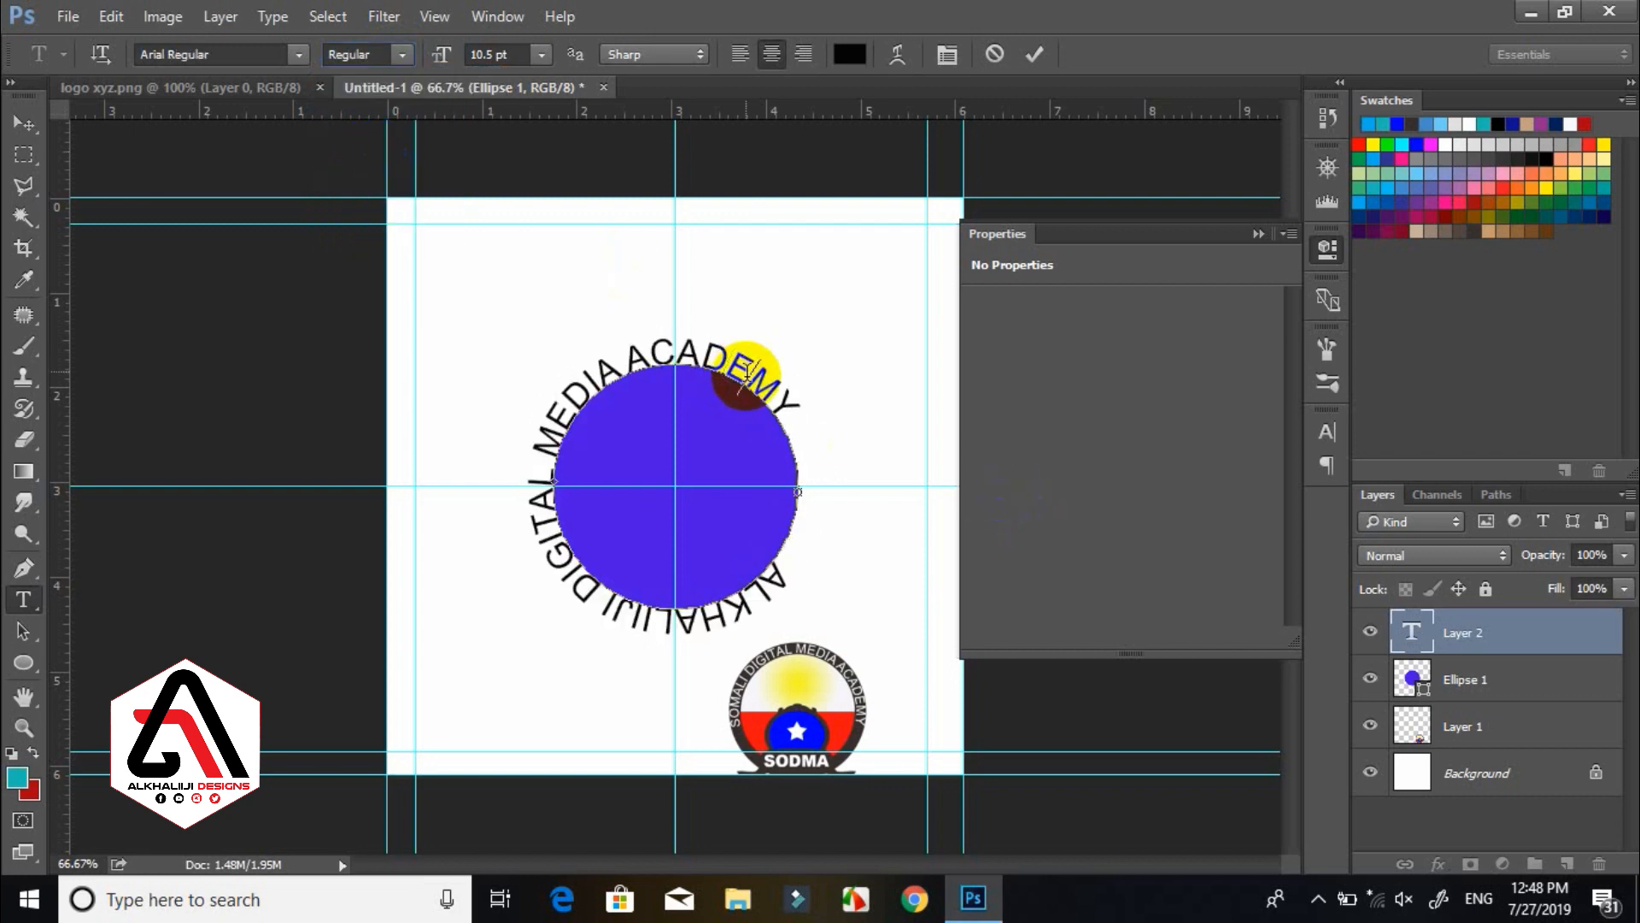
key("ctrl")
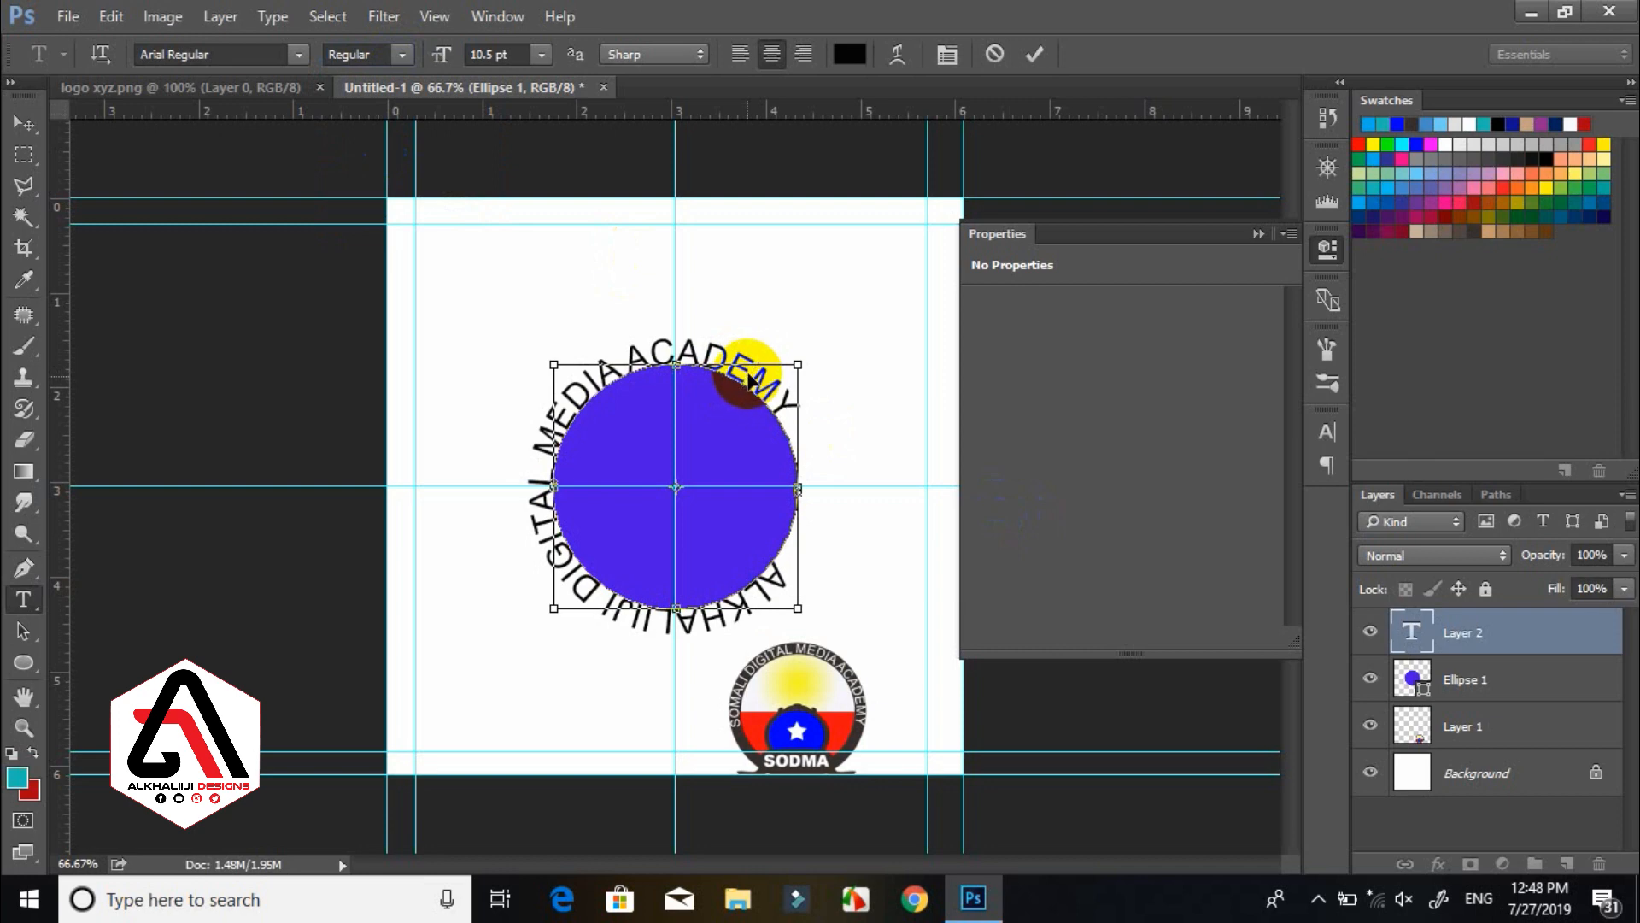
key("ctrl+a")
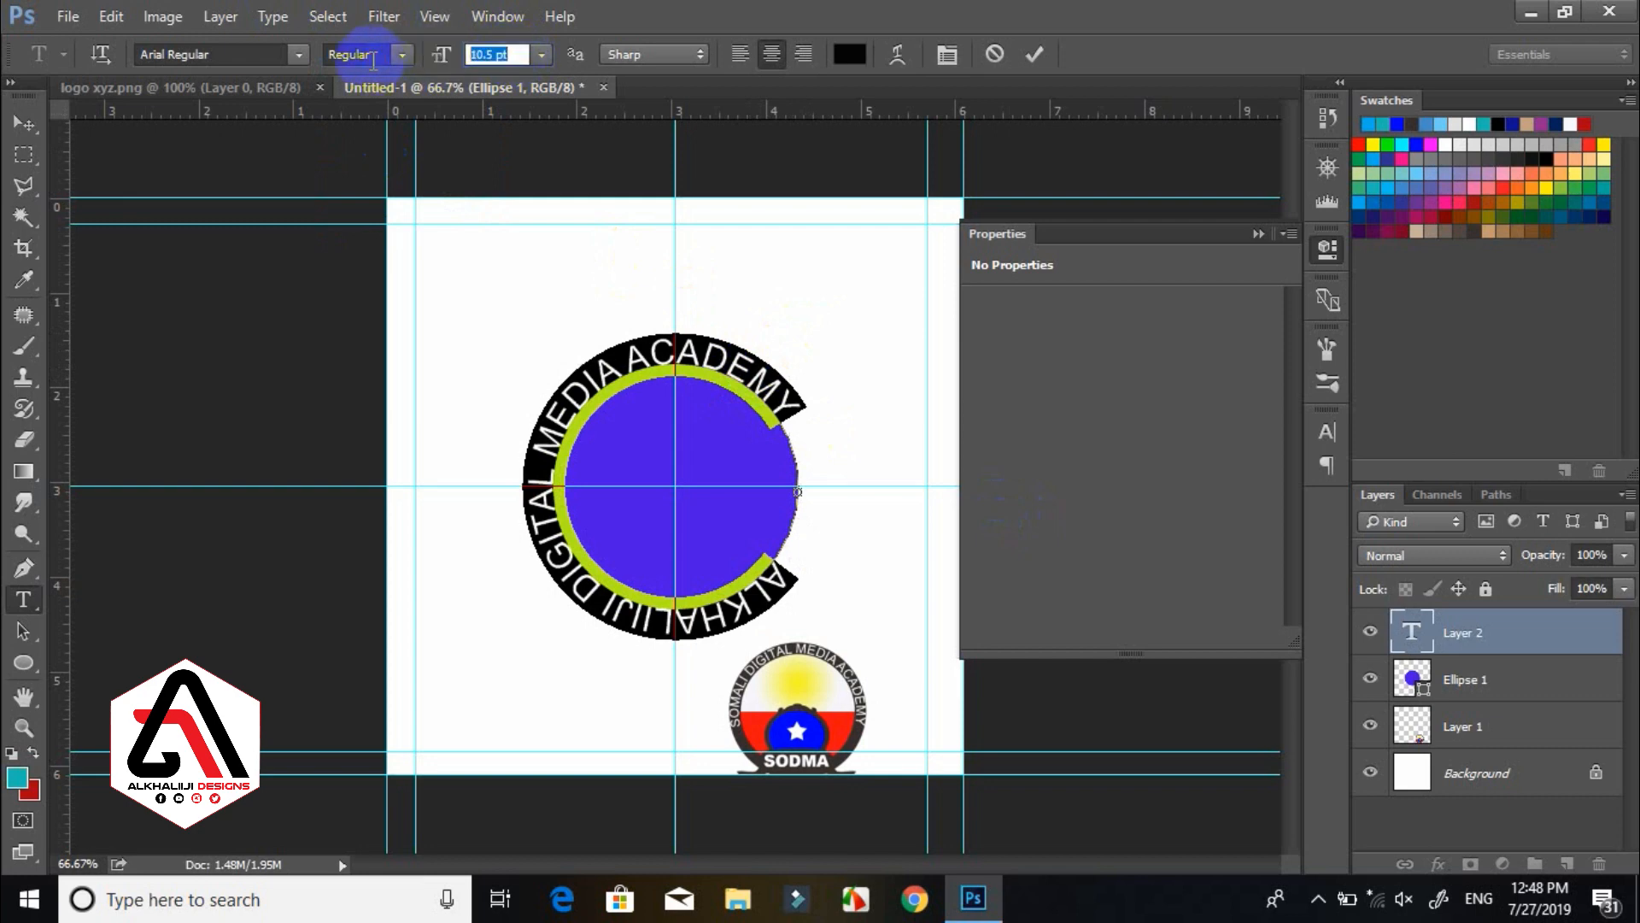
type("10")
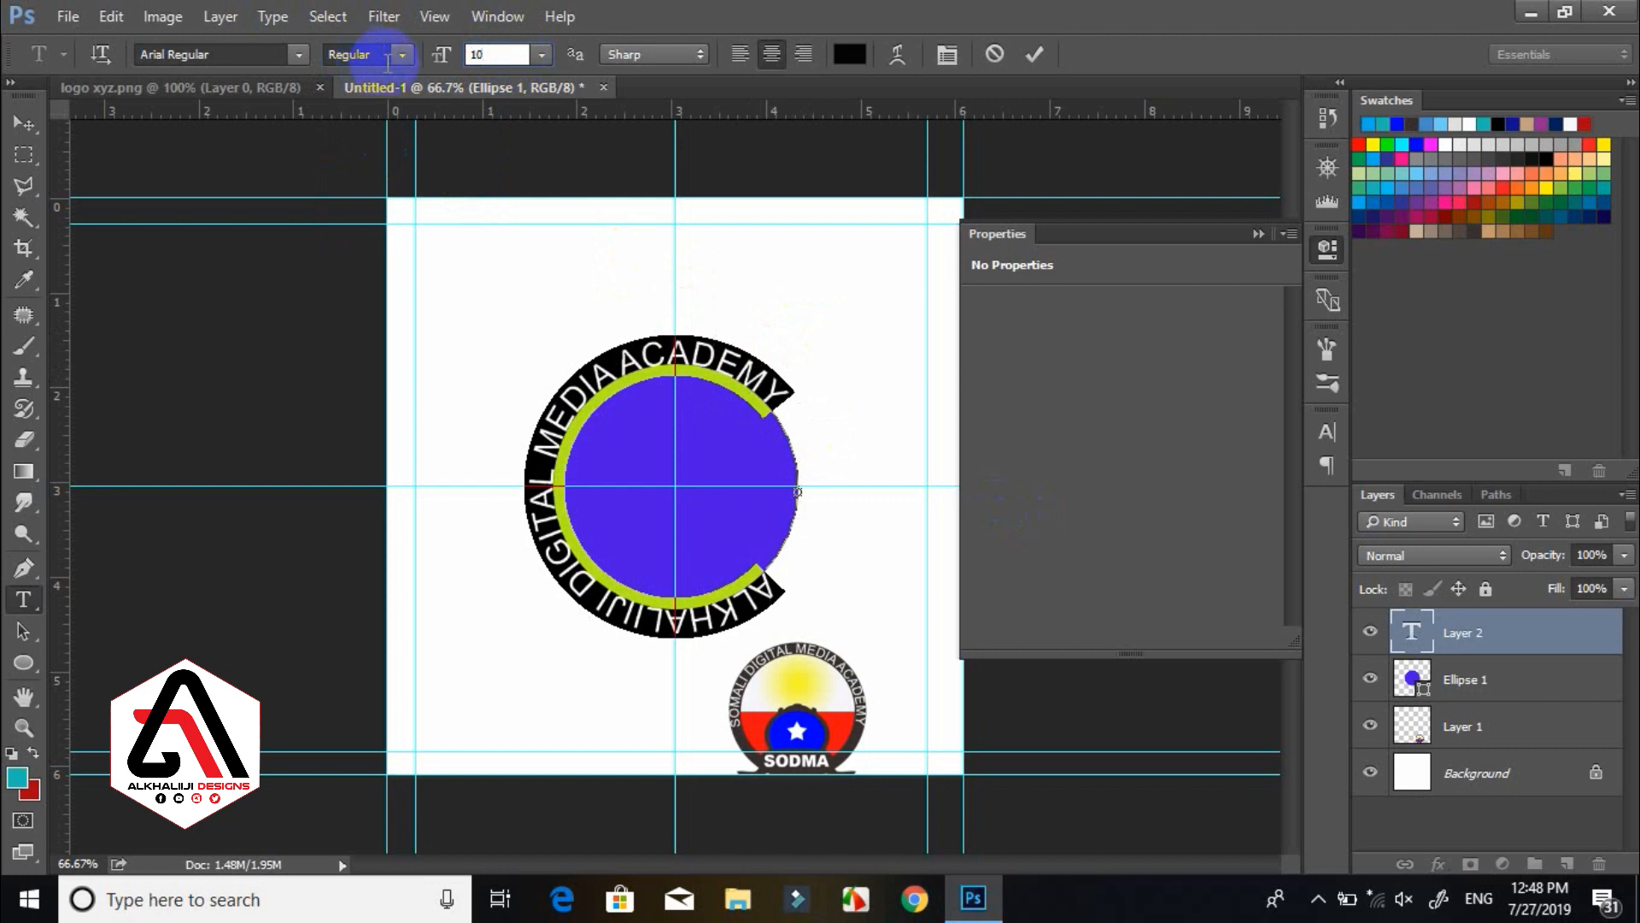
key("Return")
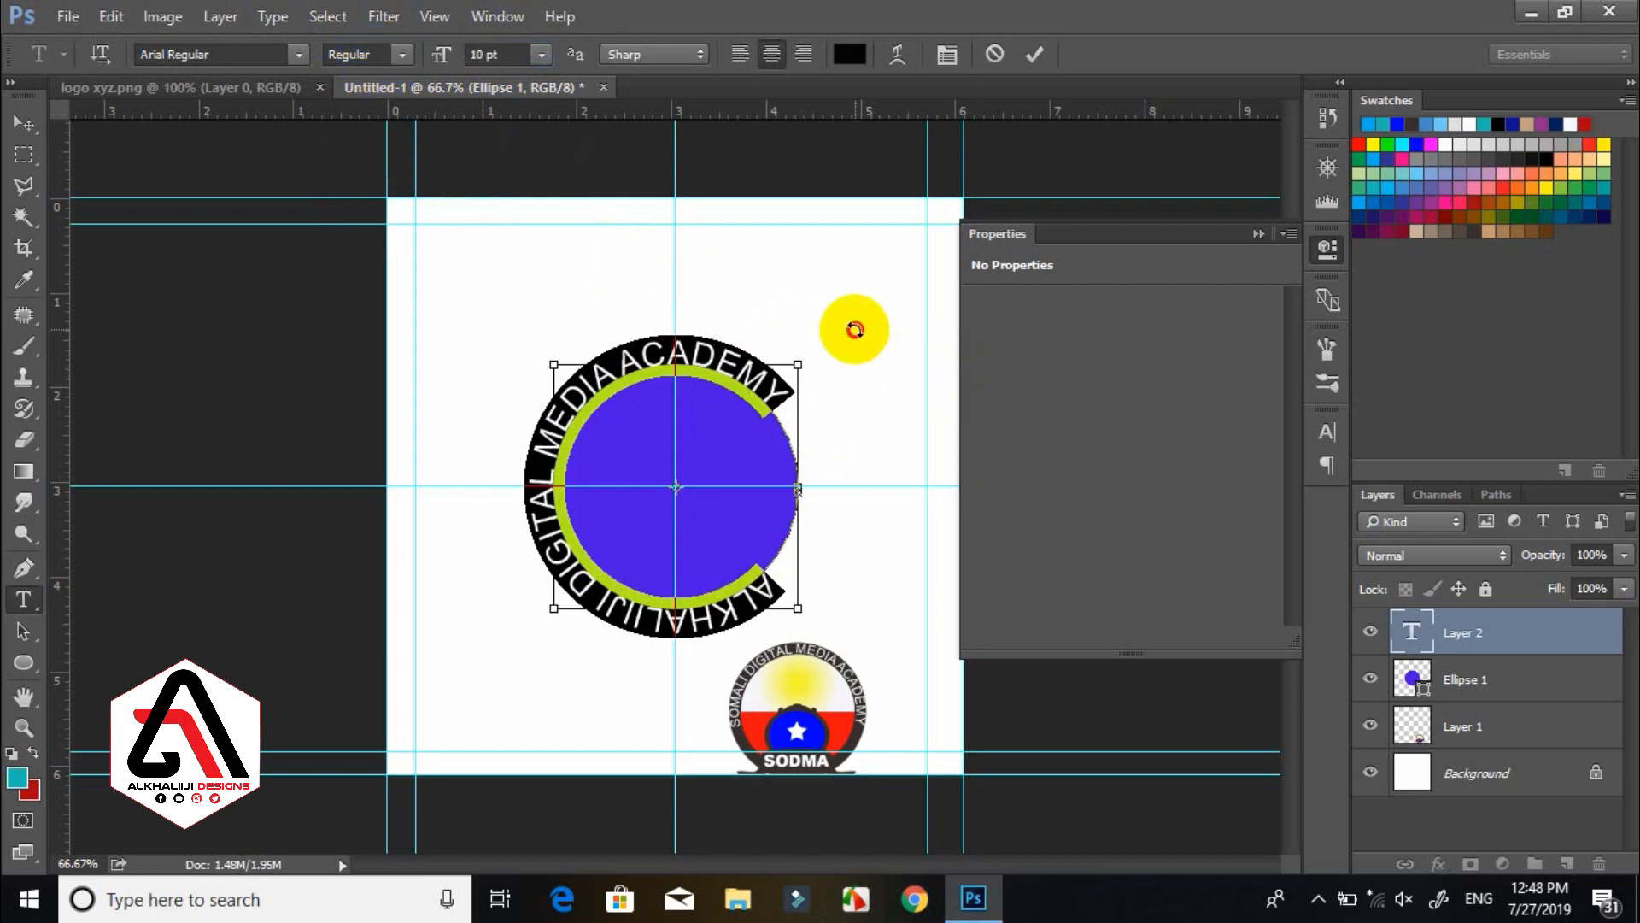
Rotate the circular text about 90° clockwise so its gap is centred at the bottom of the circle, and commit the text.
left_click_drag(854, 329, 798, 608)
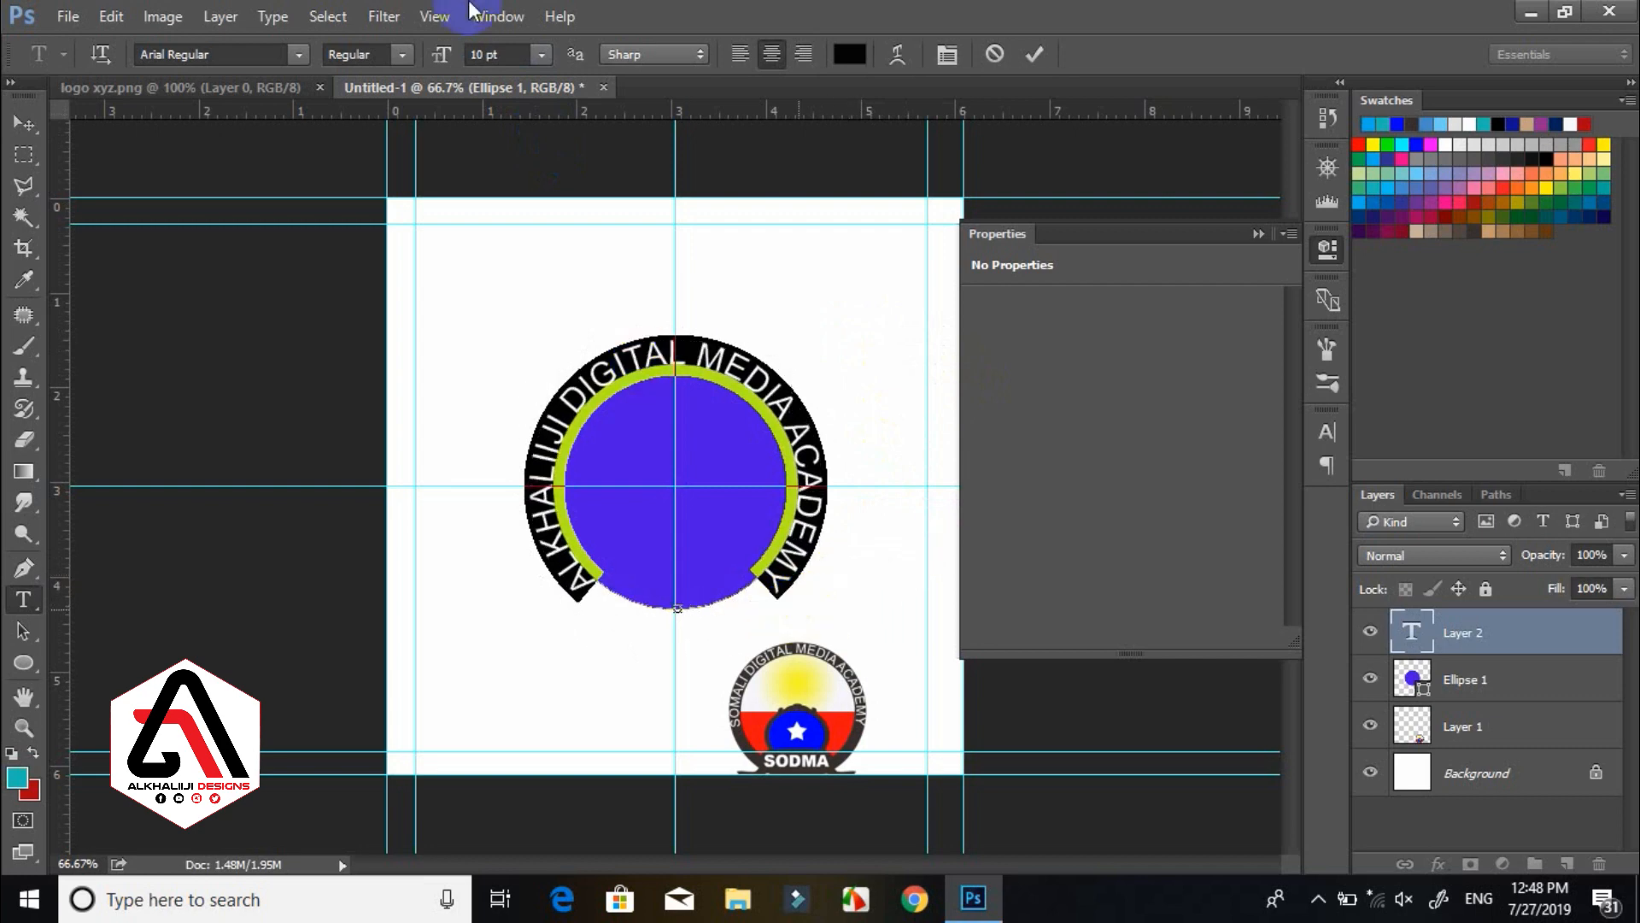
left_click(503, 53)
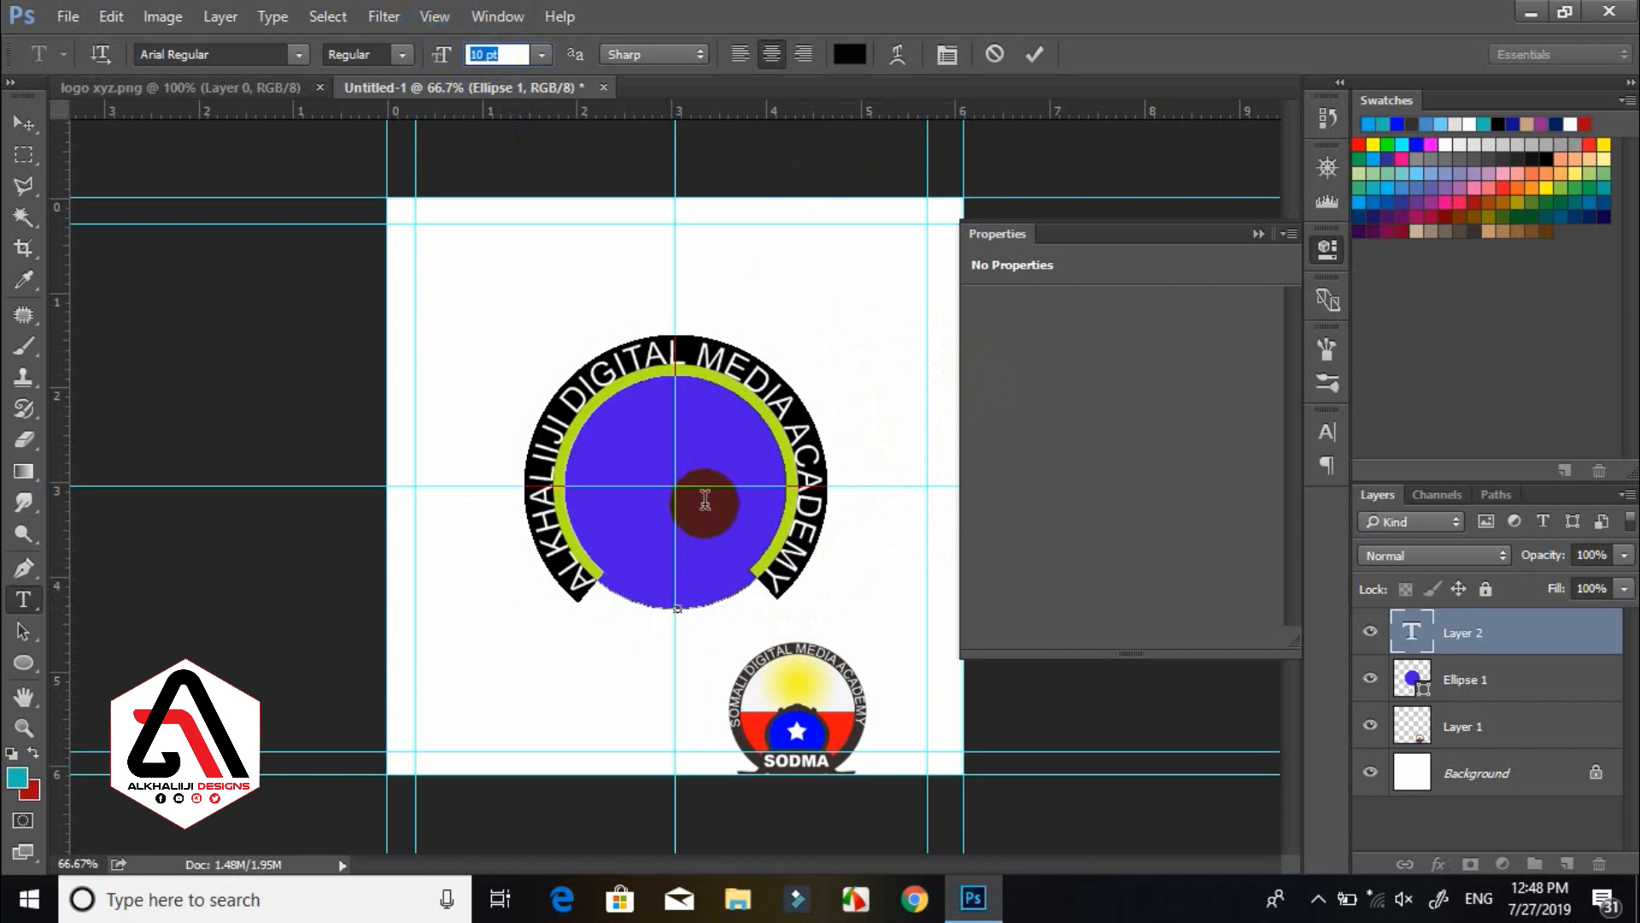
left_click(1033, 55)
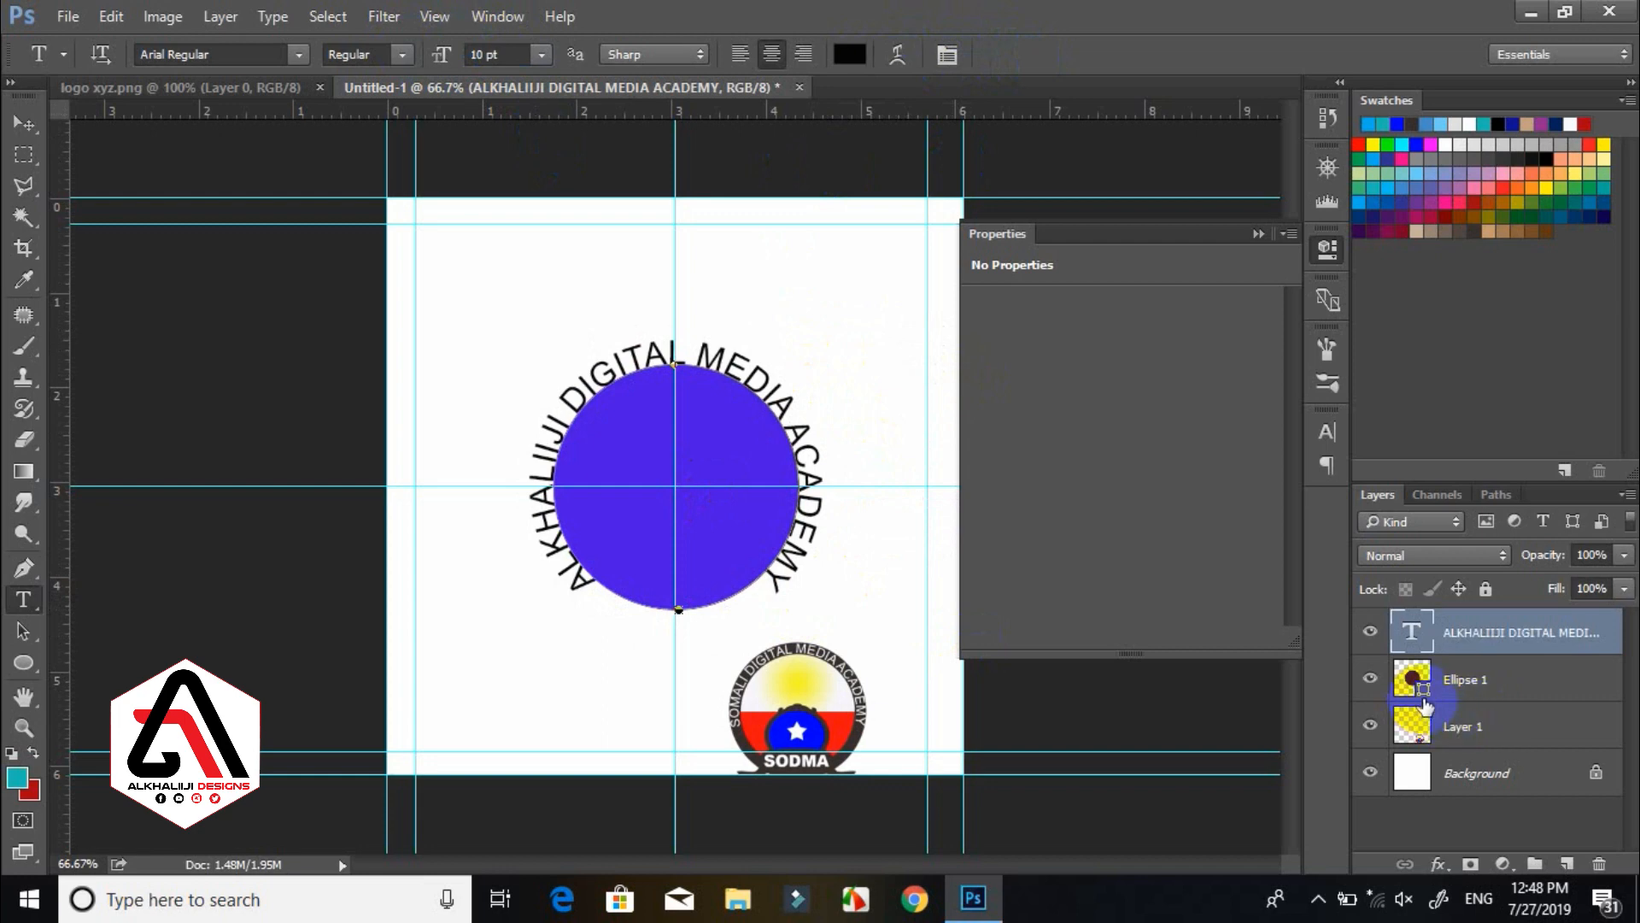
Duplicate the blue circle's layer and fill the copy with the dark brown #362f2d sampled from the reference logo's ring.
left_click(1469, 696)
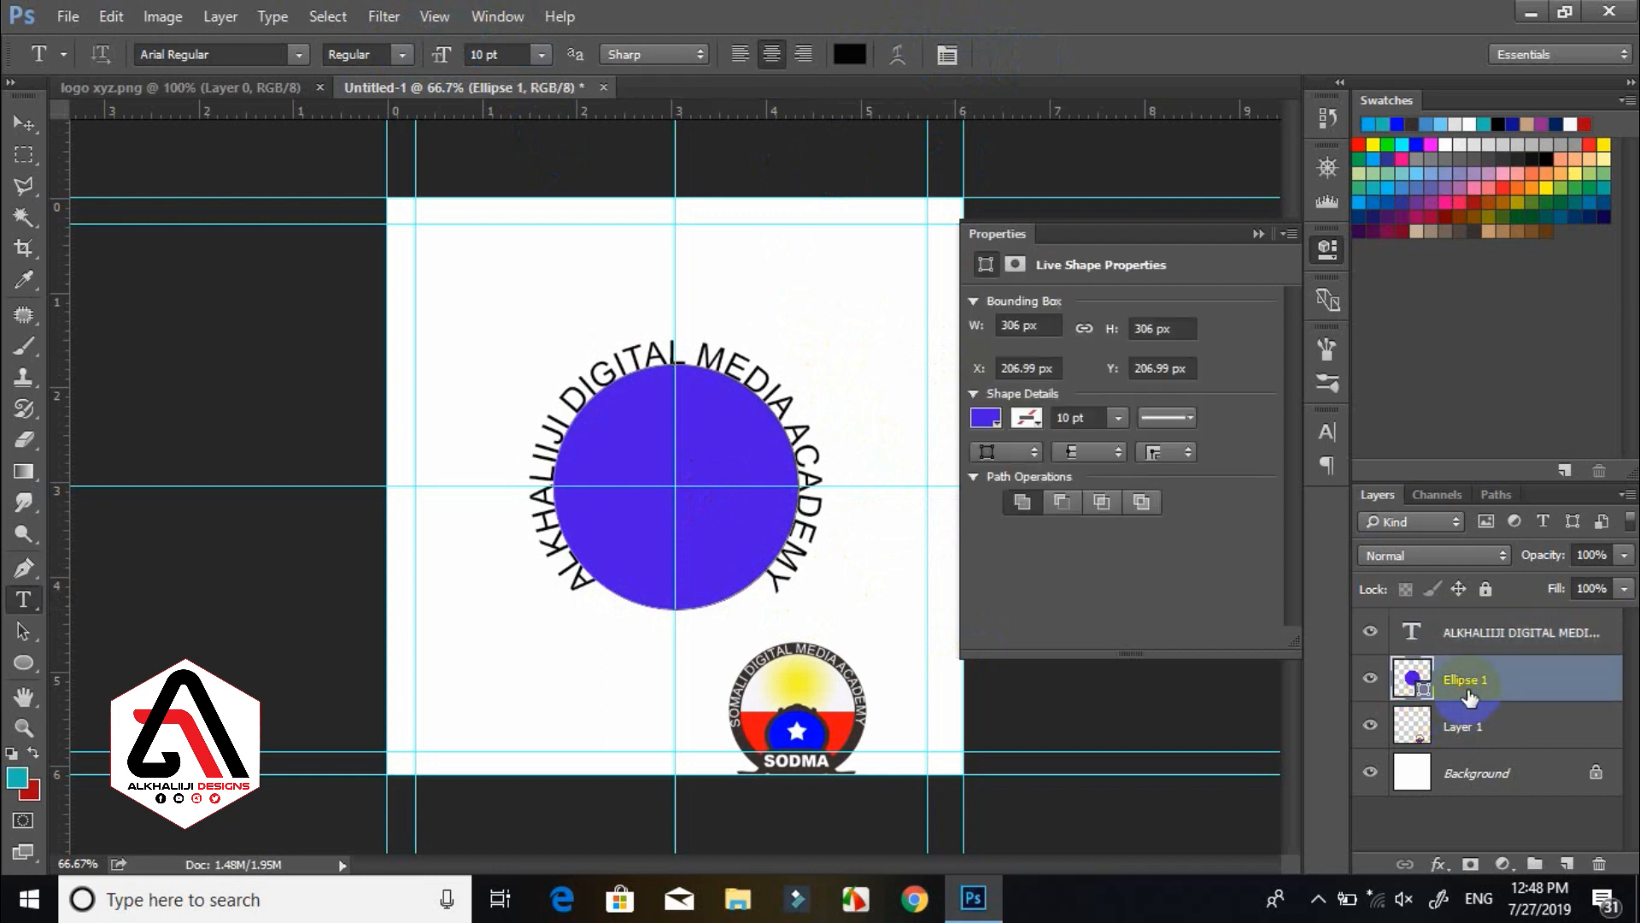
key("ctrl+j")
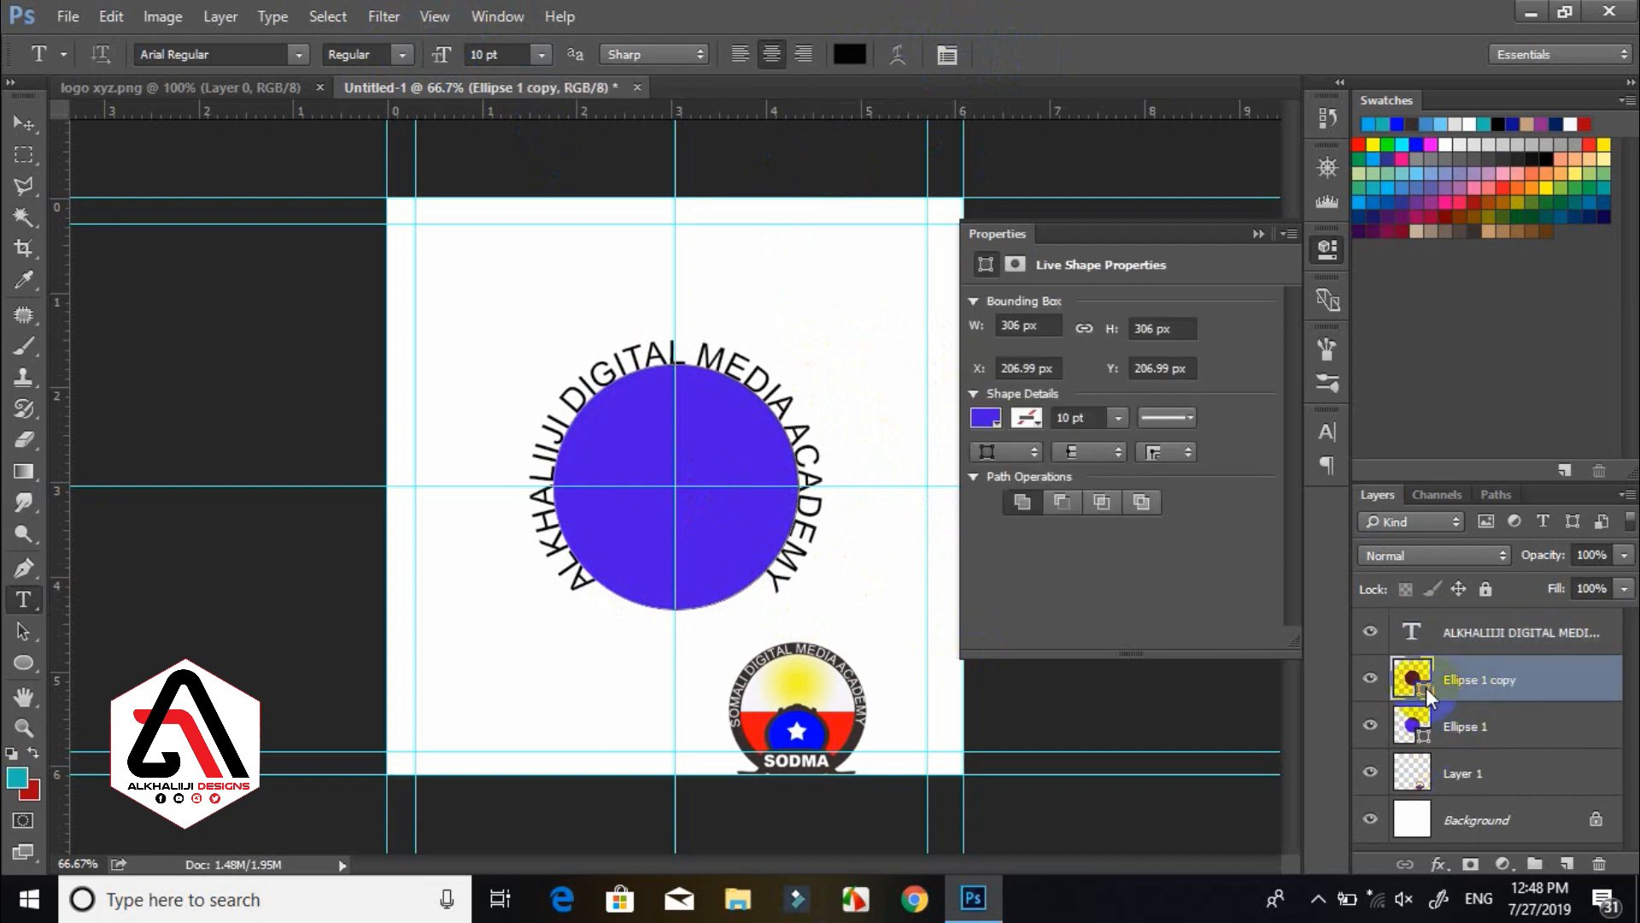
double_click(1414, 679)
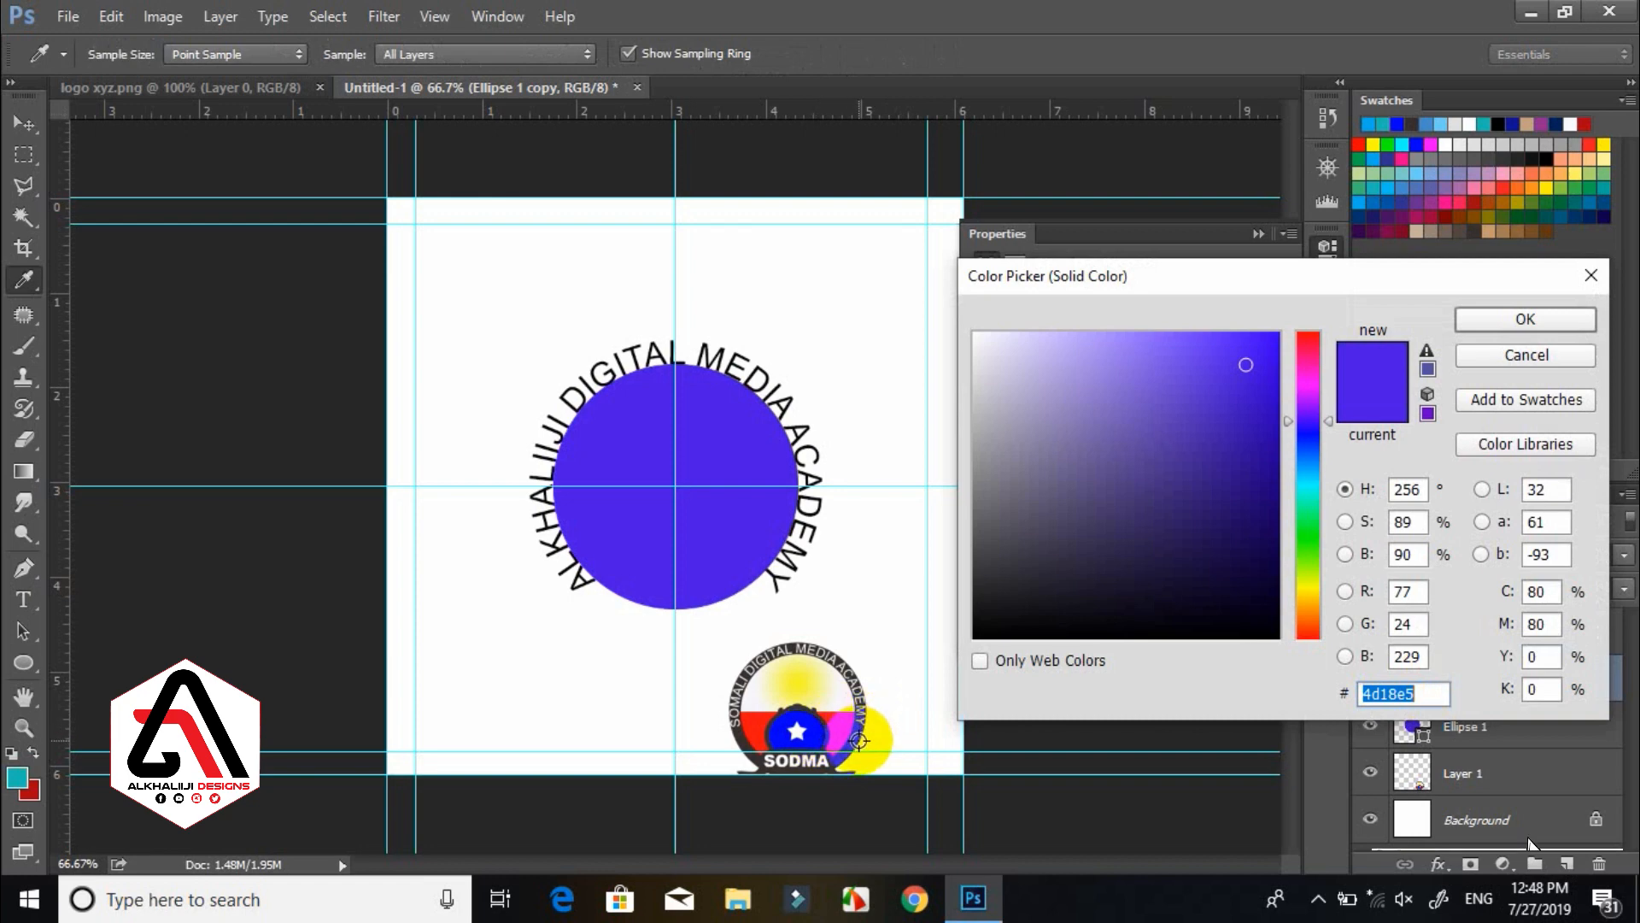
left_click(858, 739)
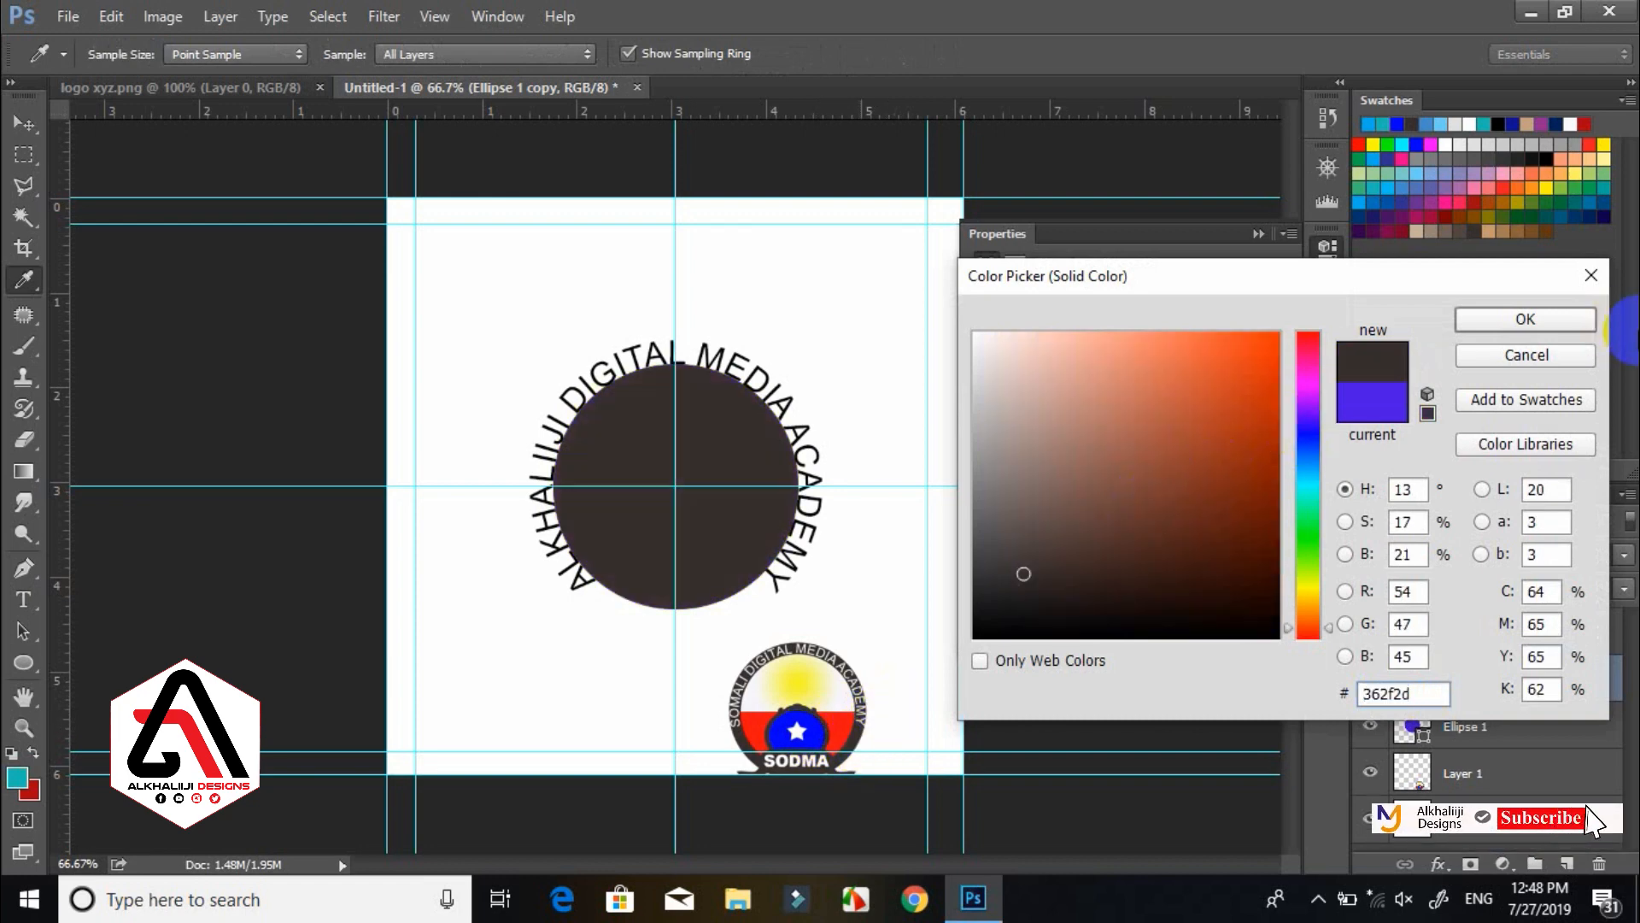
left_click(1573, 319)
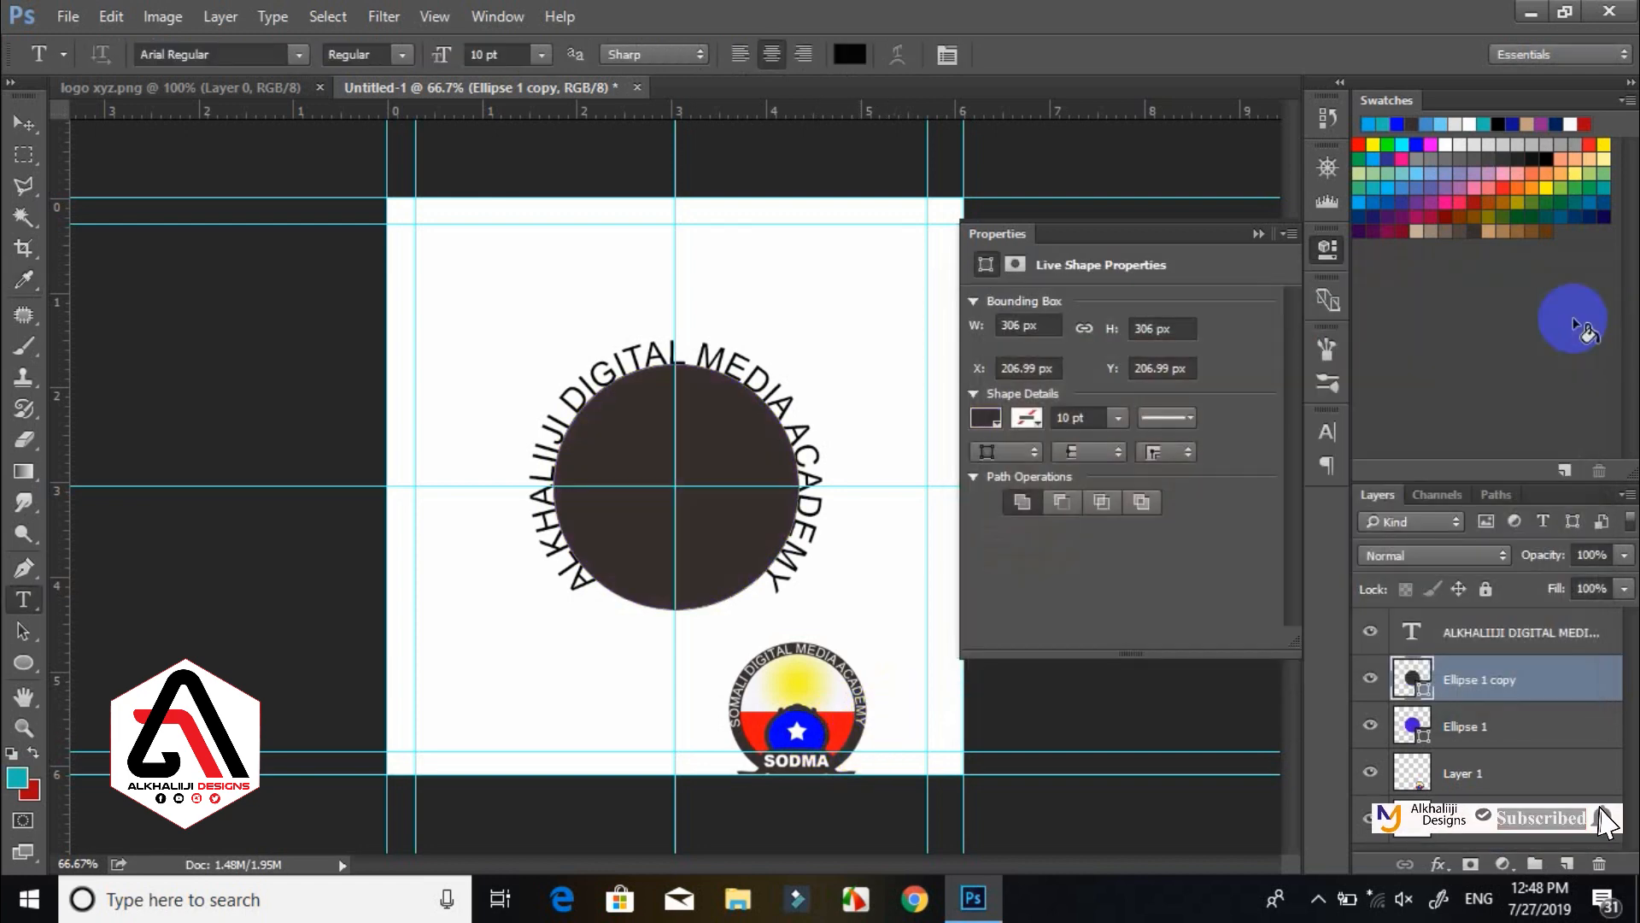
Scale the dark circle copy proportionally to 125% about its centre.
key("ctrl+t")
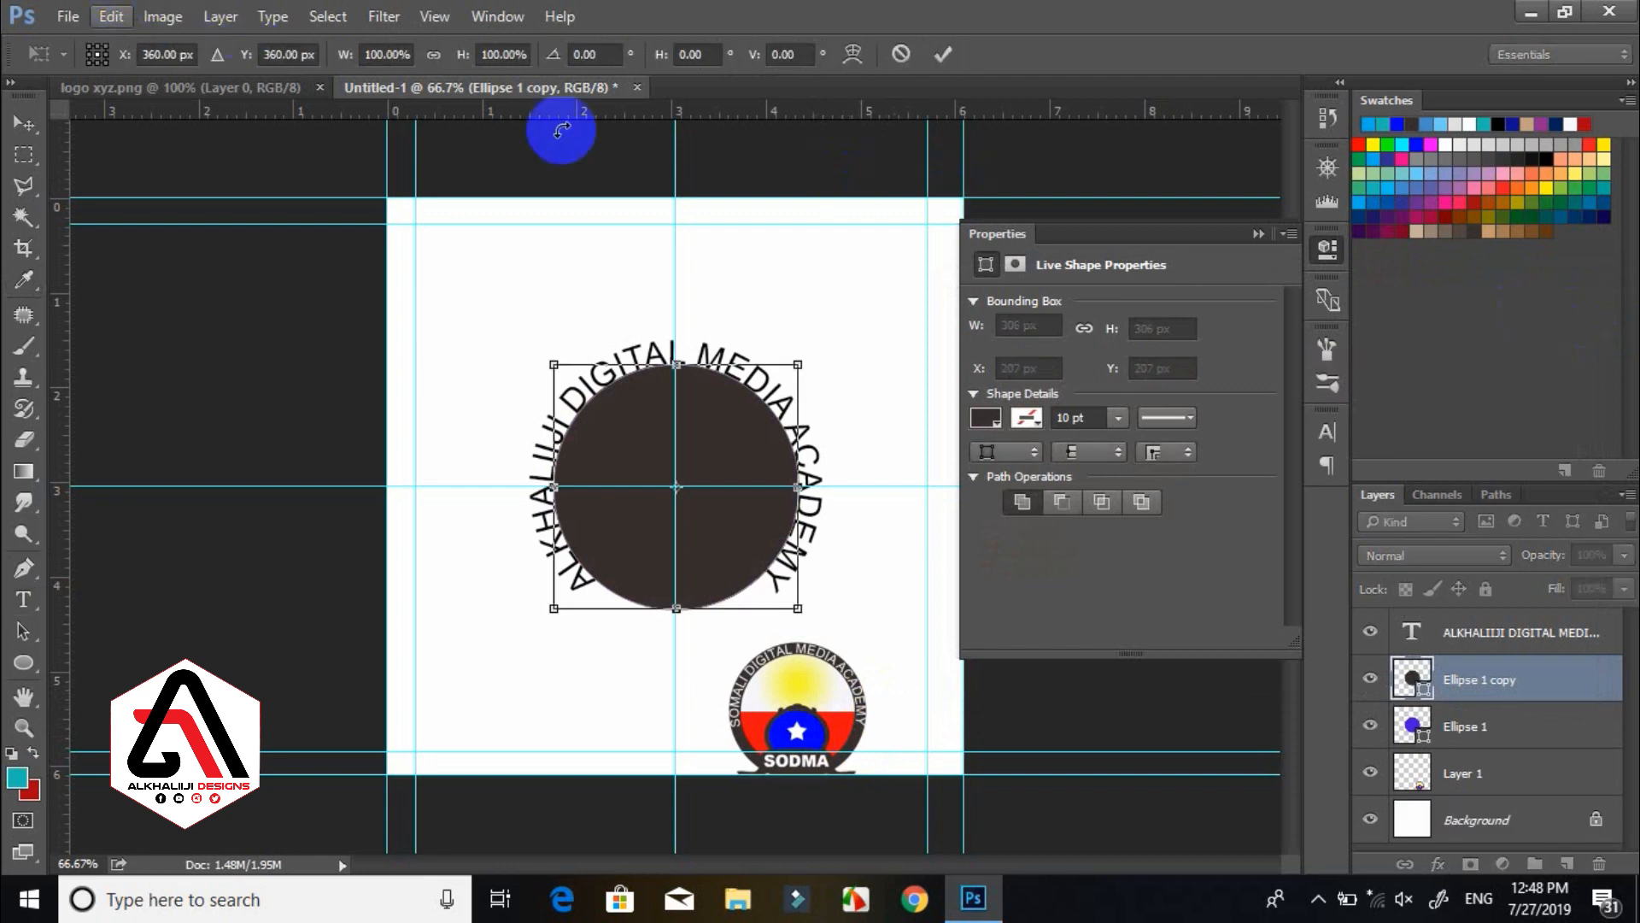
left_click(433, 55)
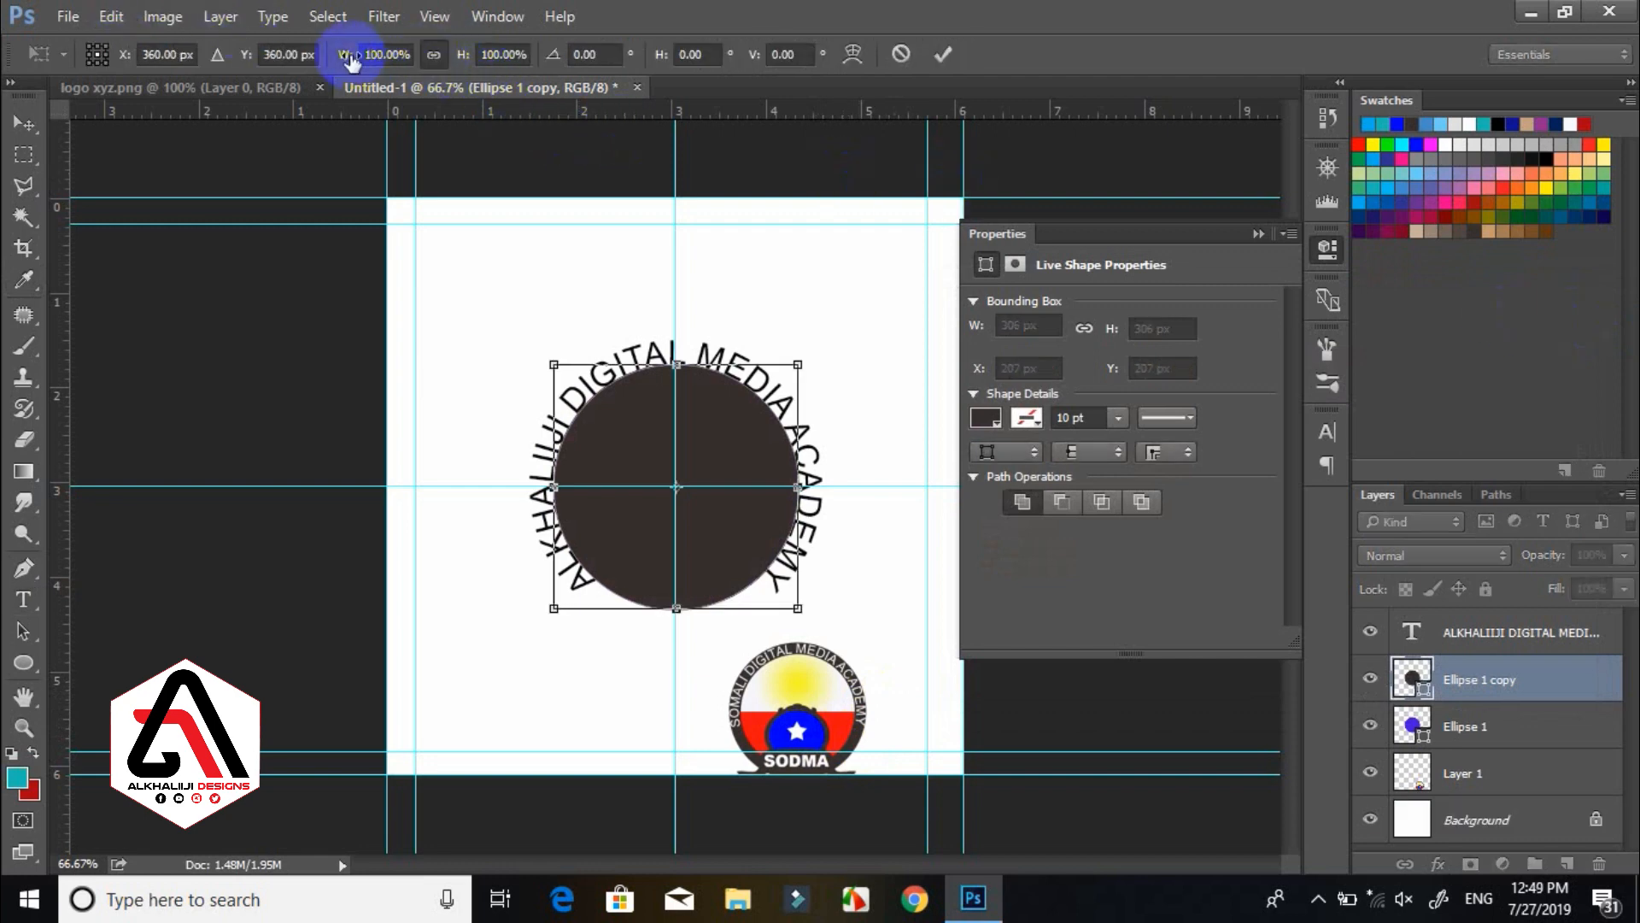
left_click_drag(345, 58, 384, 58)
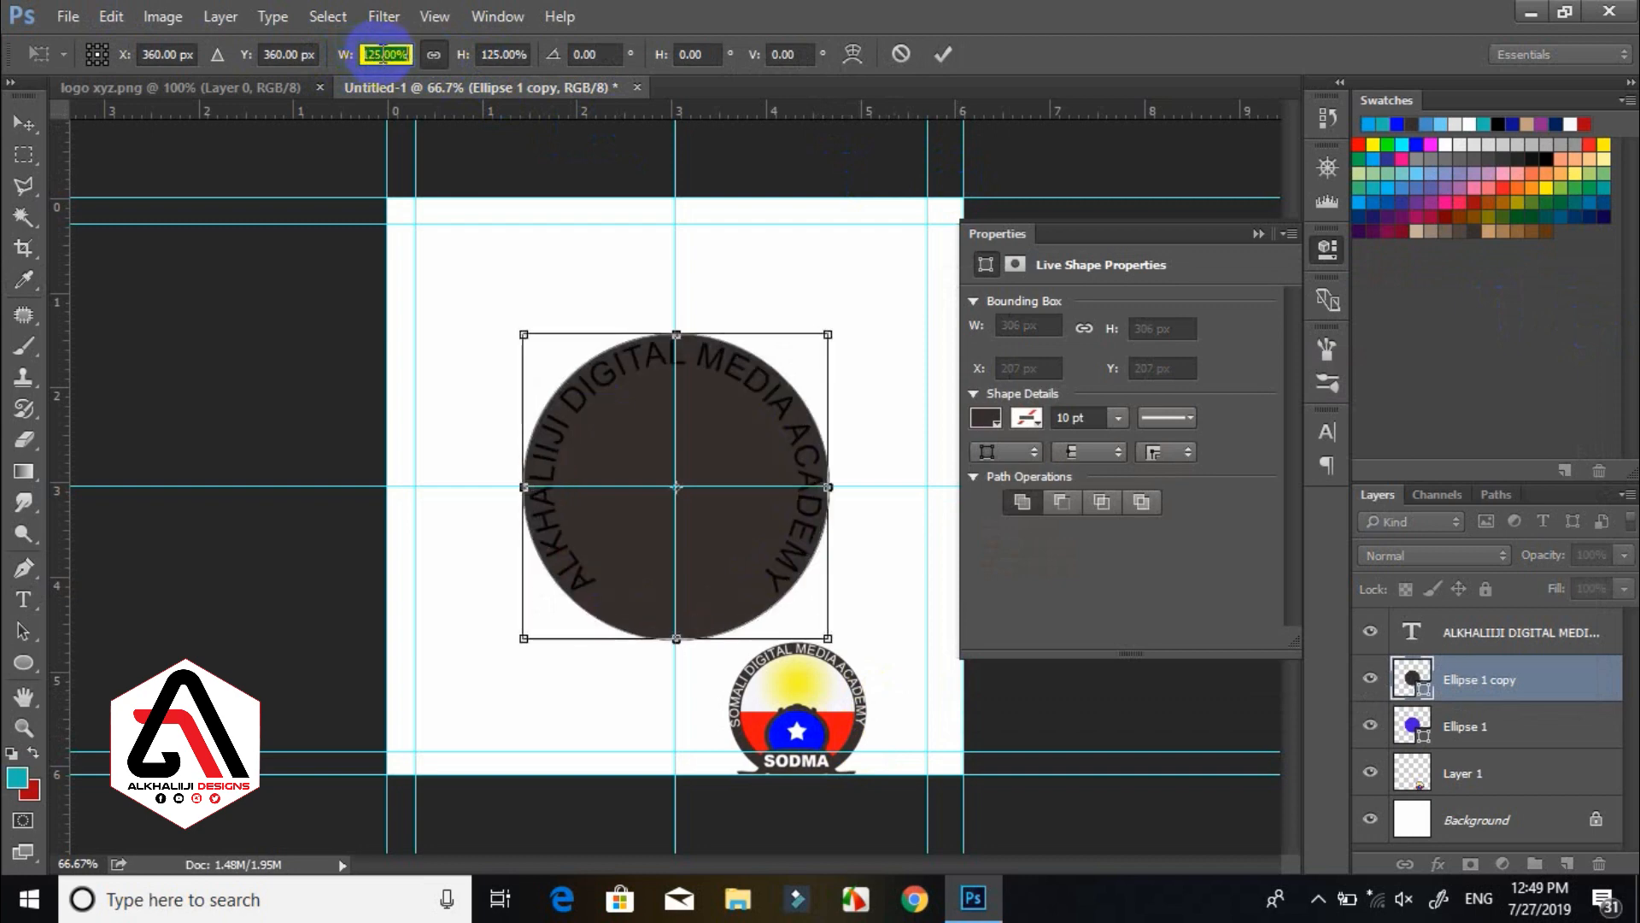
key("Return")
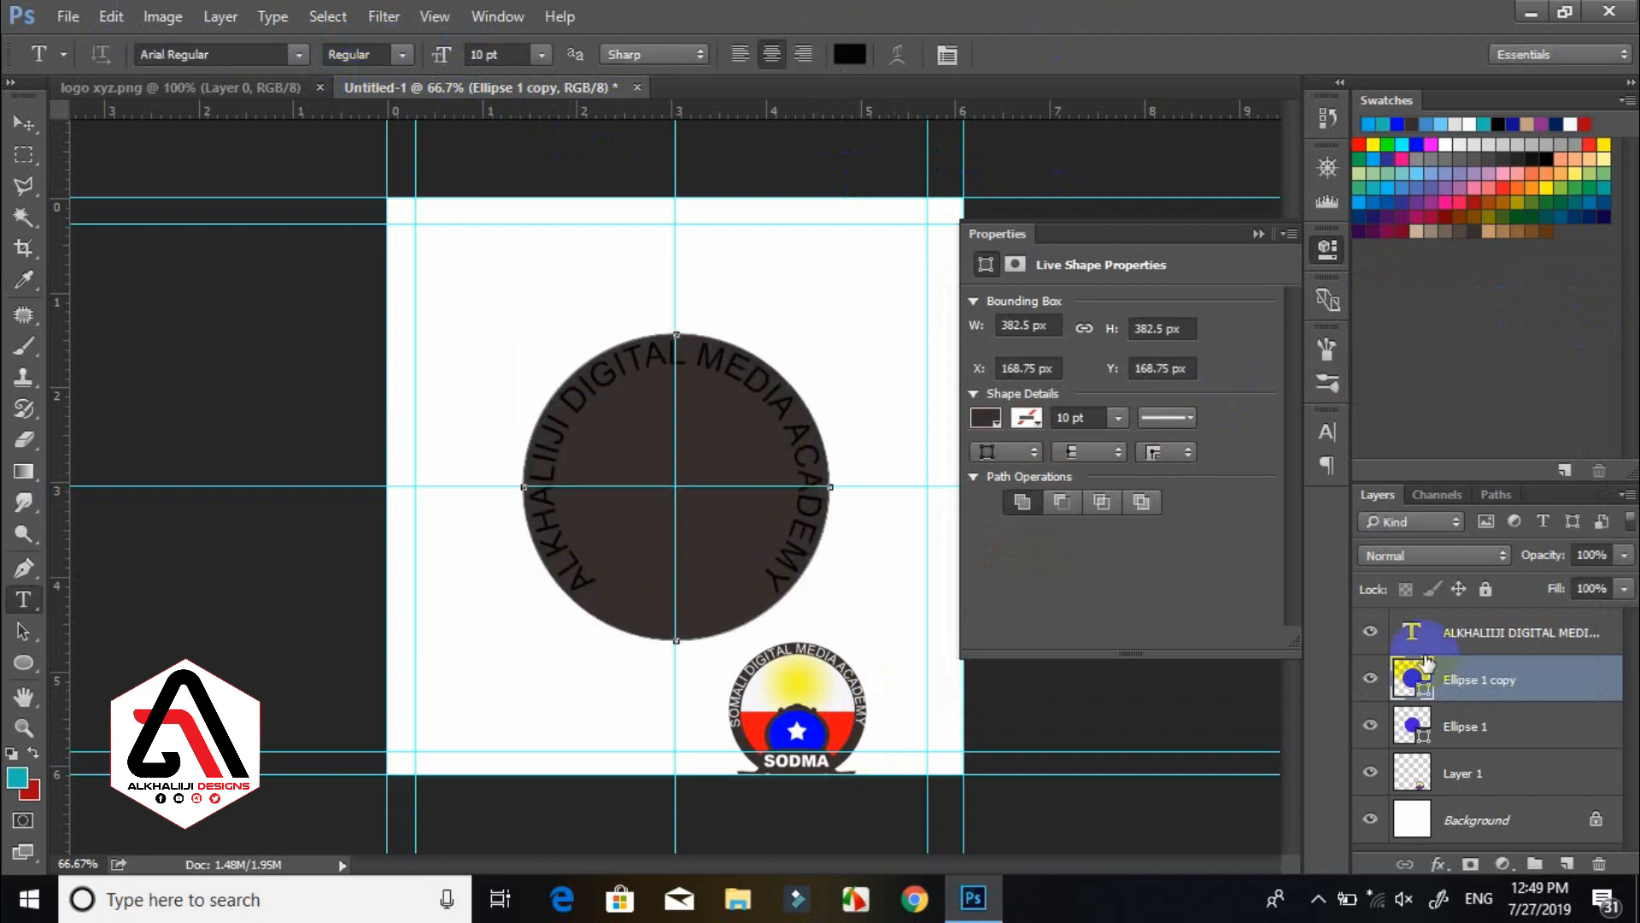
Move the blue circle's layer above the dark circle copy and scale it proportionally down to about 297 px wide.
left_click_drag(1476, 715, 1476, 677)
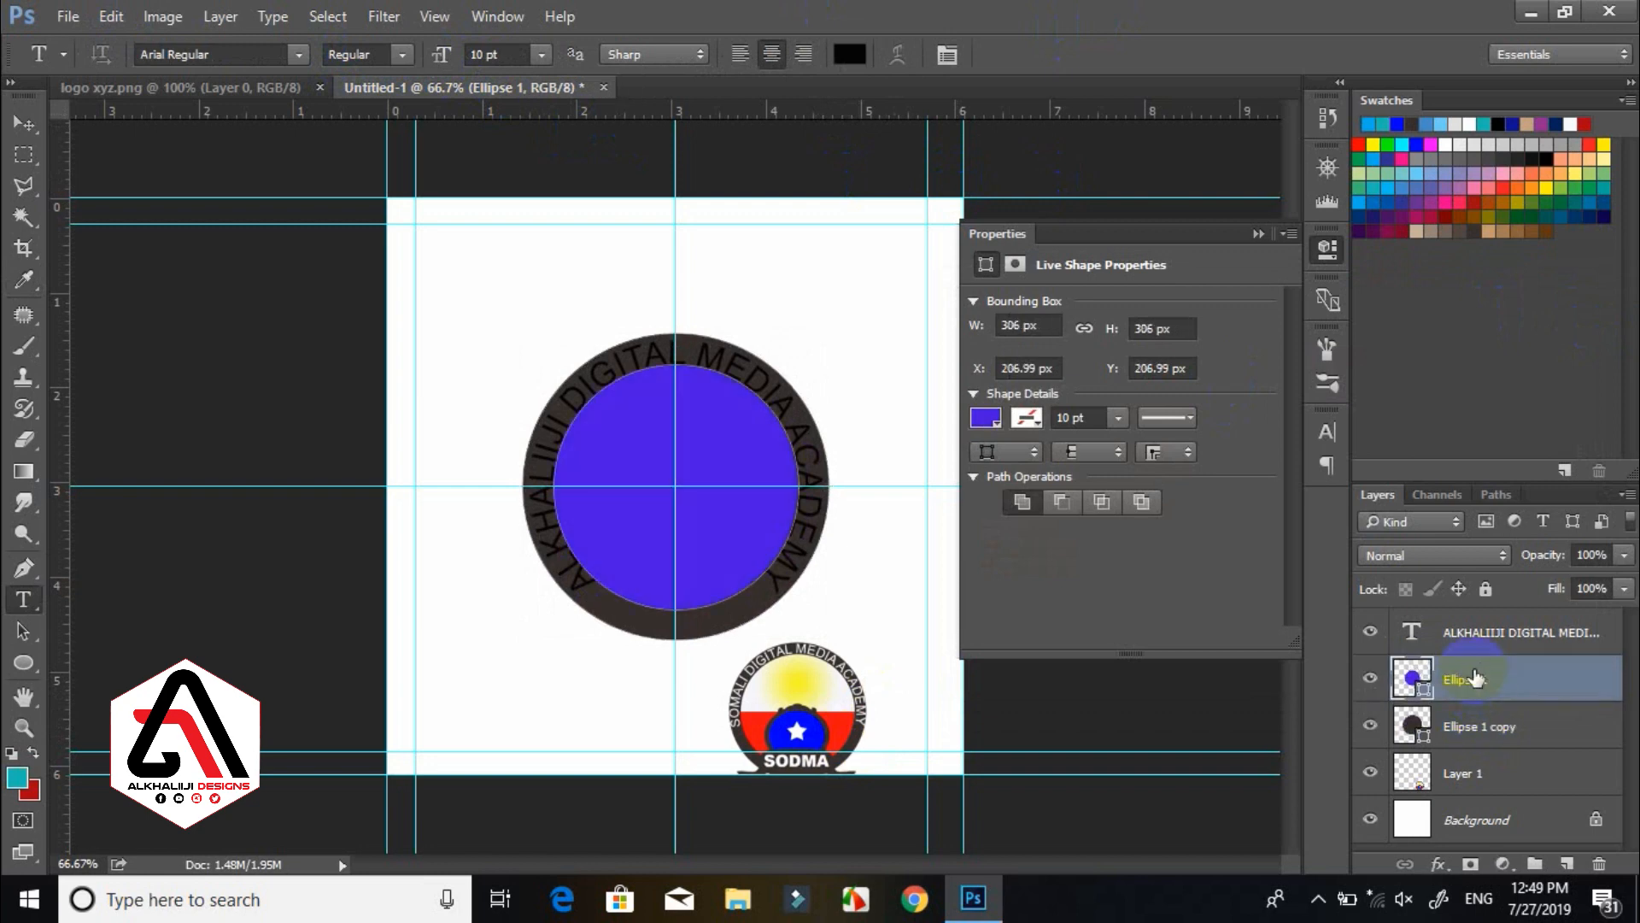
key("ctrl+t")
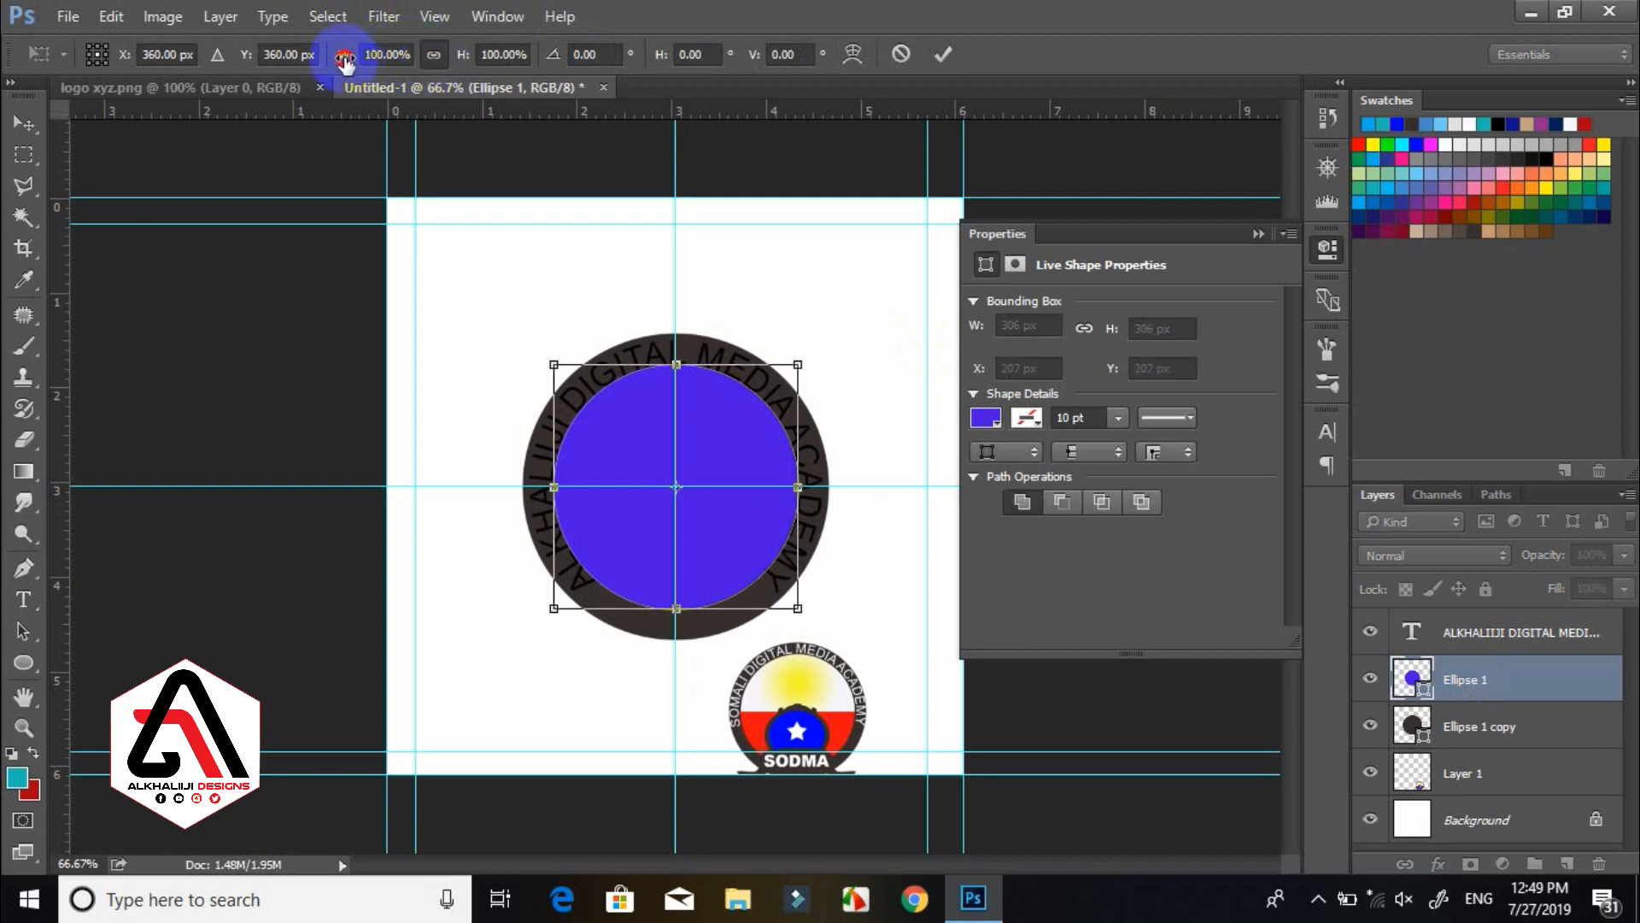
left_click_drag(344, 59, 343, 60)
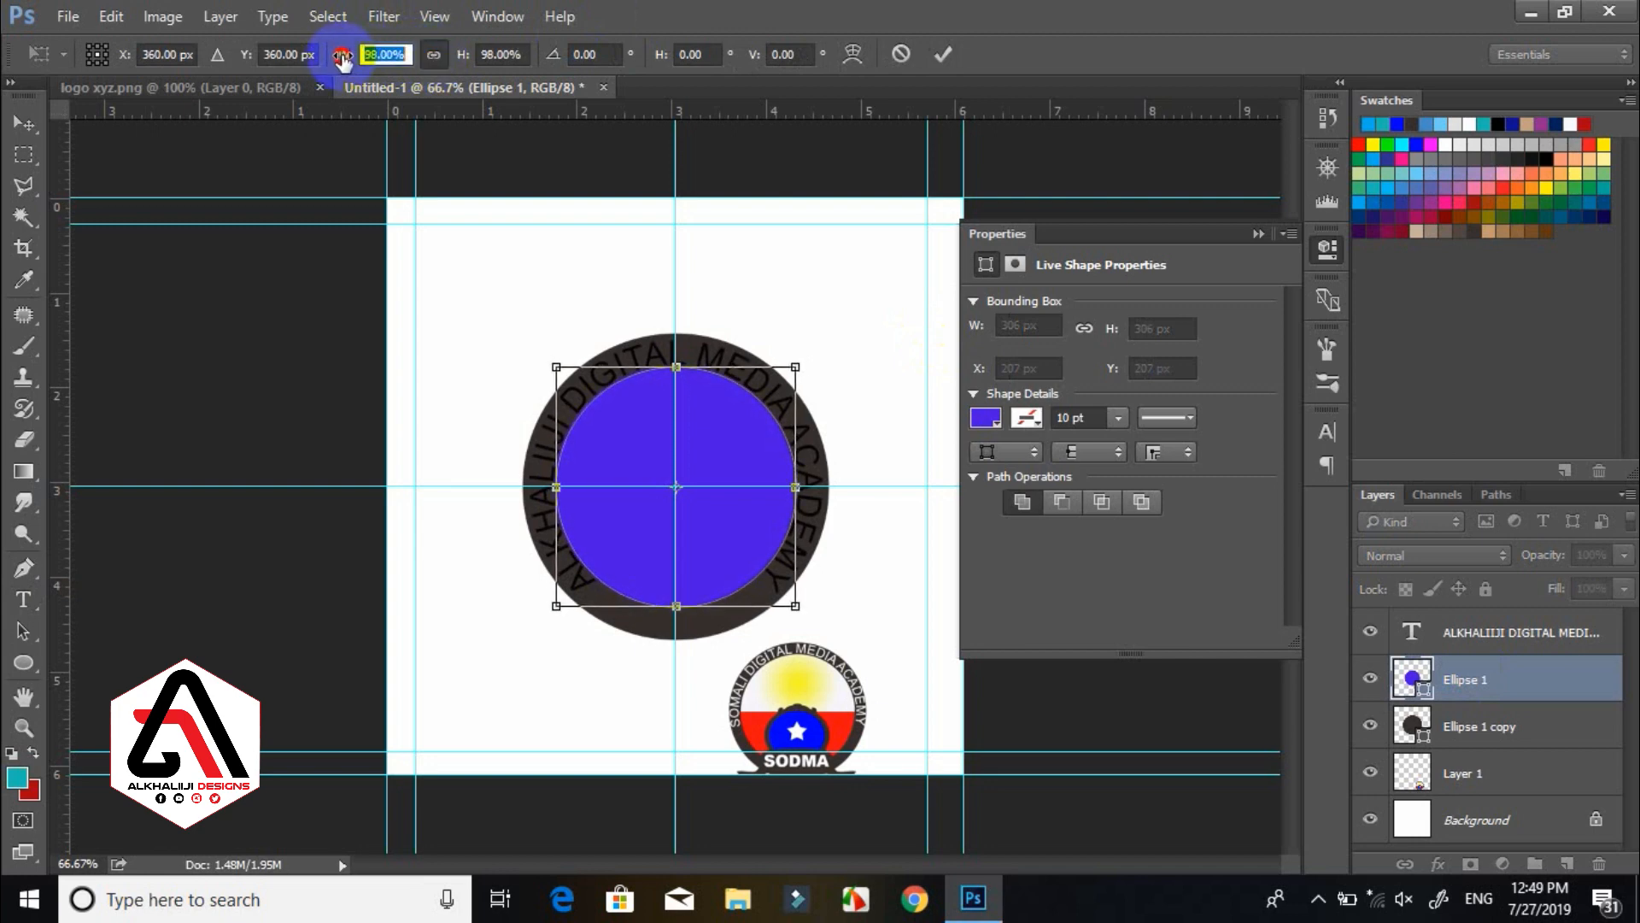
key("Return")
key("t")
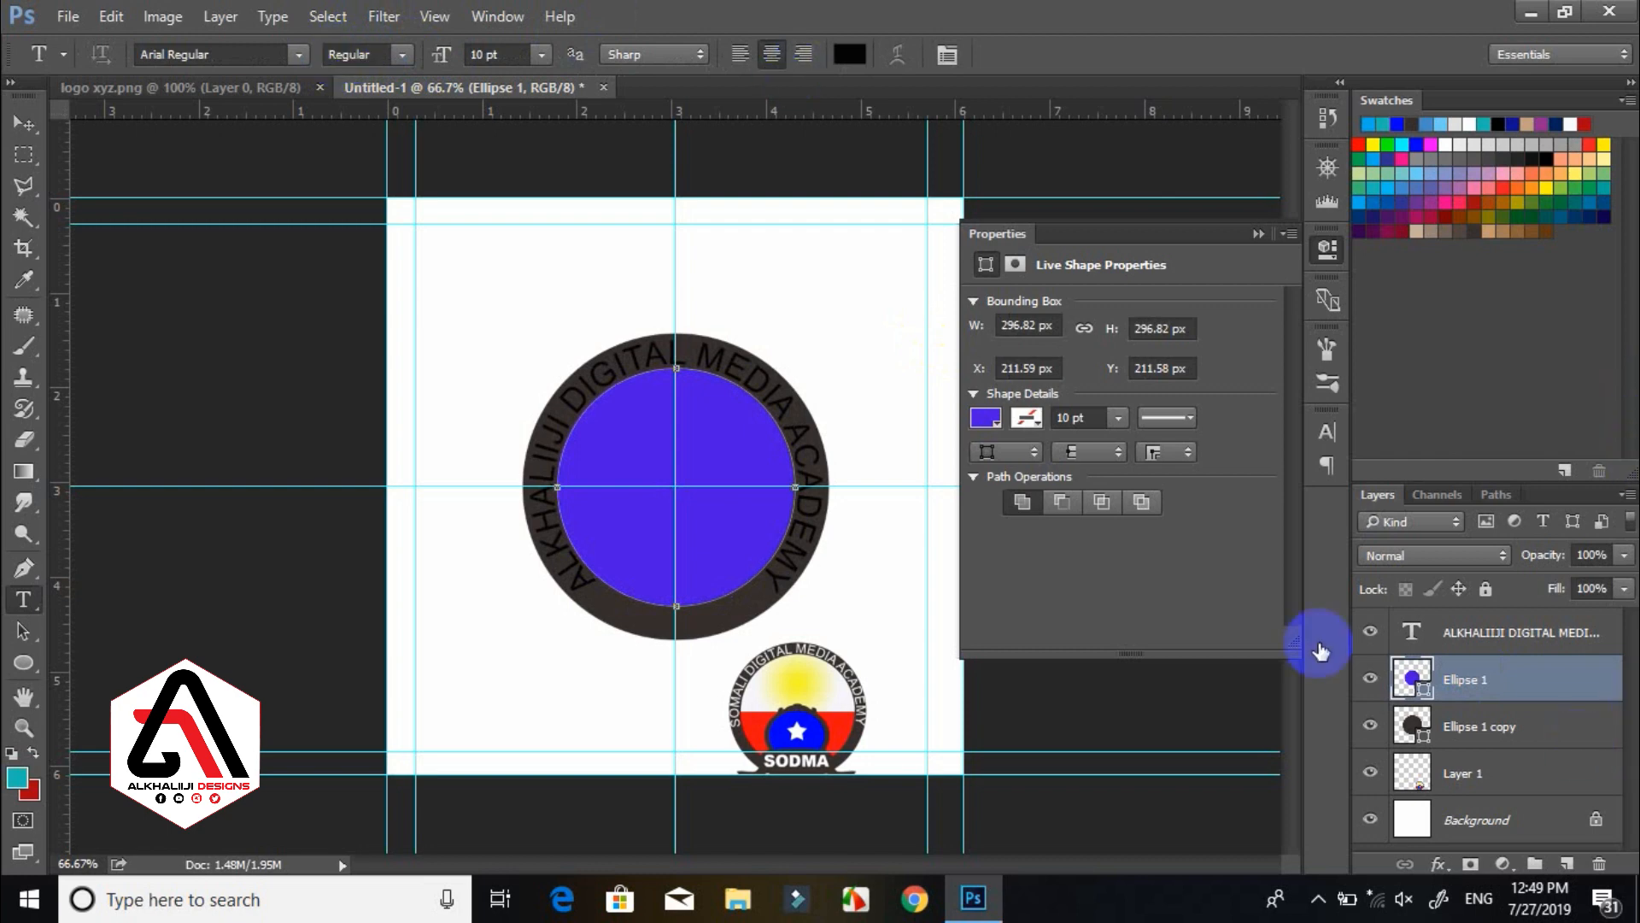
Recolour the circular ALKHALIIJI DIGITAL MEDIA ACADEMY text to white #ffffff and commit the text.
left_click_drag(1567, 707, 1422, 643)
double_click(1411, 634)
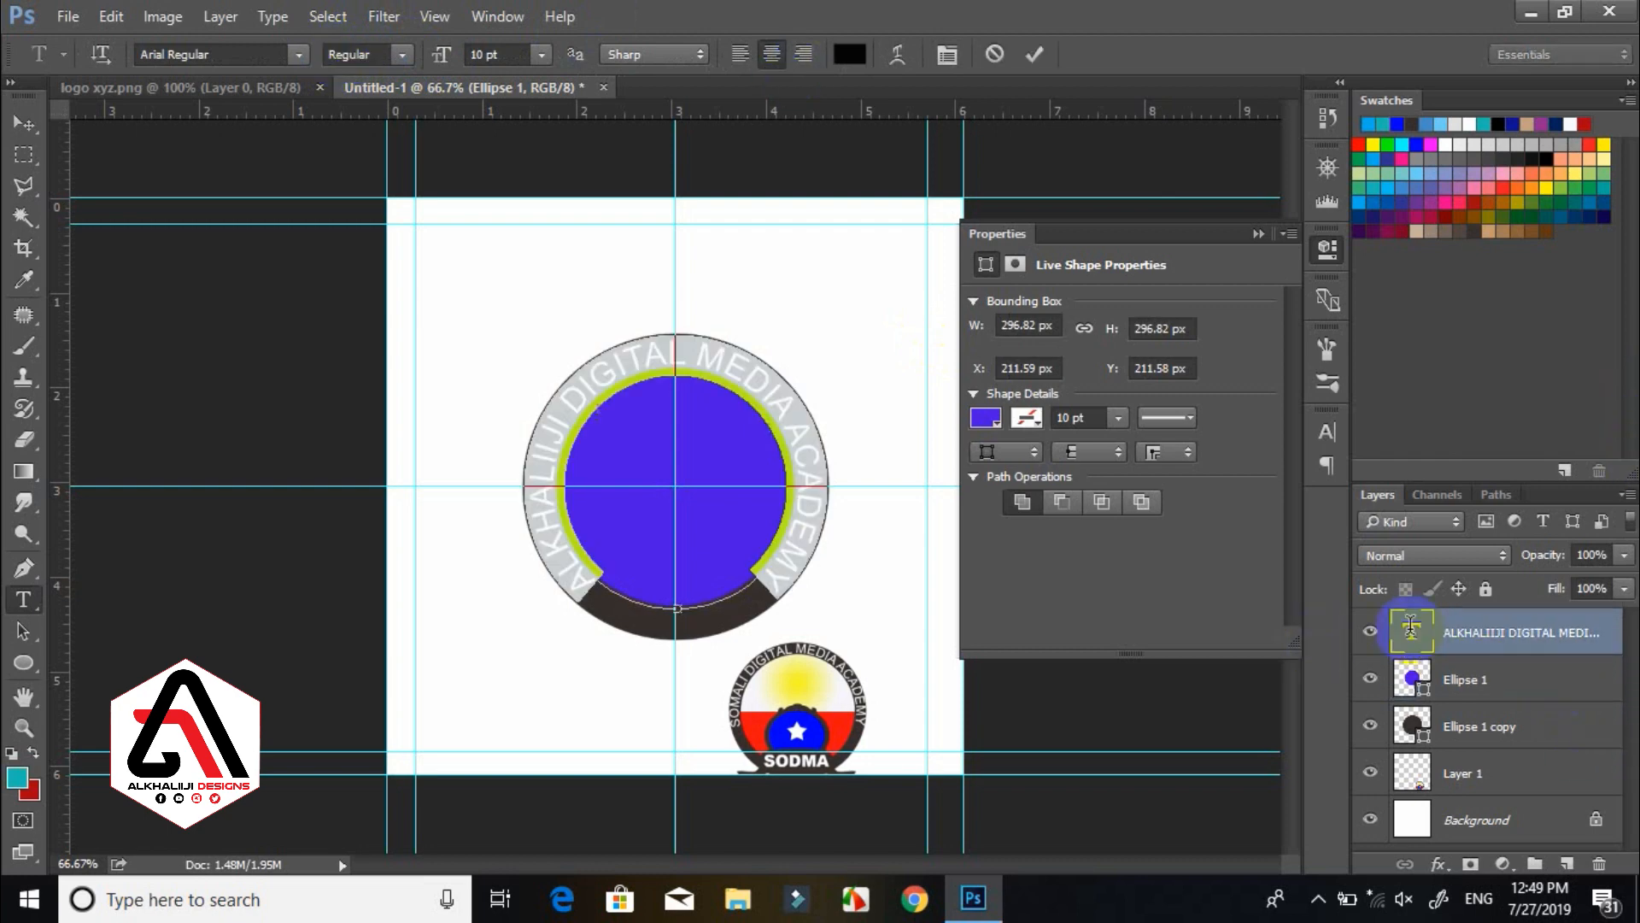
left_click(855, 54)
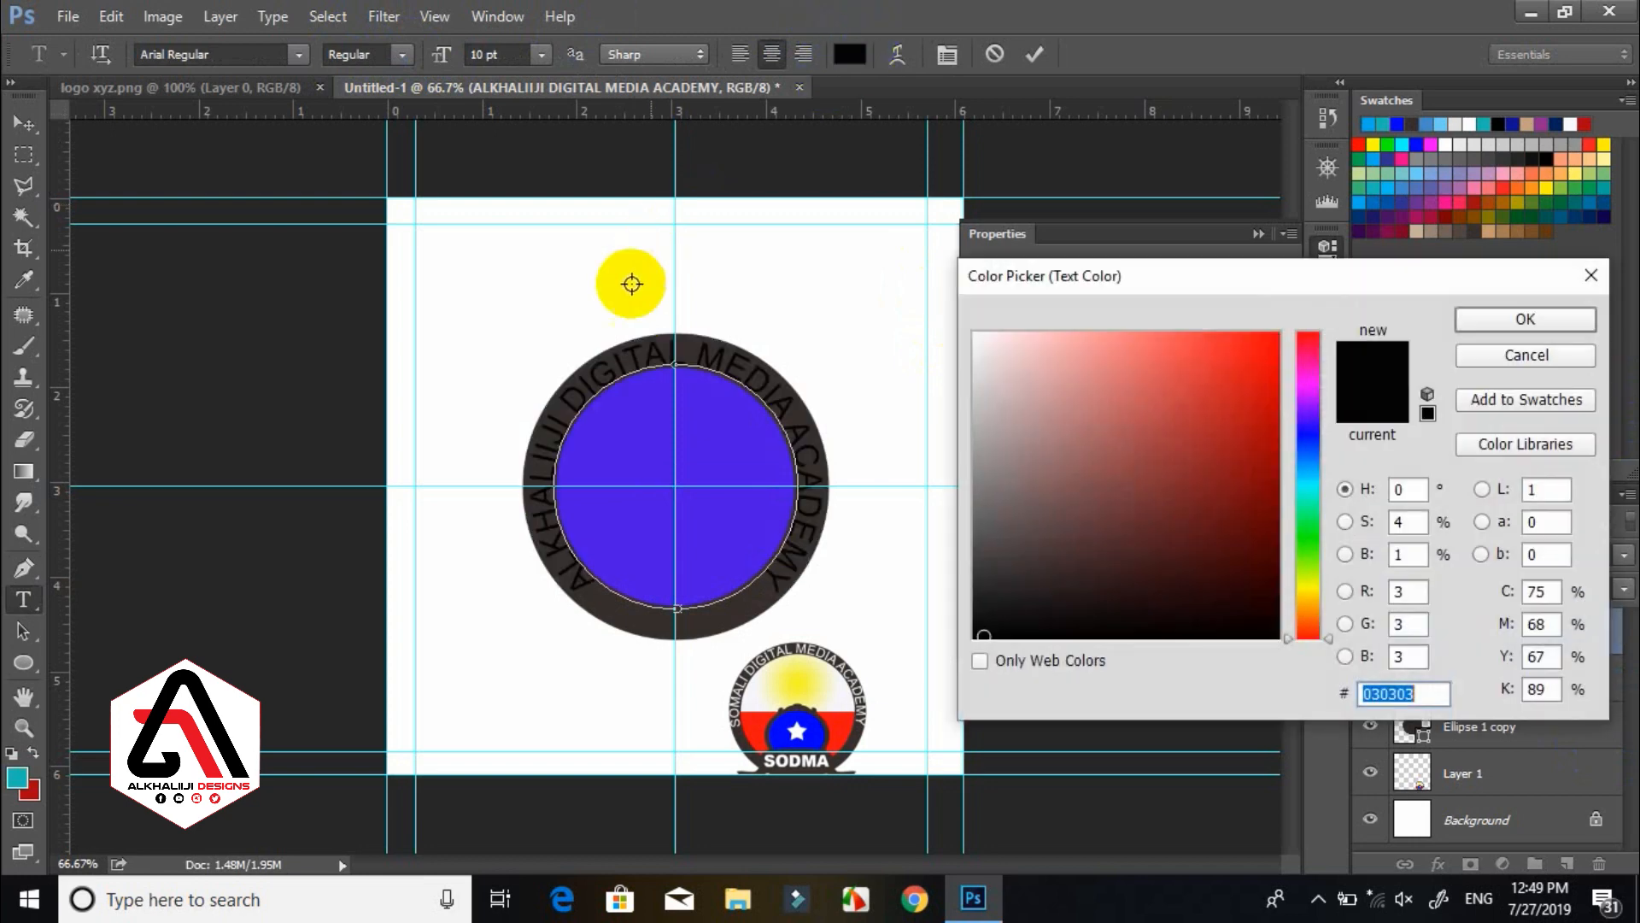
left_click(612, 276)
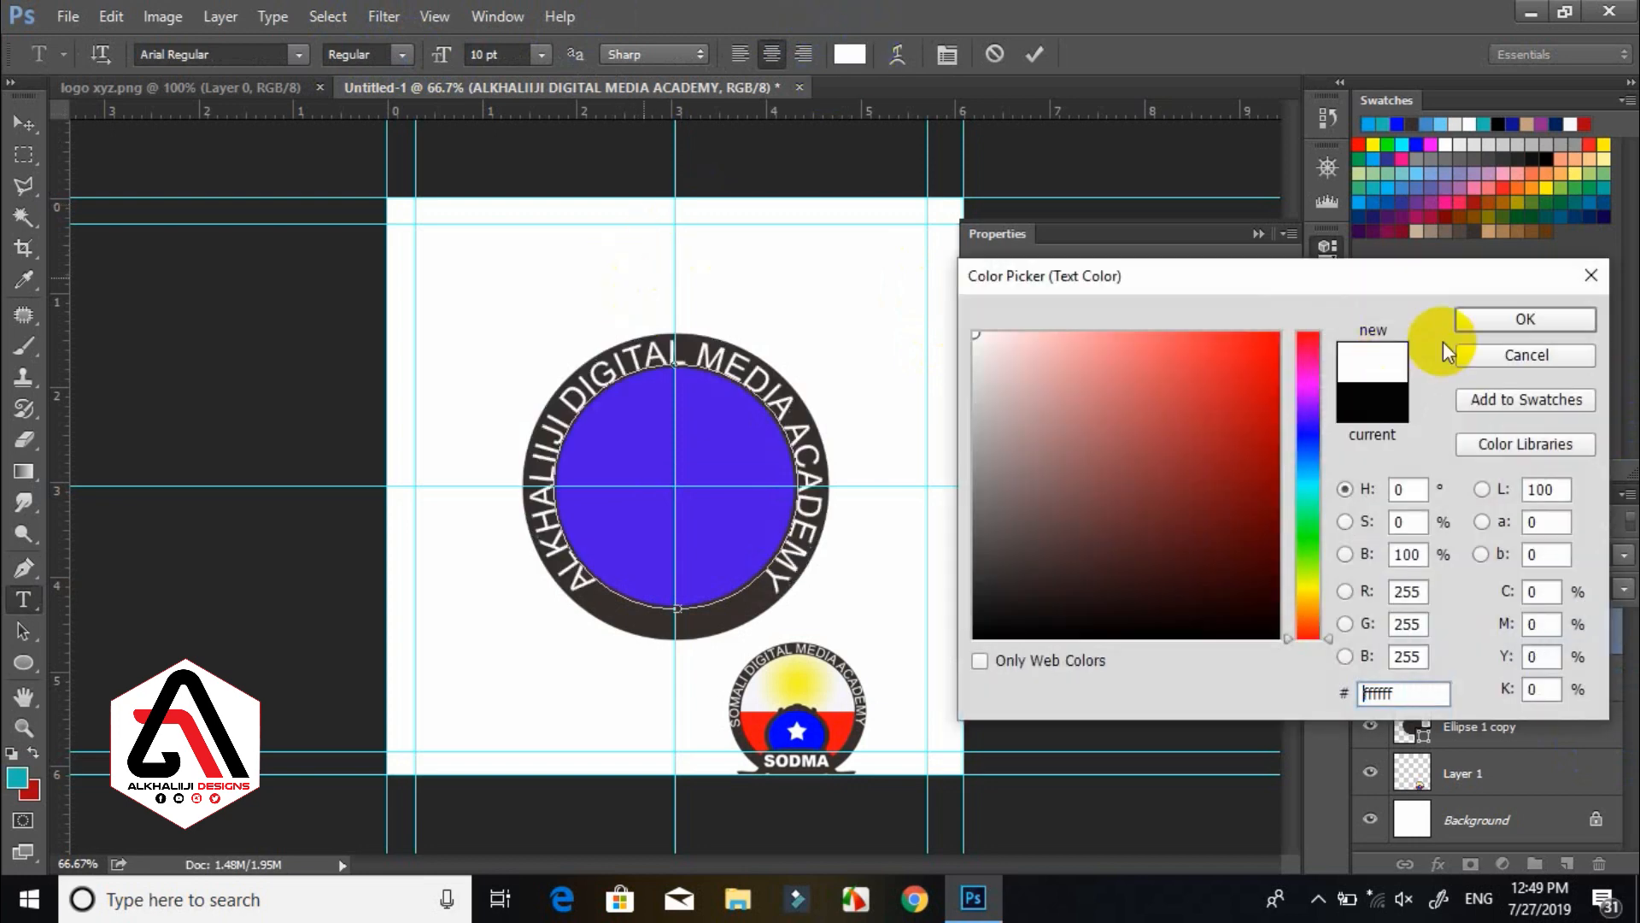
left_click(1527, 319)
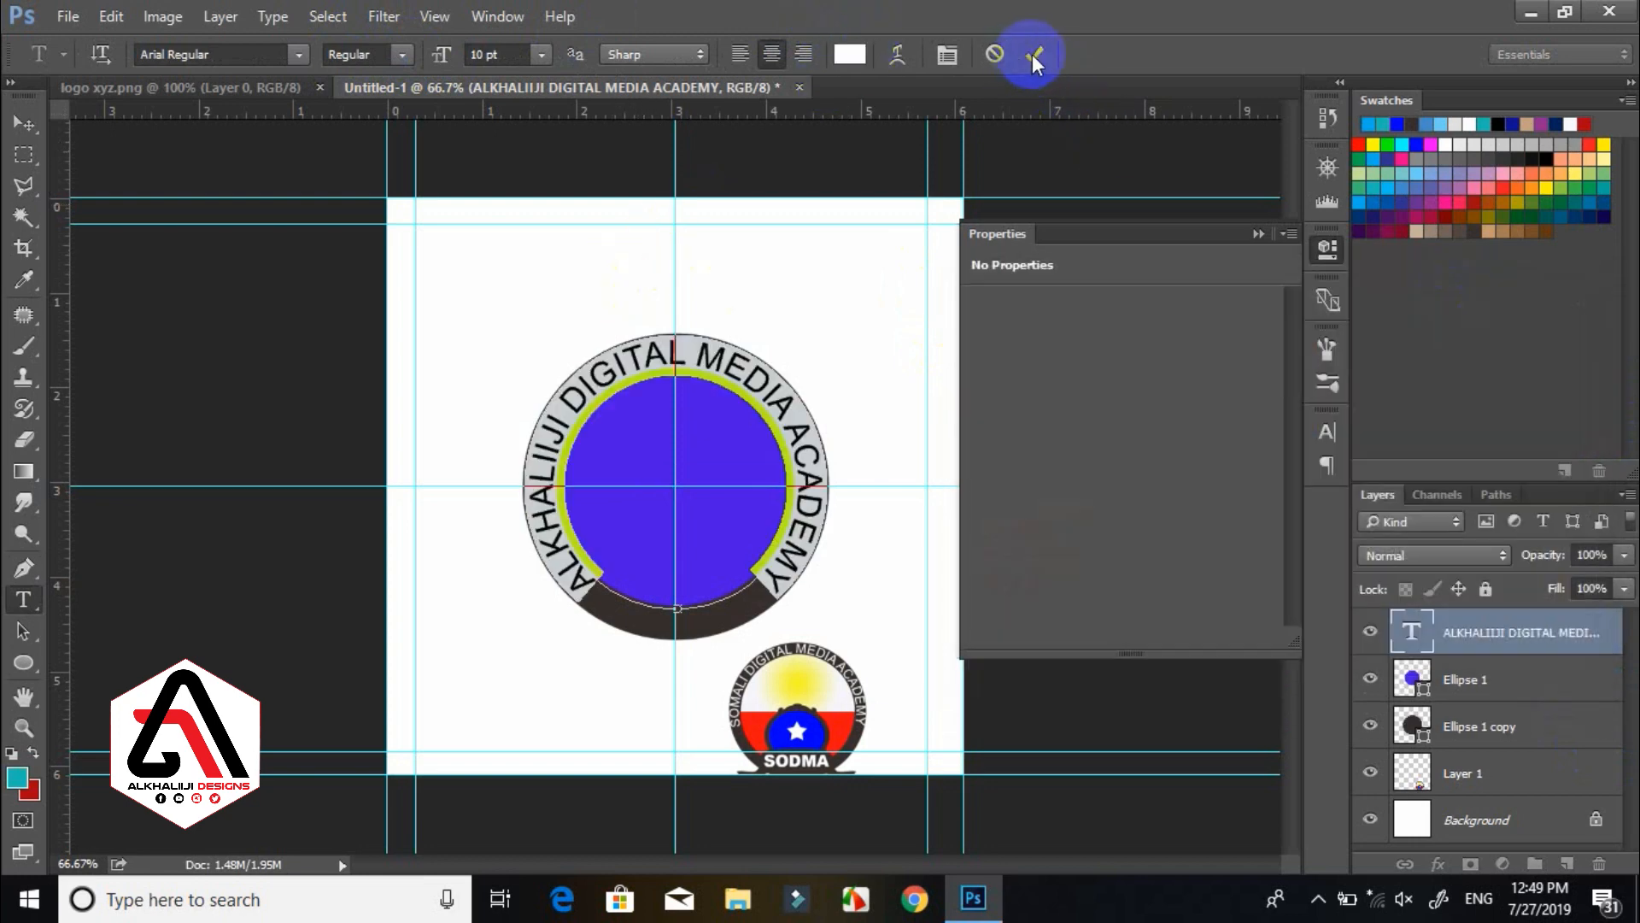
left_click(1032, 54)
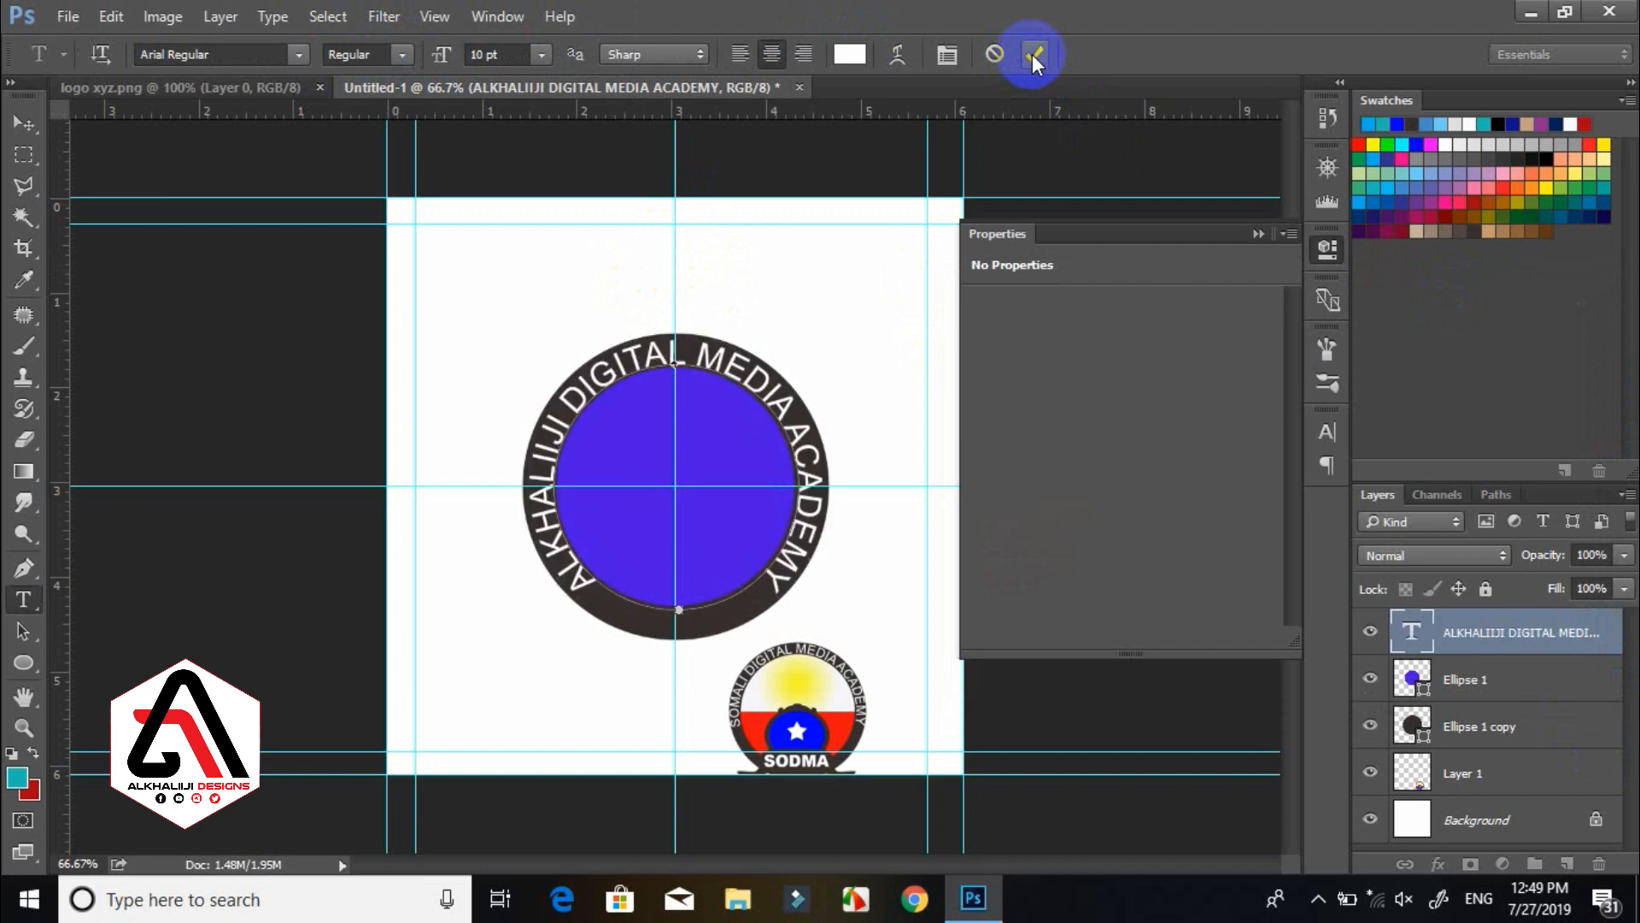
Rasterize the blue circle's layer.
left_click(1422, 694)
left_click_drag(1435, 733, 1456, 692)
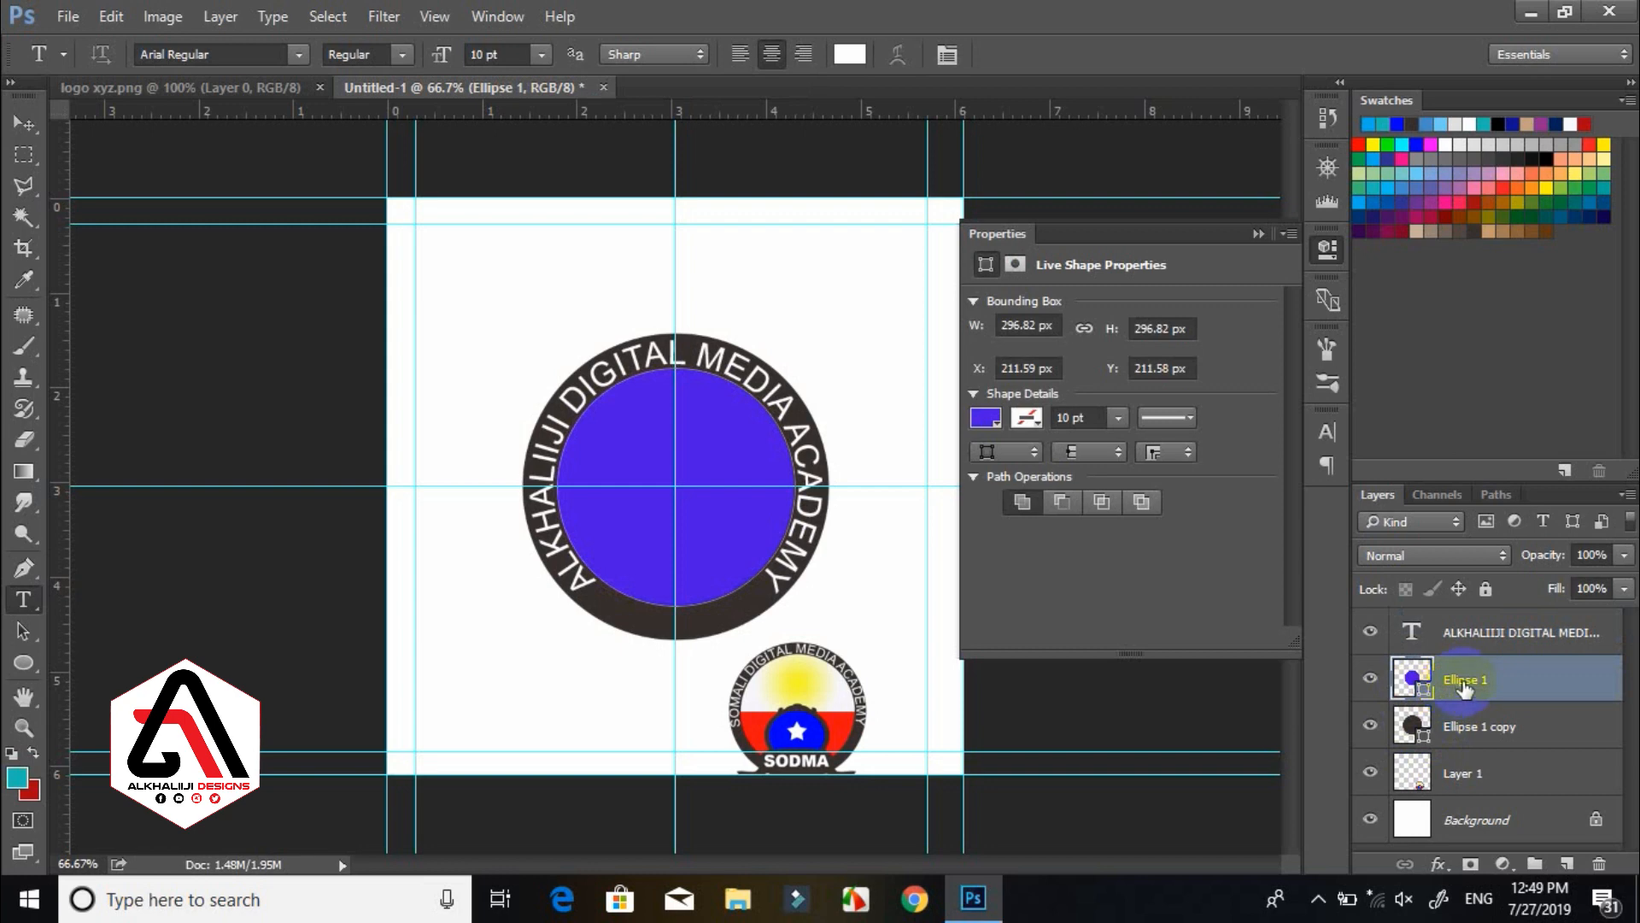
right_click(1475, 683)
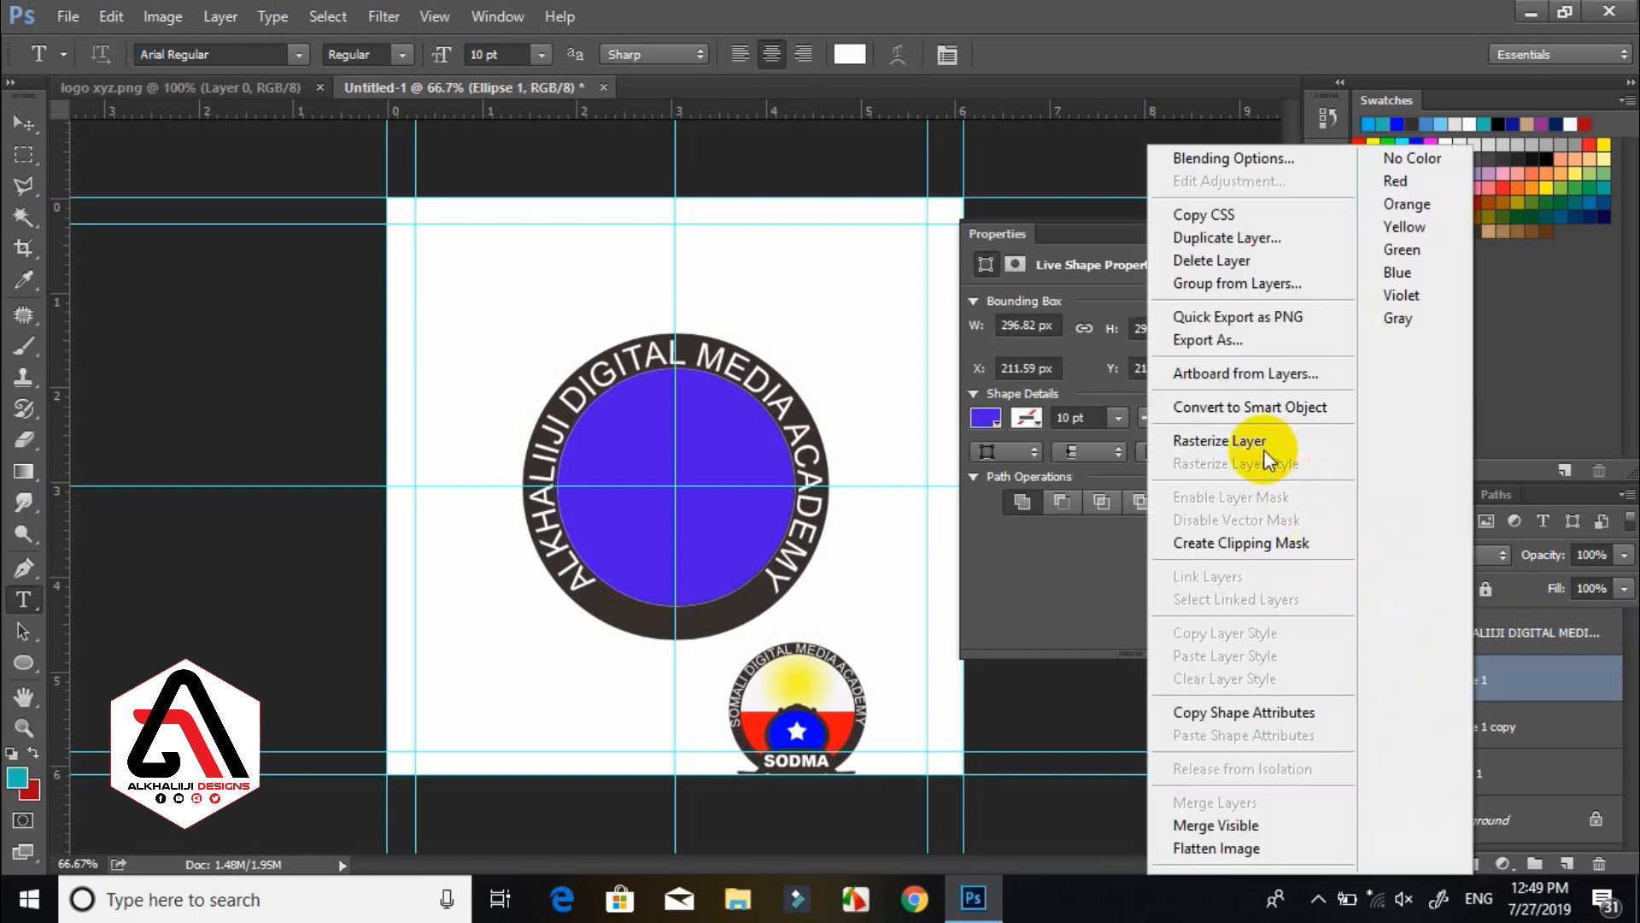
left_click(1257, 443)
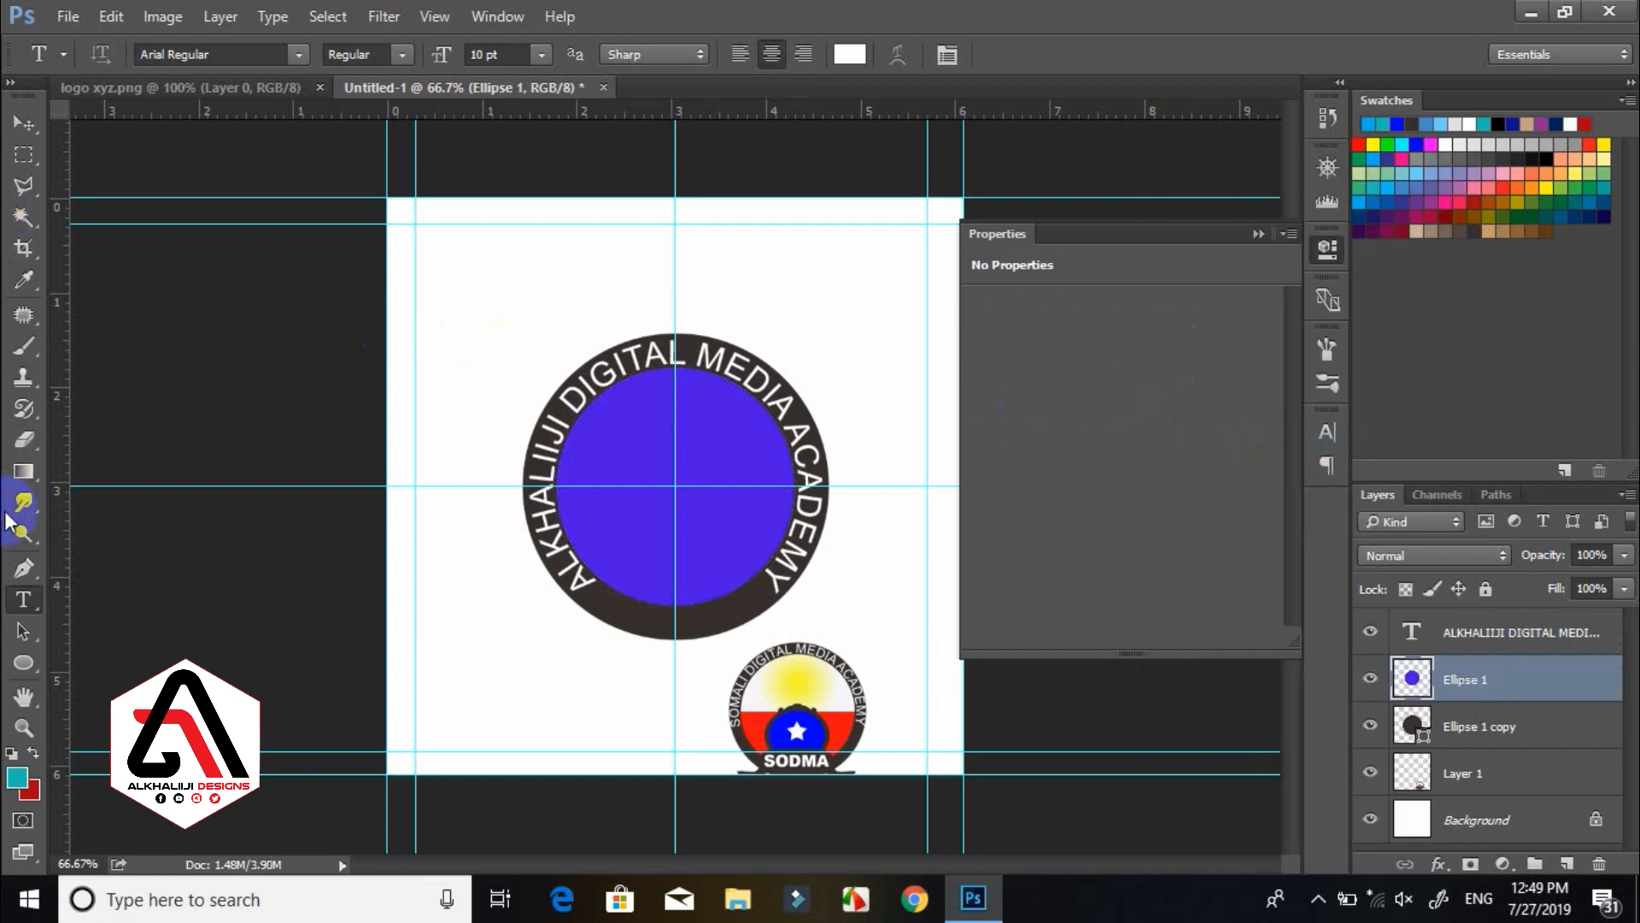
Cut the blue circle's upper half along the horizontal centre guide, paste it as a new layer and align it above the lower half.
left_click(20, 127)
left_click(22, 153)
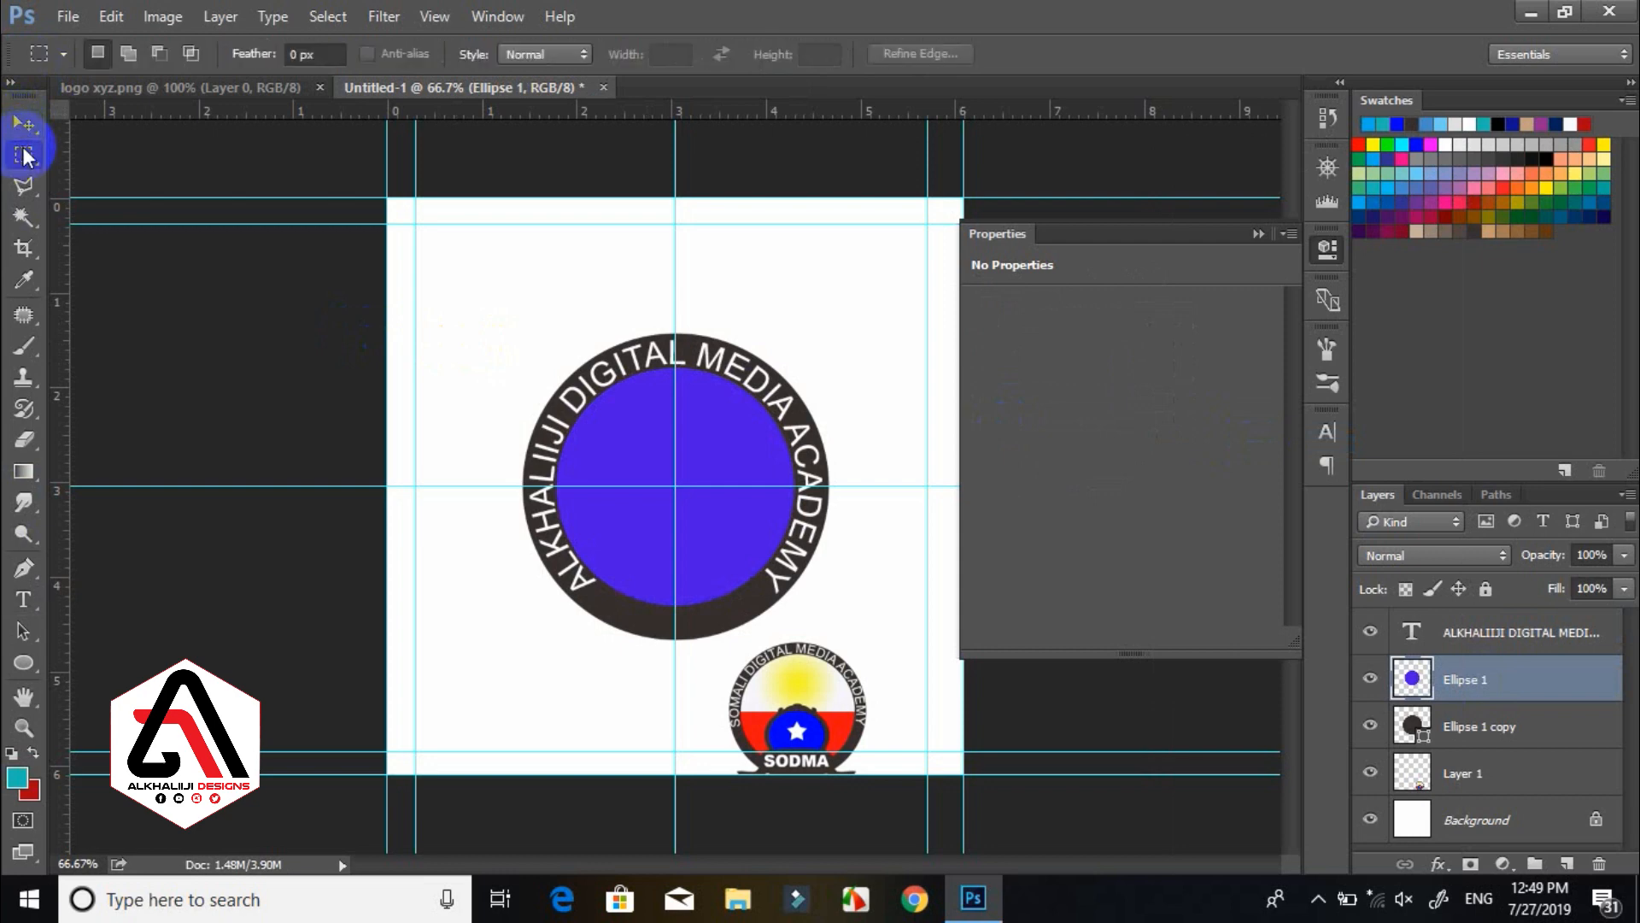
left_click_drag(483, 354, 858, 485)
key("ctrl+x")
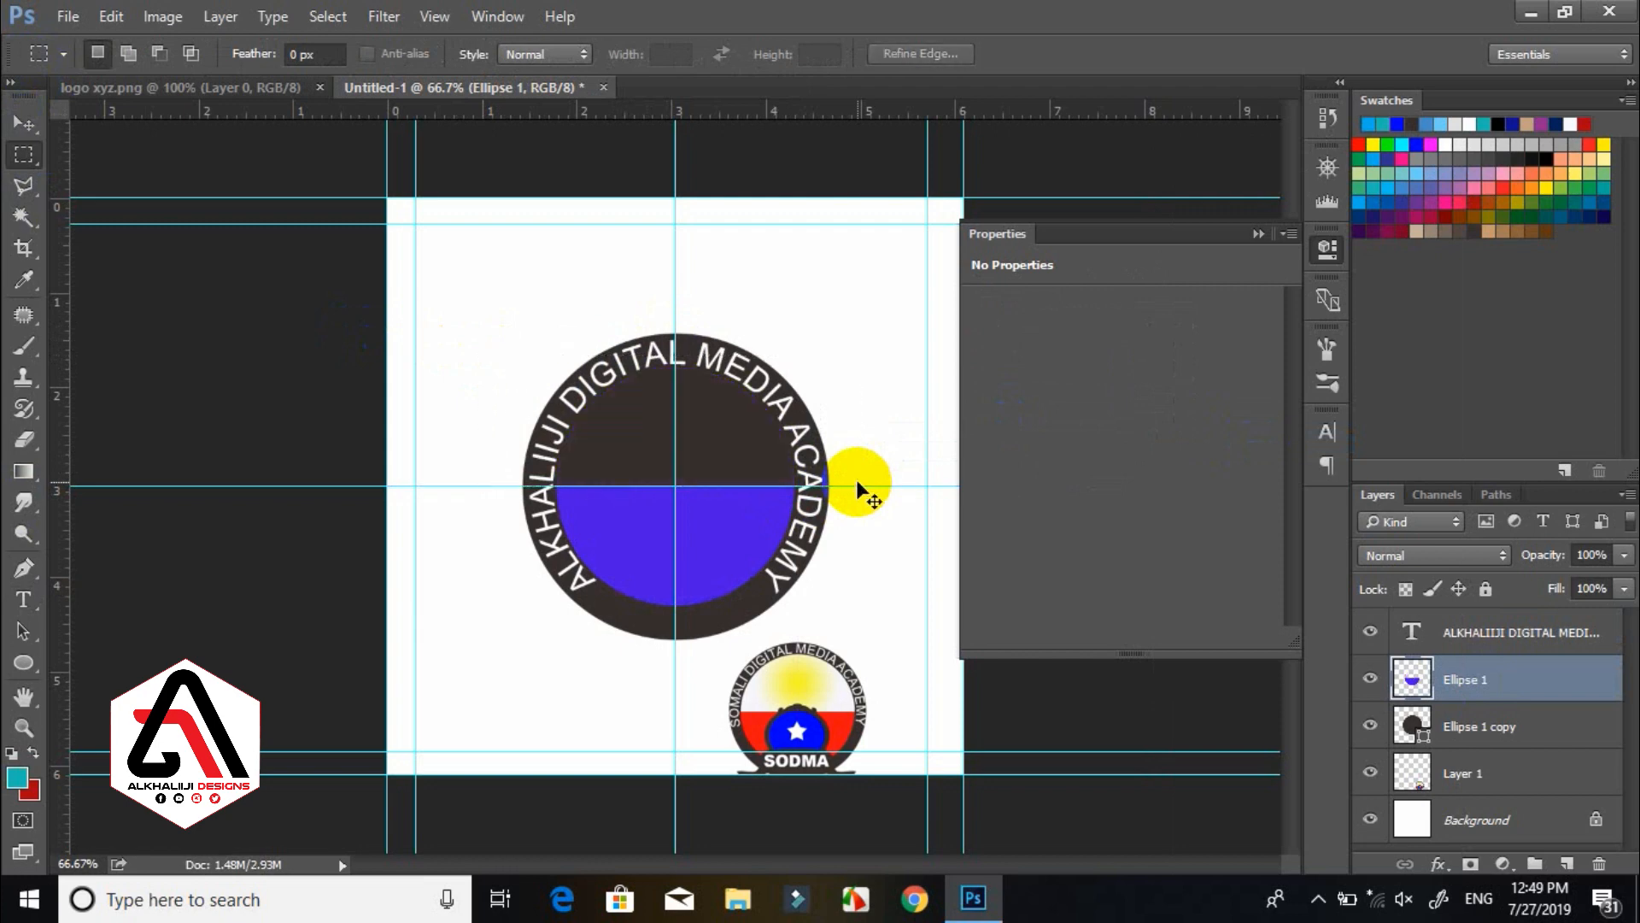
key("ctrl+v")
left_click(24, 128)
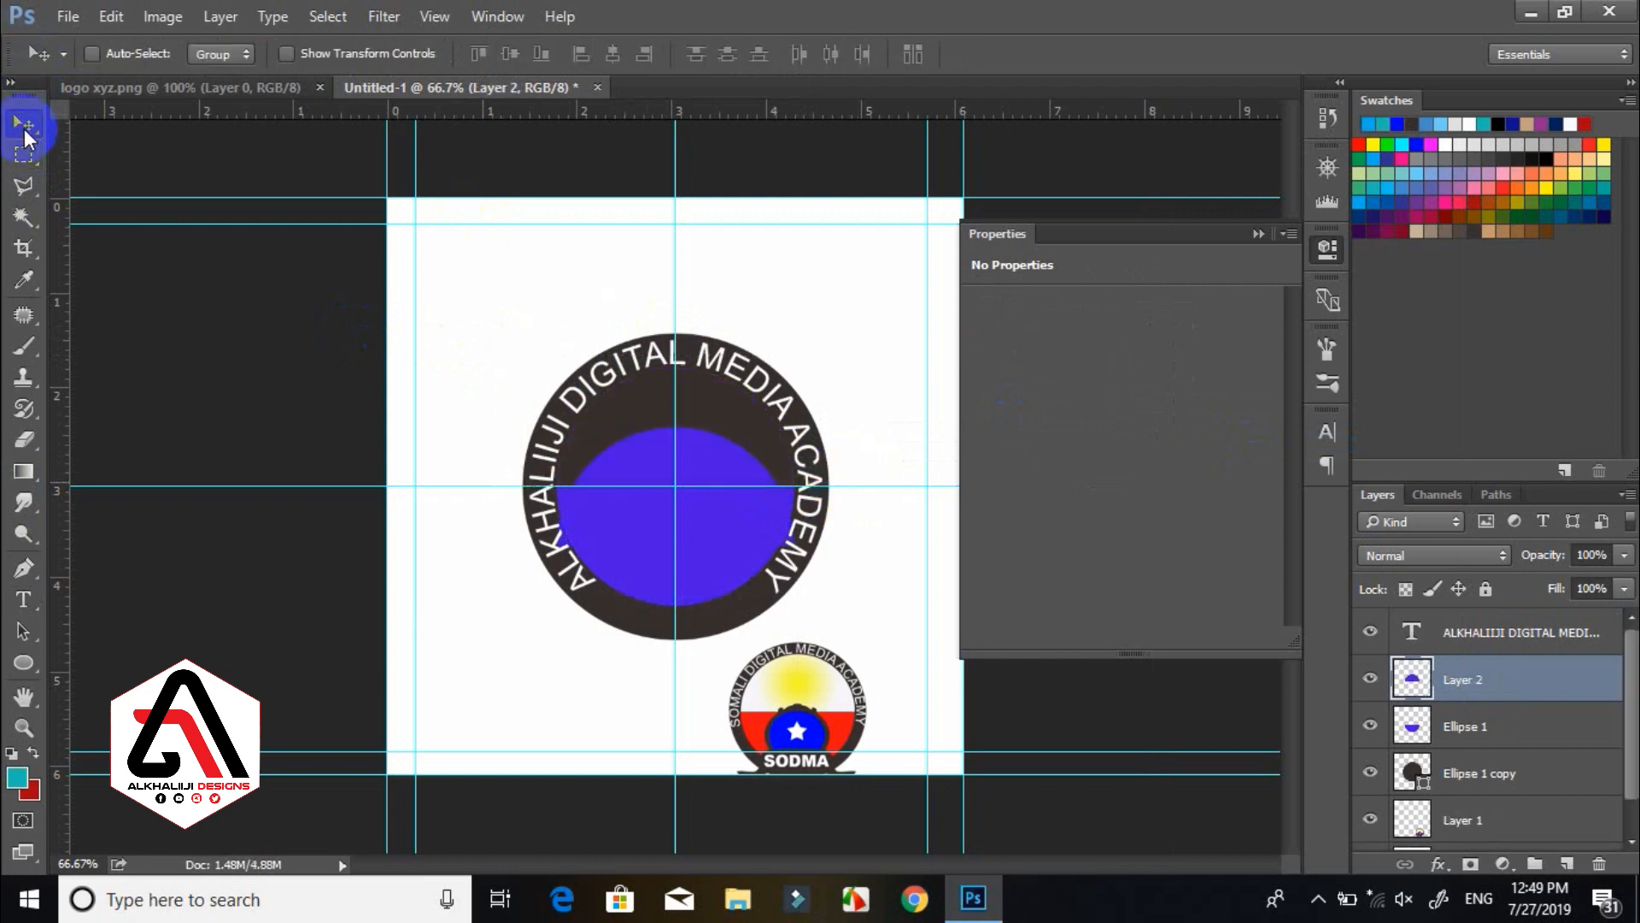
left_click_drag(681, 480, 683, 431)
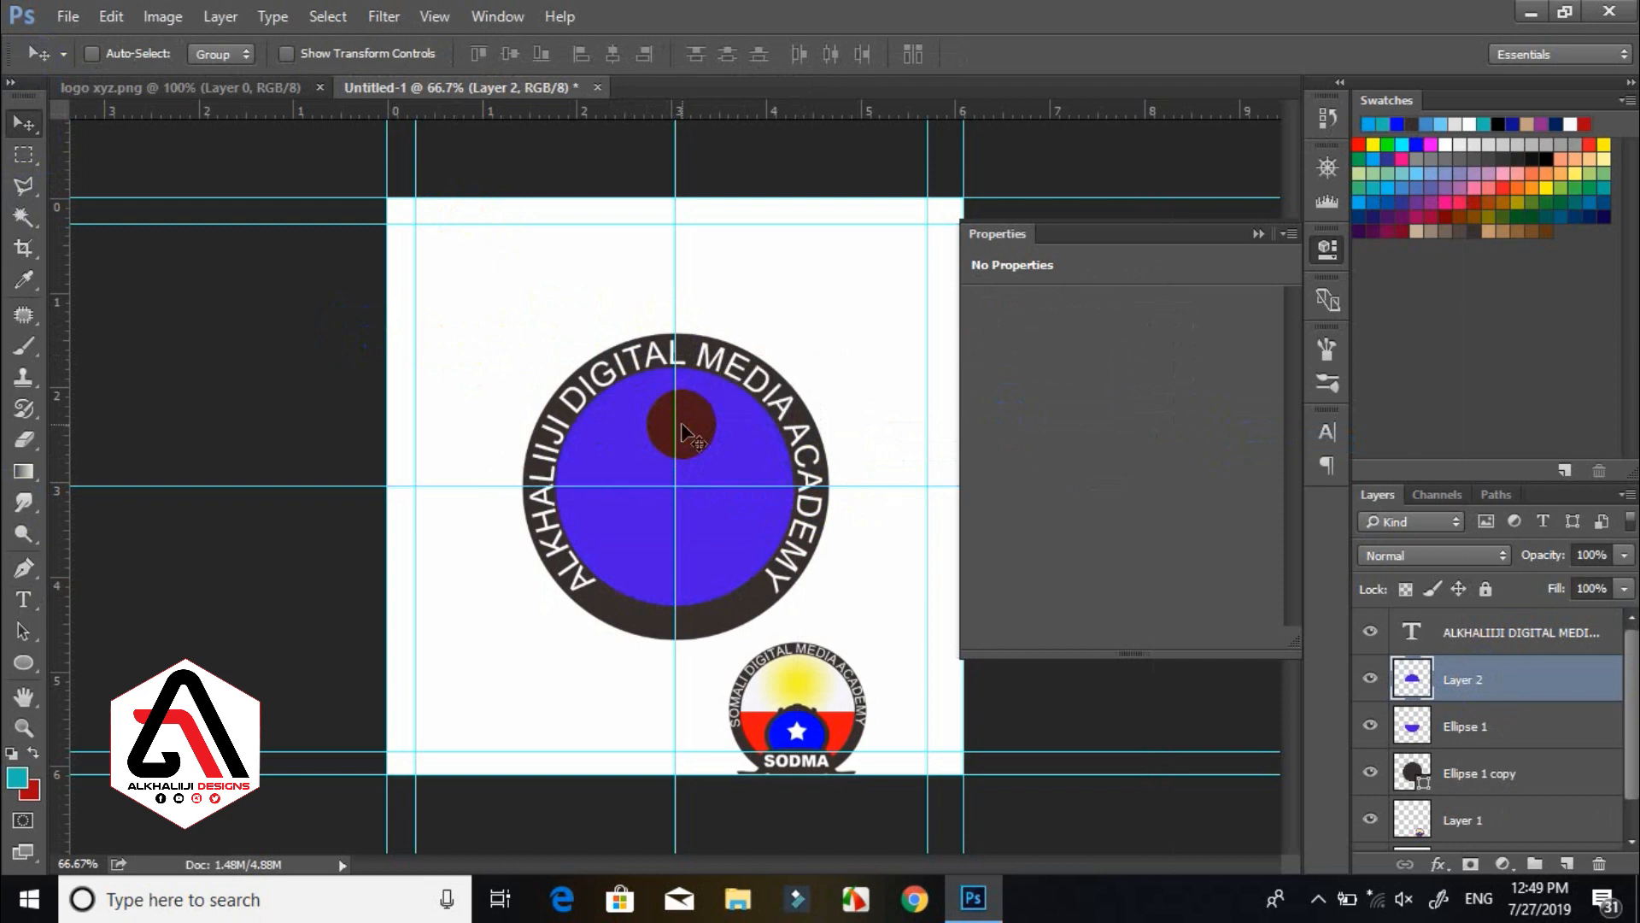
Give the upper half-circle a radial yellow-to-white Gradient Overlay with a 90° angle and 150% scale.
left_click(1549, 694)
right_click(1549, 693)
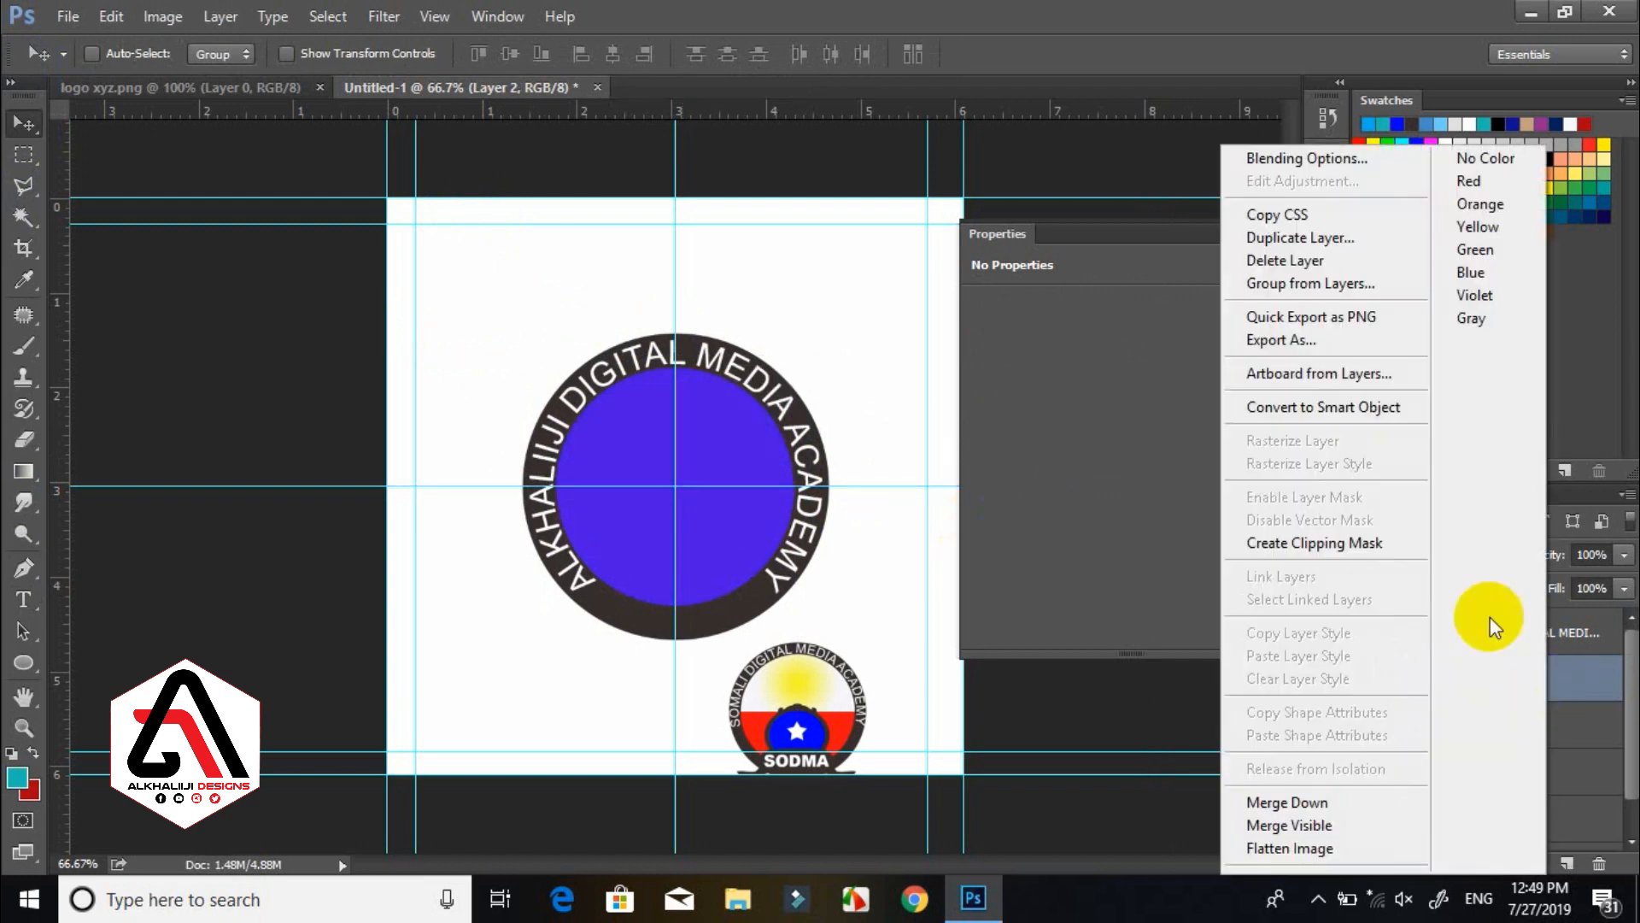
left_click(1308, 161)
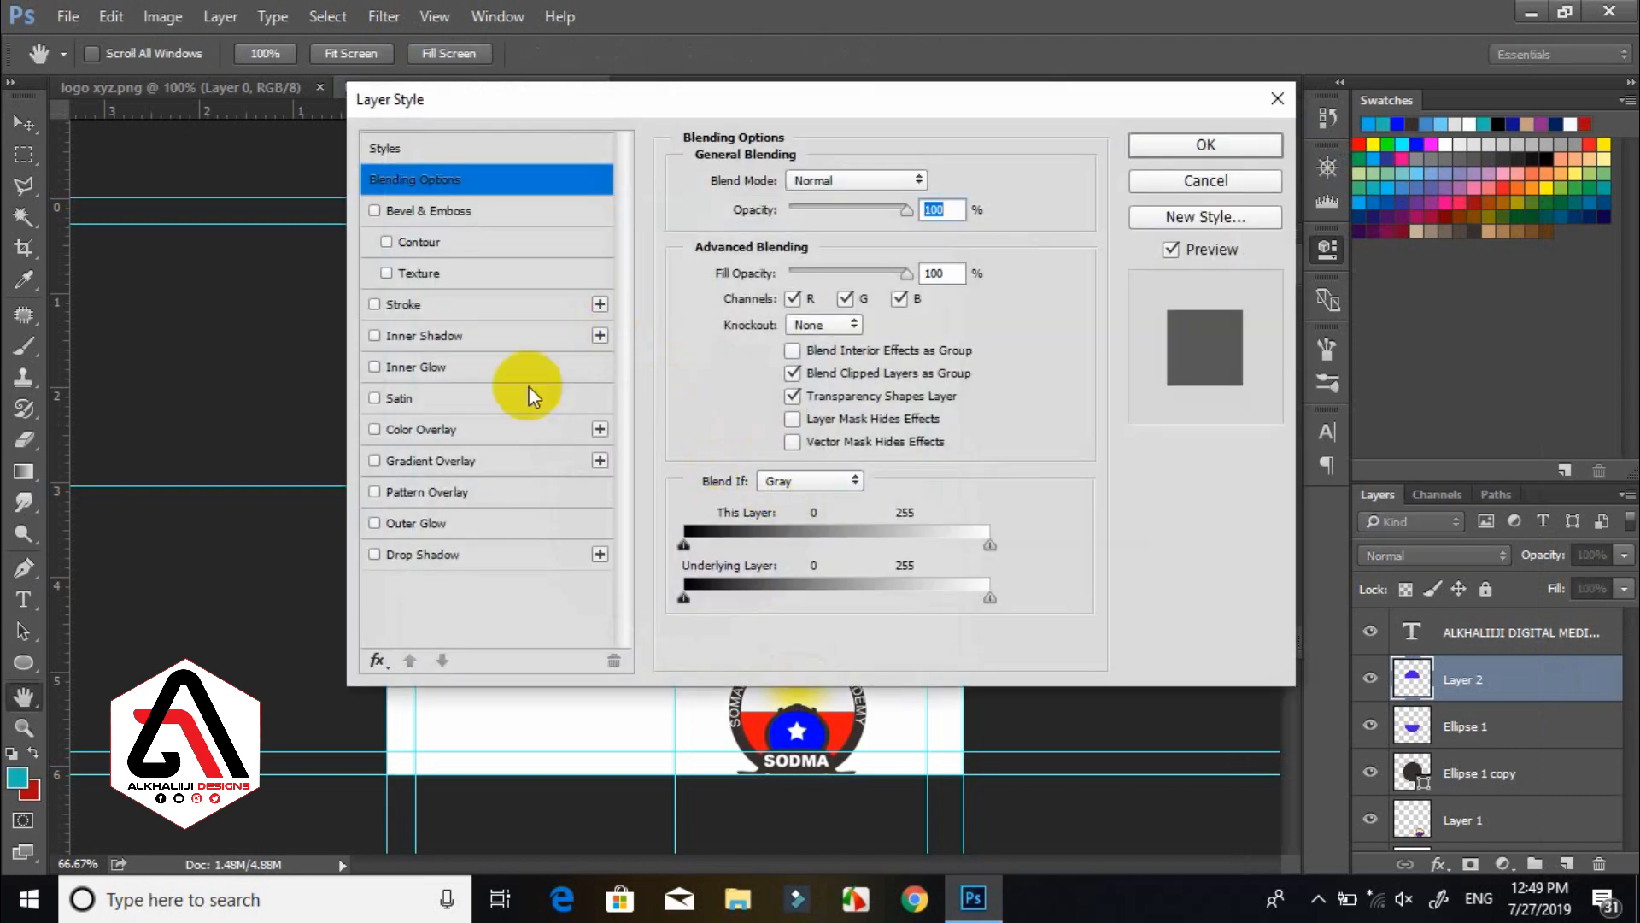
left_click(449, 459)
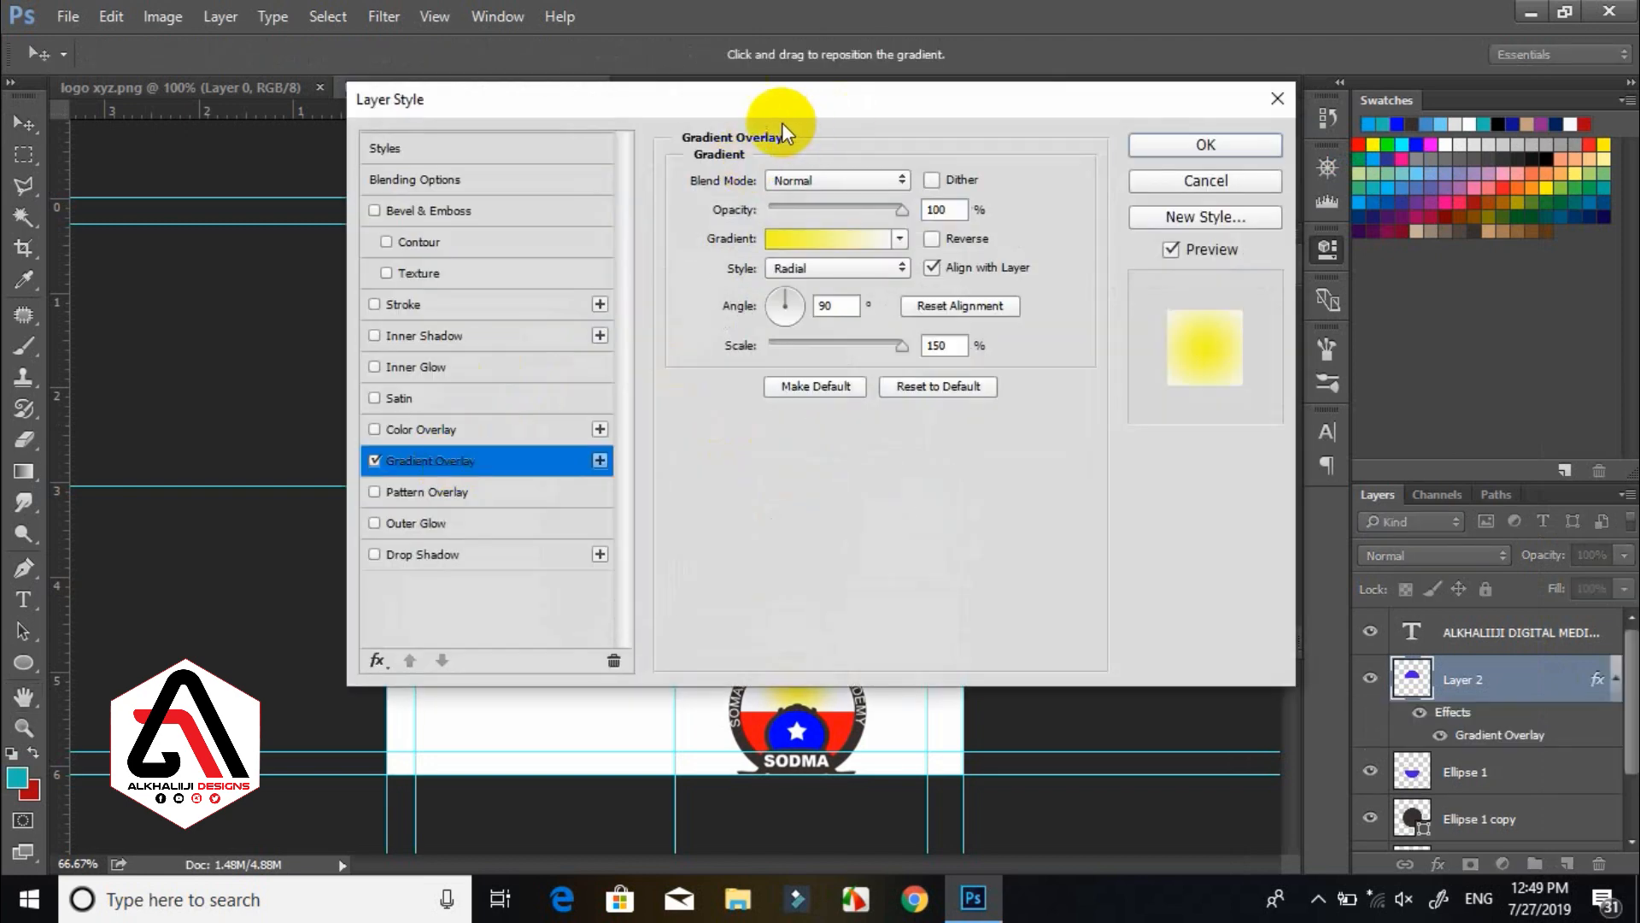
left_click_drag(814, 109, 1487, 135)
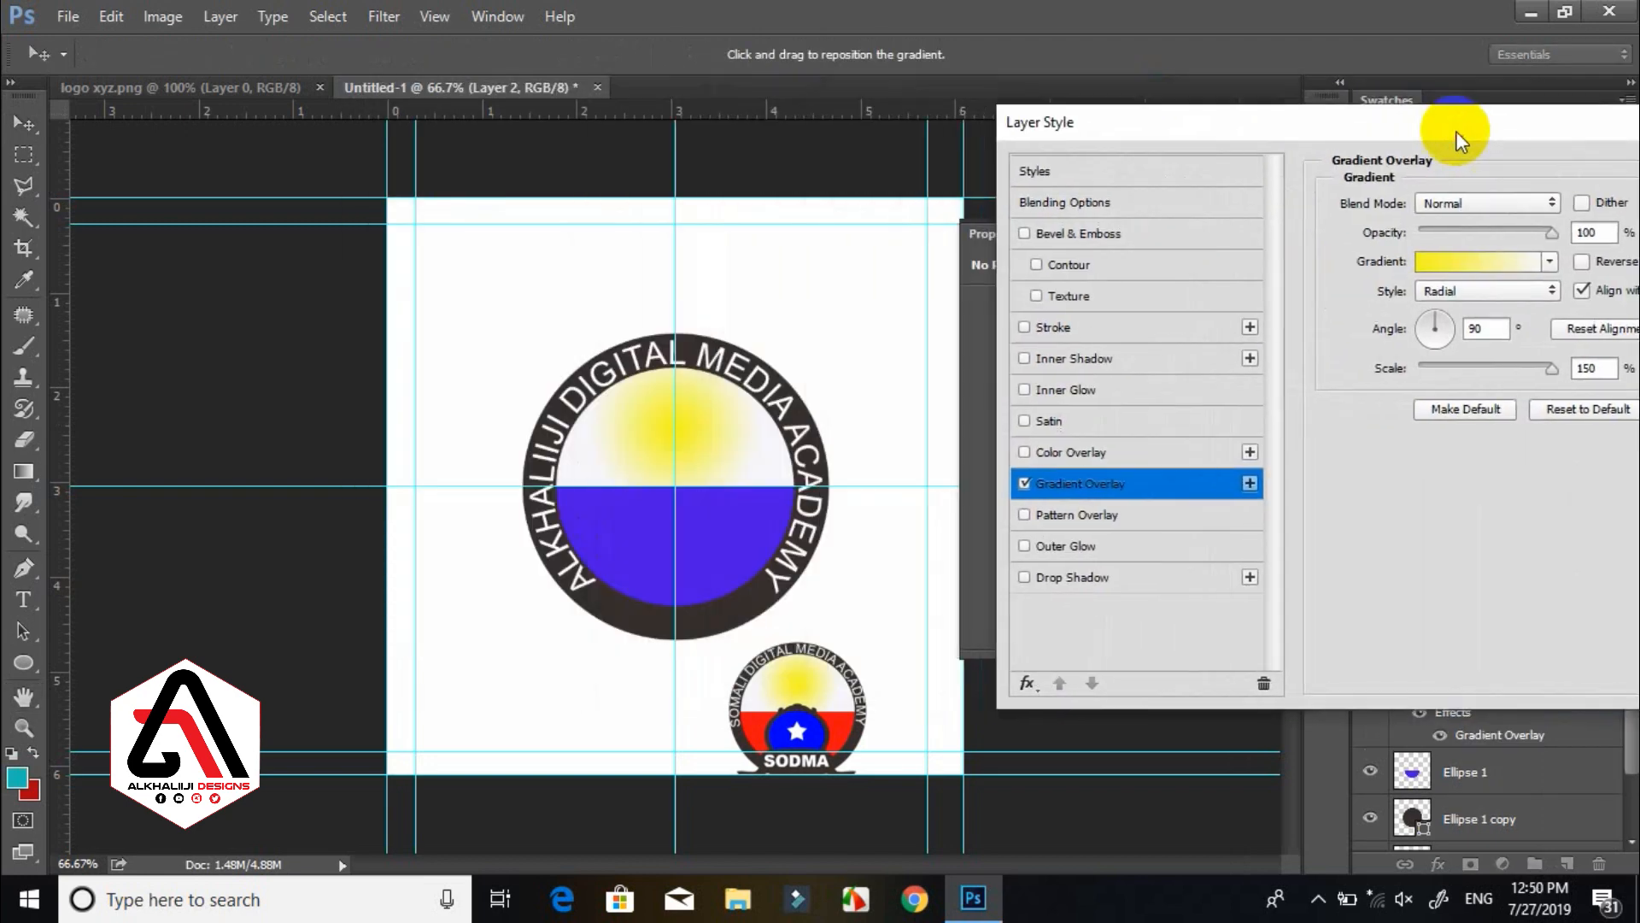
Try blue #4e51d6 as the outer stop colour of the overlay's yellow-to-white gradient.
left_click(1459, 274)
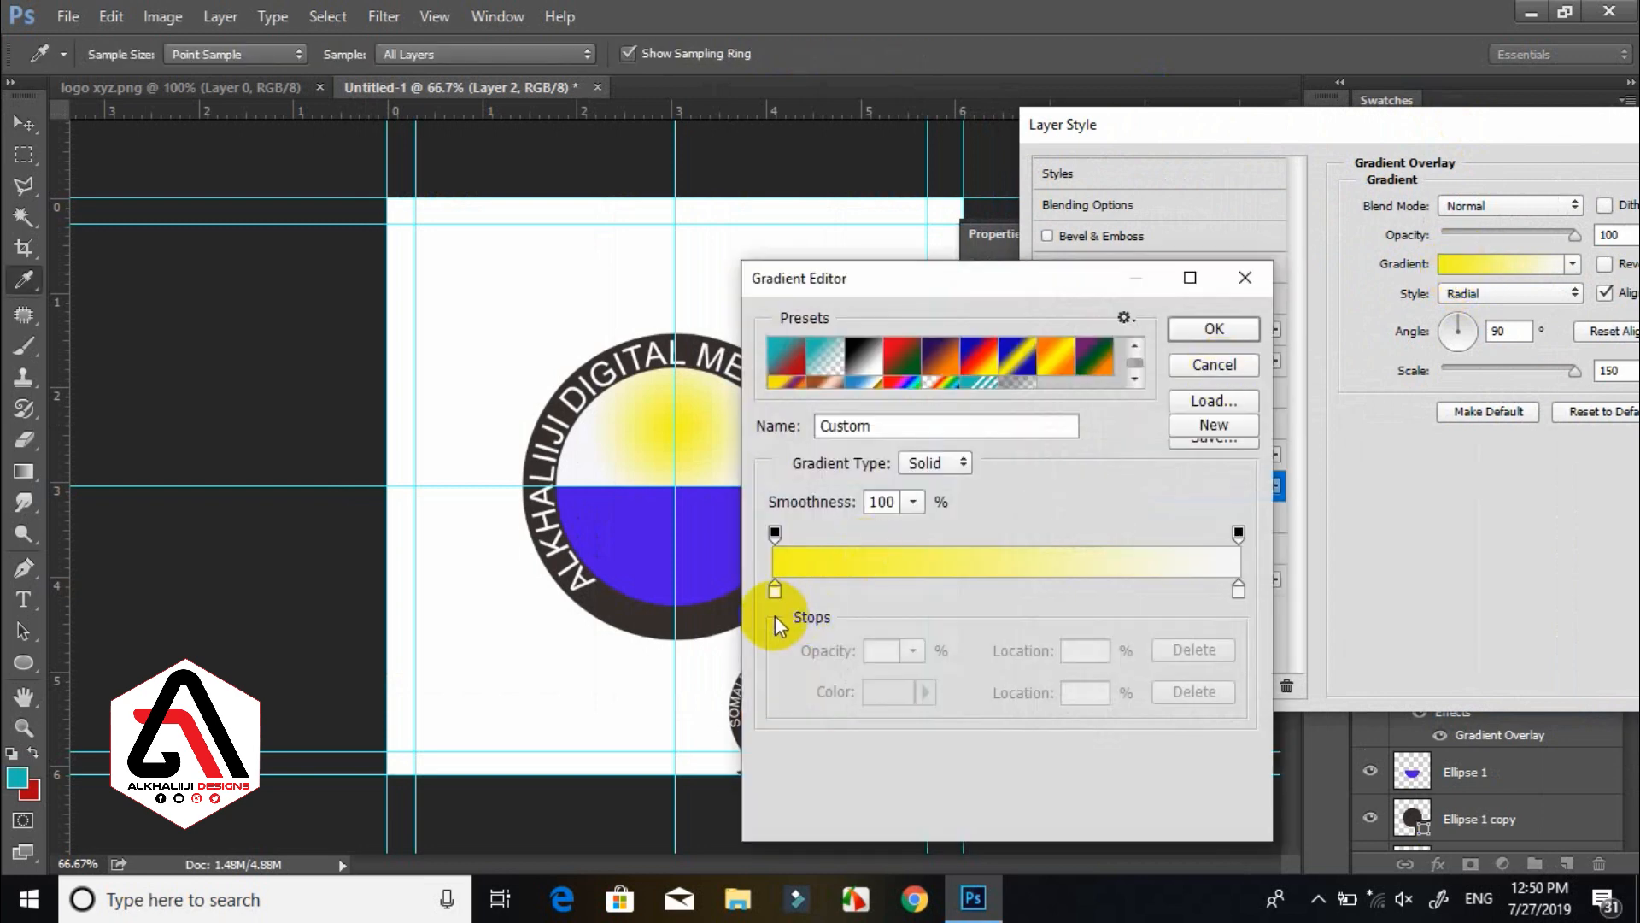
double_click(776, 588)
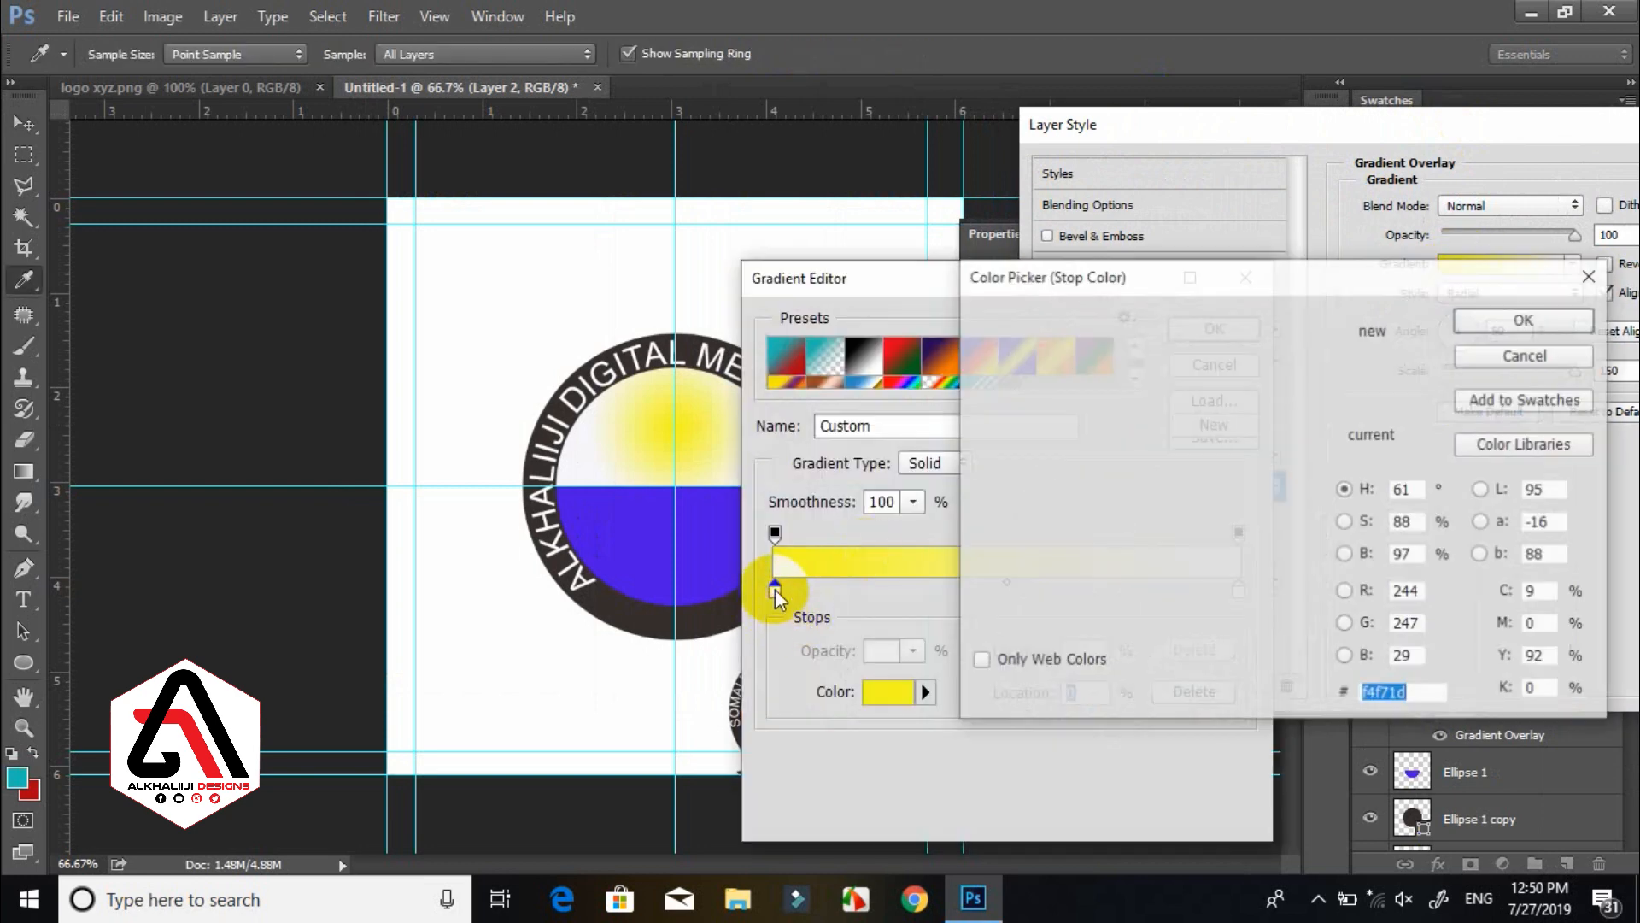
left_click(1576, 332)
left_click(1239, 588)
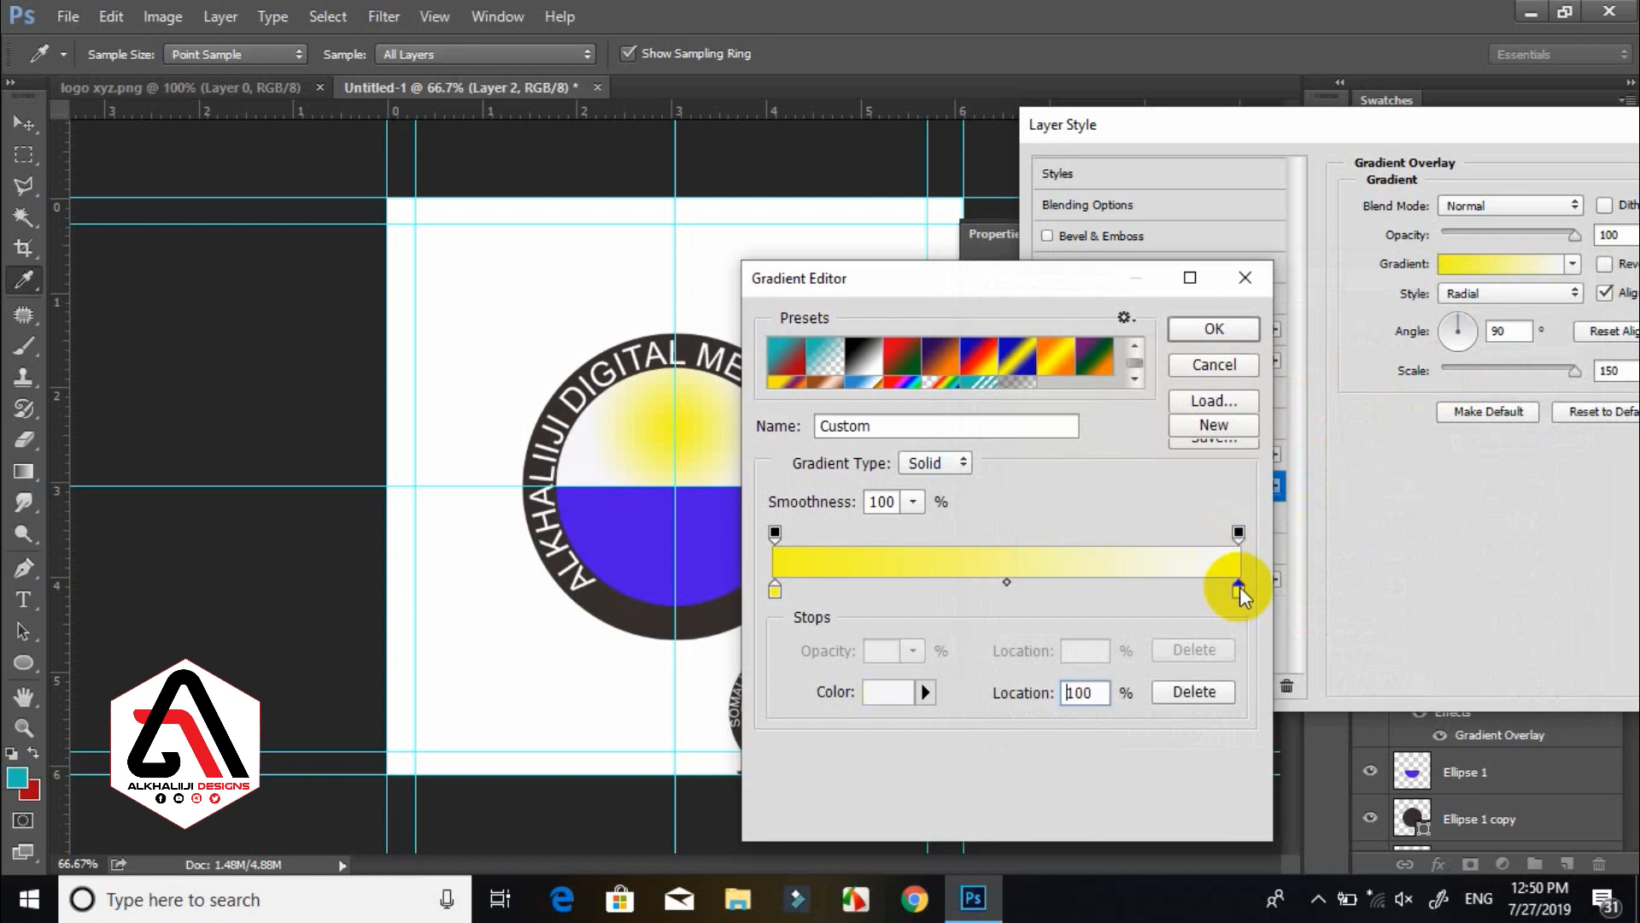
double_click(1239, 590)
left_click(1168, 381)
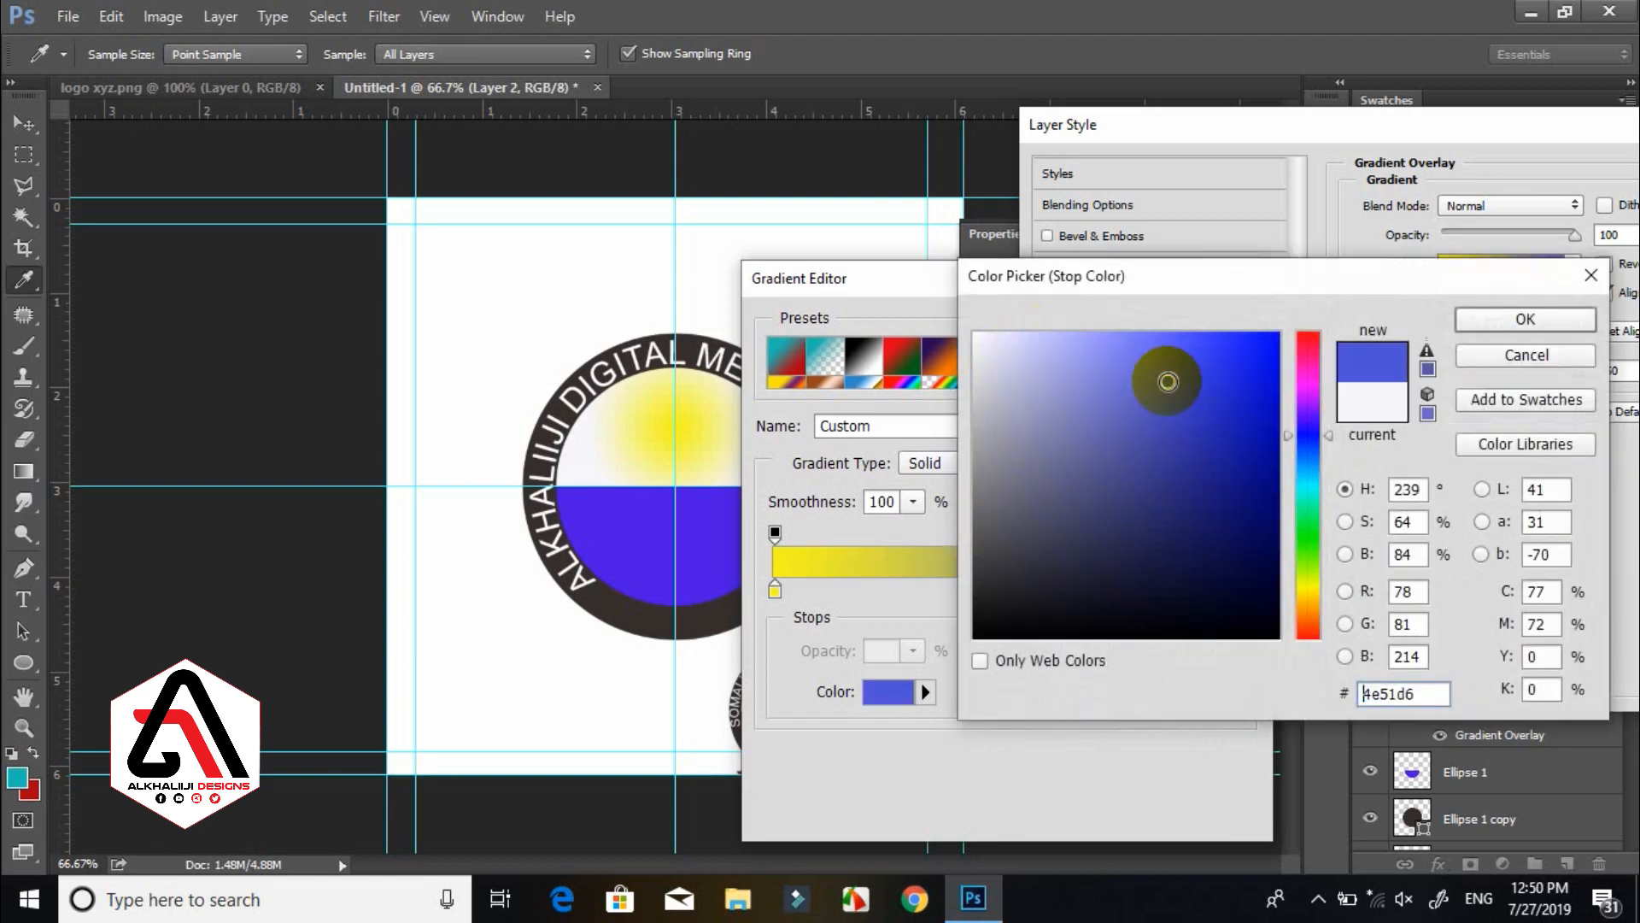
left_click(1503, 318)
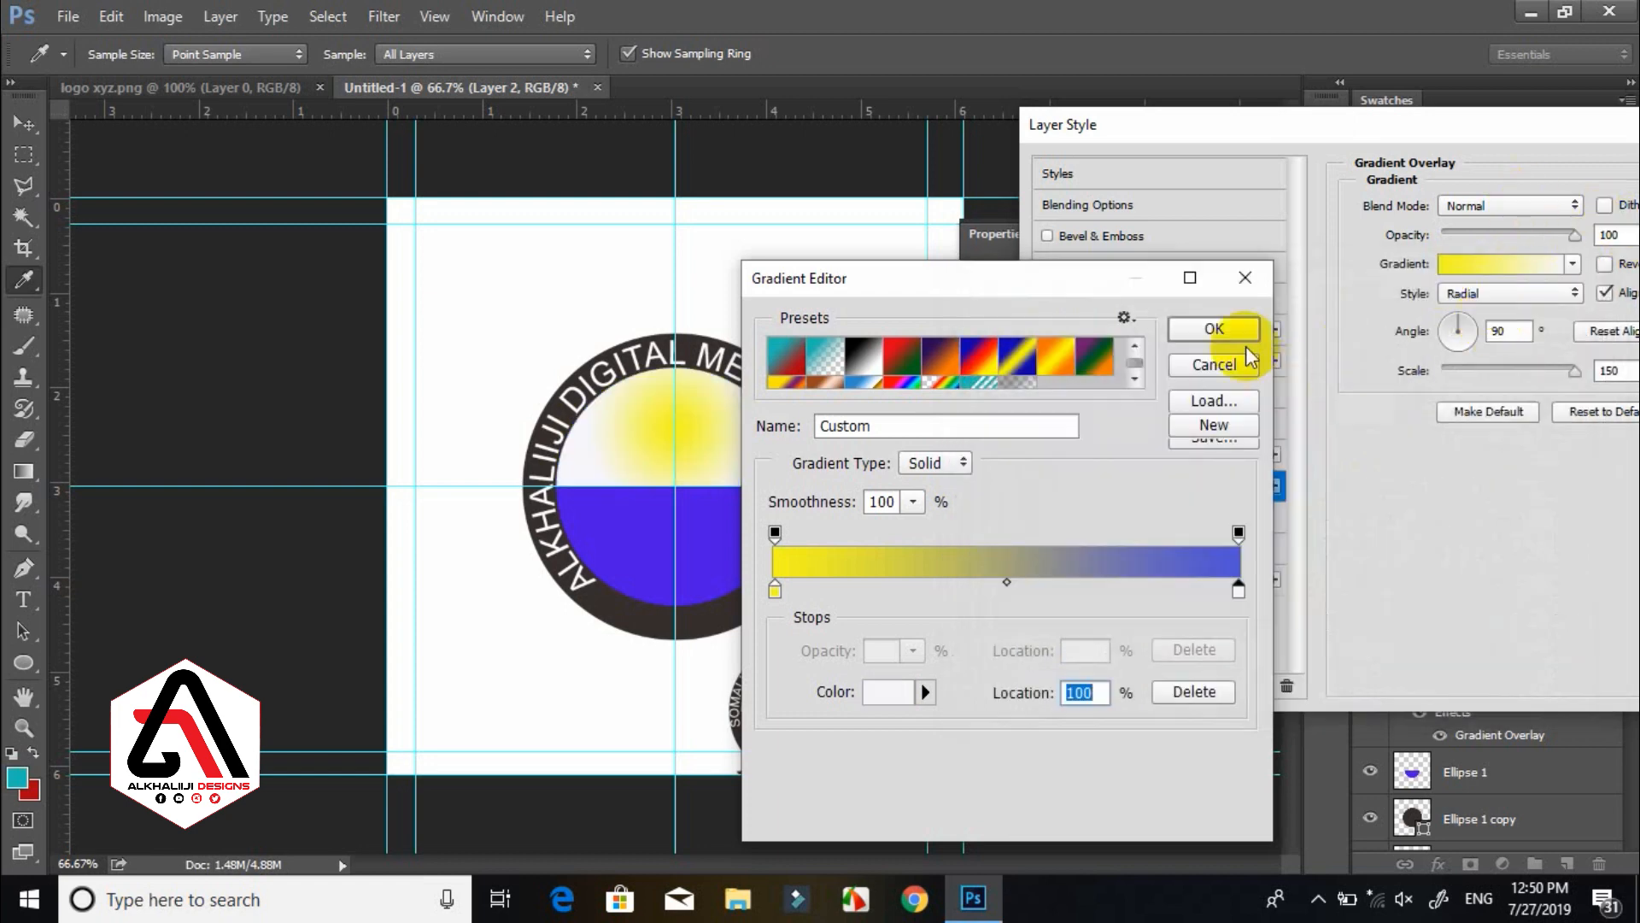
left_click(1214, 330)
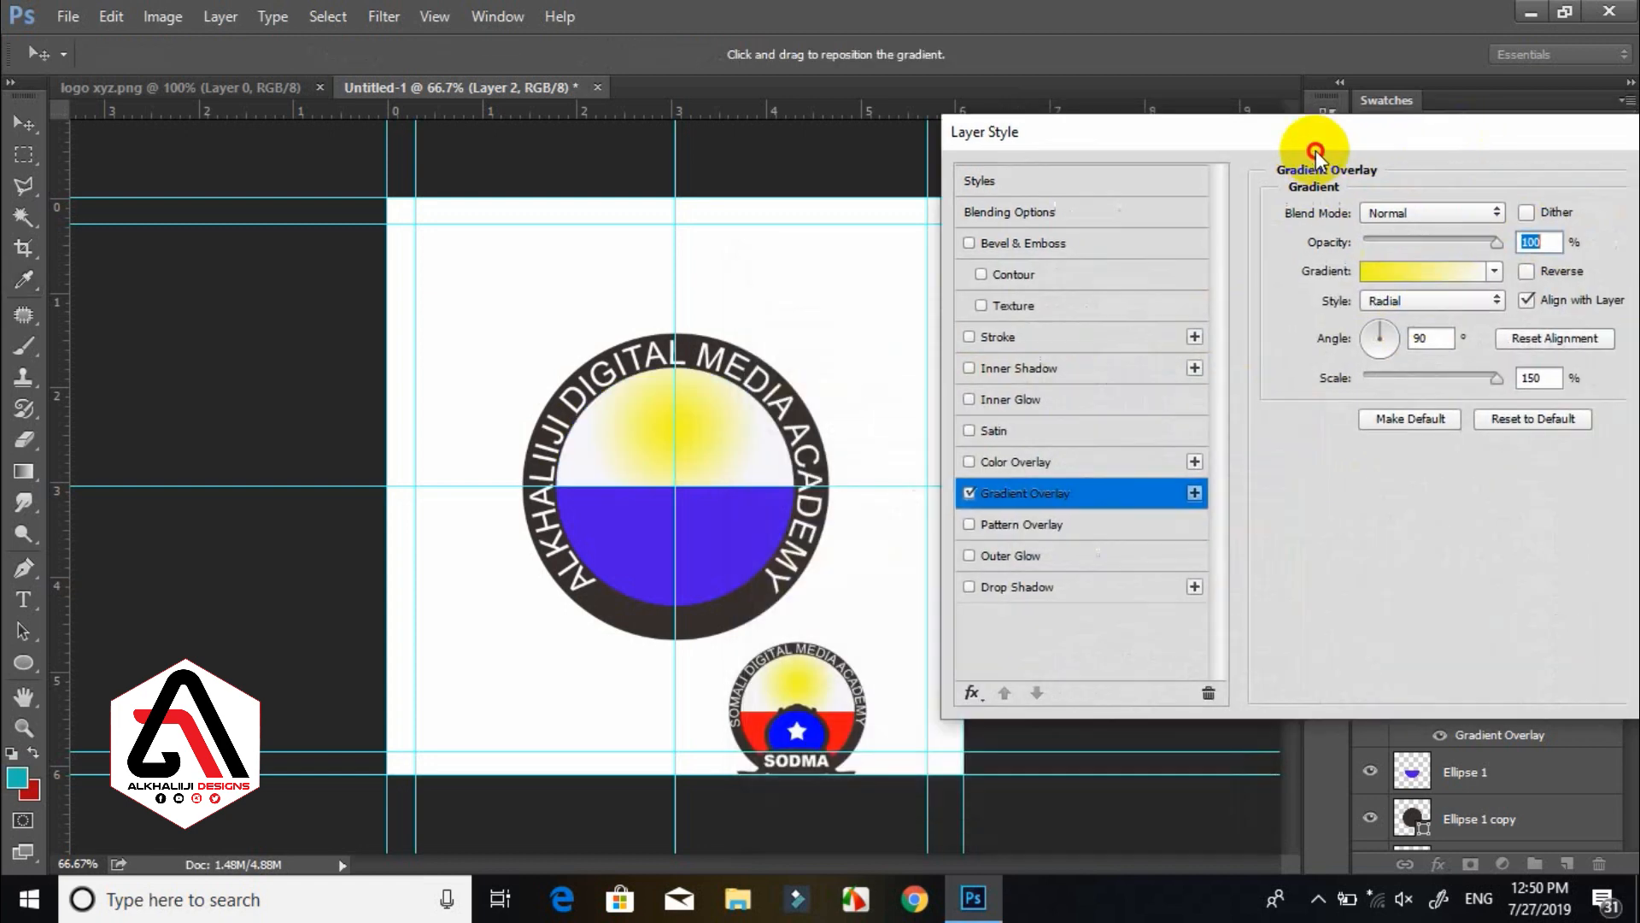
Apply the Gradient Overlay layer style to the upper half-circle.
left_click(1627, 195)
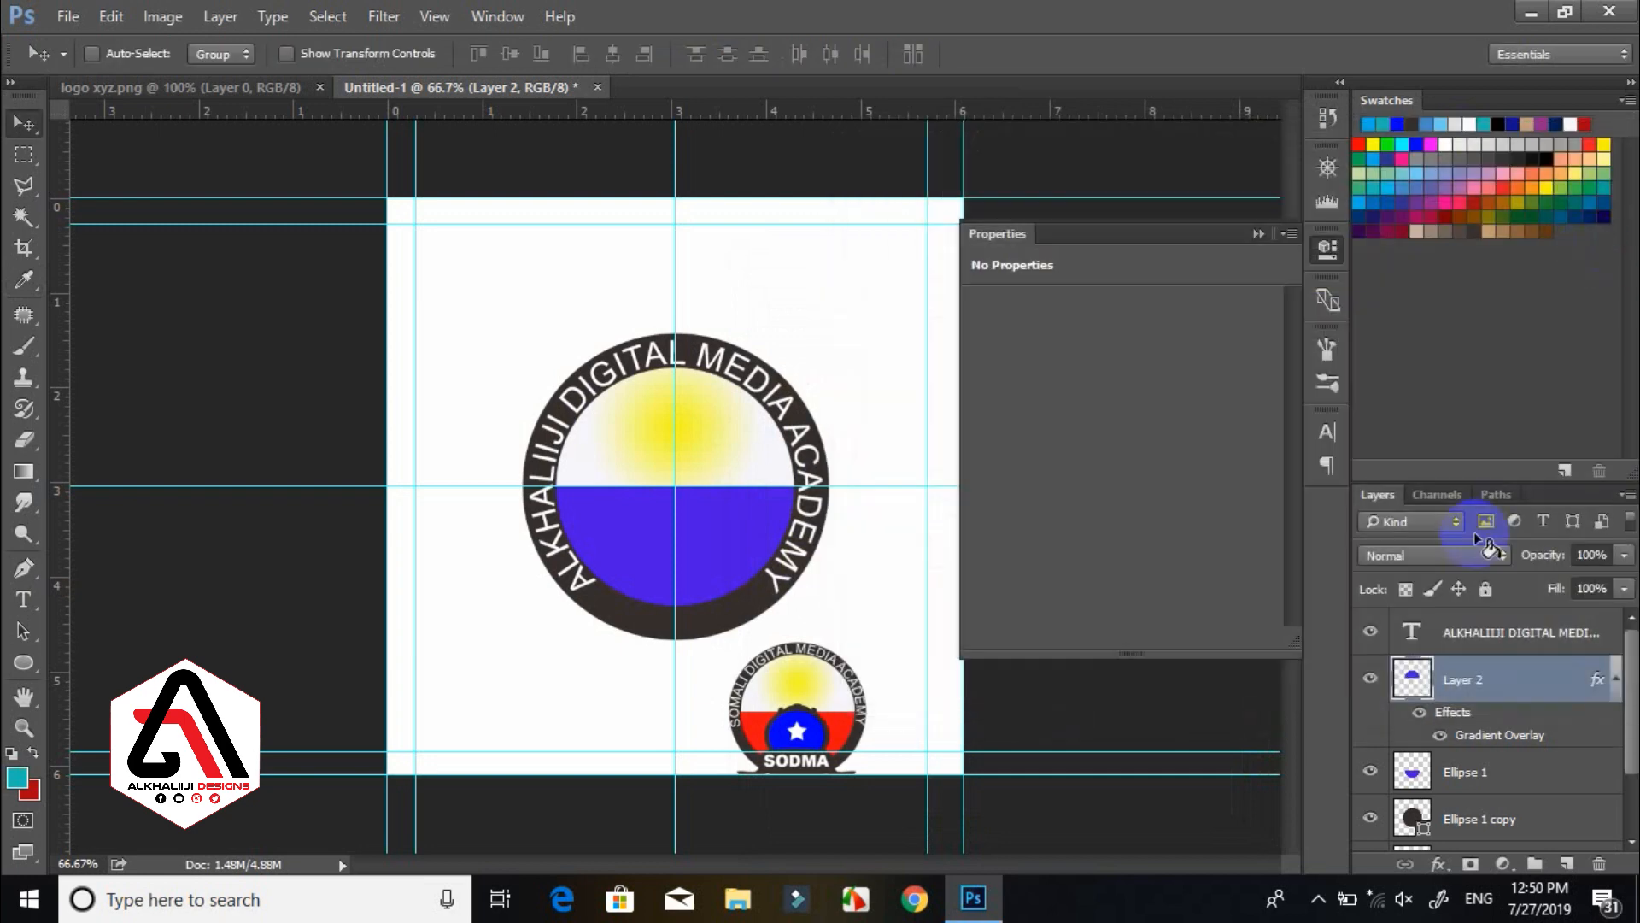
Apply a red #f60e0e Color Overlay at 100% opacity to the lower half-circle.
left_click(1479, 774)
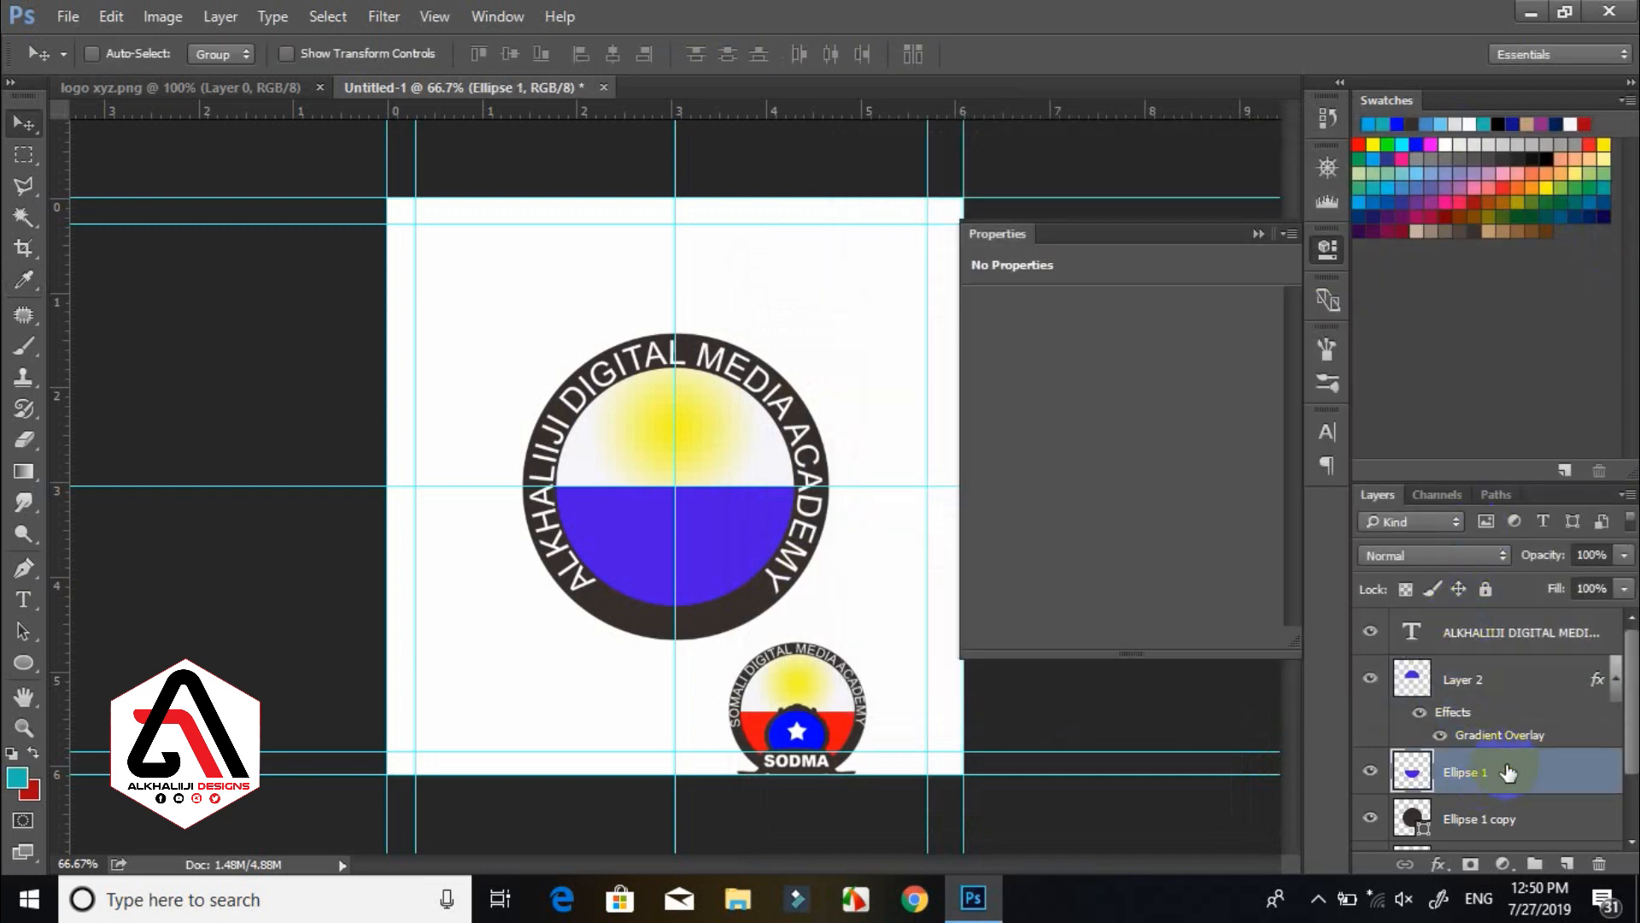
right_click(1556, 769)
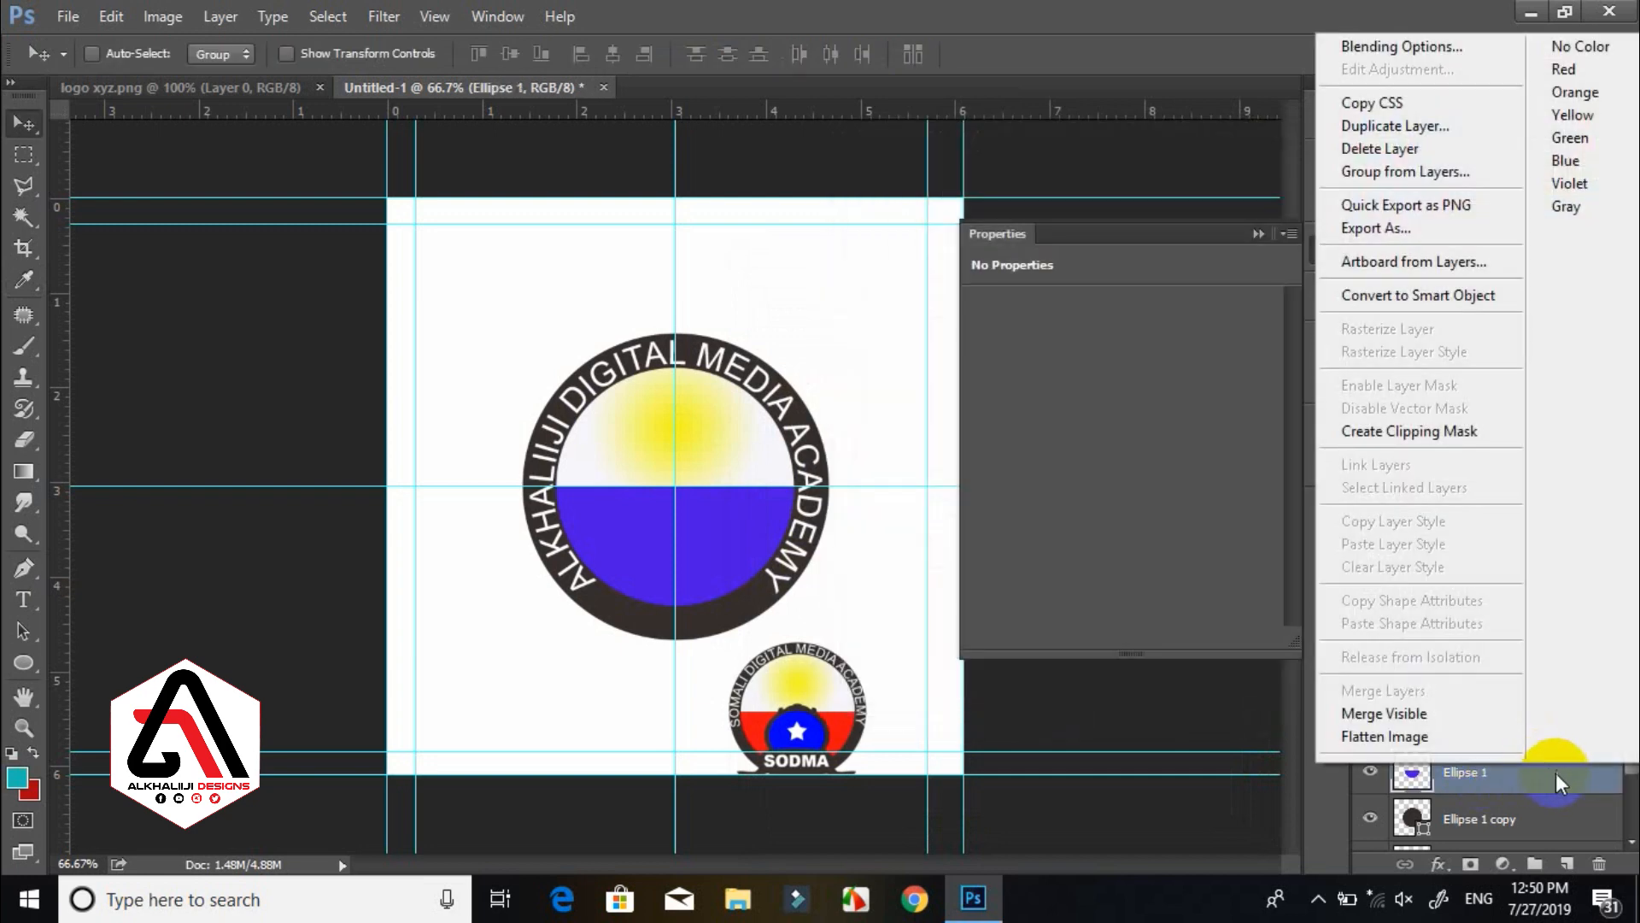
left_click(1368, 48)
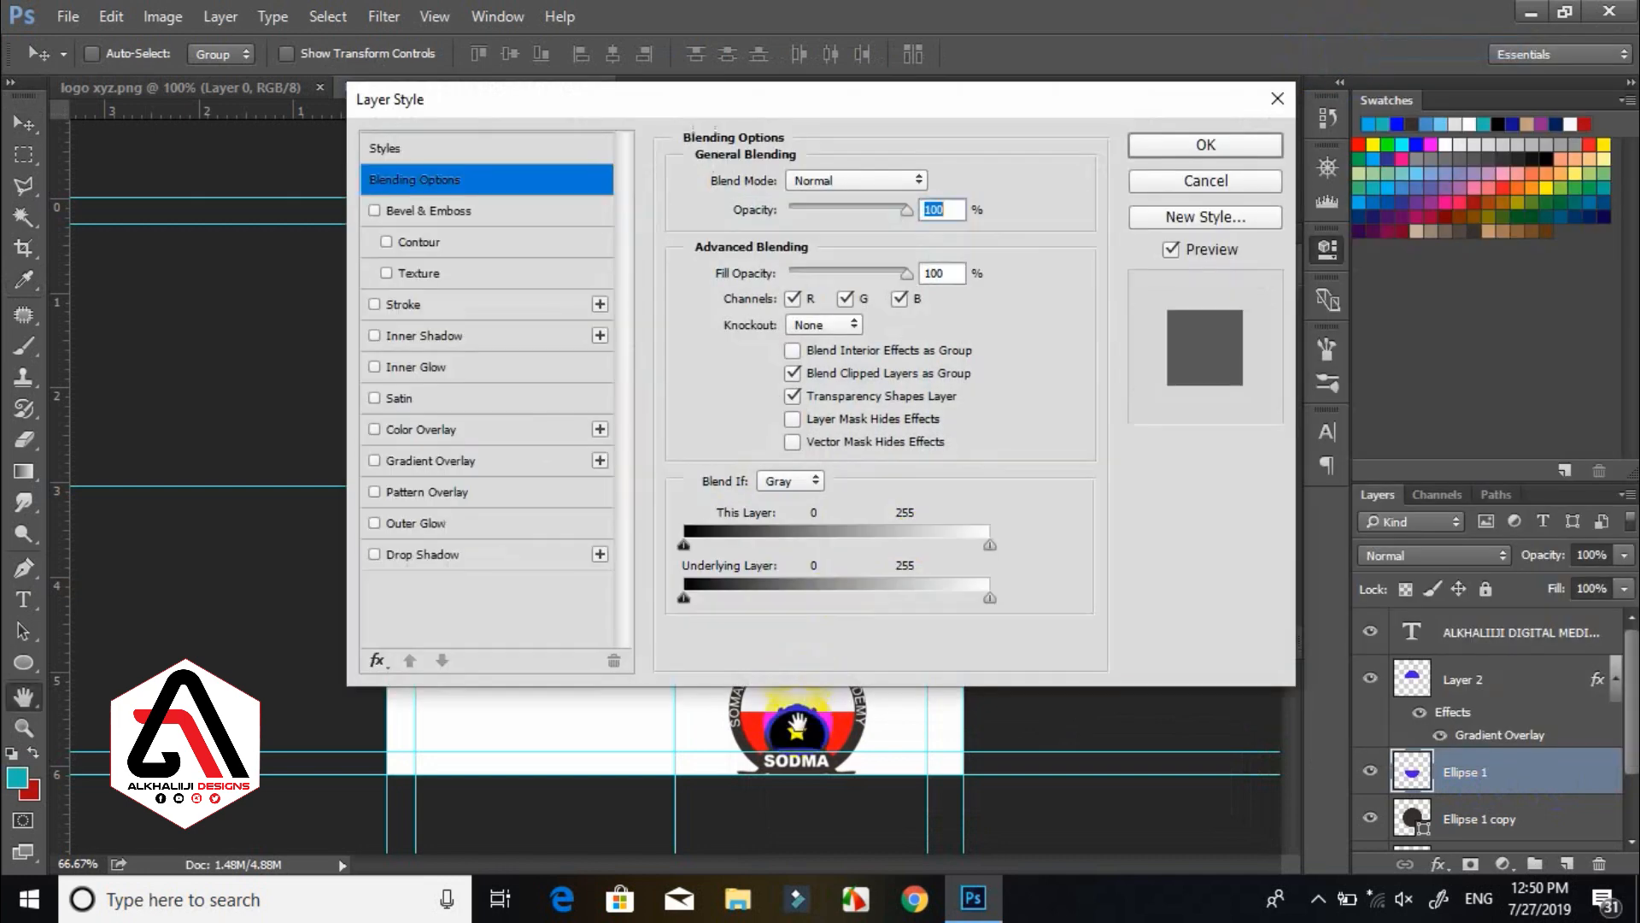
left_click(442, 432)
left_click(933, 181)
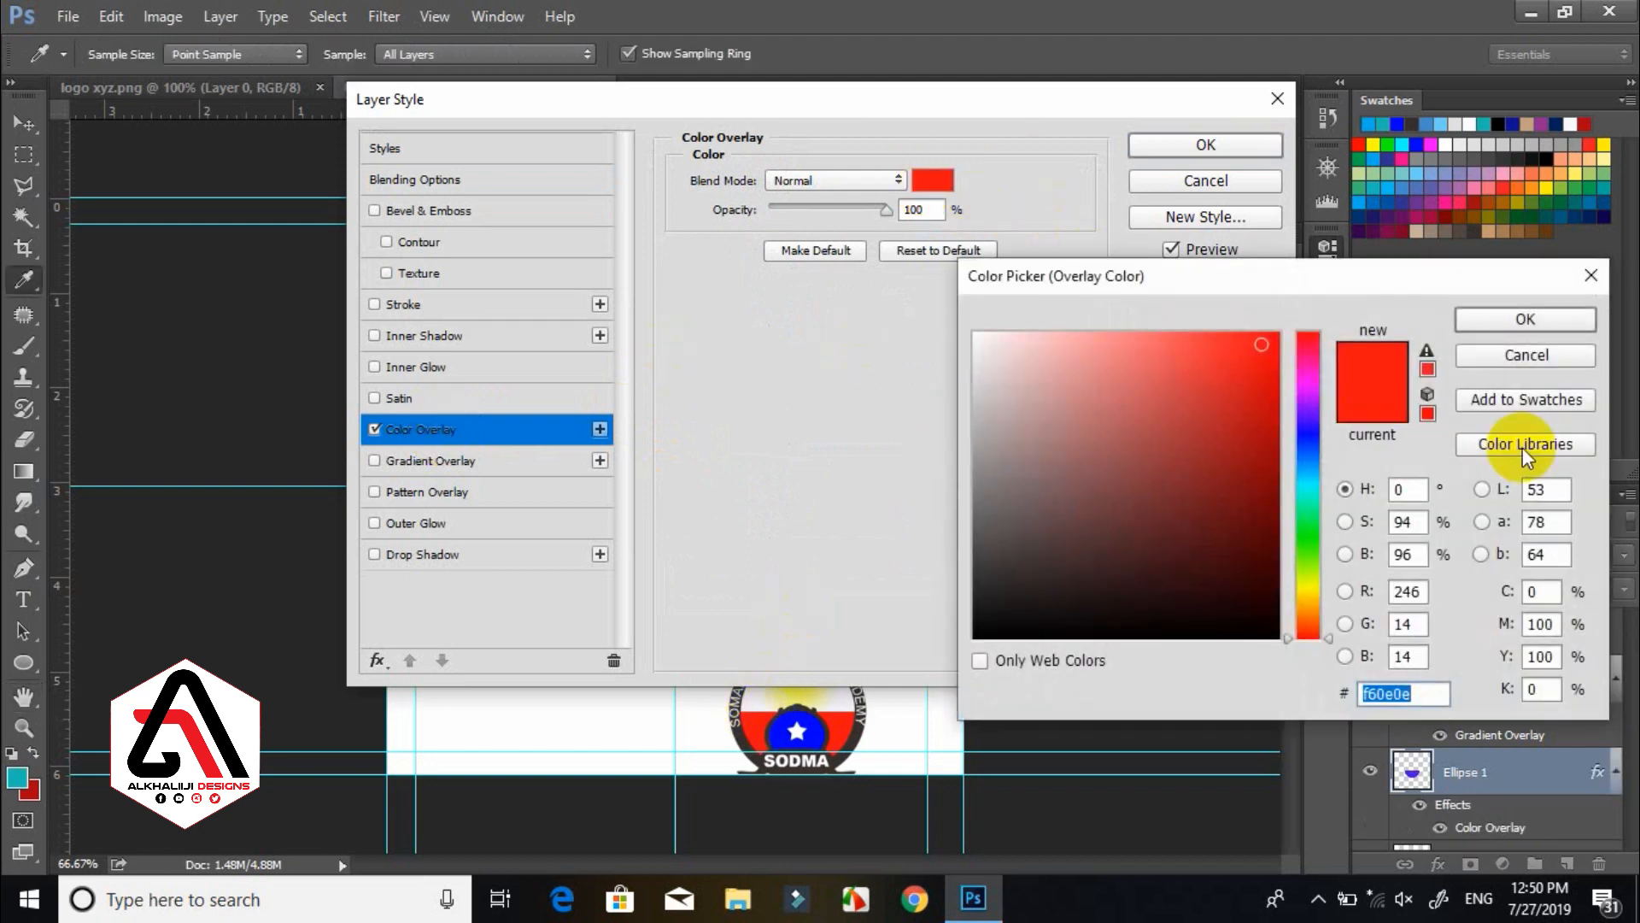
left_click(1495, 319)
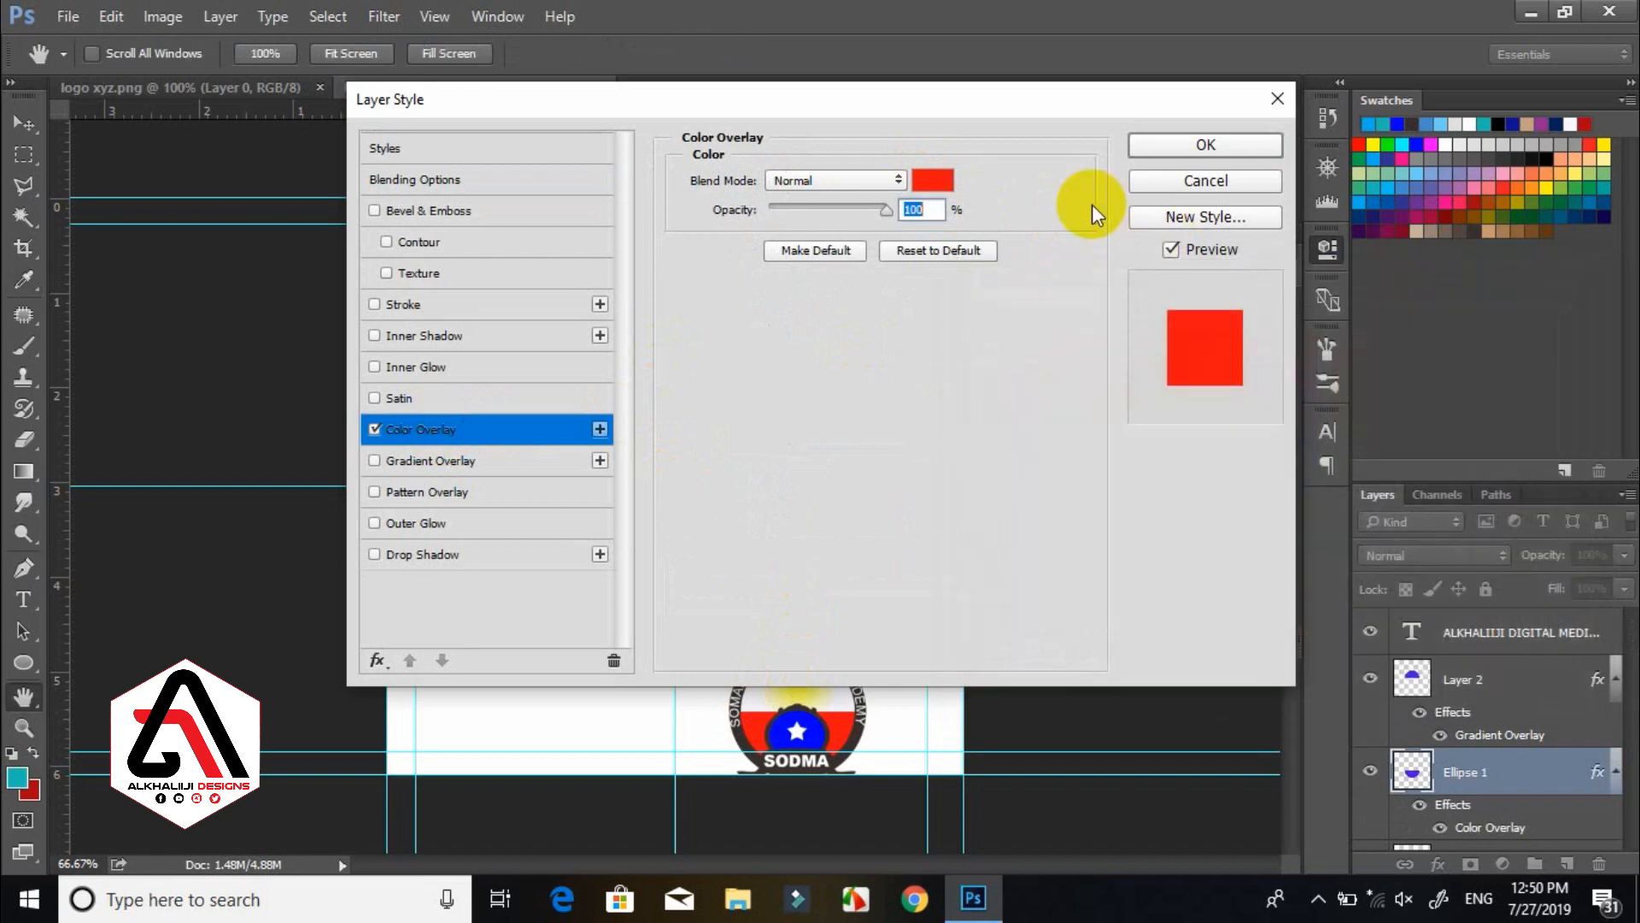
left_click(950, 180)
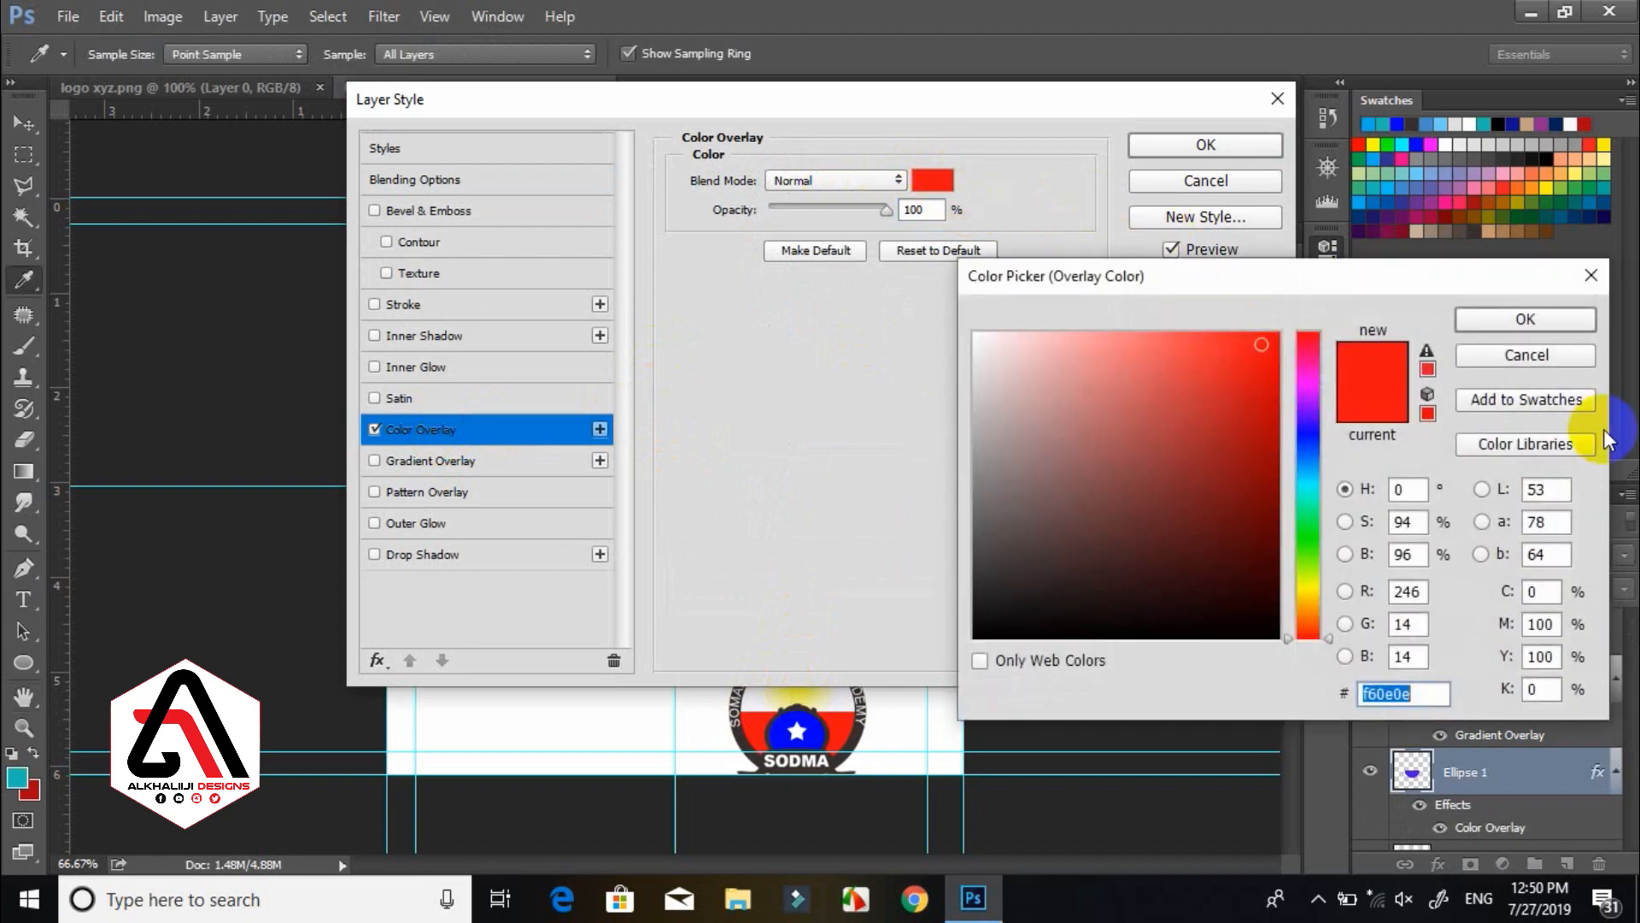
left_click(1520, 324)
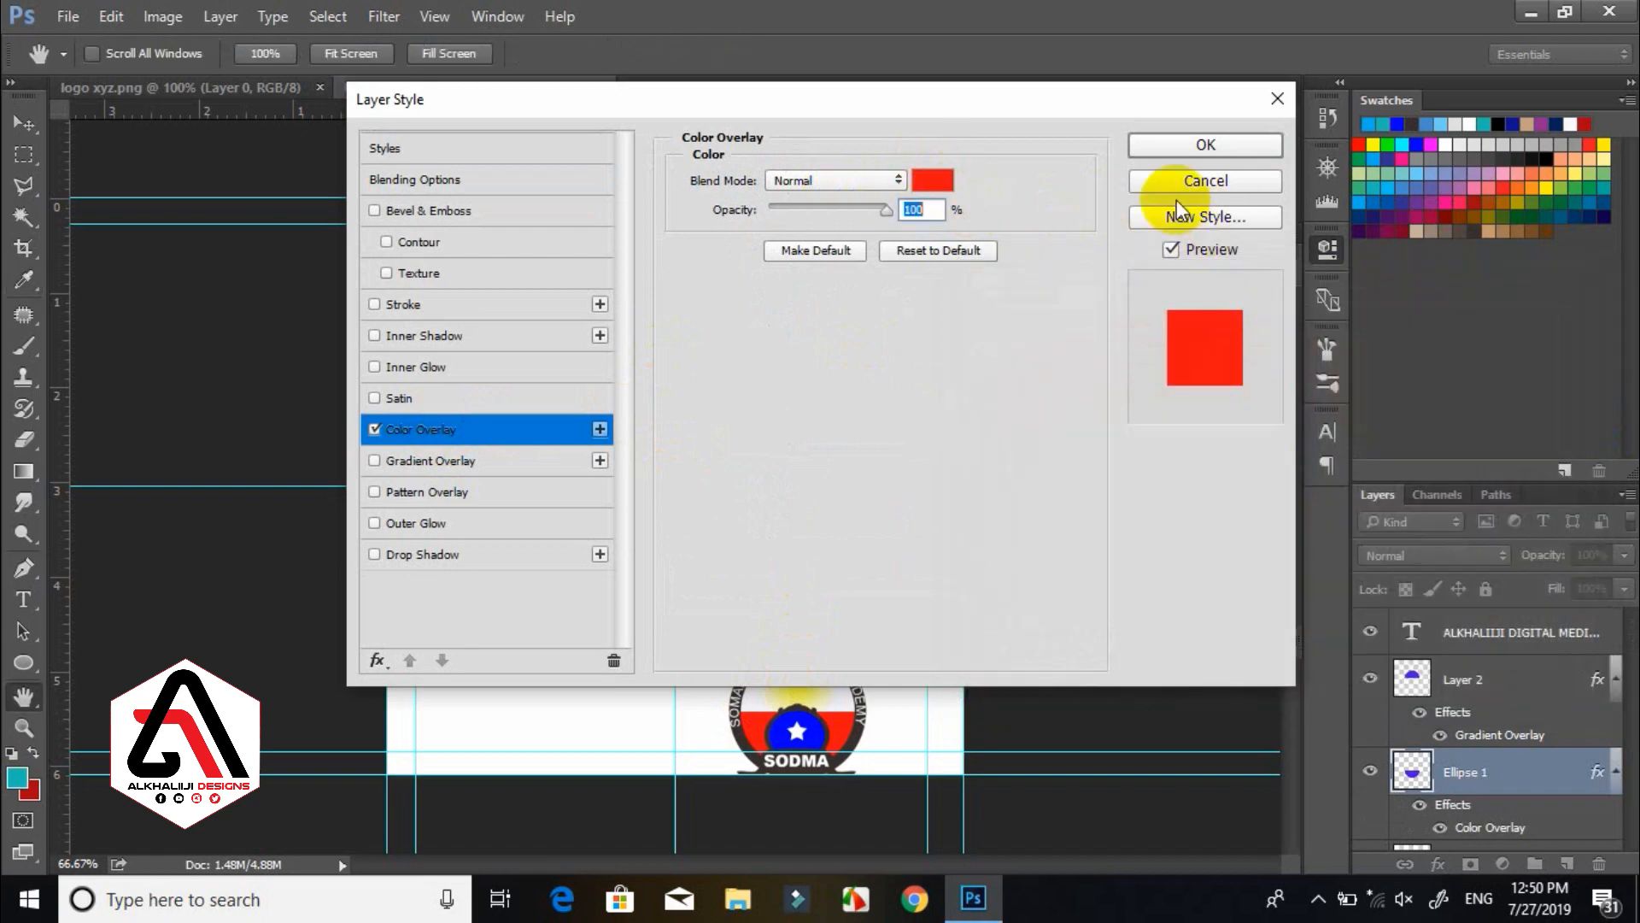
left_click(1204, 147)
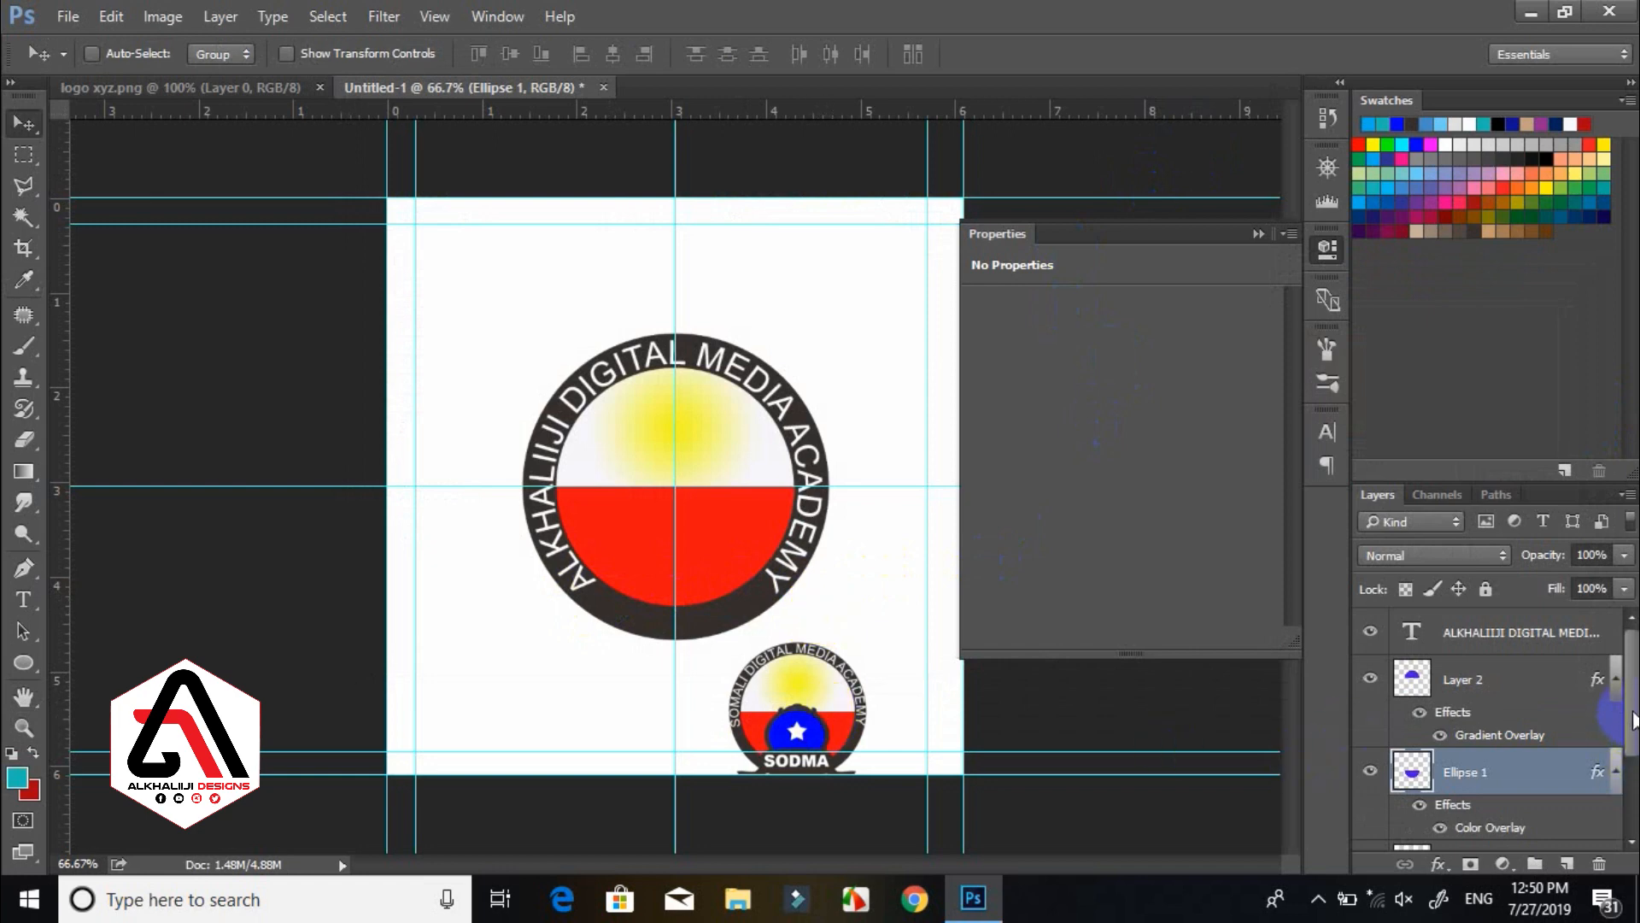
Move the small reference SODMA logo on Layer 1 to the upper-right corner of the canvas.
left_click_drag(1633, 720, 1623, 798)
left_click(1465, 780)
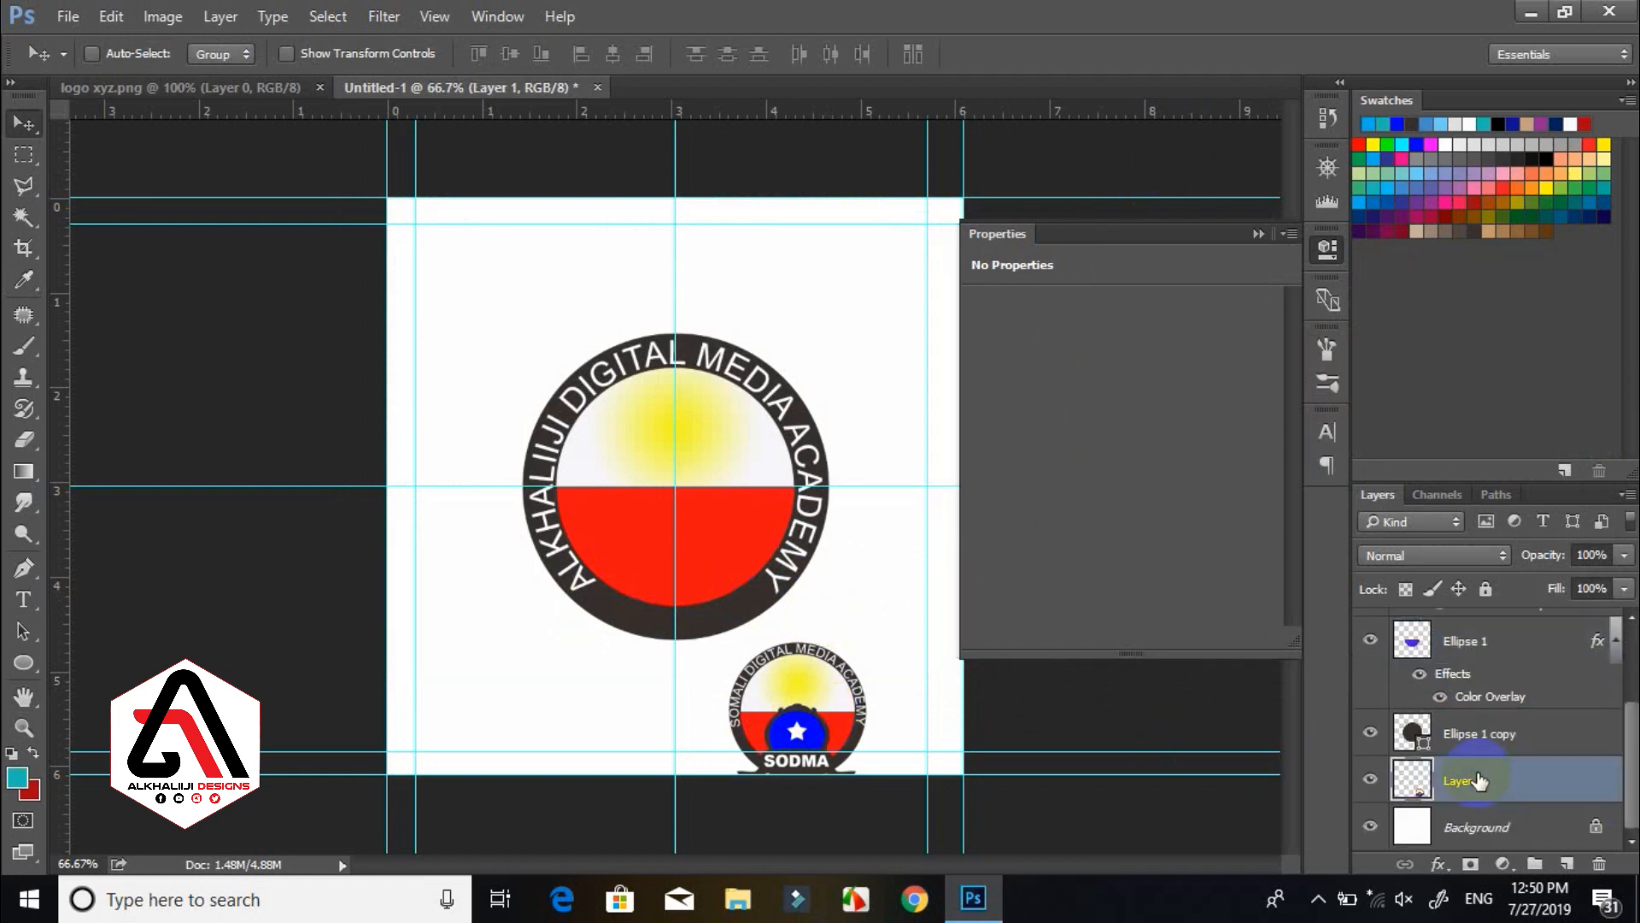
left_click_drag(803, 683, 851, 259)
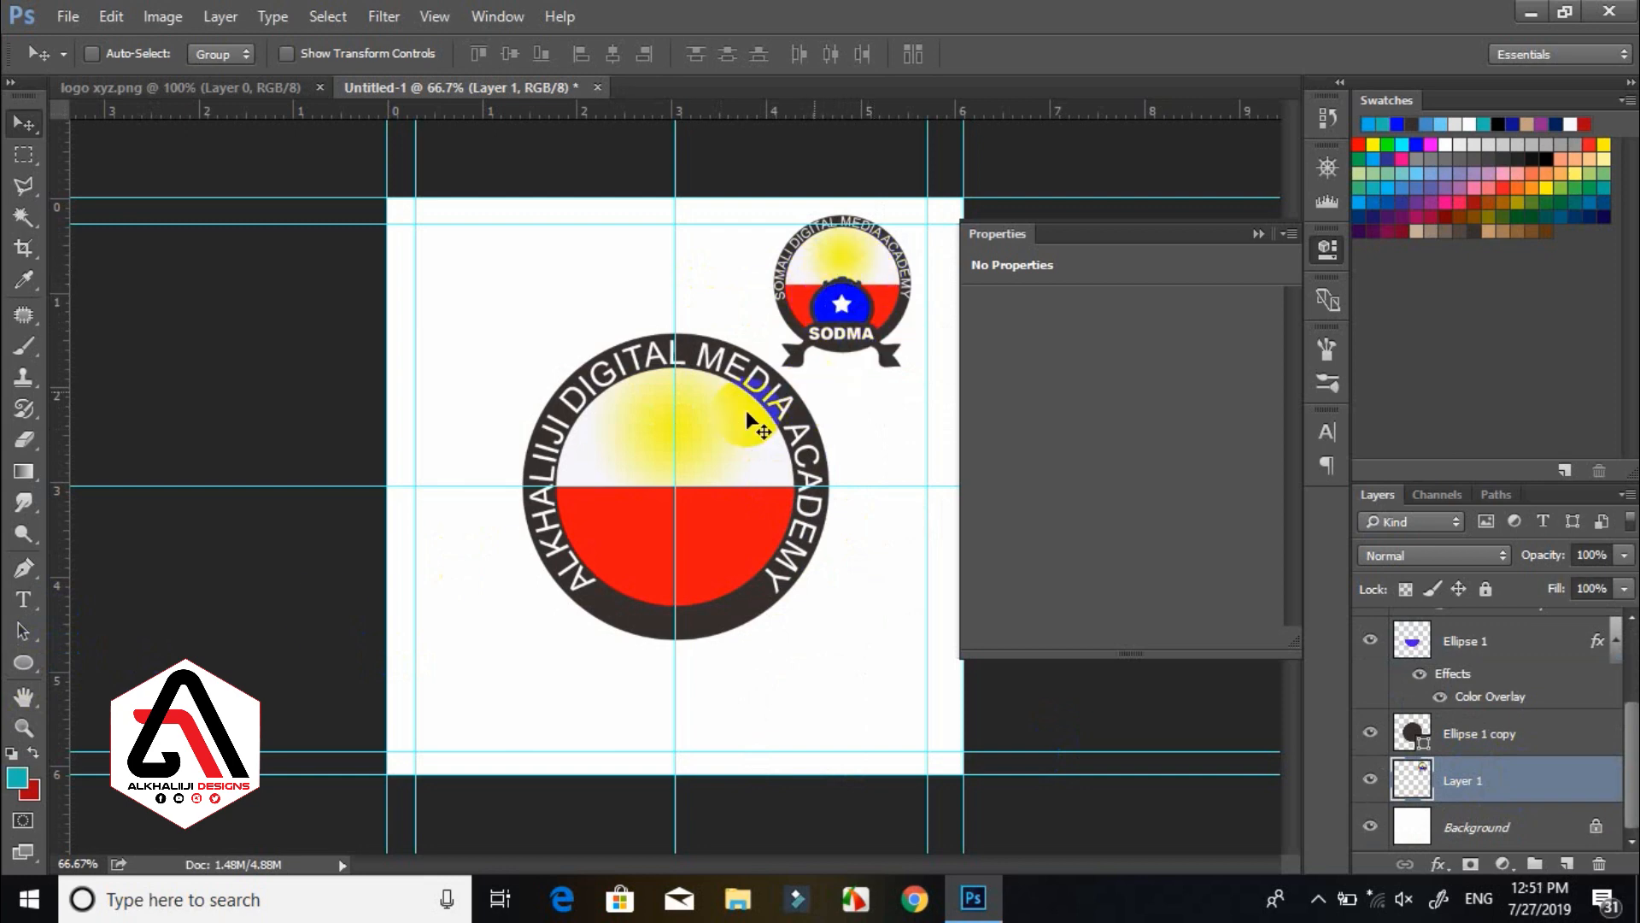
Draw an upright oval frame custom shape about 78 × 128 px in the red lower half-circle.
left_click(19, 665)
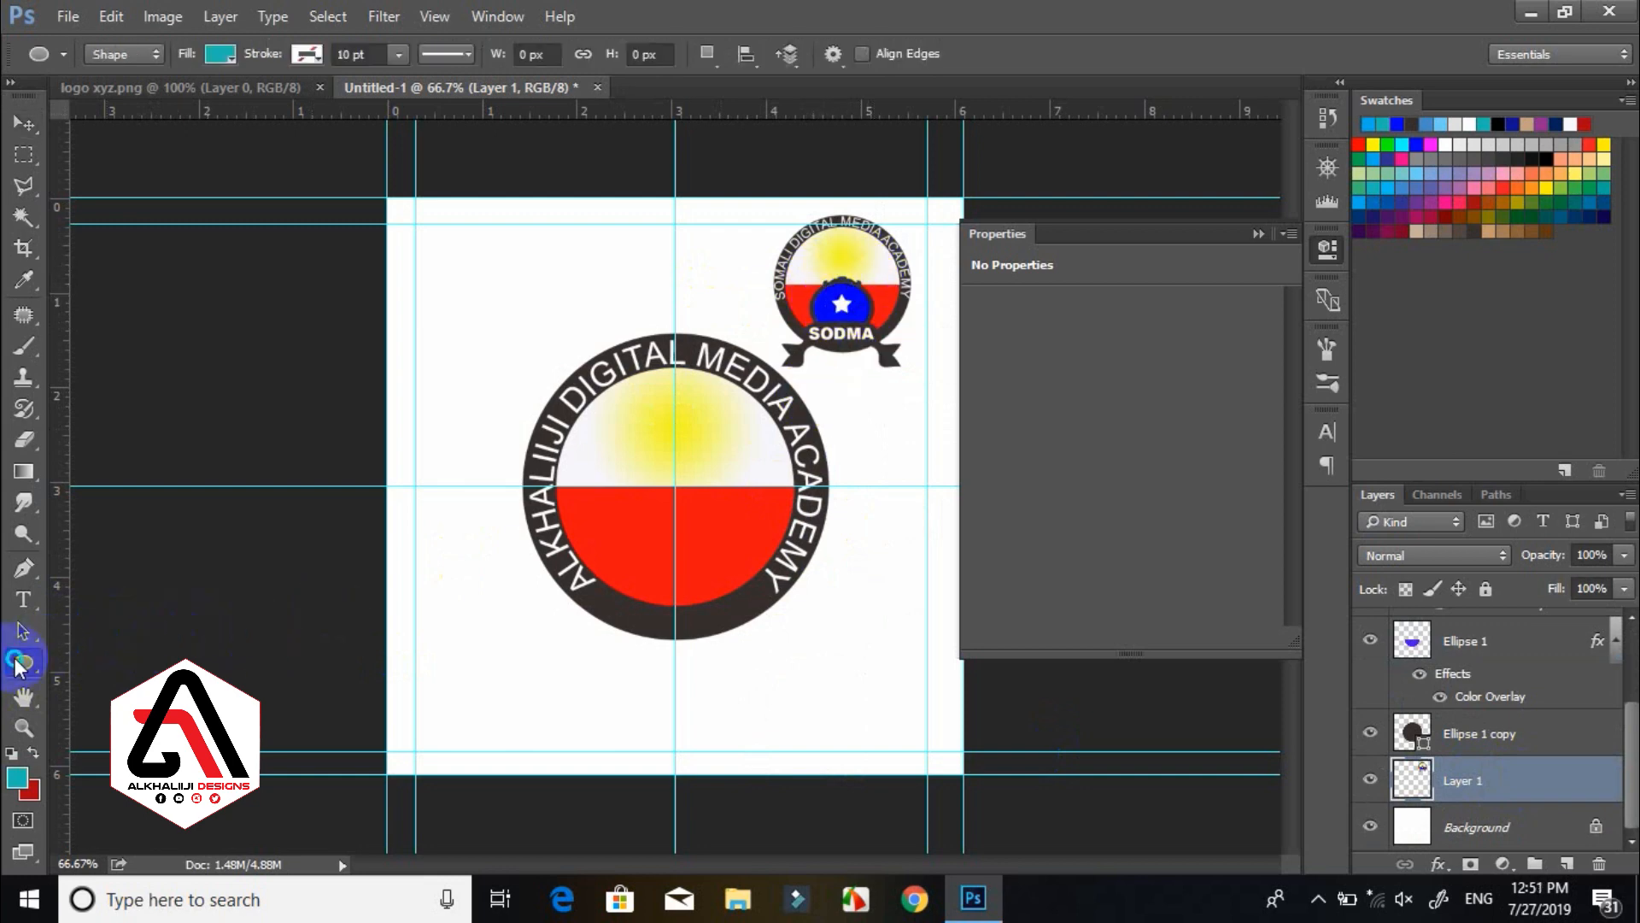
right_click(20, 664)
left_click(123, 773)
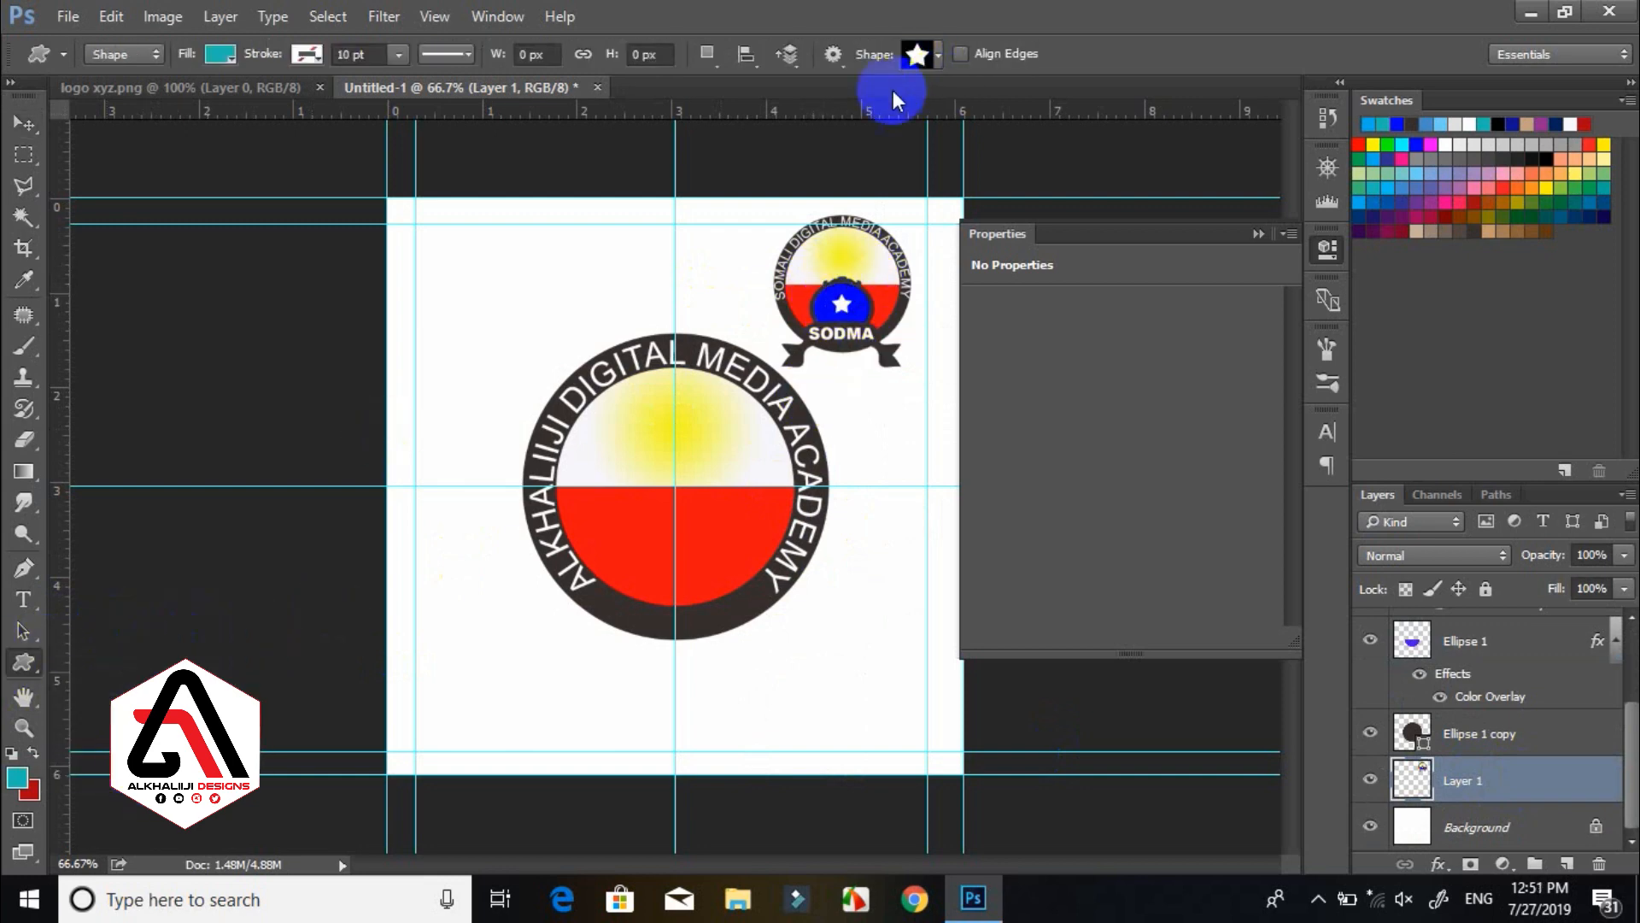
left_click(937, 56)
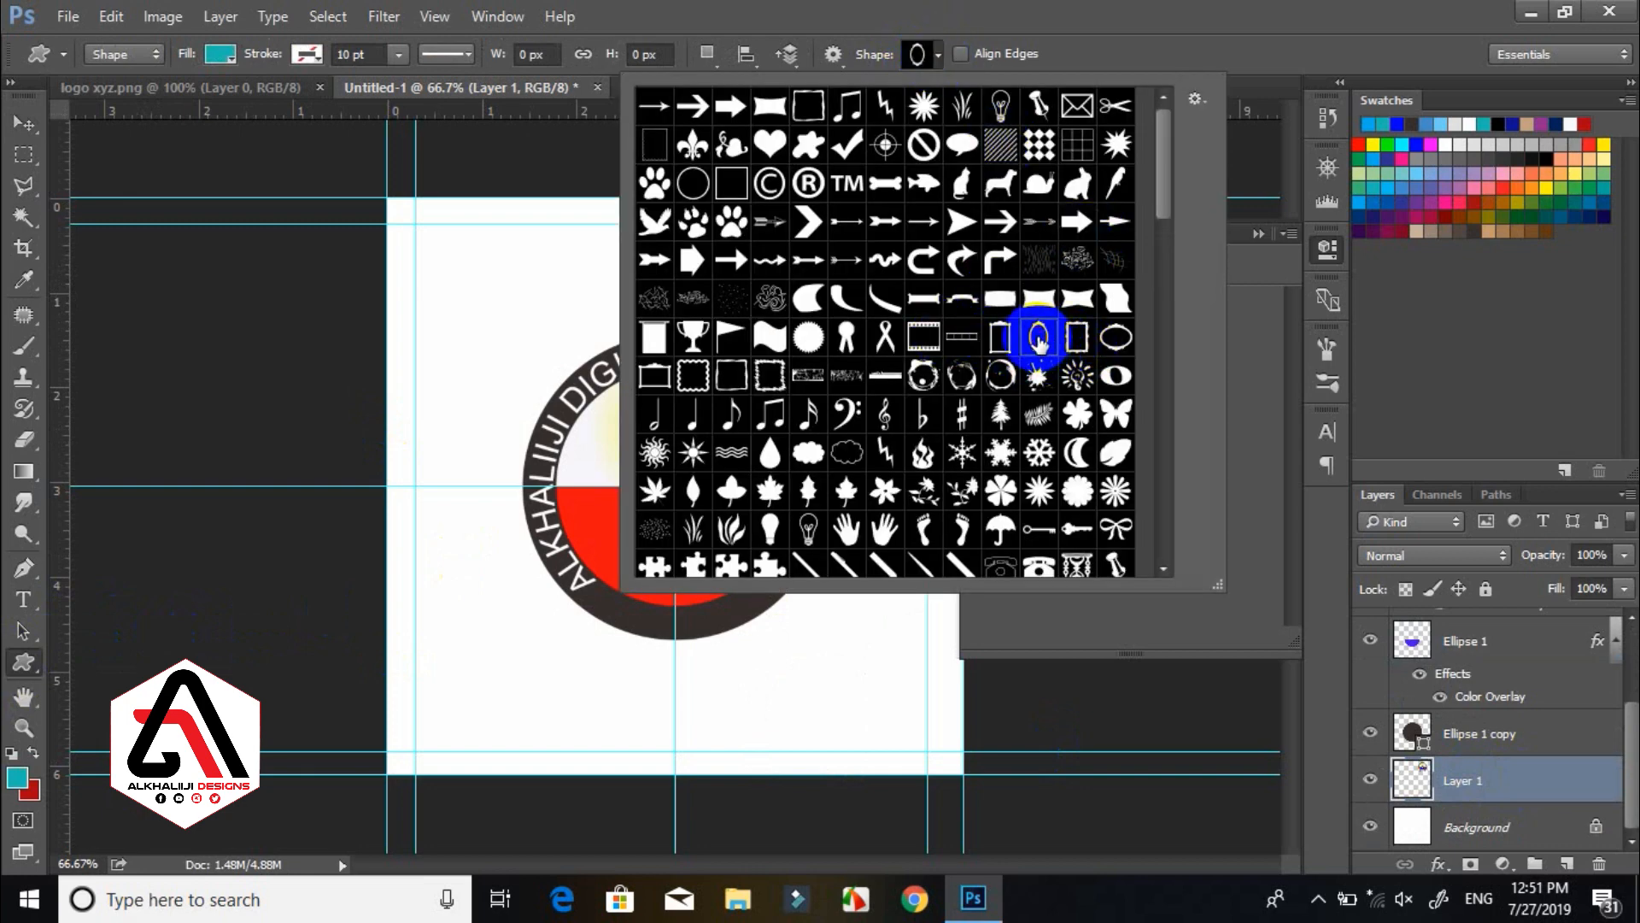
left_click(615, 469)
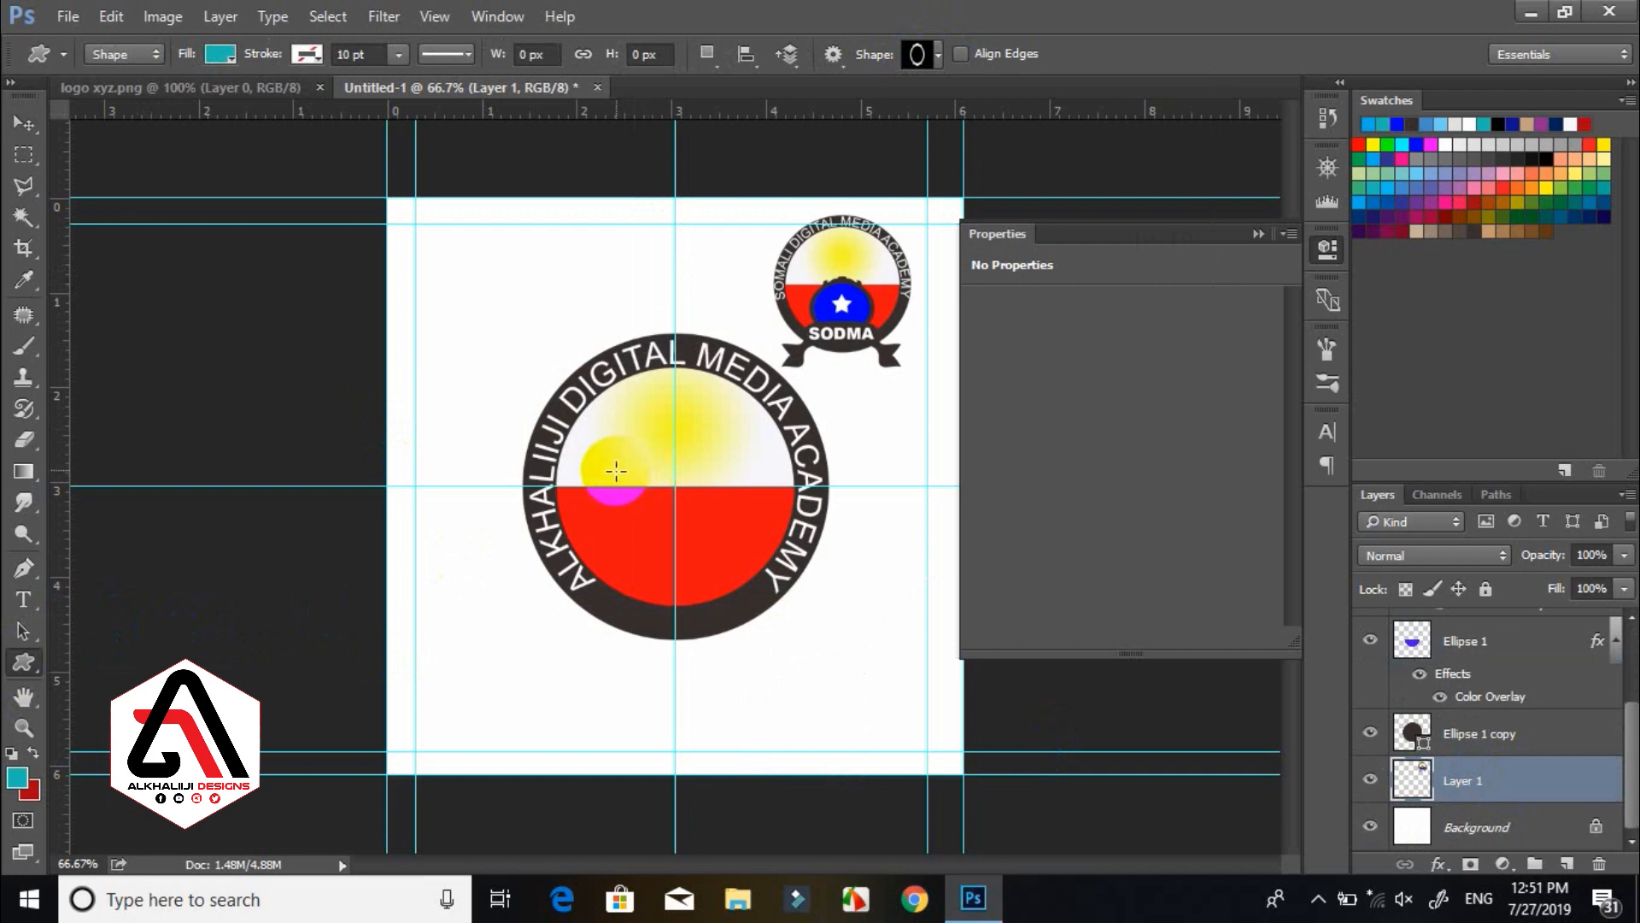
left_click_drag(623, 488, 757, 587)
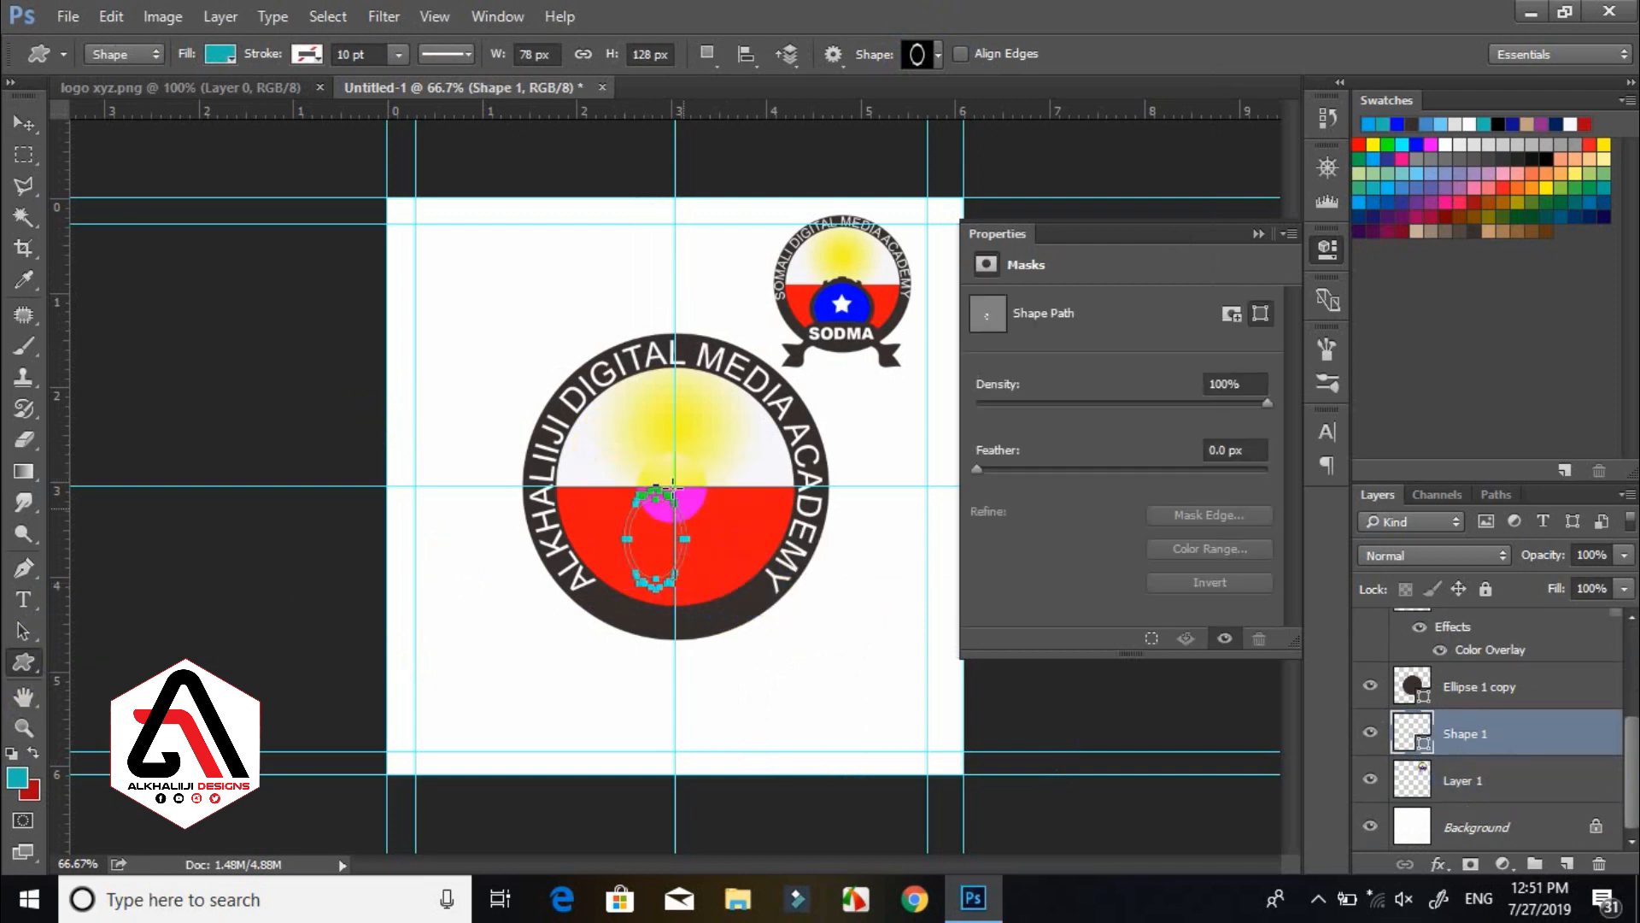
Widen the oval frame to about 137 px so it is nearly round.
key("ctrl+t")
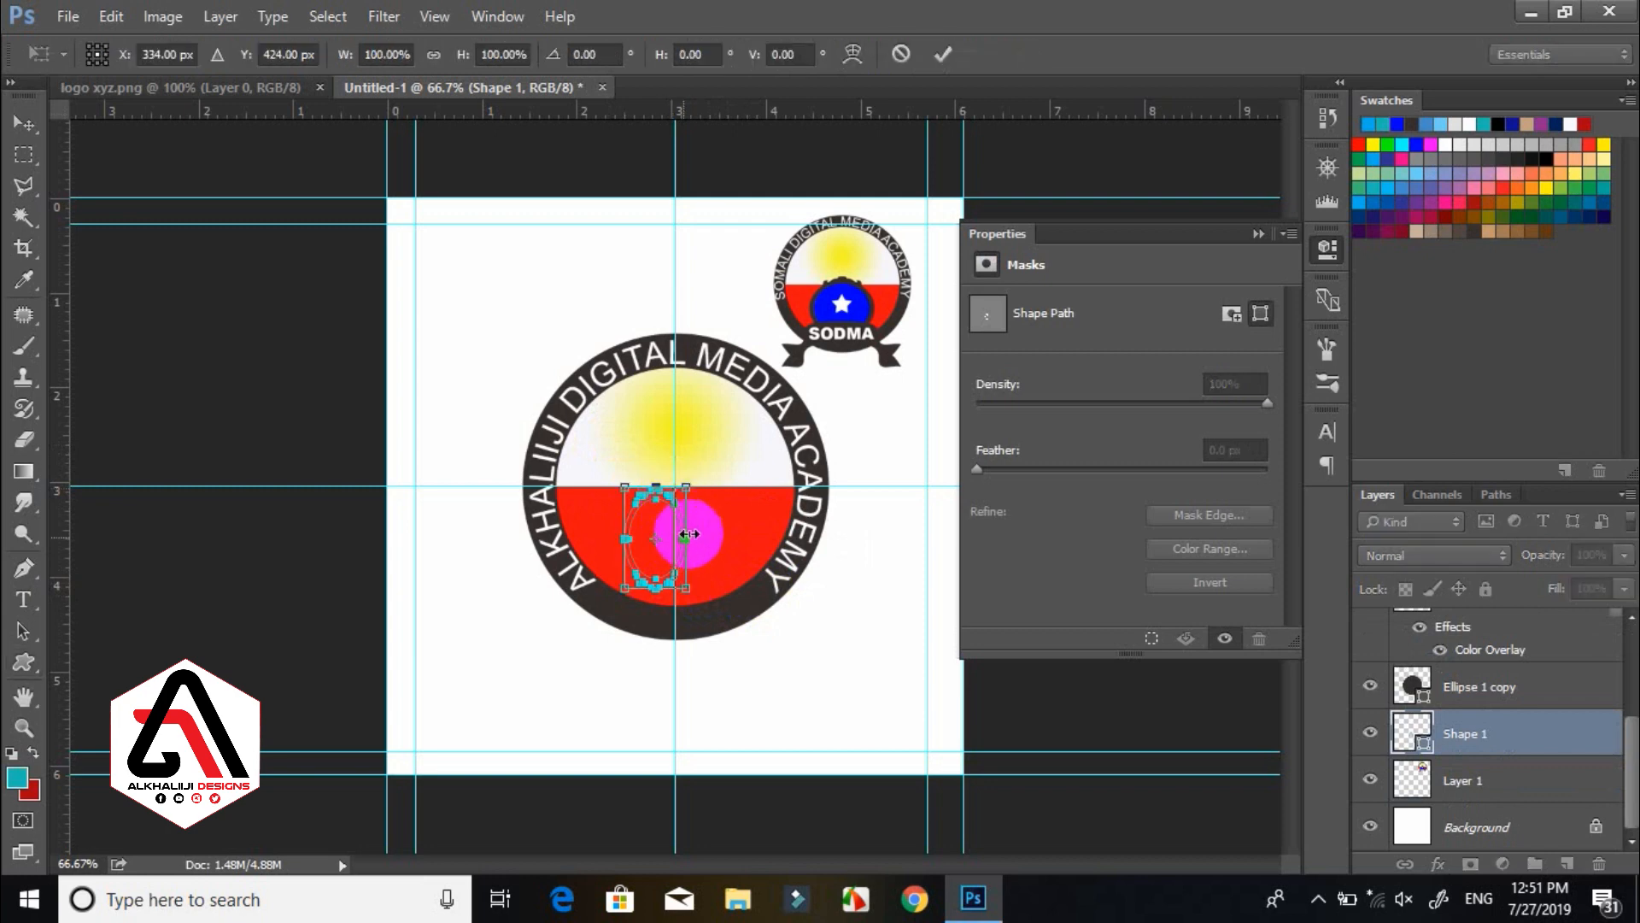
left_click_drag(690, 535, 734, 533)
key("Return")
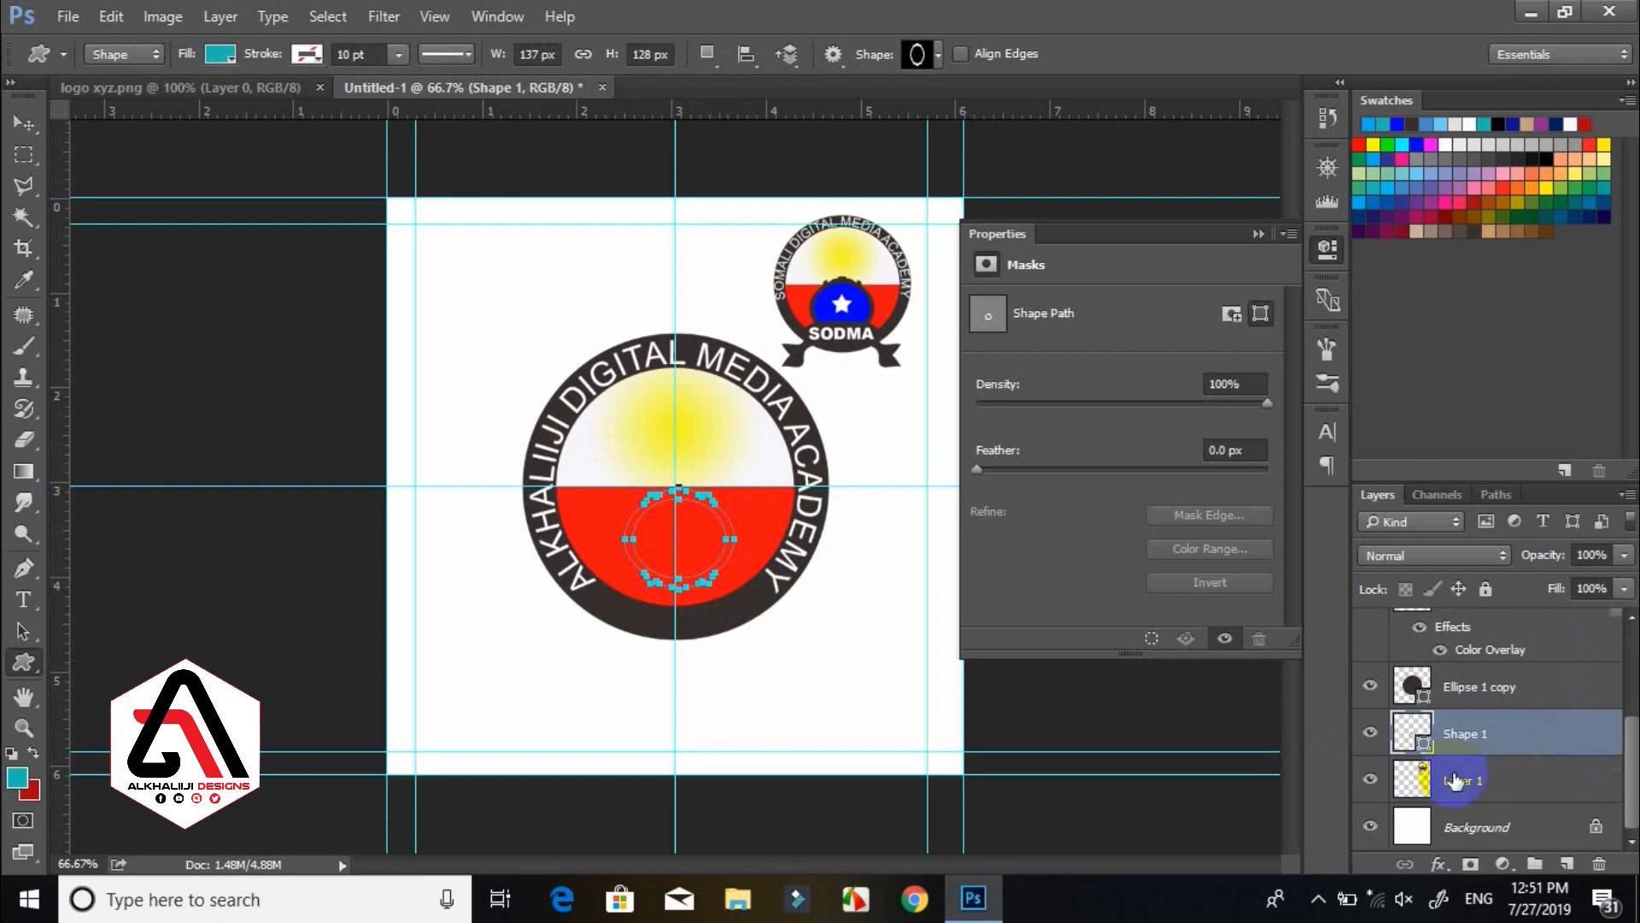
Move the oval frame's layer Shape 1 above Layer 2, directly beneath the ALKHALIIJI text layer.
left_click_drag(1455, 780, 1497, 679)
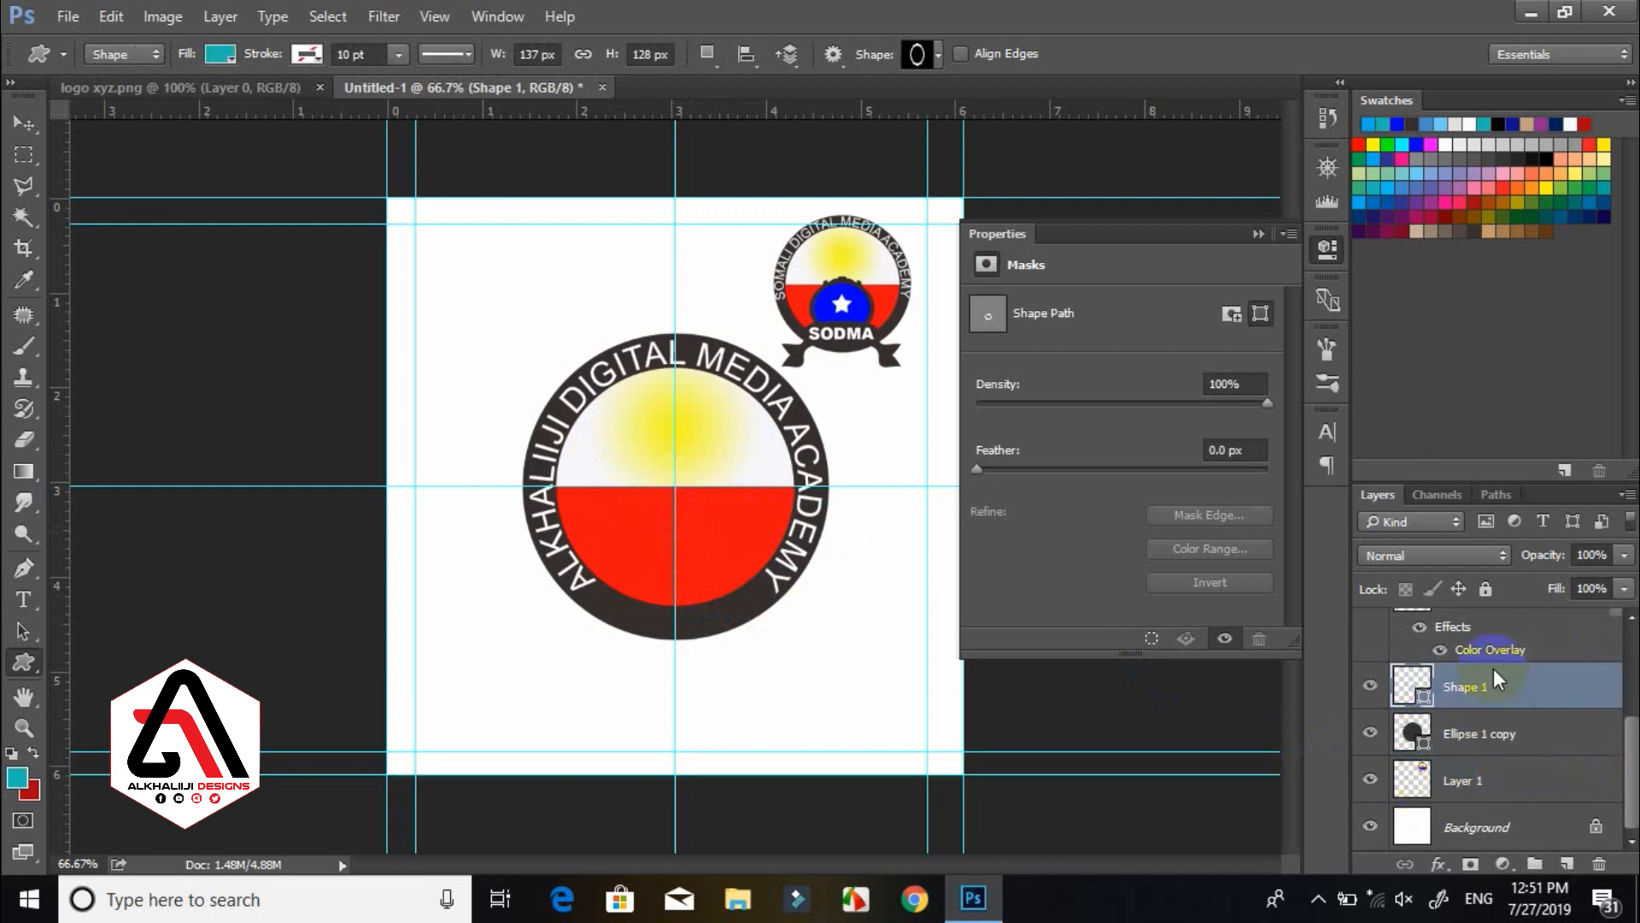
scroll(1629, 747, "up", 3)
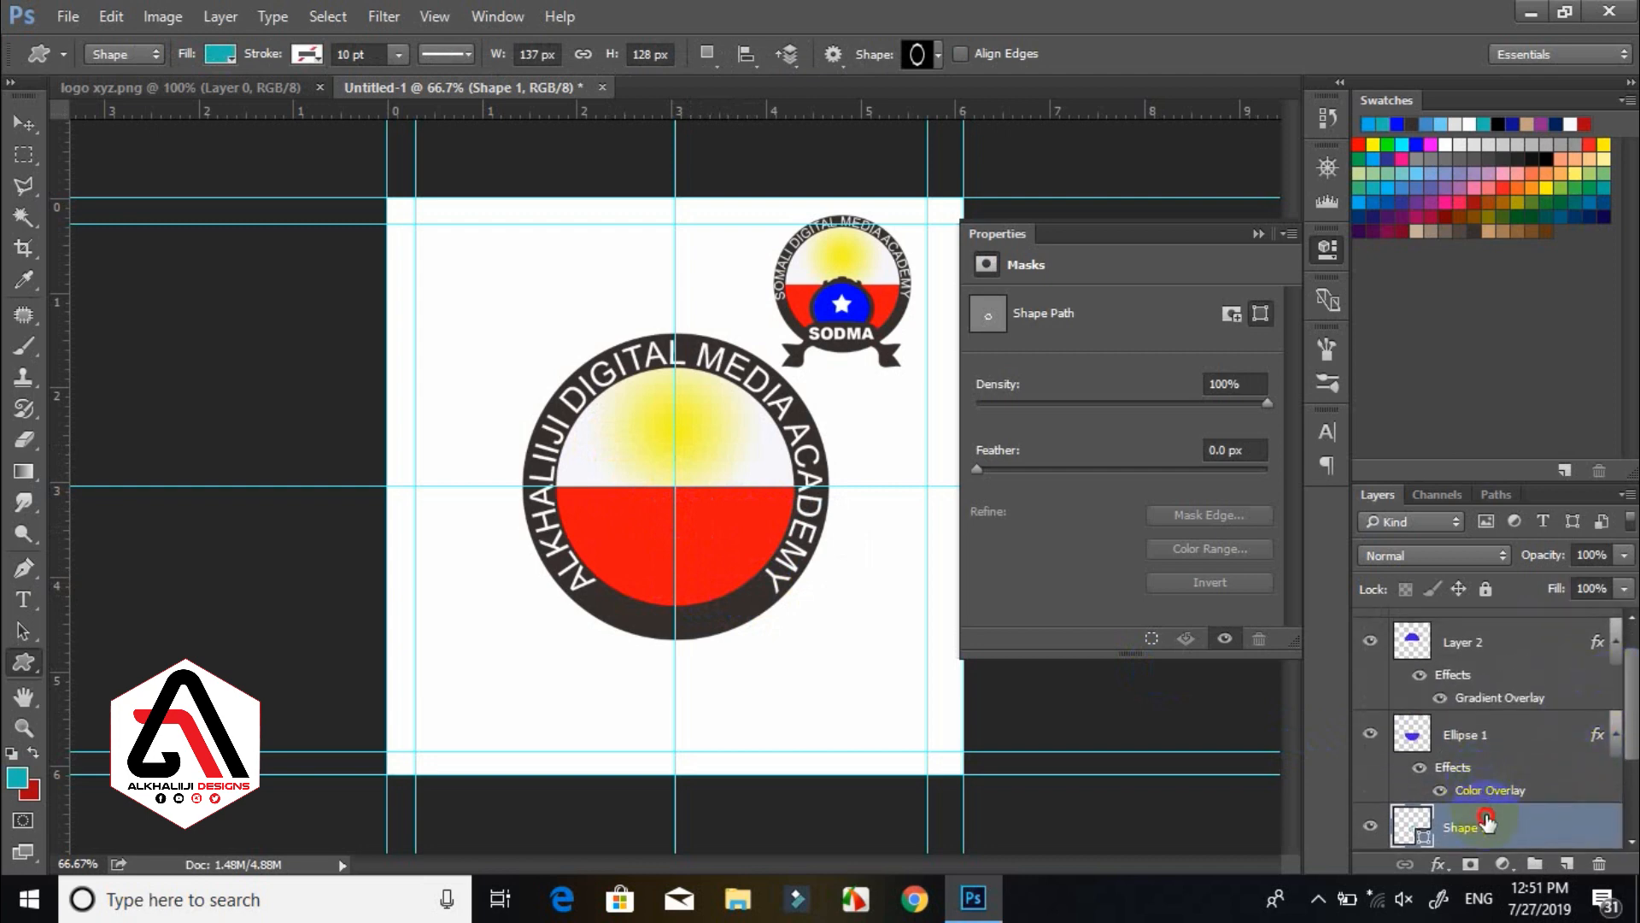
left_click_drag(1500, 828, 1503, 639)
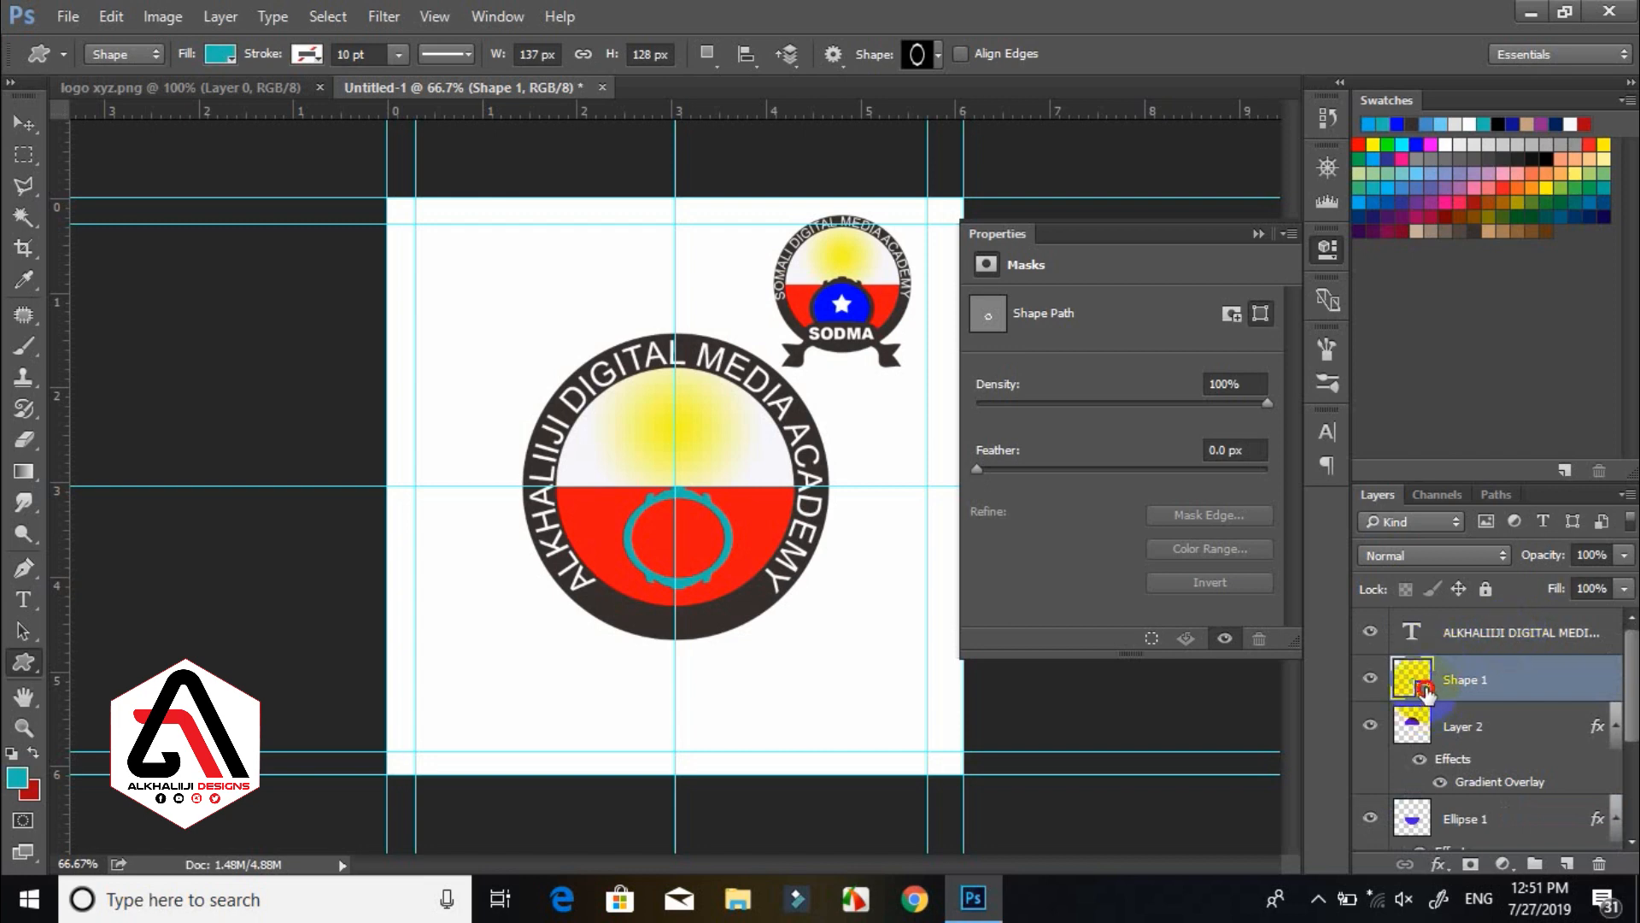
Change the oval frame's fill to the dark ring colour #362f2d by sampling the ring.
double_click(1424, 685)
left_click(729, 632)
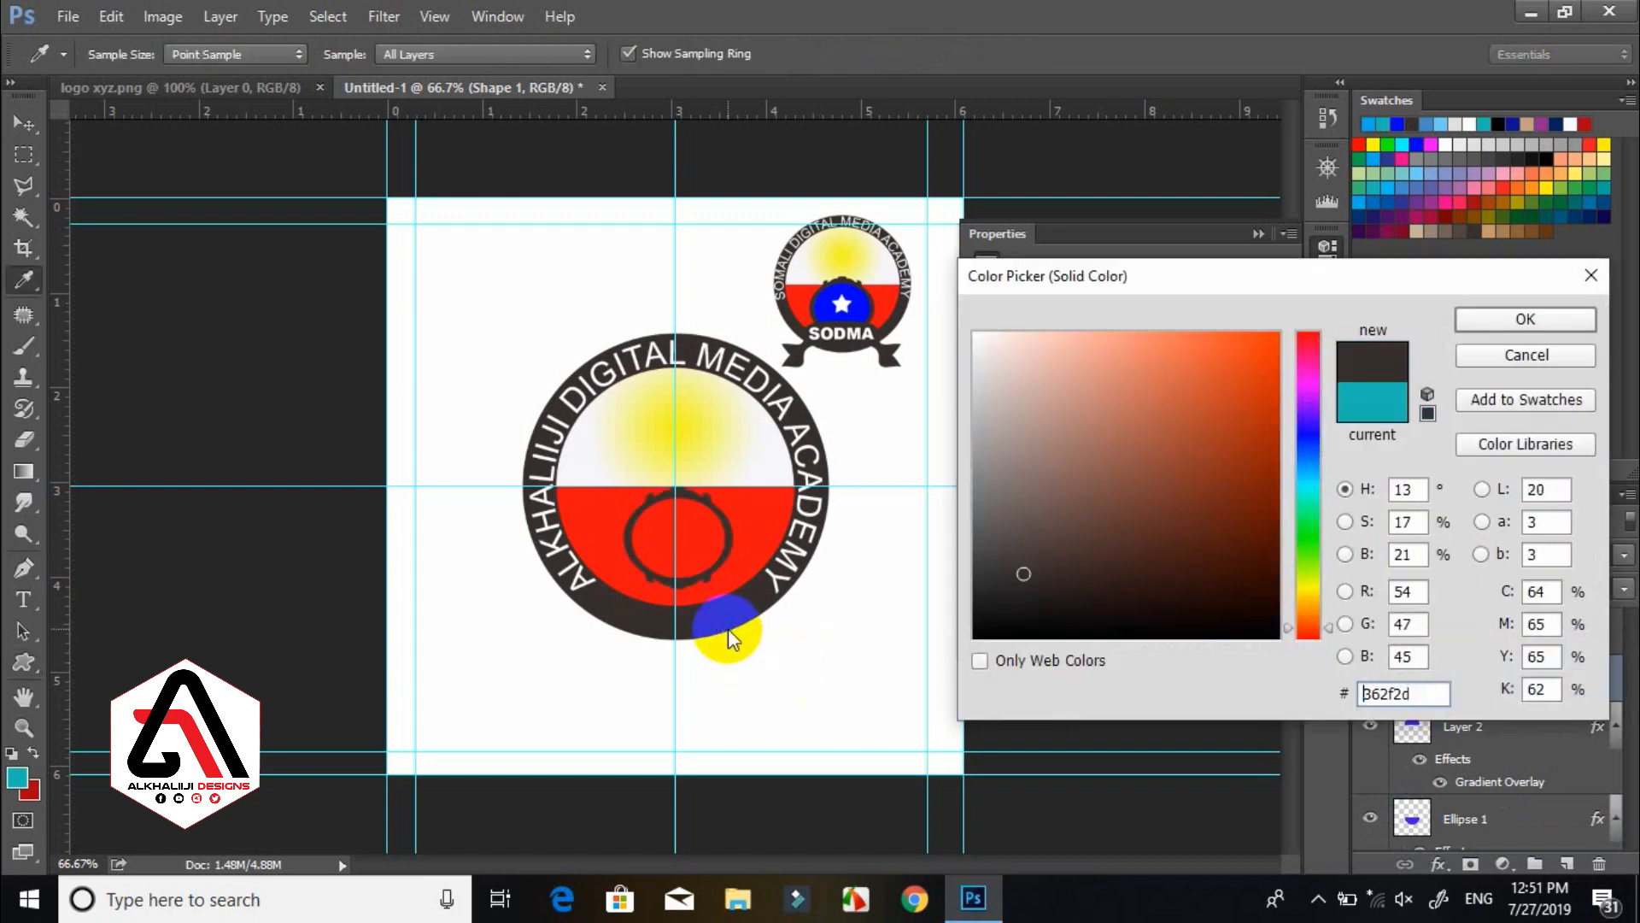
left_click(1502, 330)
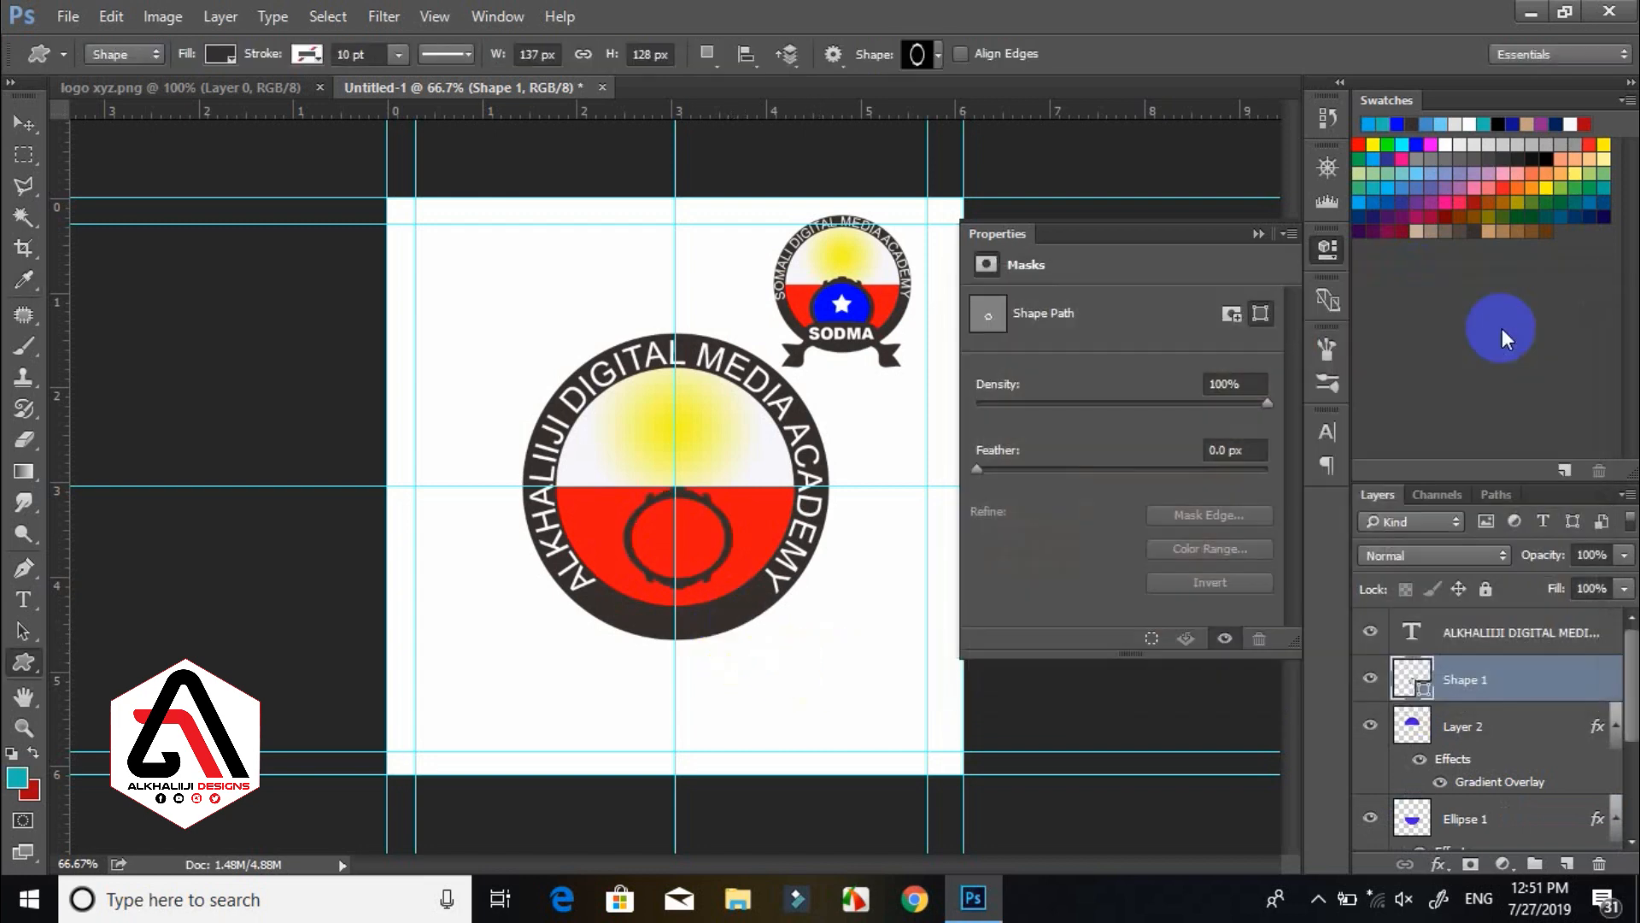
Stretch the frame's height downward to 116.41% and shift it onto the vertical centre guide at X 360.5 px.
key("ctrl+t")
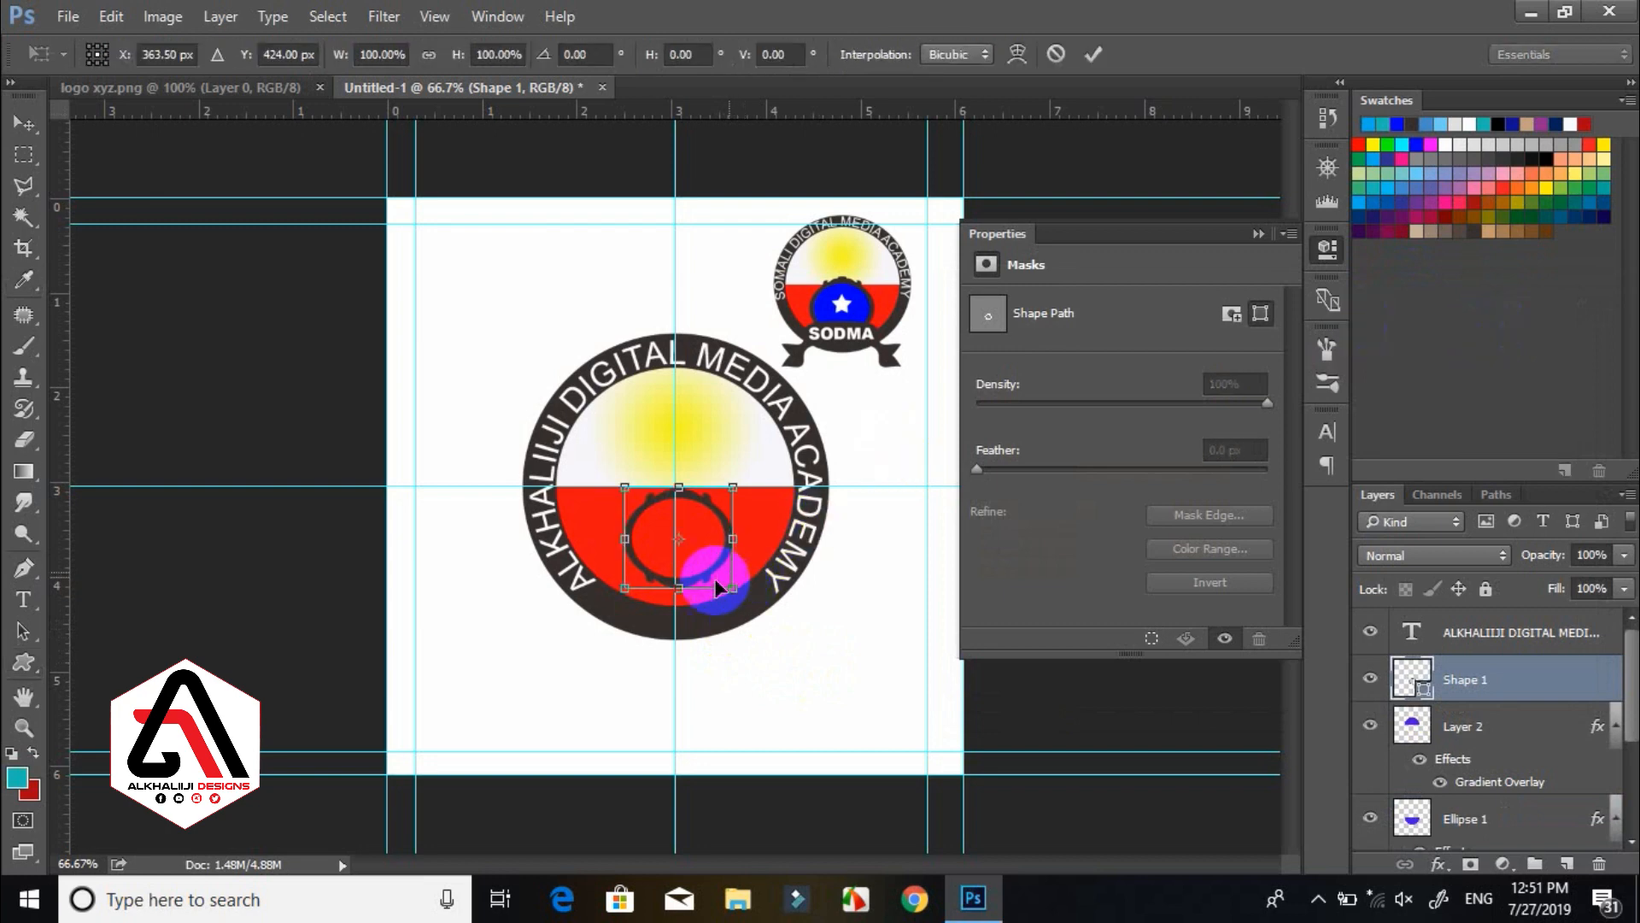
left_click_drag(681, 602, 682, 605)
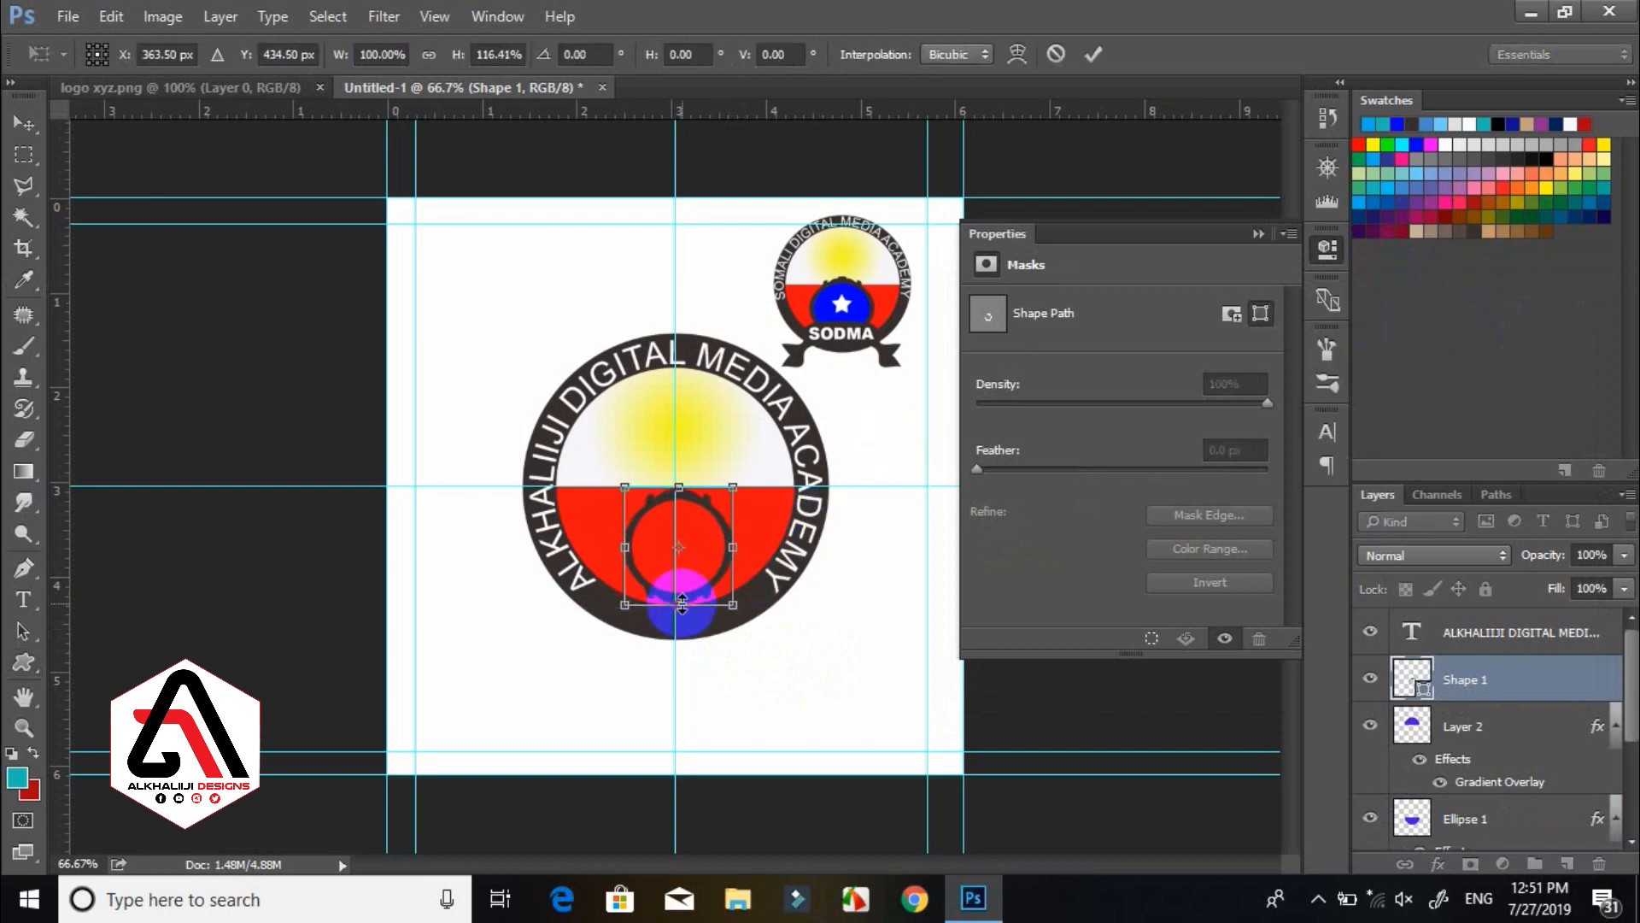
key("Return")
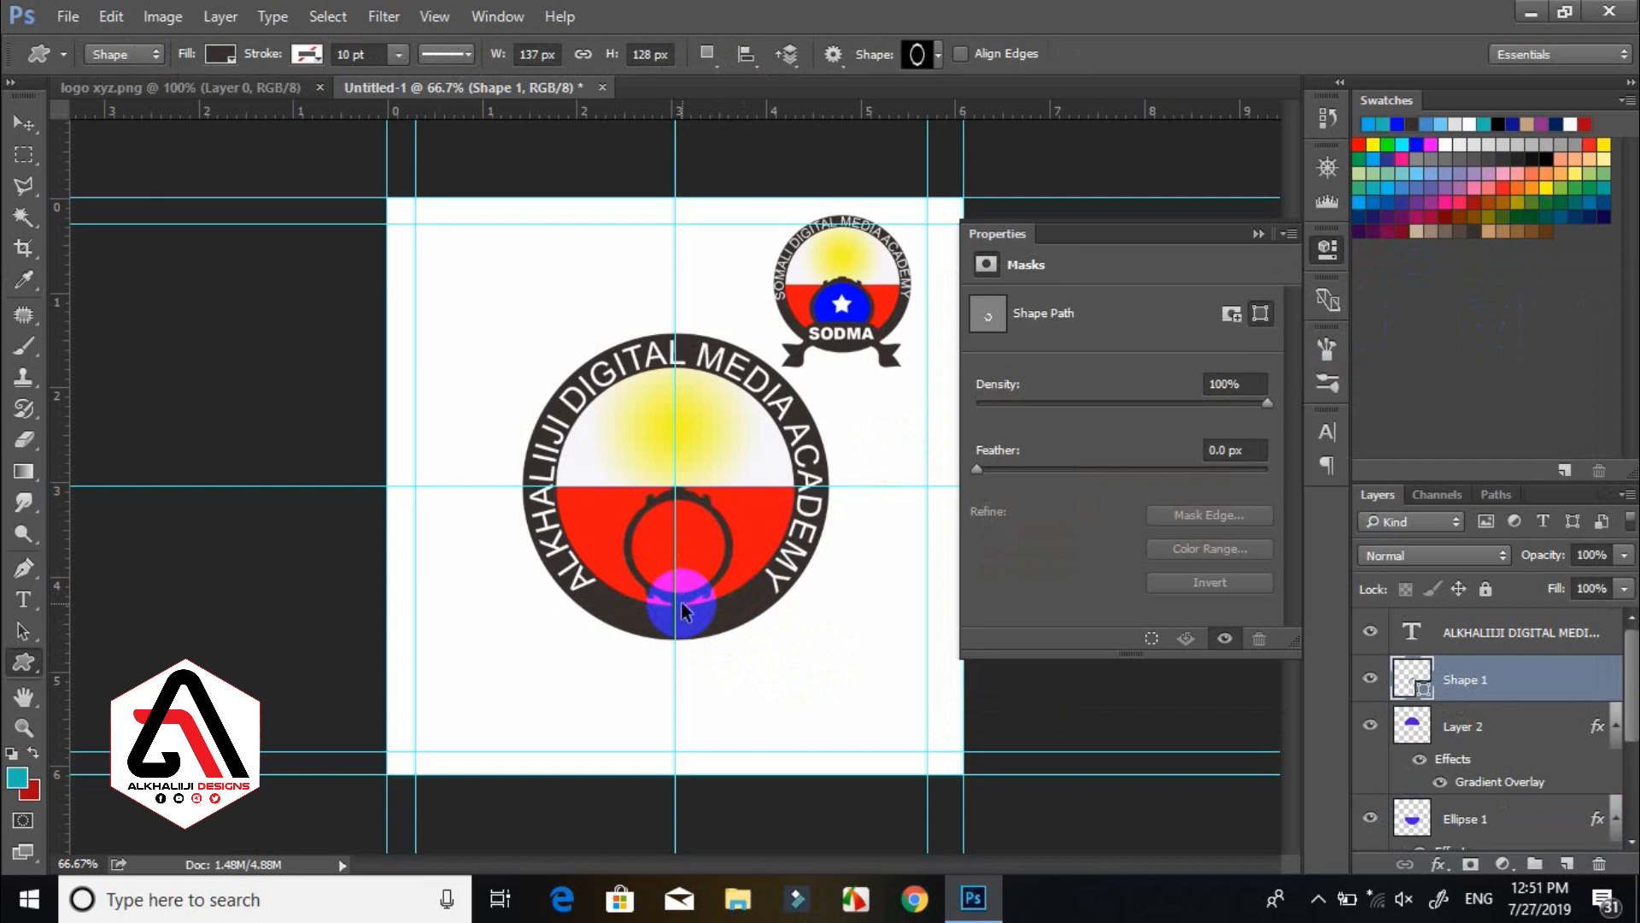
key("ctrl+t")
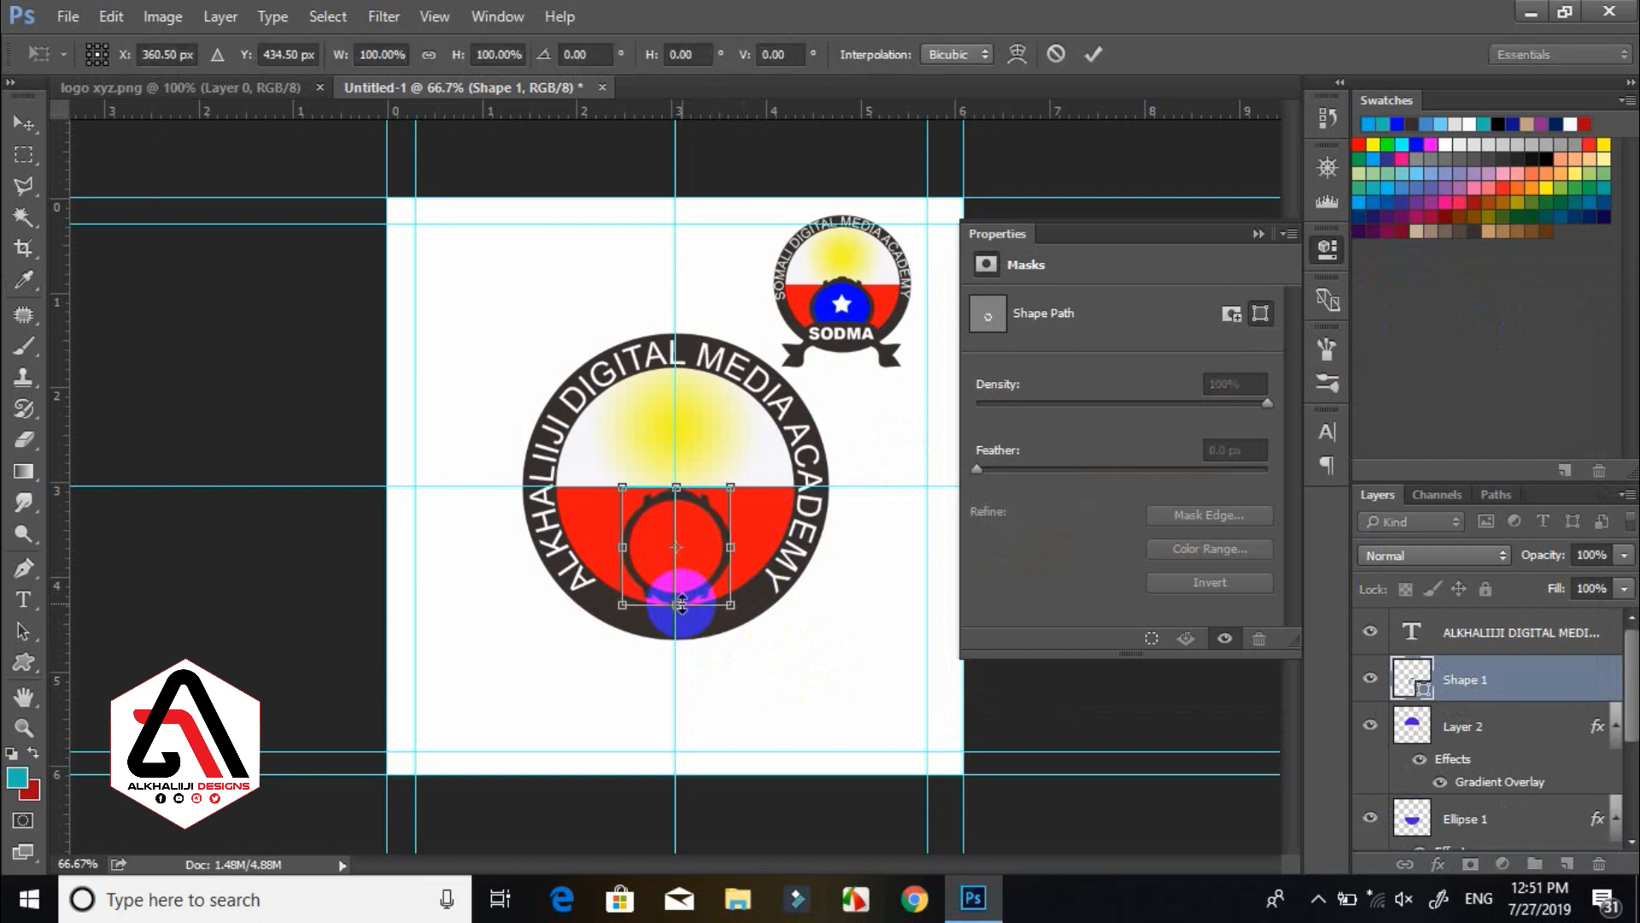
key("Return")
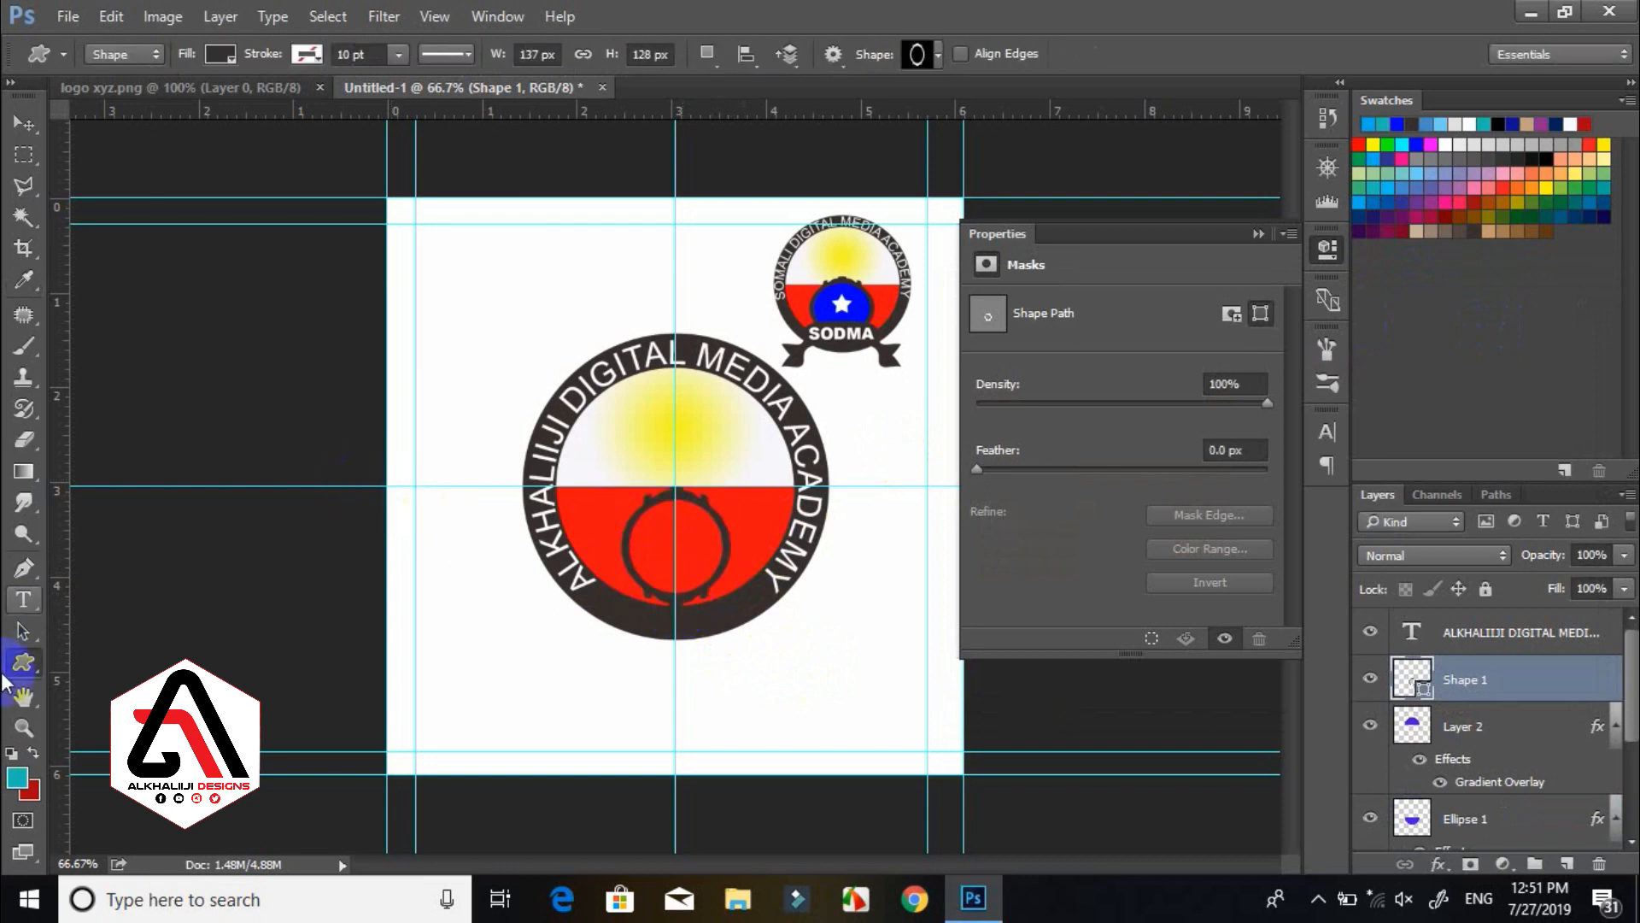
Draw a curved ribbon banner custom shape about 332 × 86 px below the ring's lower edge.
left_click(938, 54)
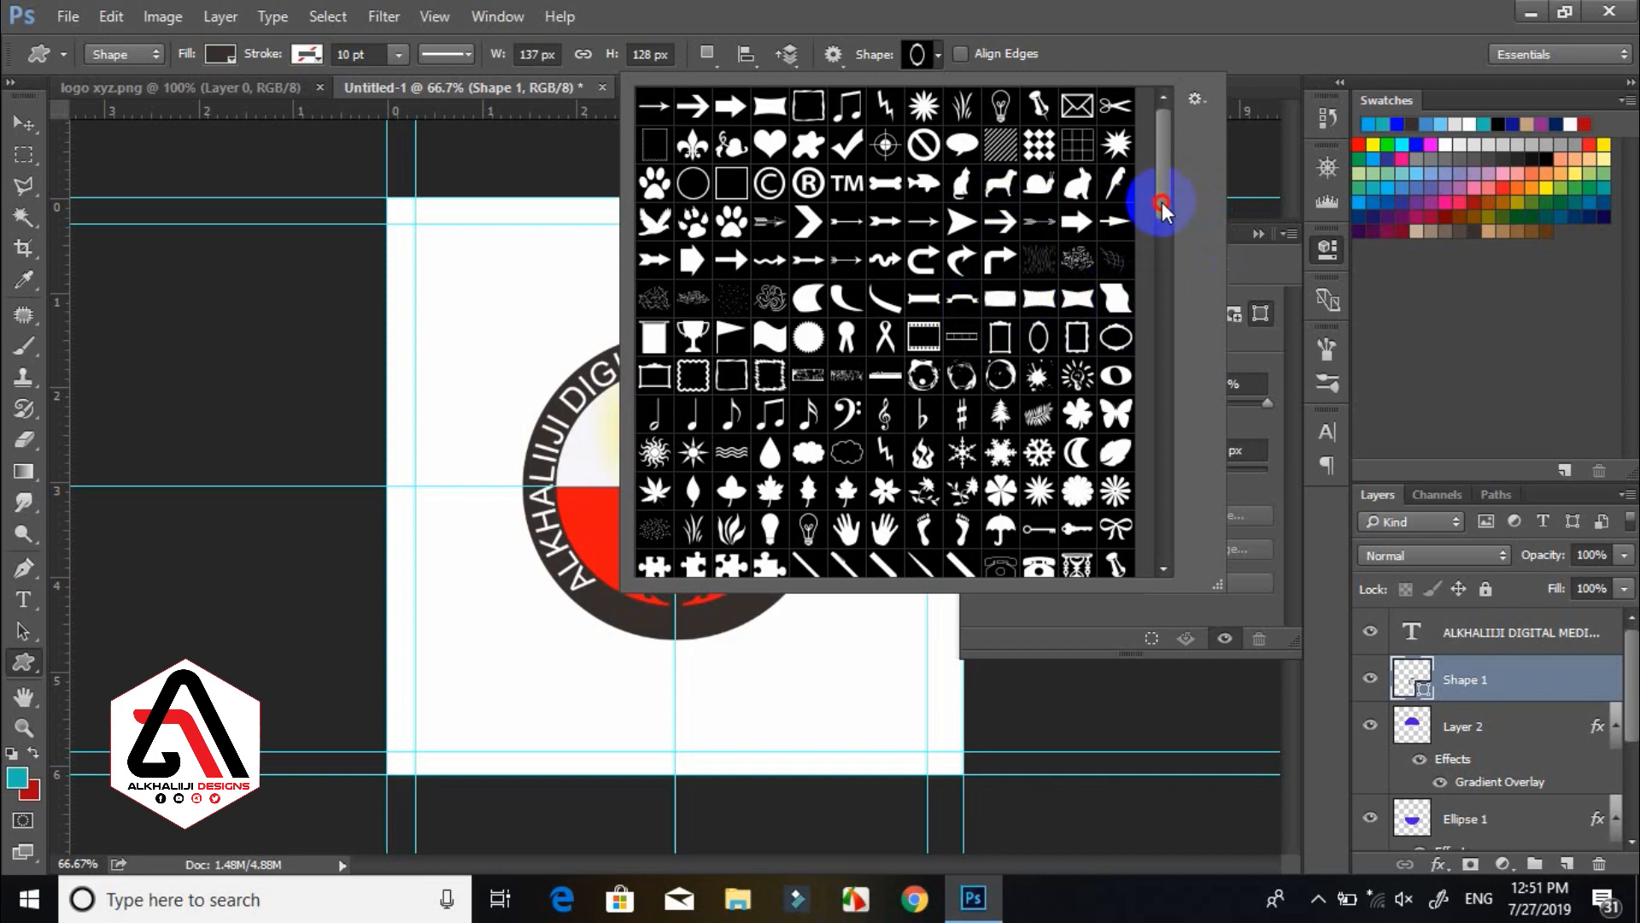
mouse_move(1162, 202)
left_mouse_down()
mouse_move(1146, 350)
mouse_move(1143, 205)
left_mouse_up()
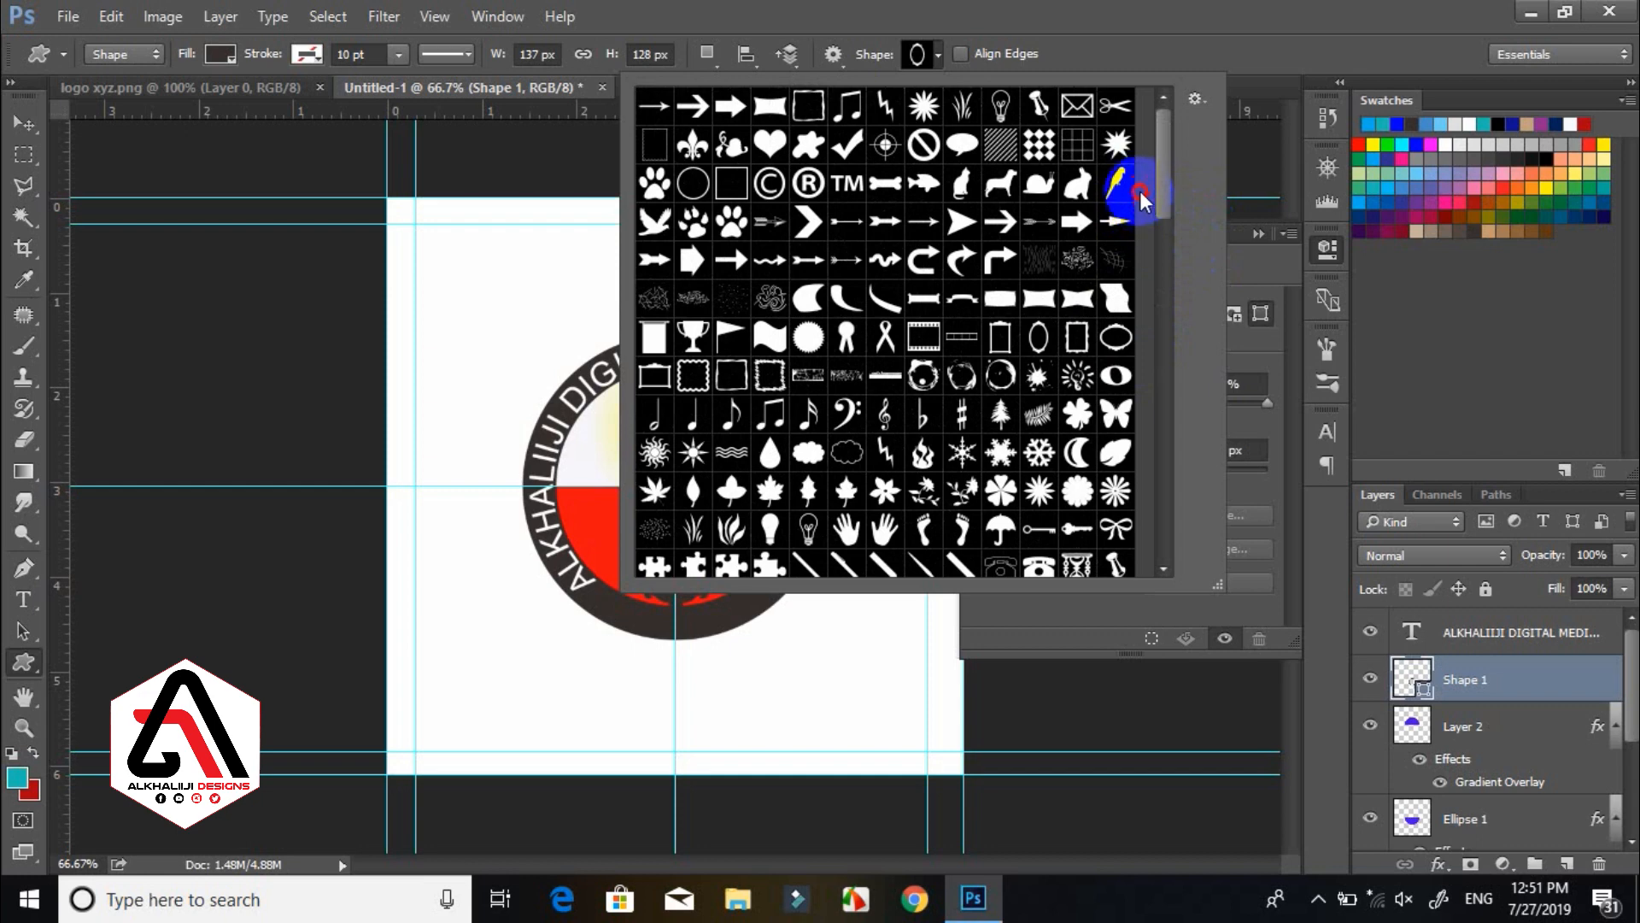
double_click(970, 296)
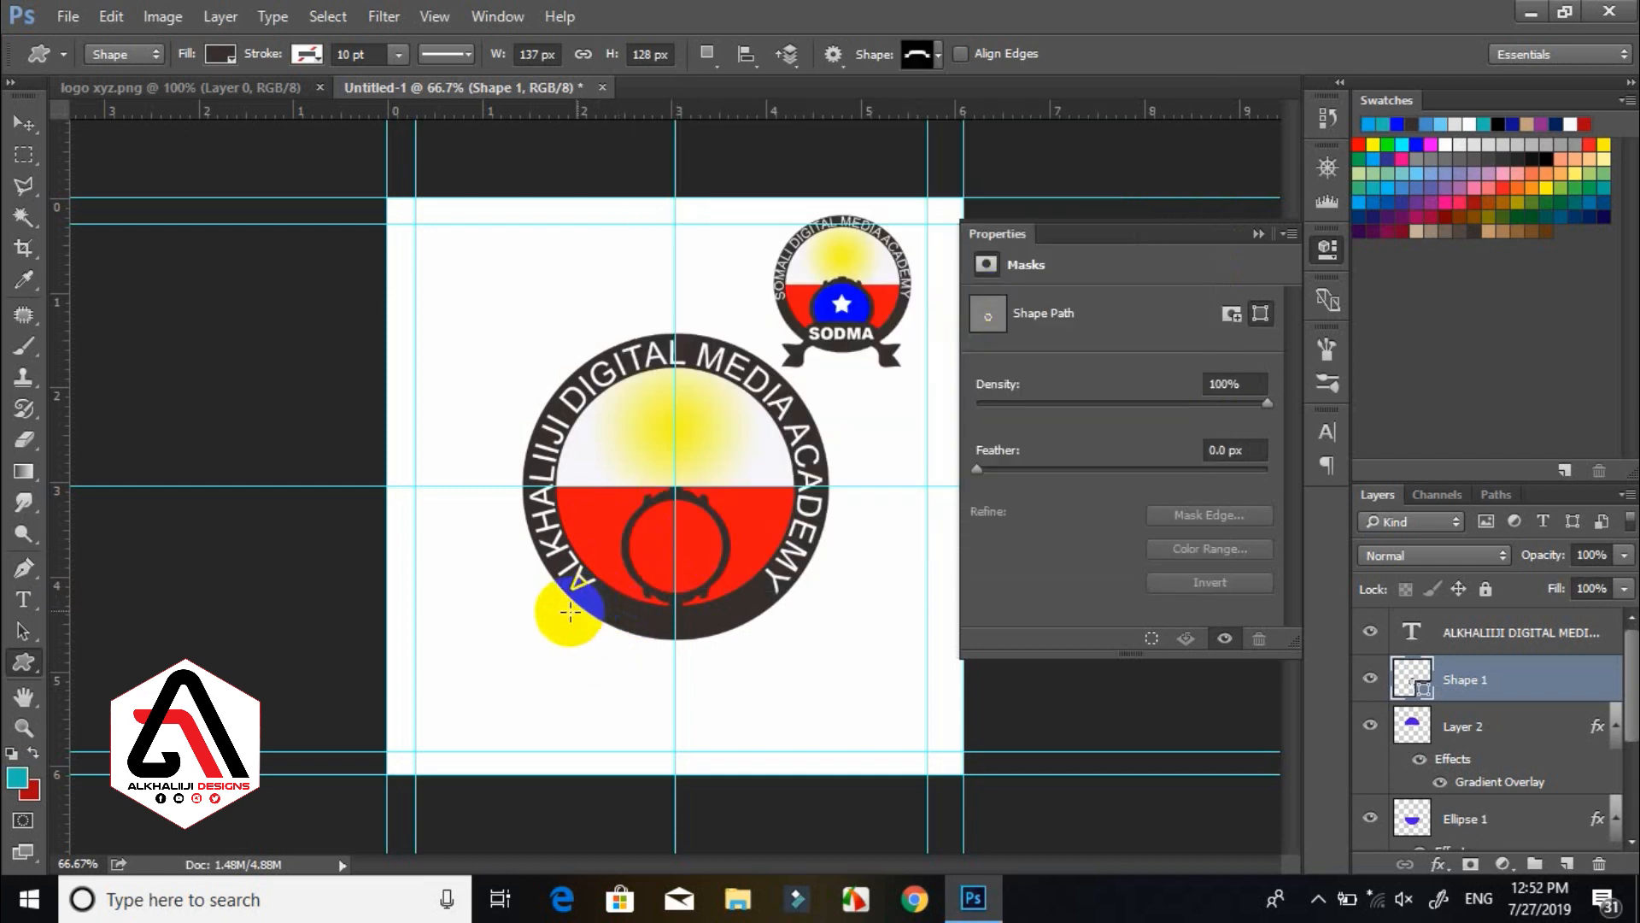
left_click_drag(570, 610, 833, 684)
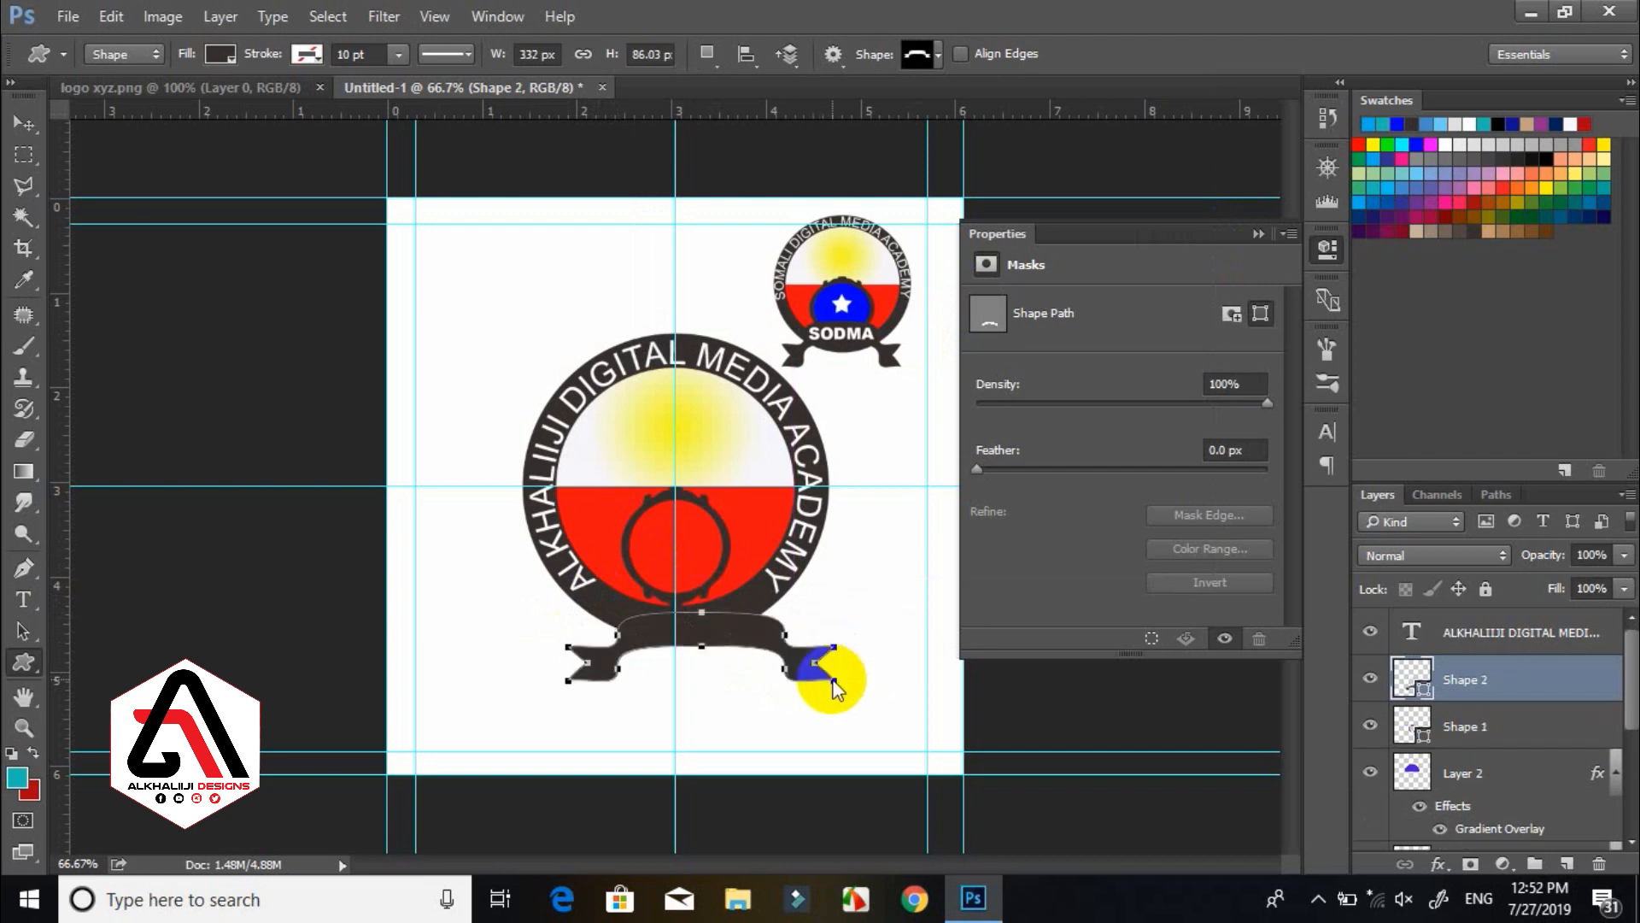
Move the ribbon banner up over the ring's lower edge and centre it around X 357 px, Y 532 px.
left_click(34, 121)
key("ctrl+t")
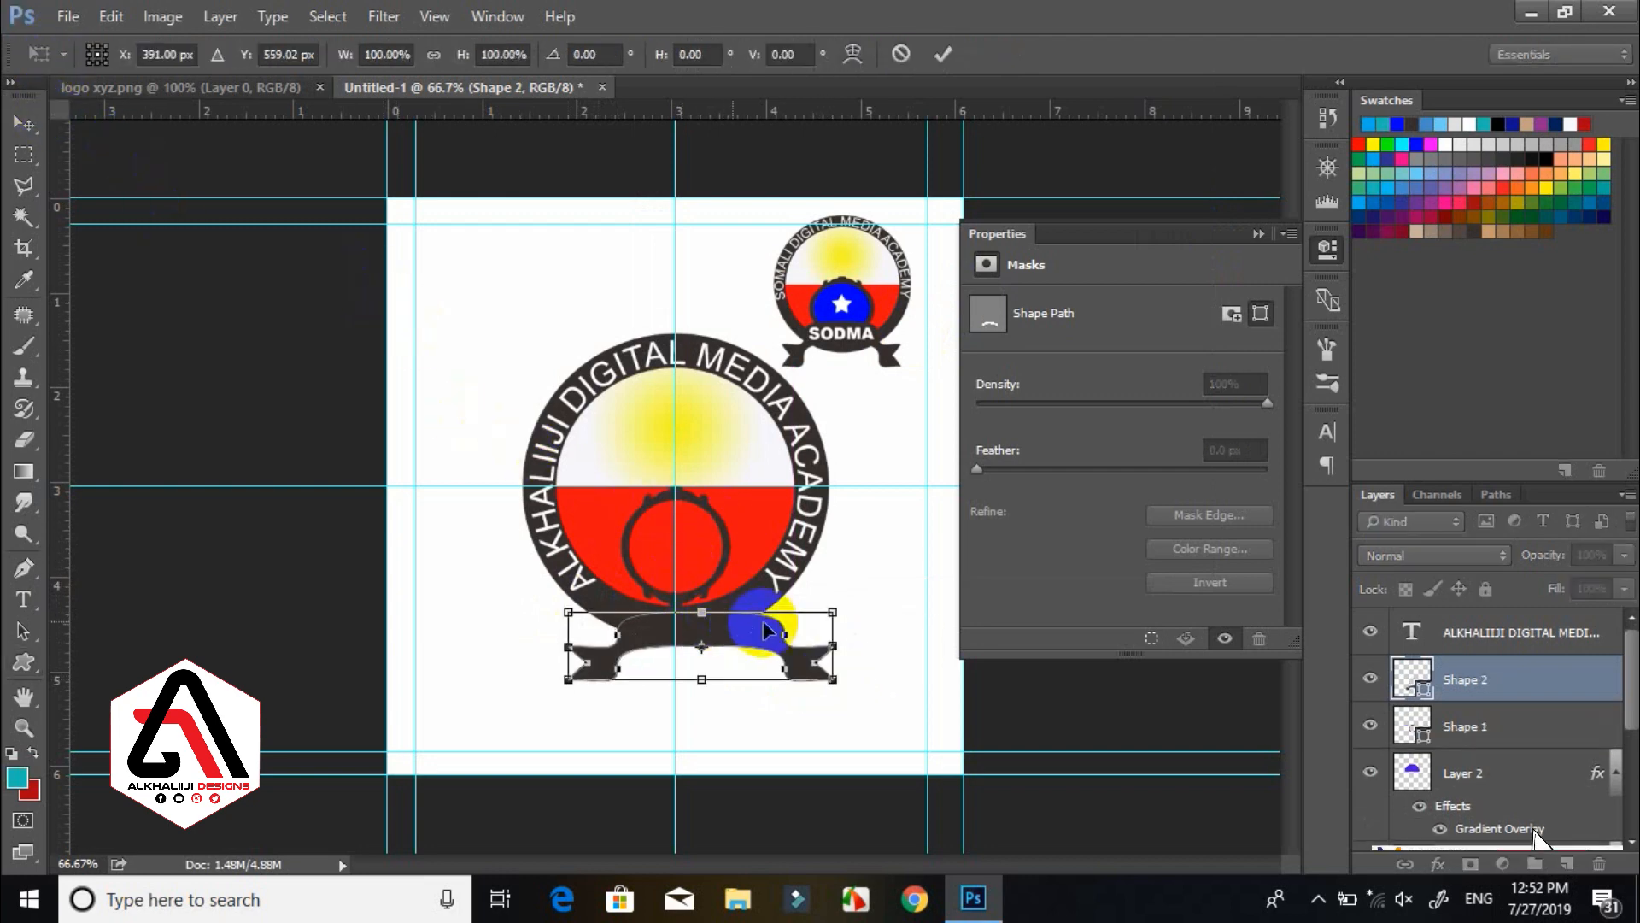
left_click_drag(733, 637, 706, 610)
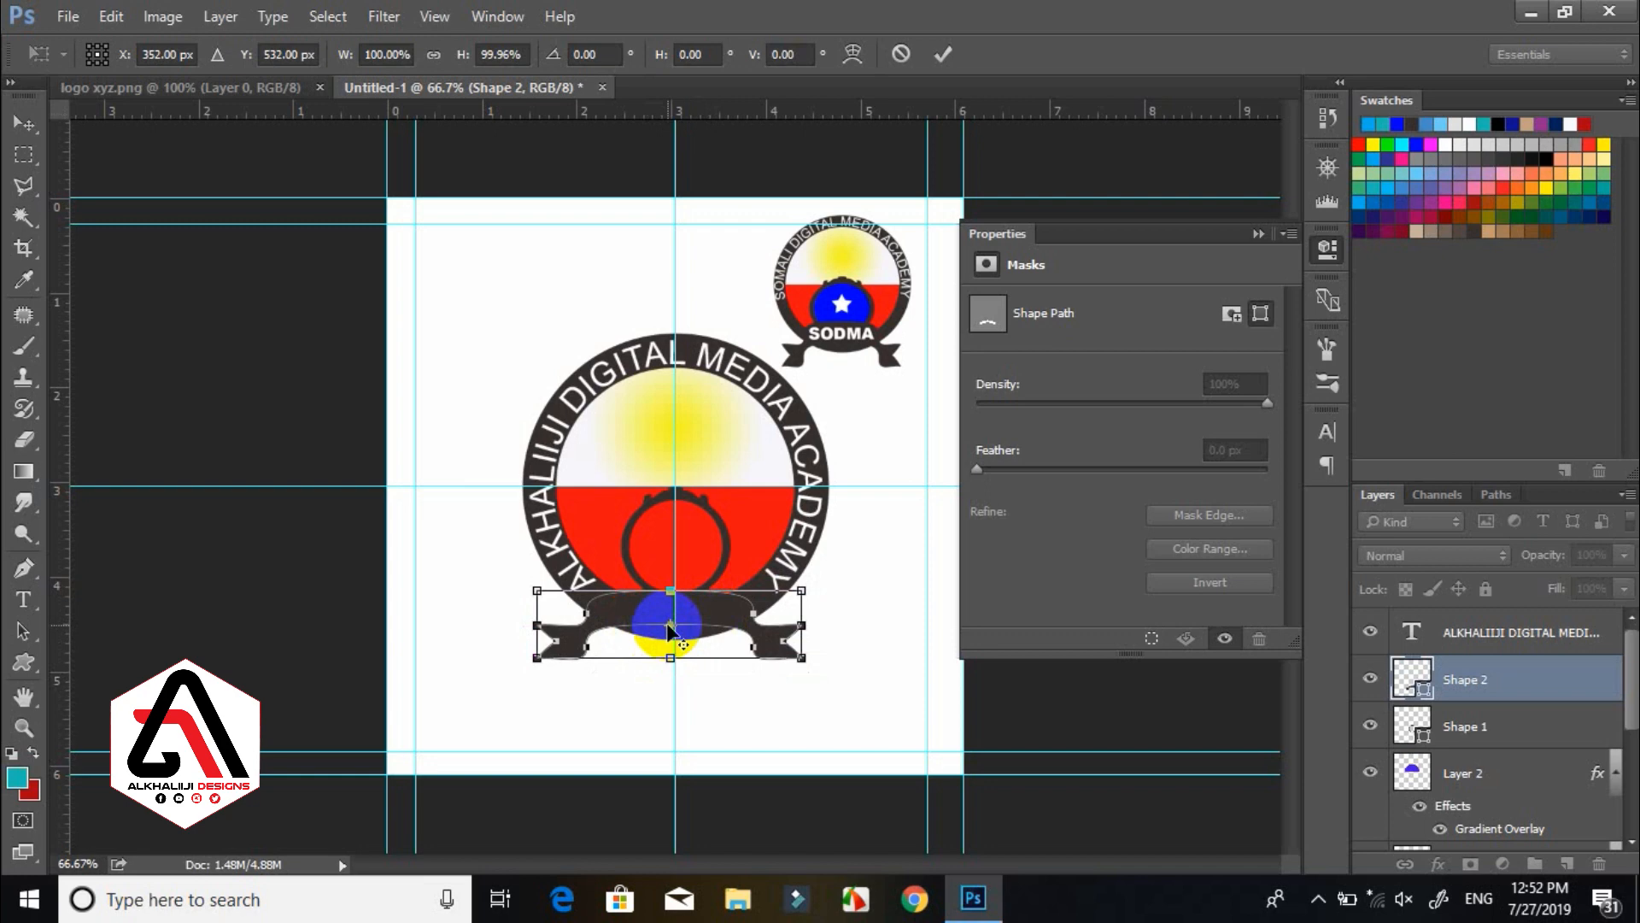
key("Right")
key("Right")
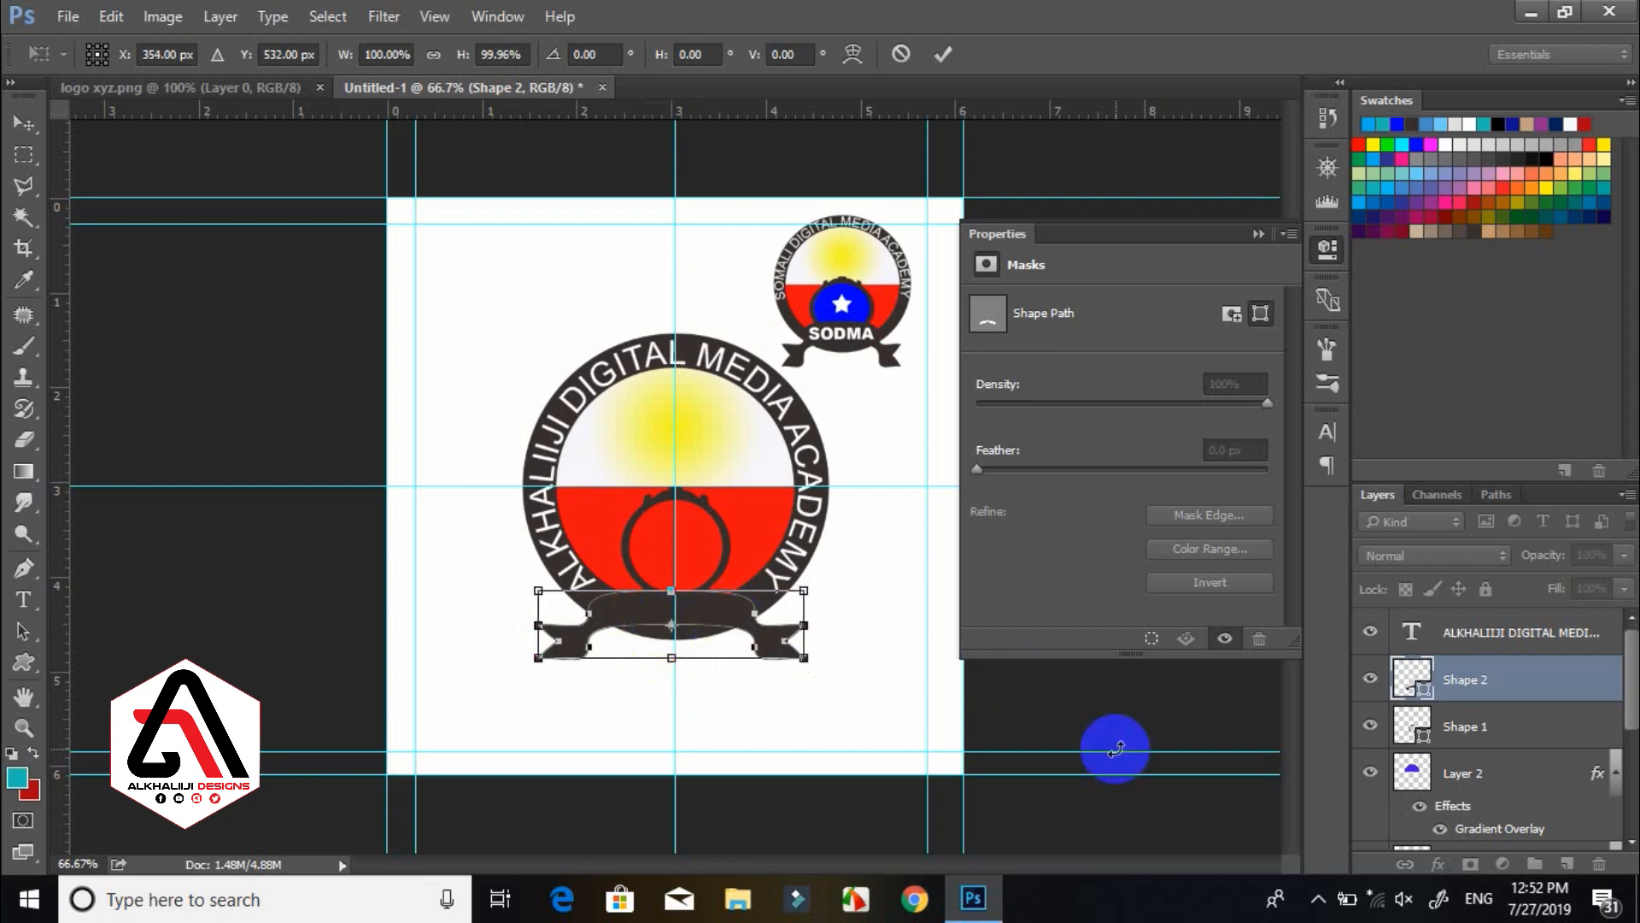
key("Return")
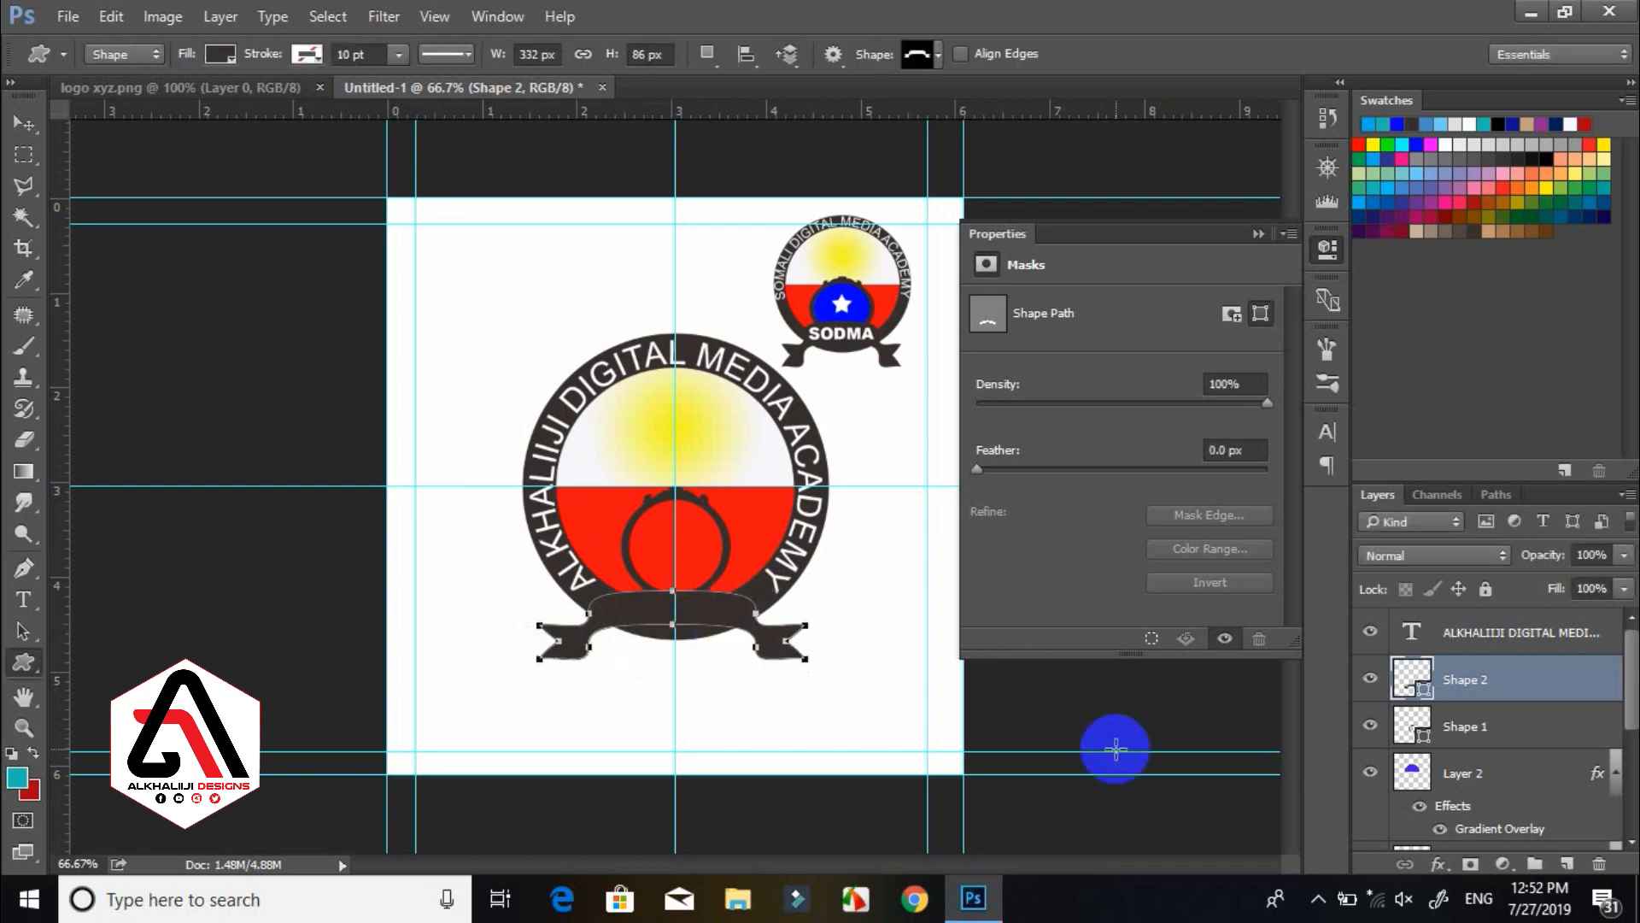
key("ctrl+t")
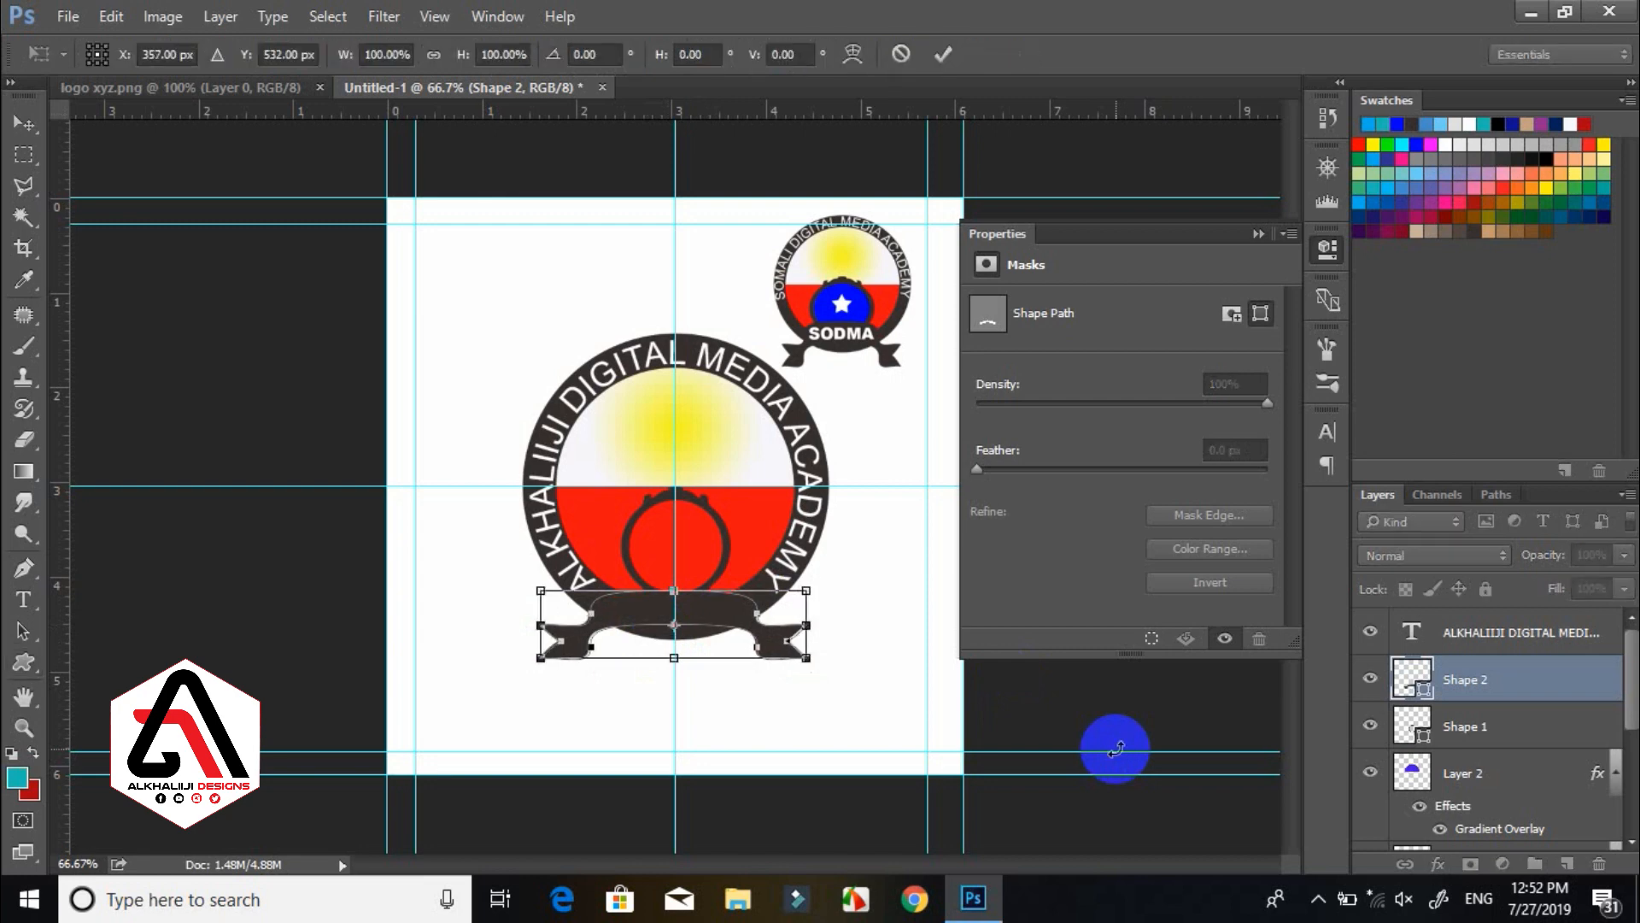
key("Return")
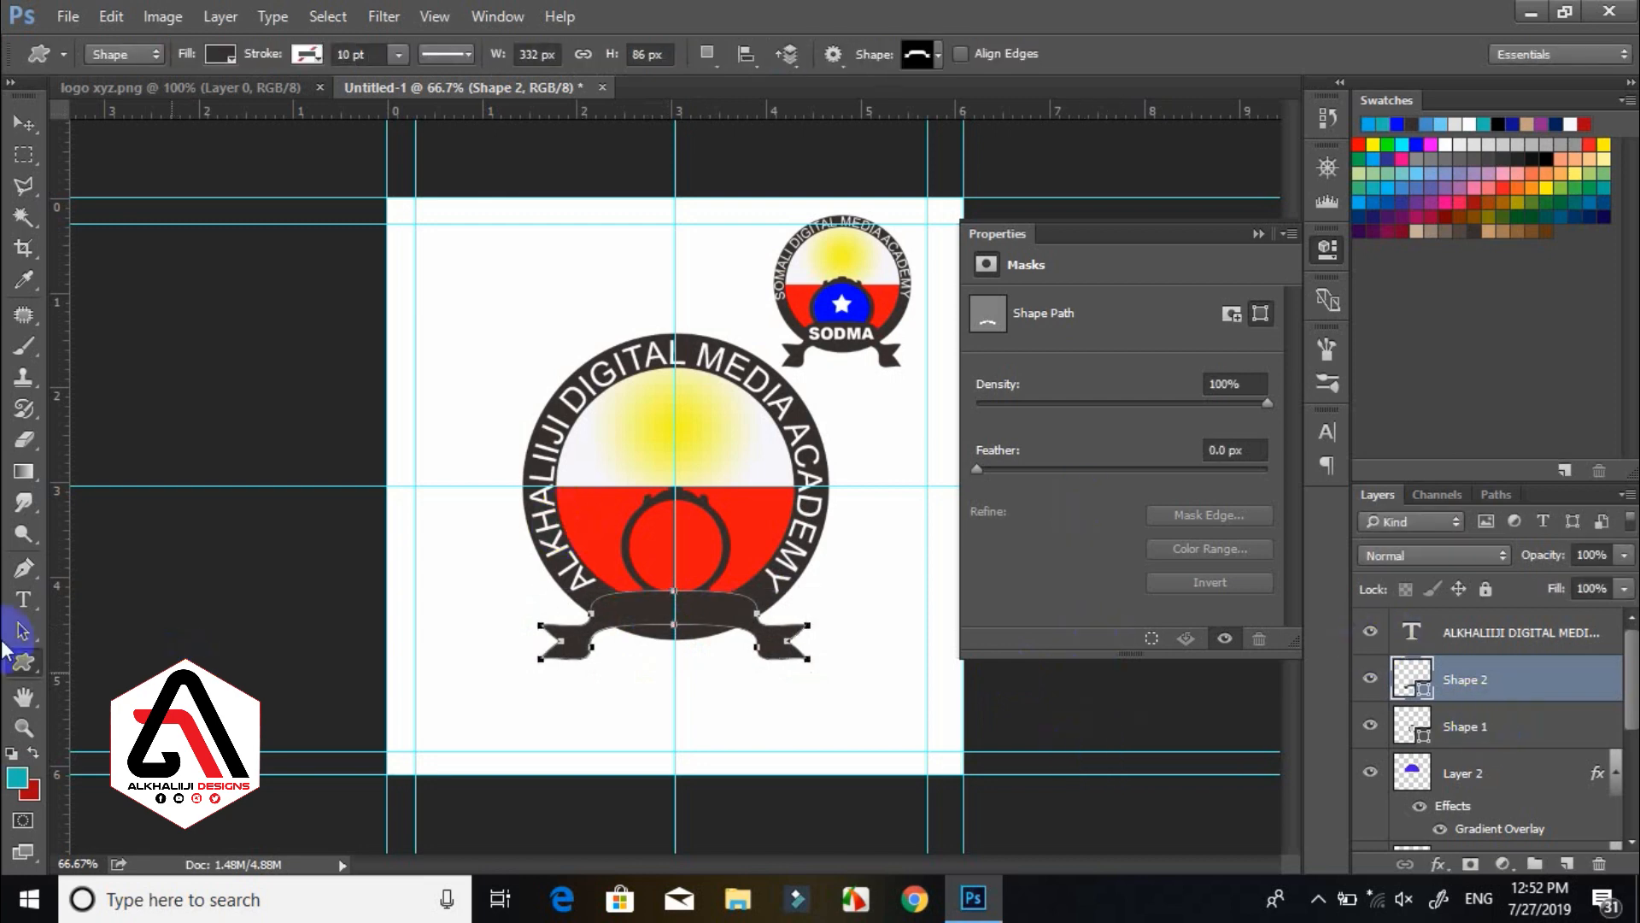
Add the white 10 pt Arial Regular text ADMA and centre it on the ribbon banner.
left_click(23, 599)
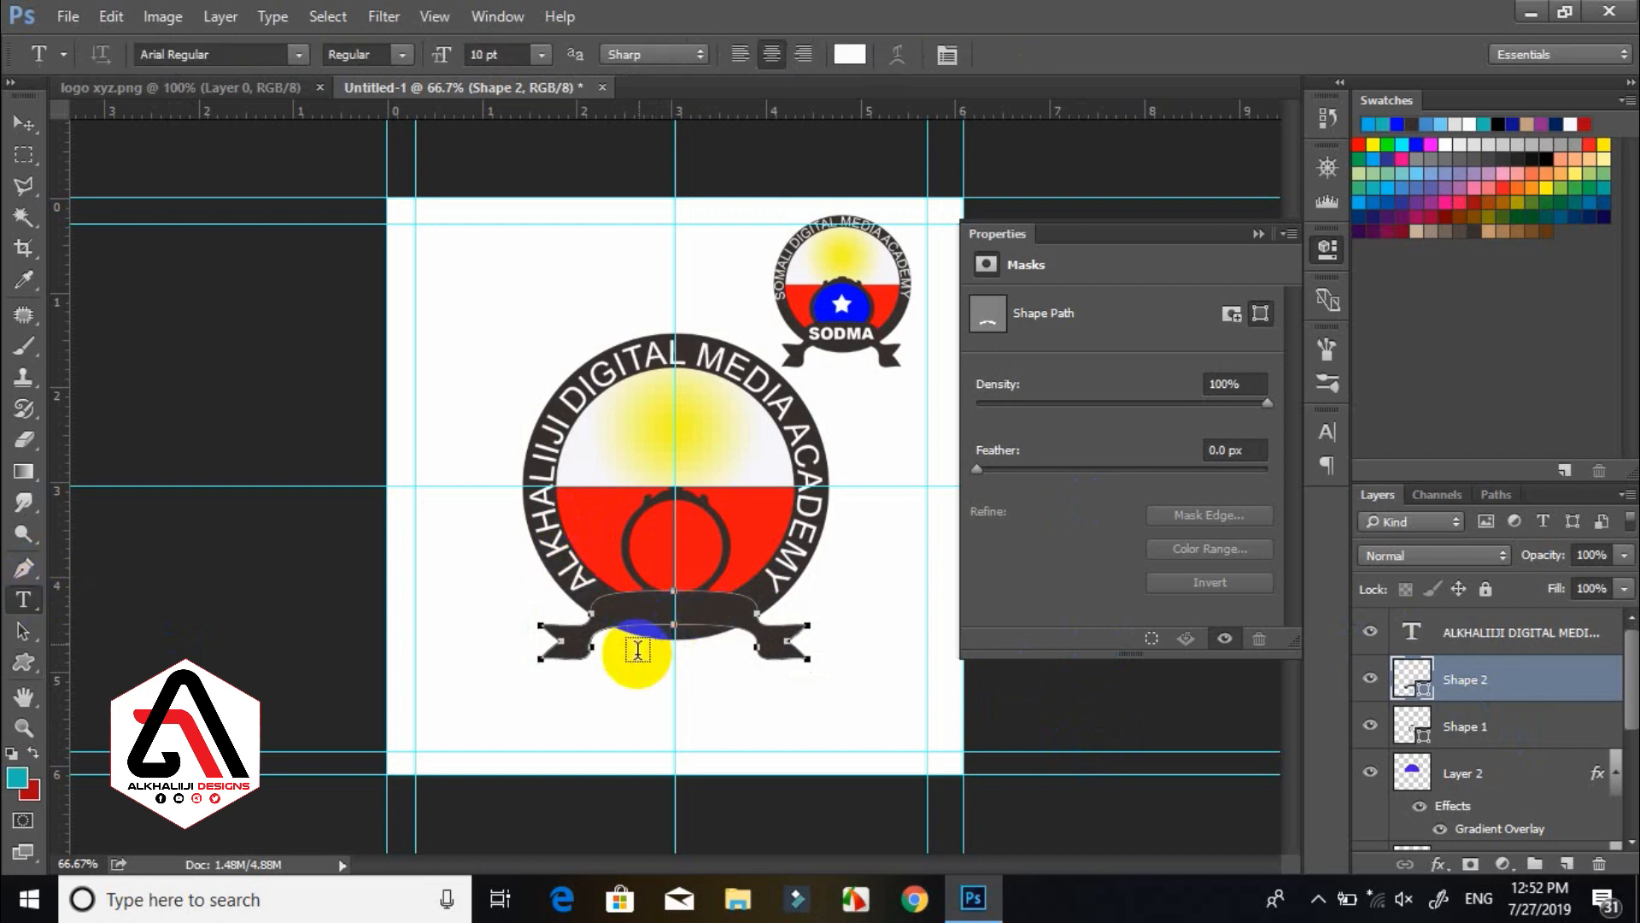
left_click(621, 682)
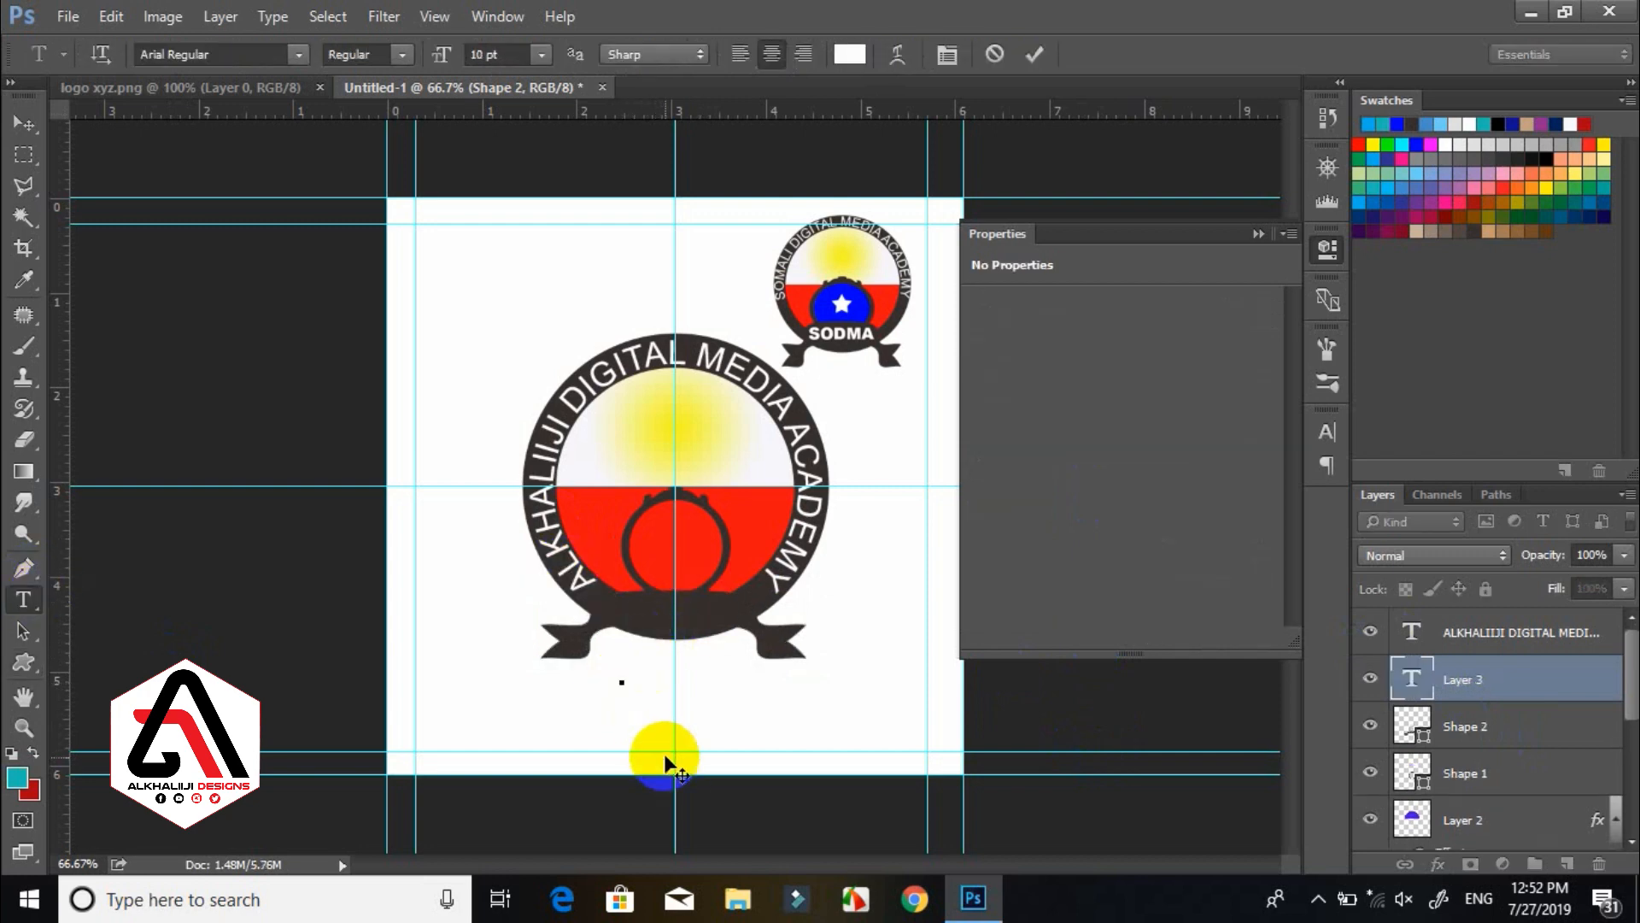
left_click_drag(667, 762, 674, 696)
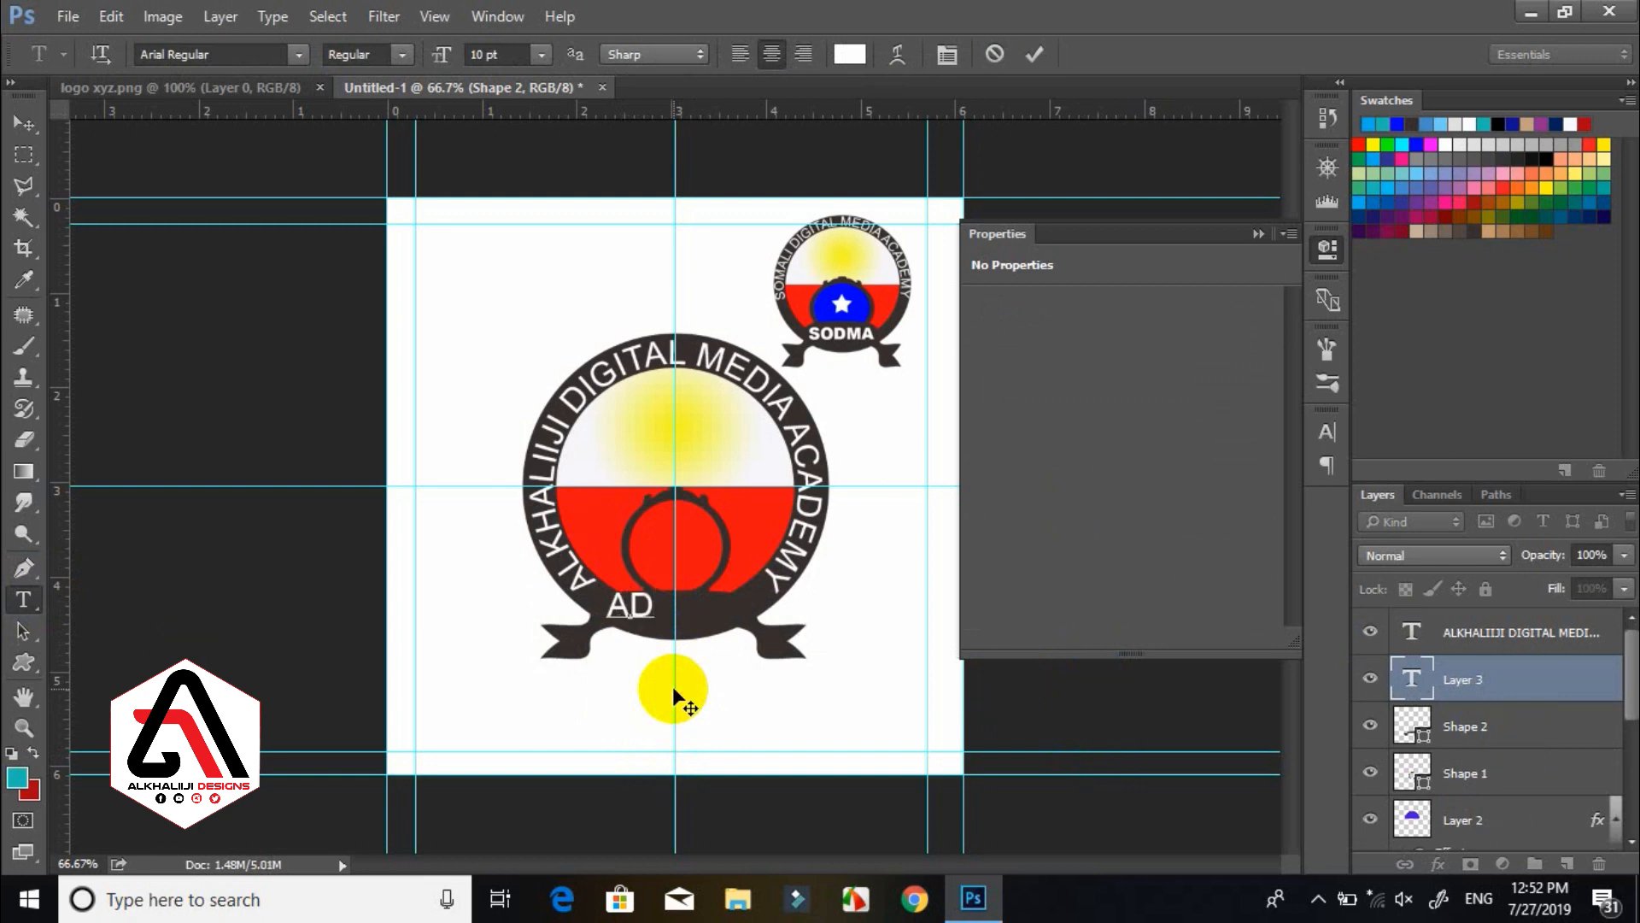
type("ADM")
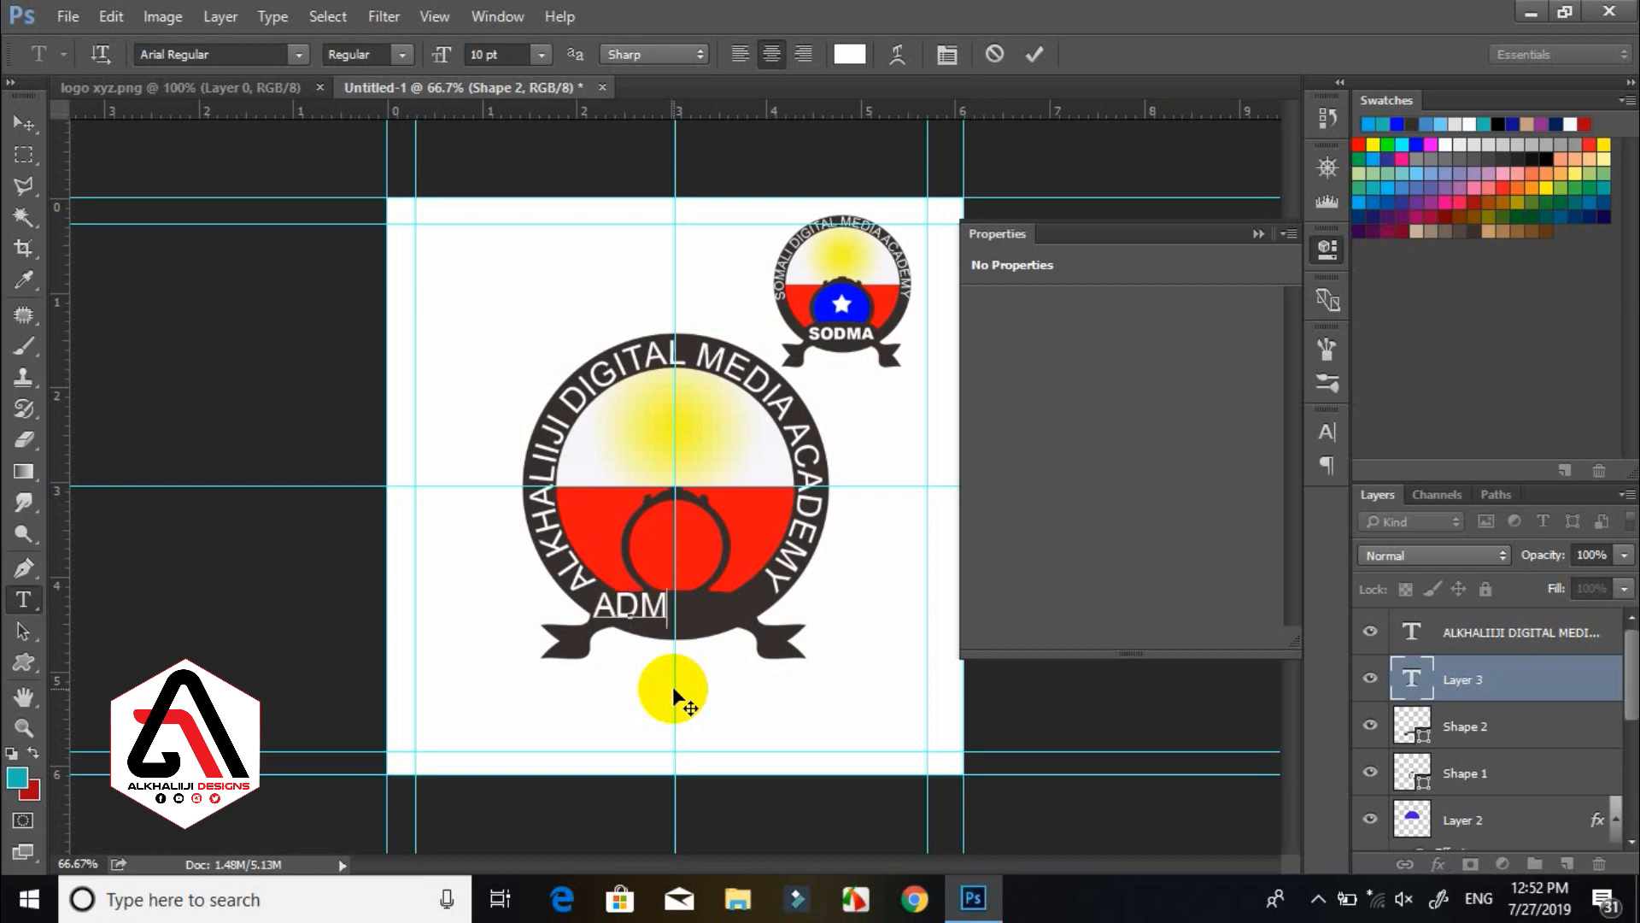
type("A")
left_click_drag(789, 691, 826, 707)
Change the whole ADMA banner text to the Arial Black font.
key("ctrl+a")
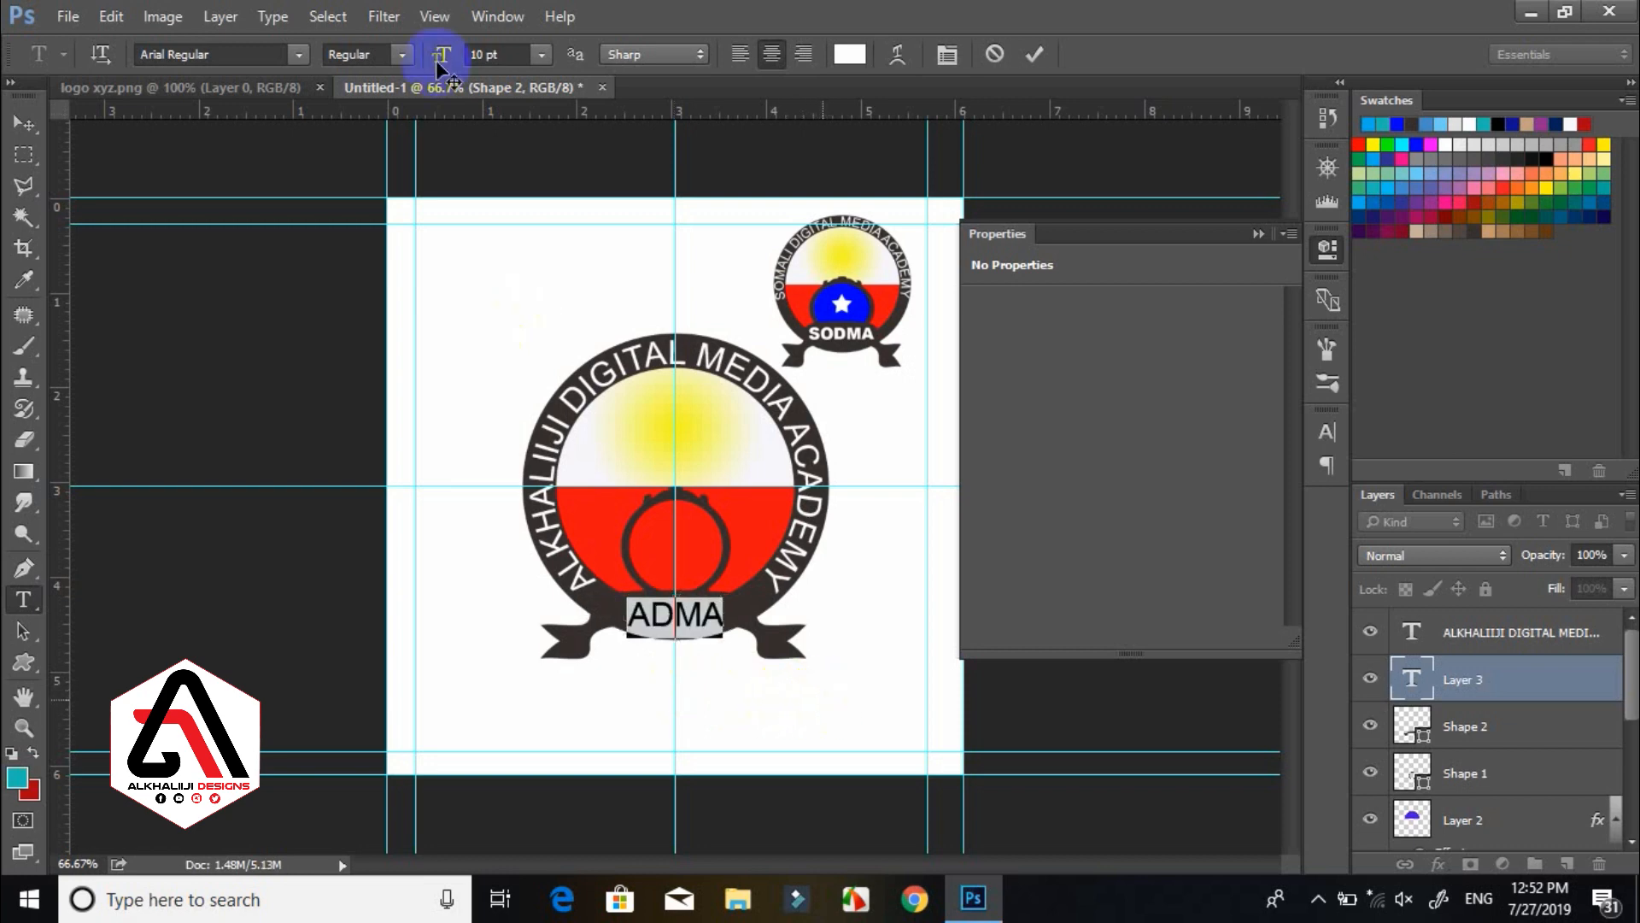
left_click(398, 47)
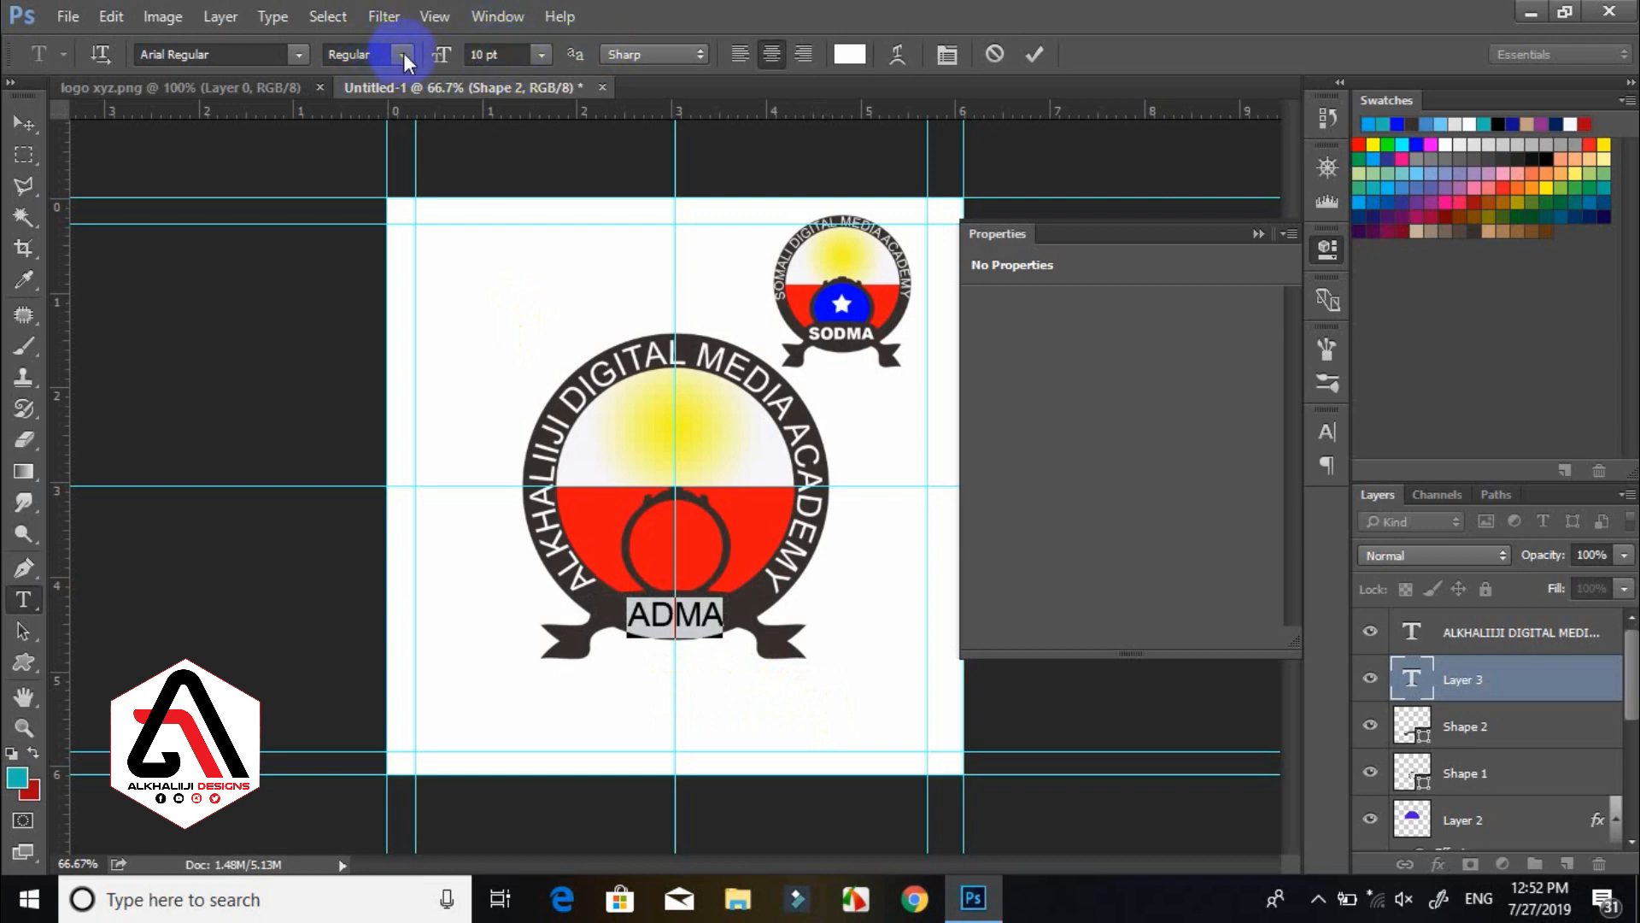
left_click(364, 225)
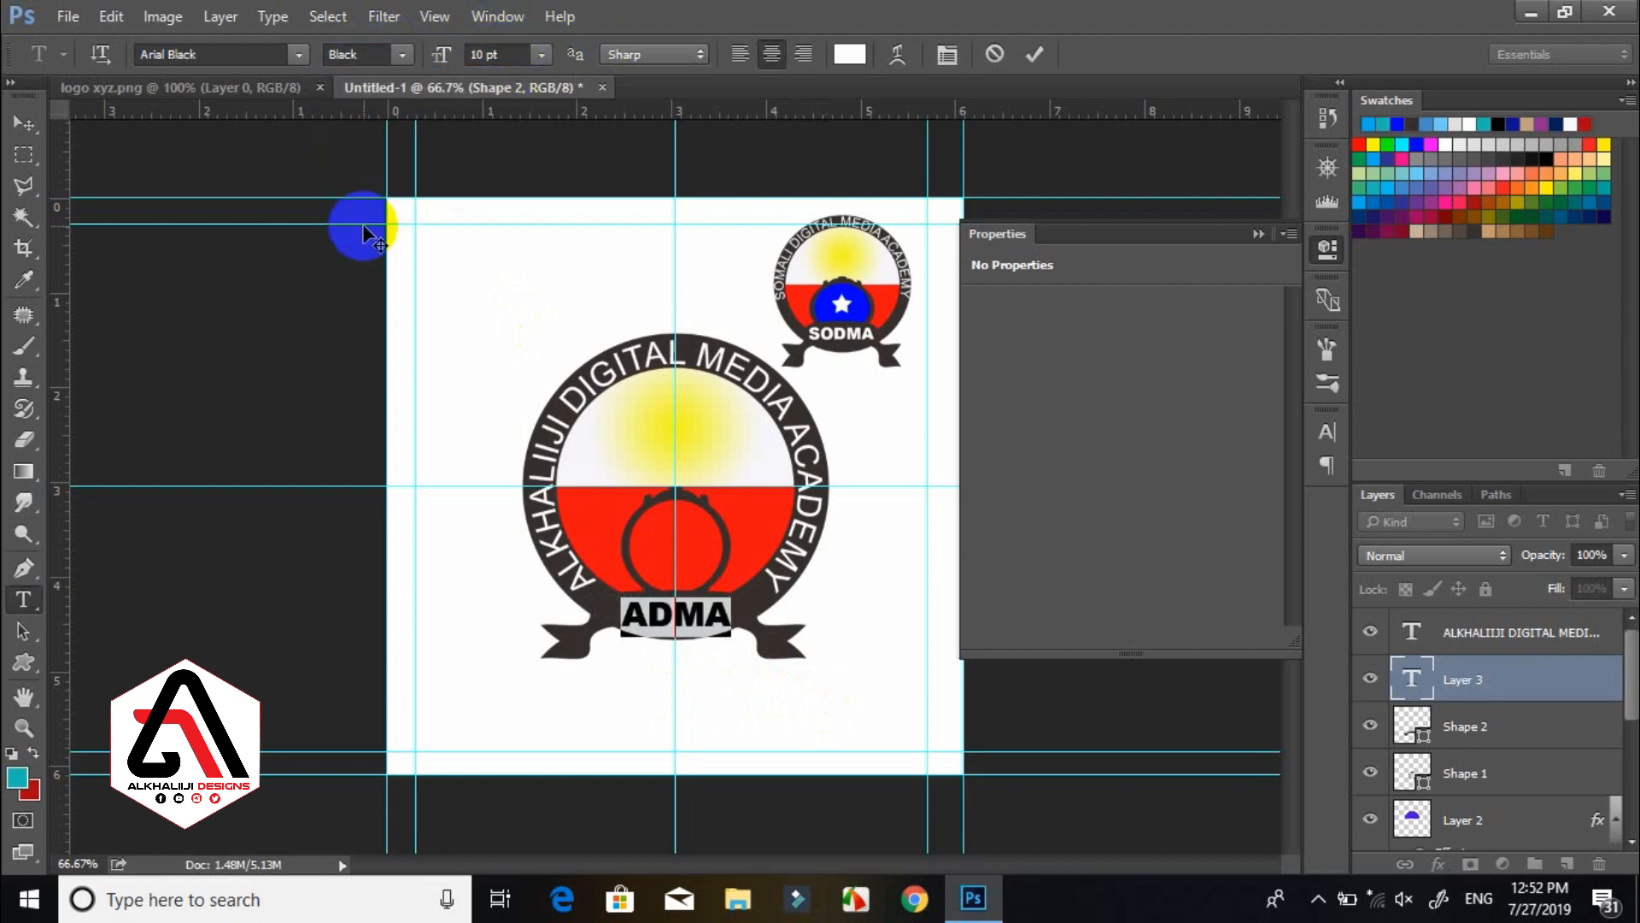
left_click(1033, 53)
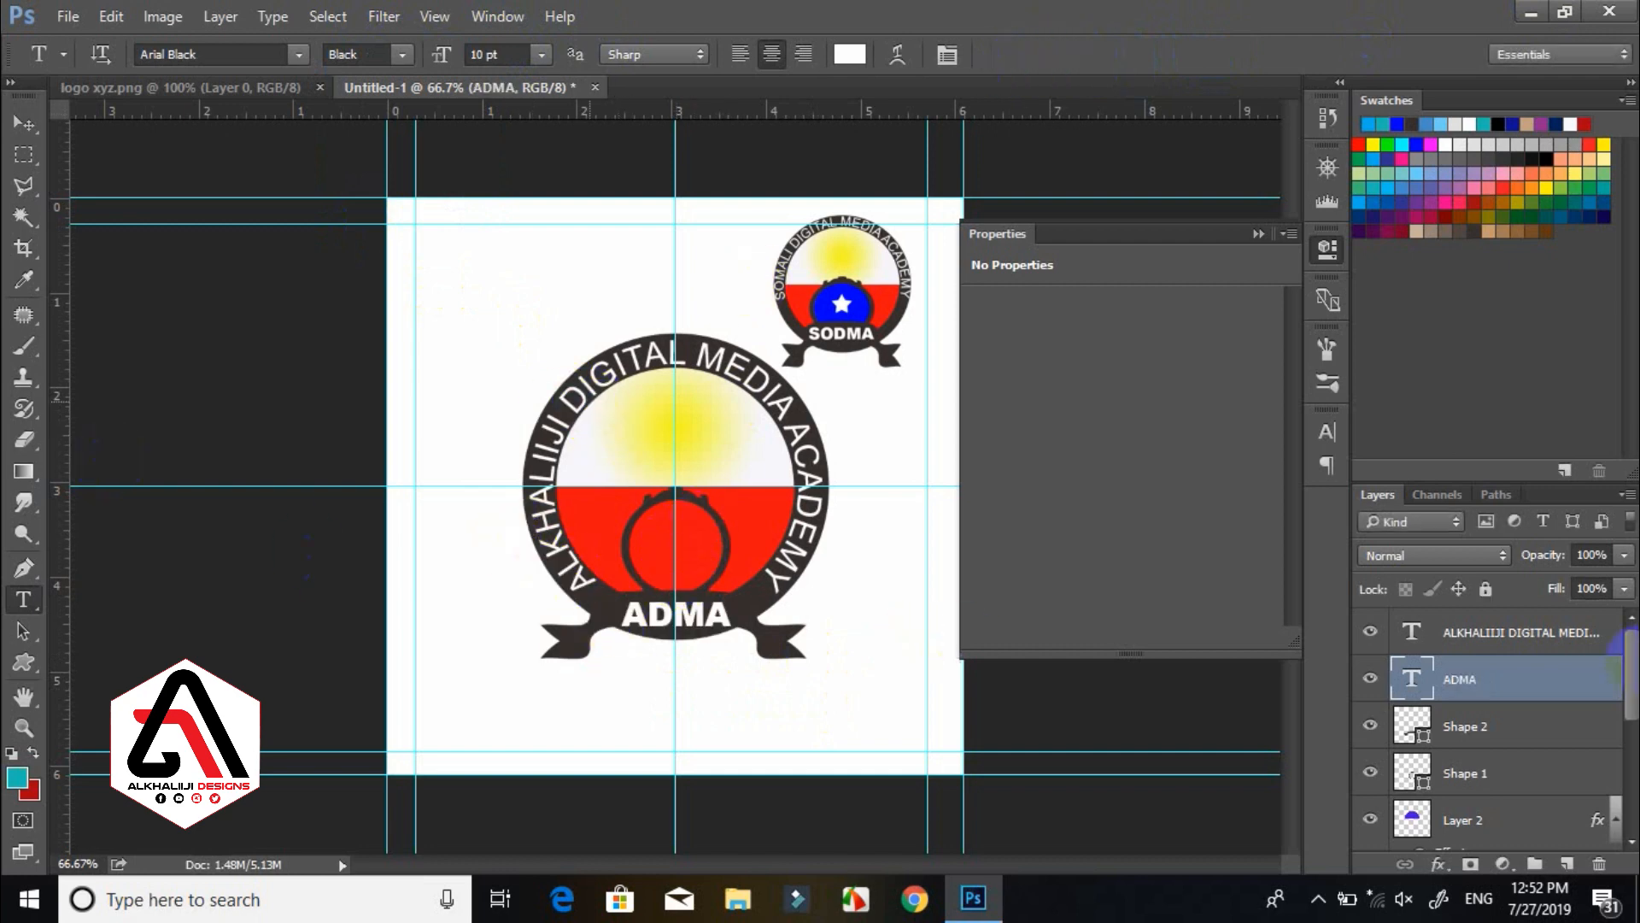
Add a new empty layer and place it directly beneath the round frame's Shape 1 layer.
left_click(1484, 769)
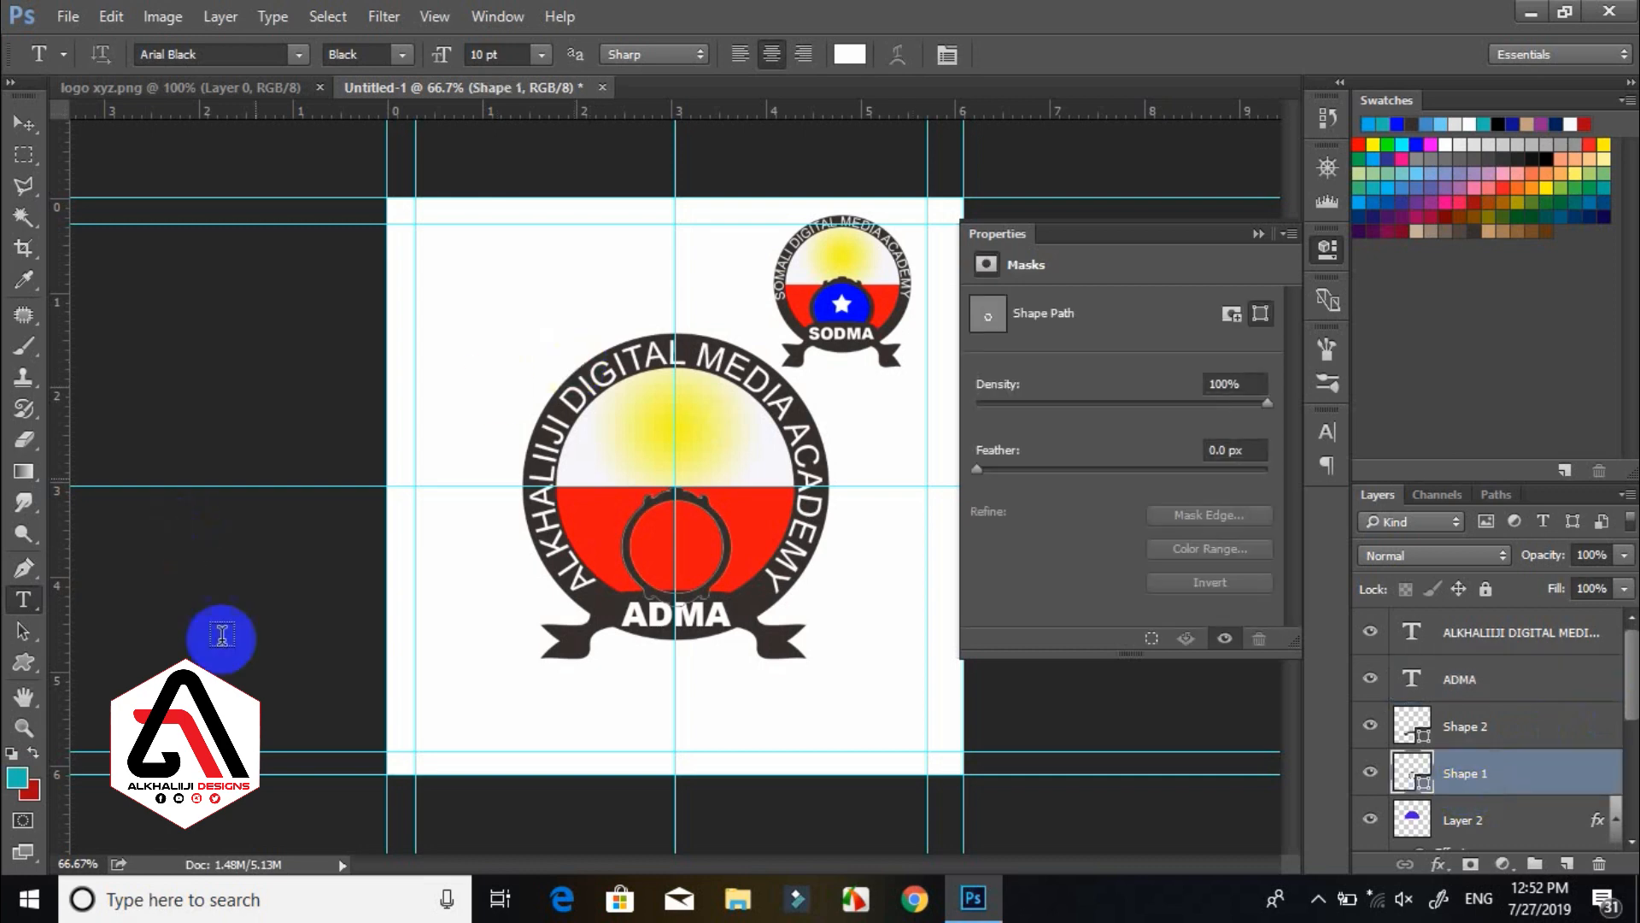
left_click(1566, 862)
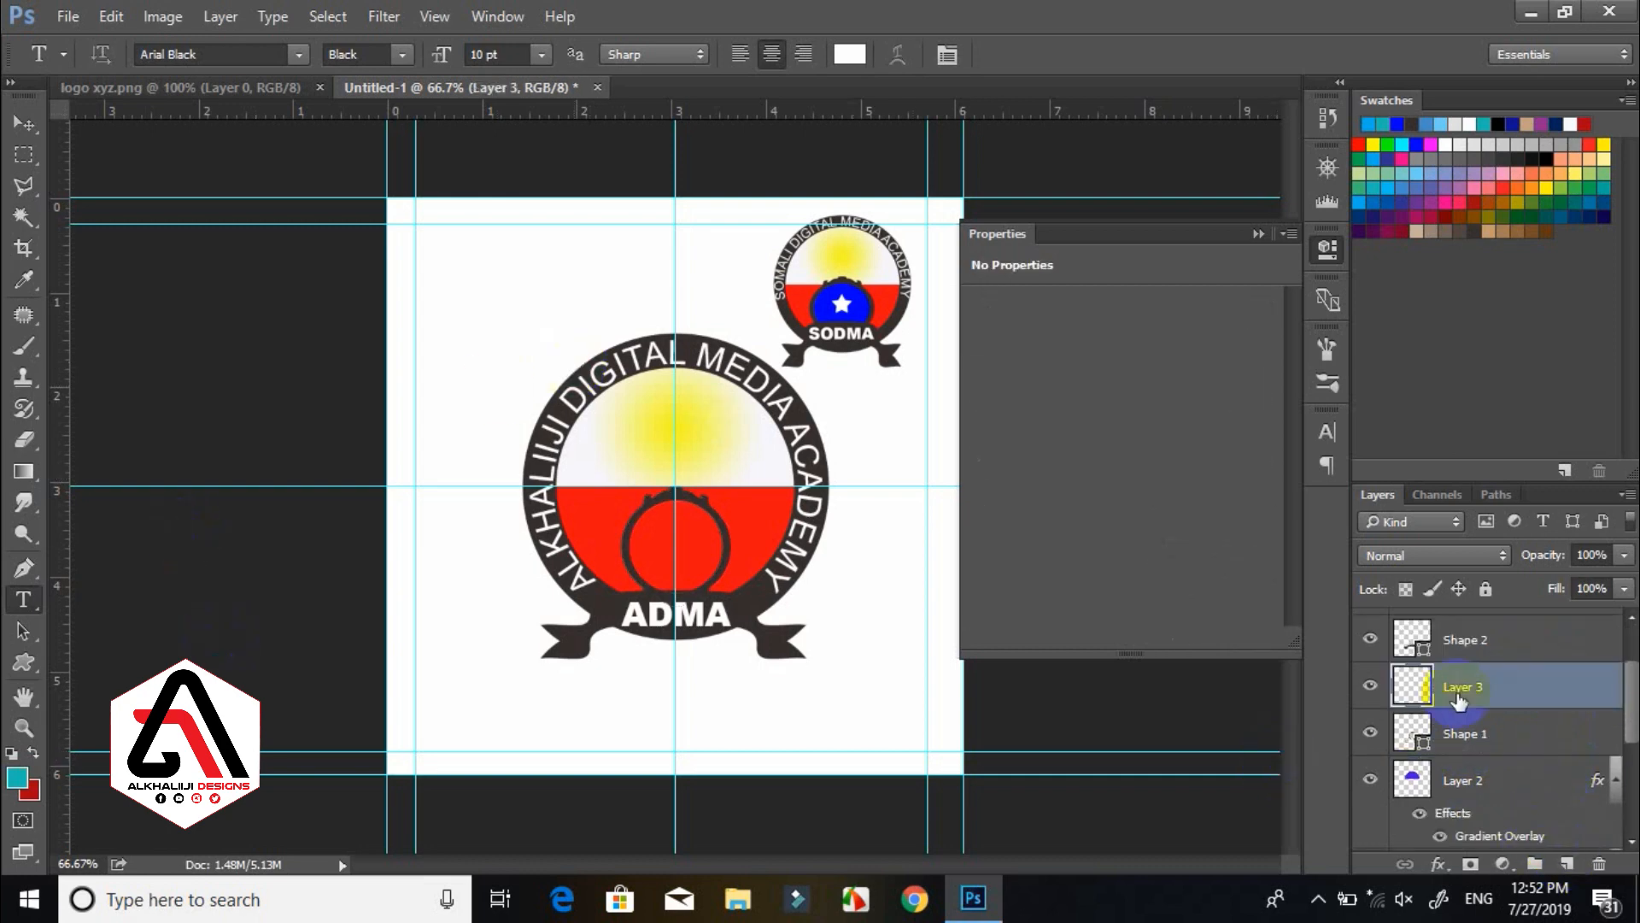
left_click(1372, 734)
left_click(1372, 734)
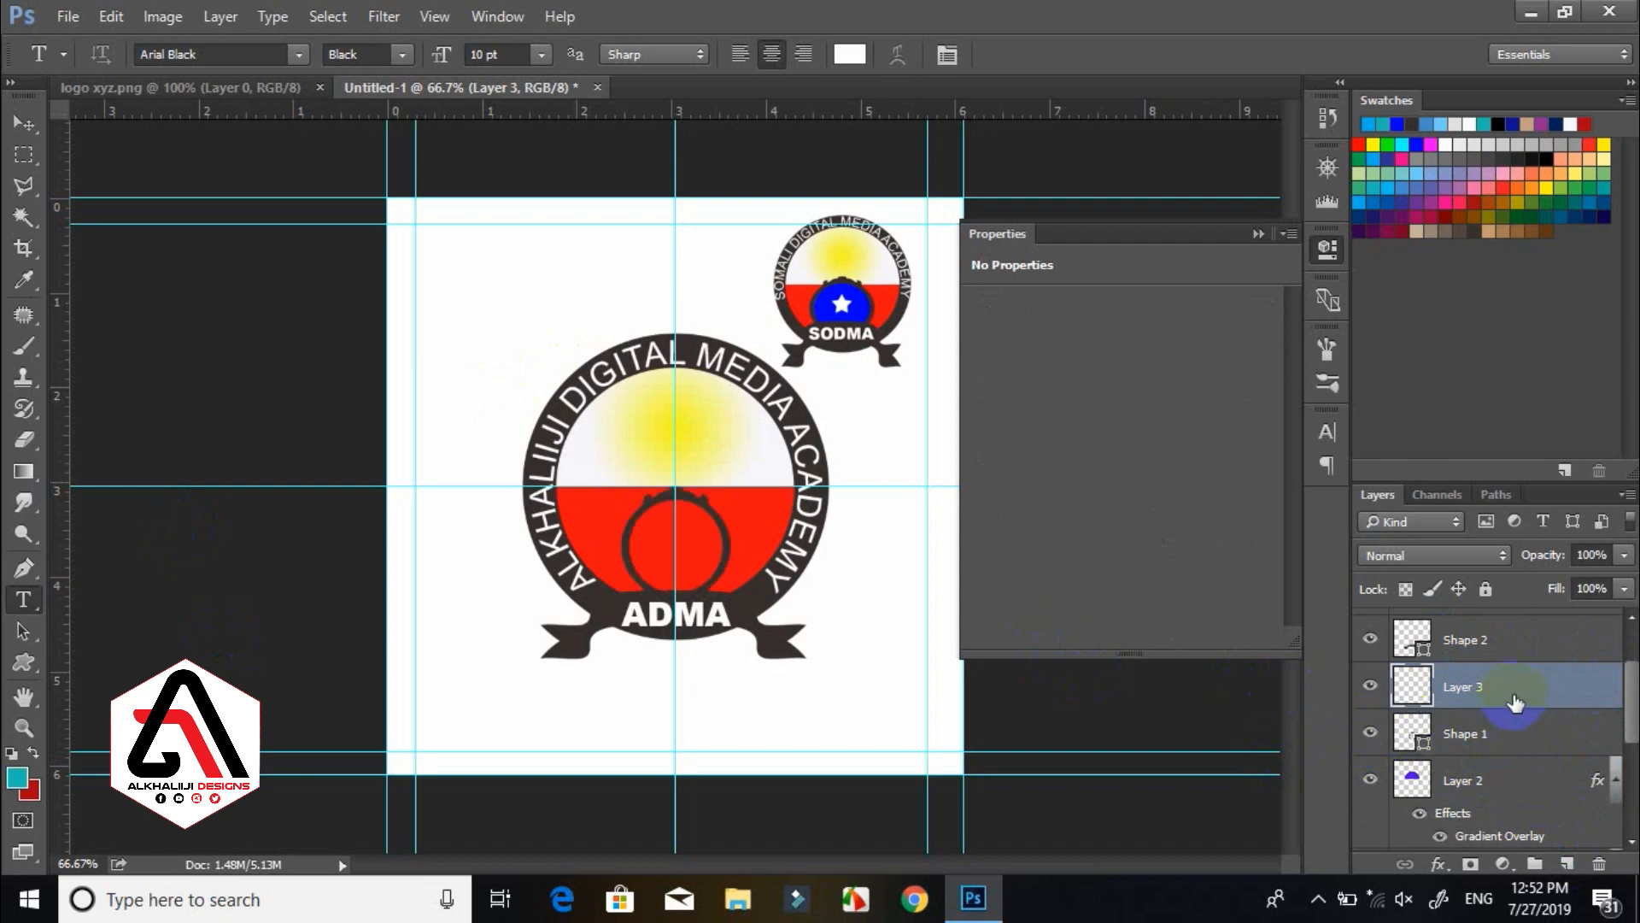
left_click_drag(1503, 699, 1501, 761)
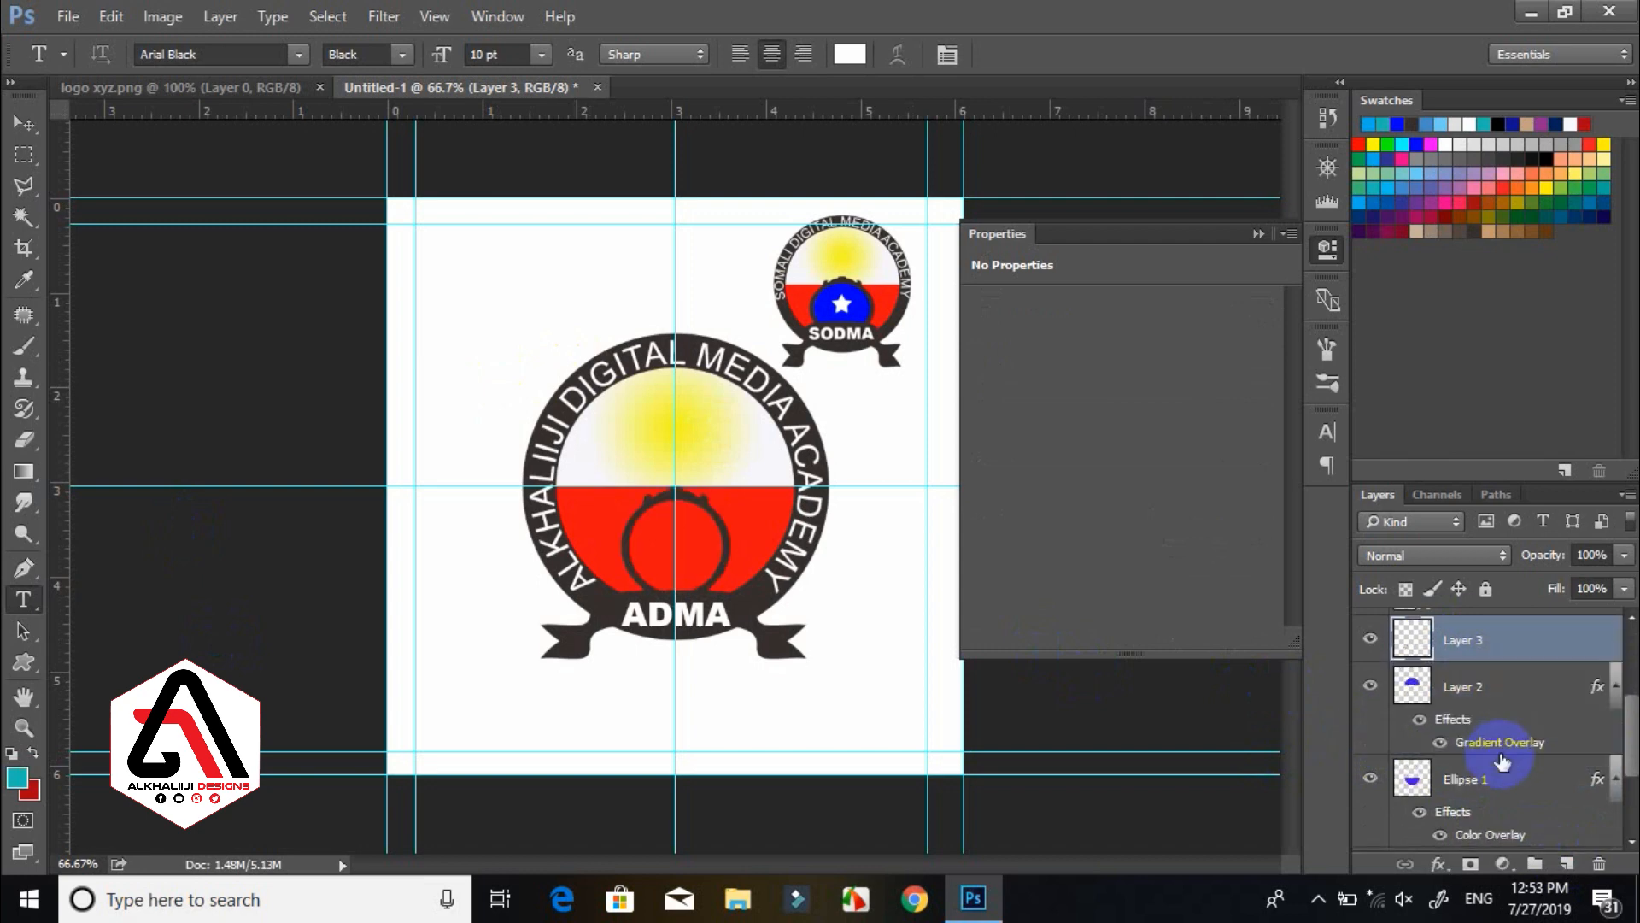
Draw an ellipse about 117 × 116 px over the opening of the inner round frame.
left_click(26, 663)
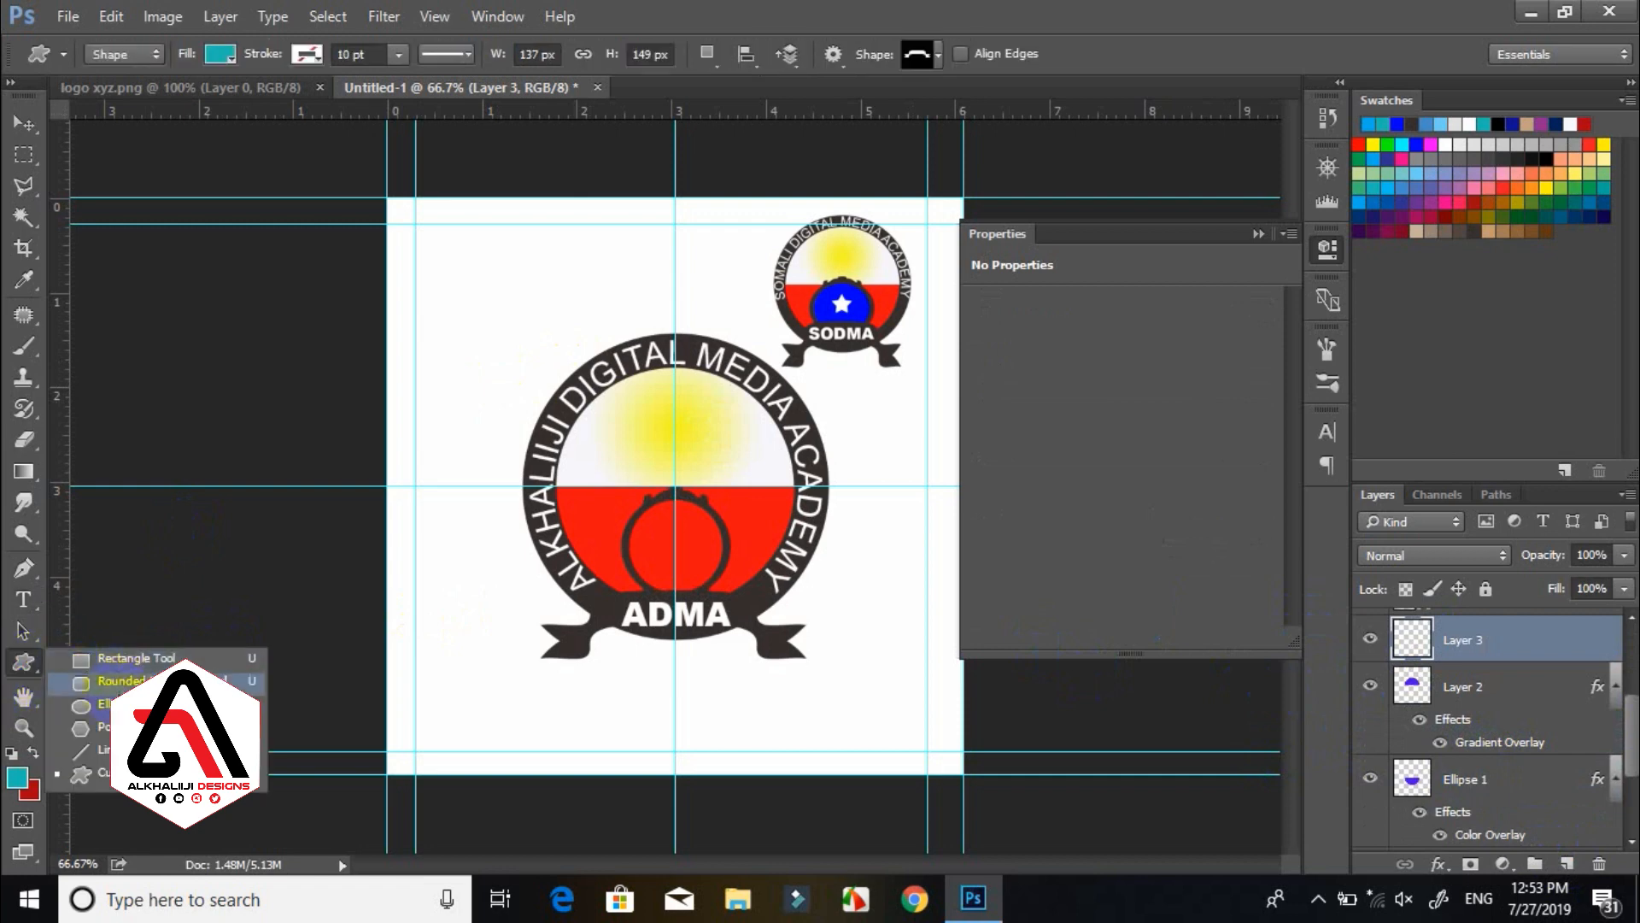
left_click(111, 704)
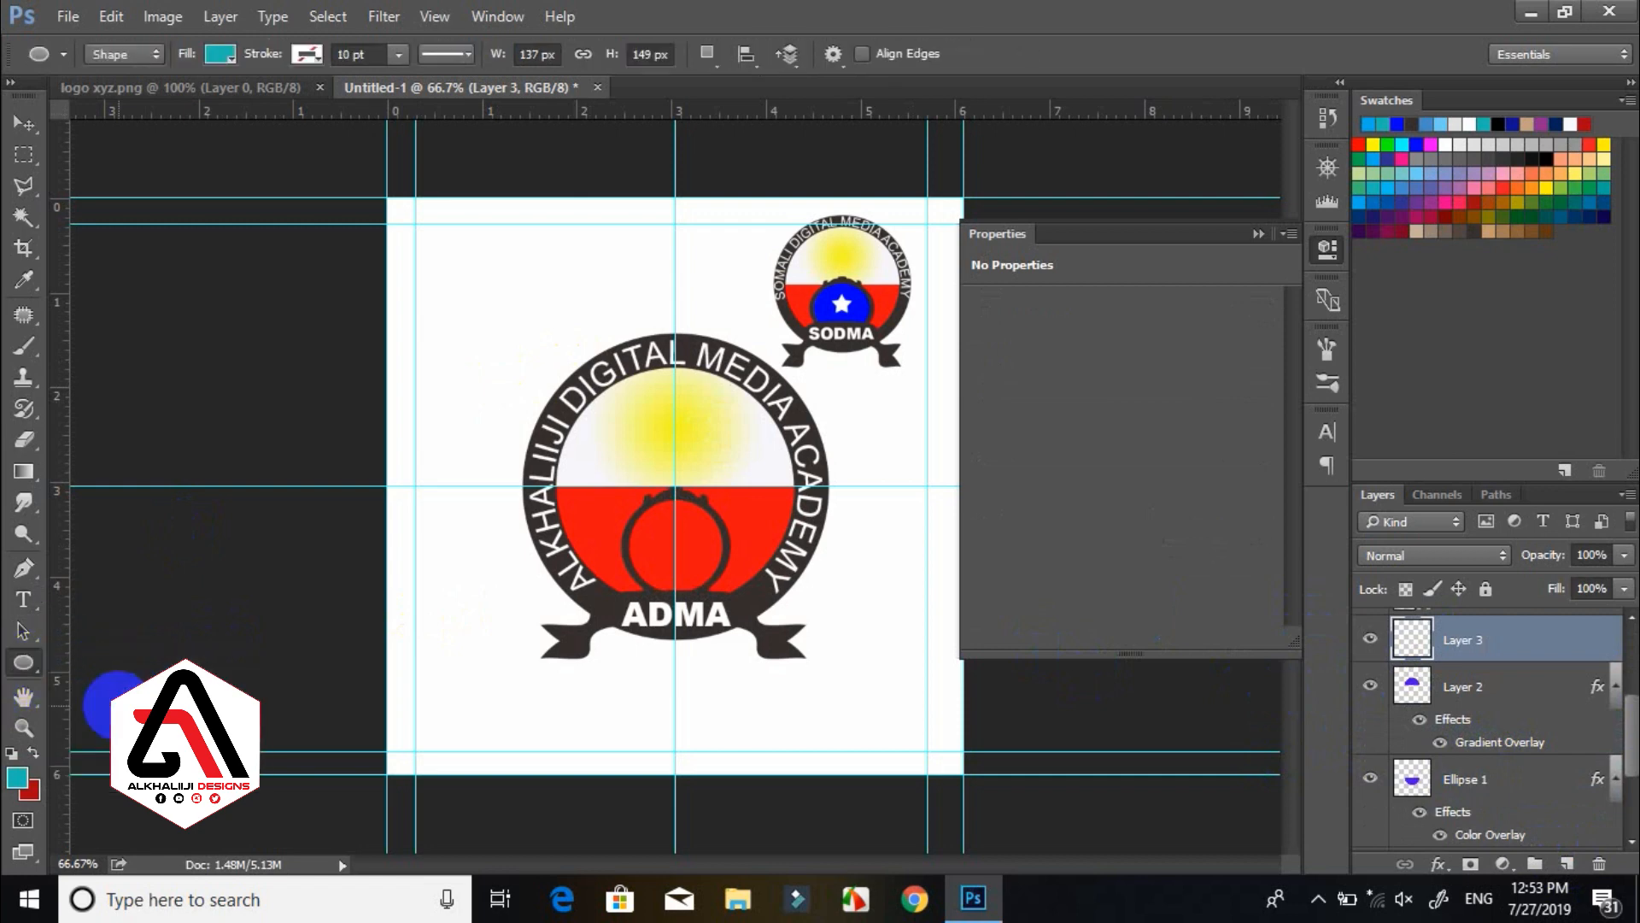
key("ctrl+plus")
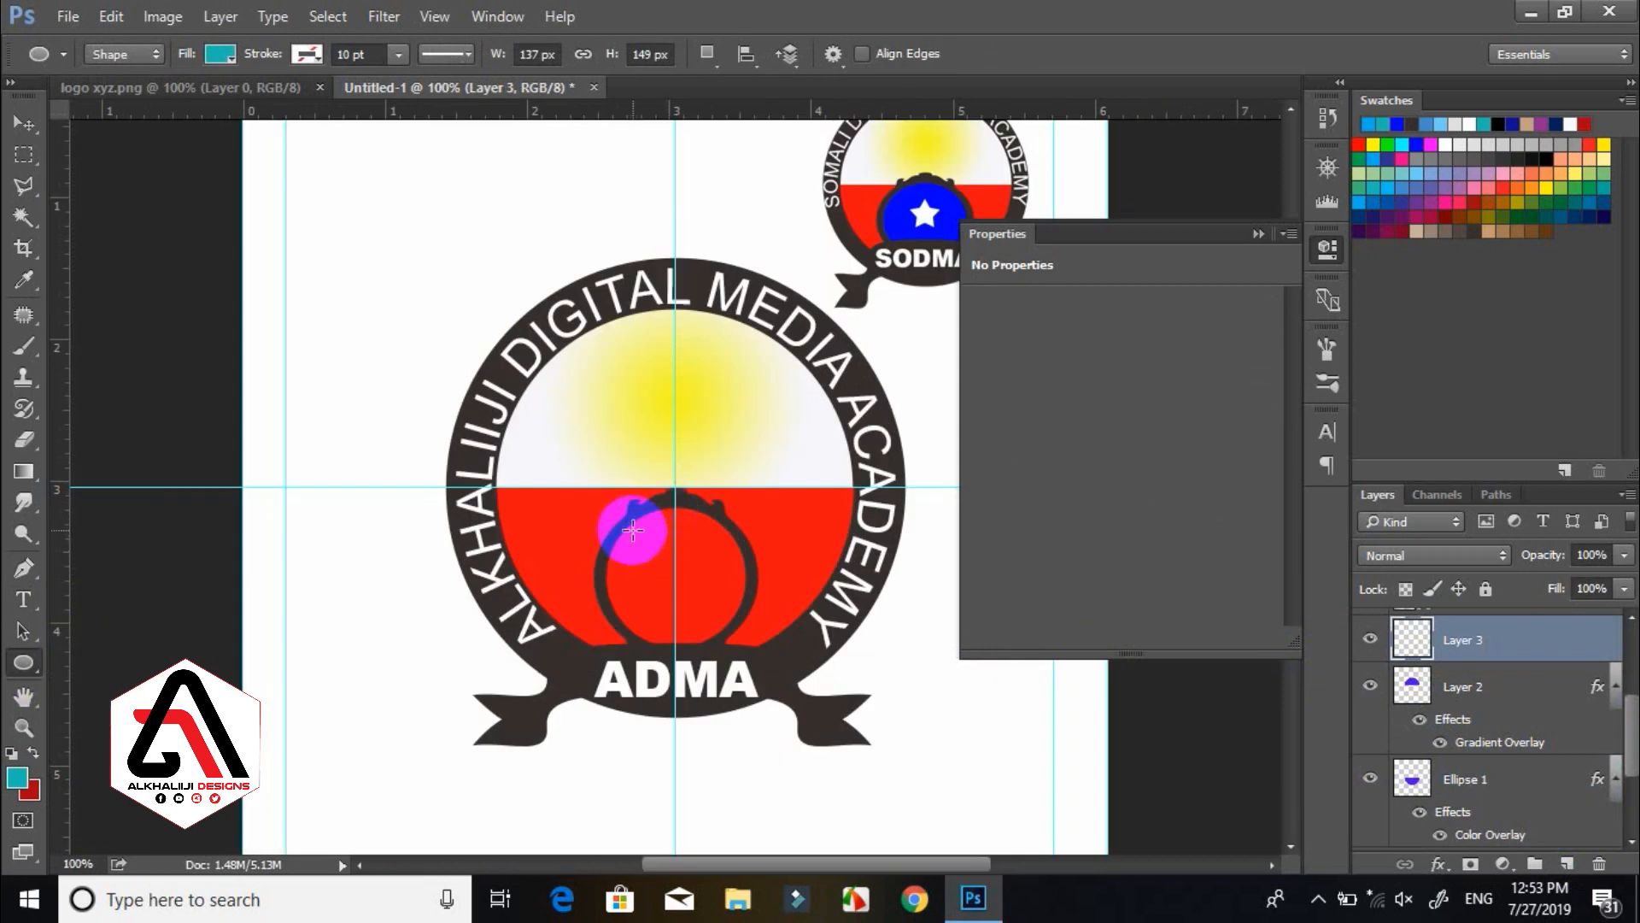
left_click_drag(628, 528, 756, 660)
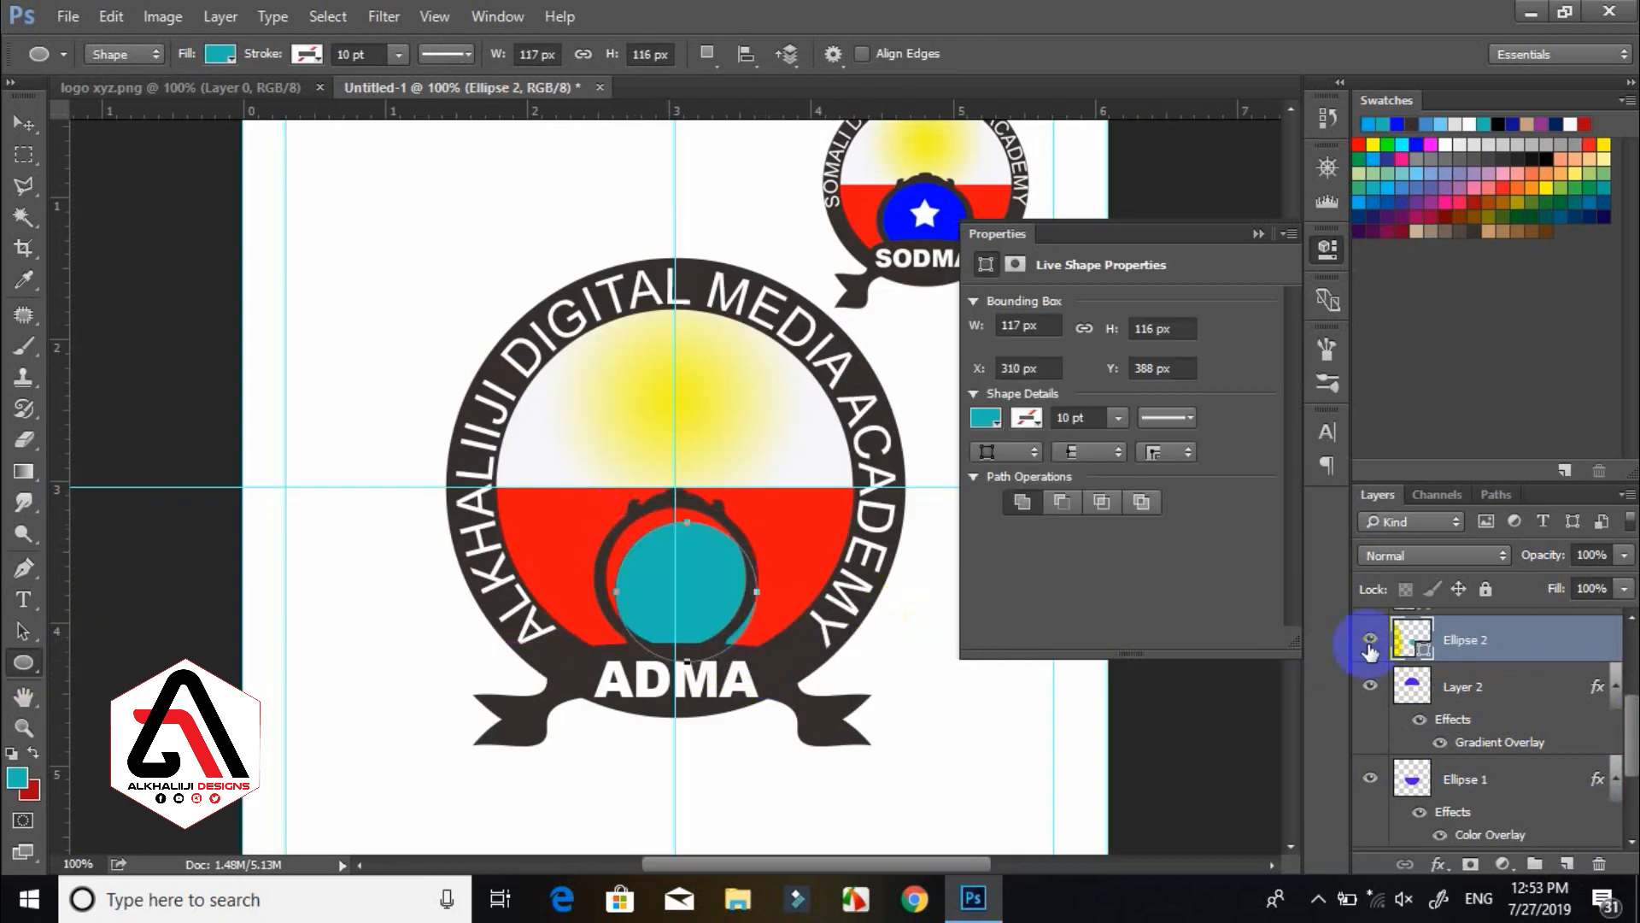
Recolour the new ellipse to blue 0000ff, sampled from the reference logo's inner circle.
double_click(1425, 646)
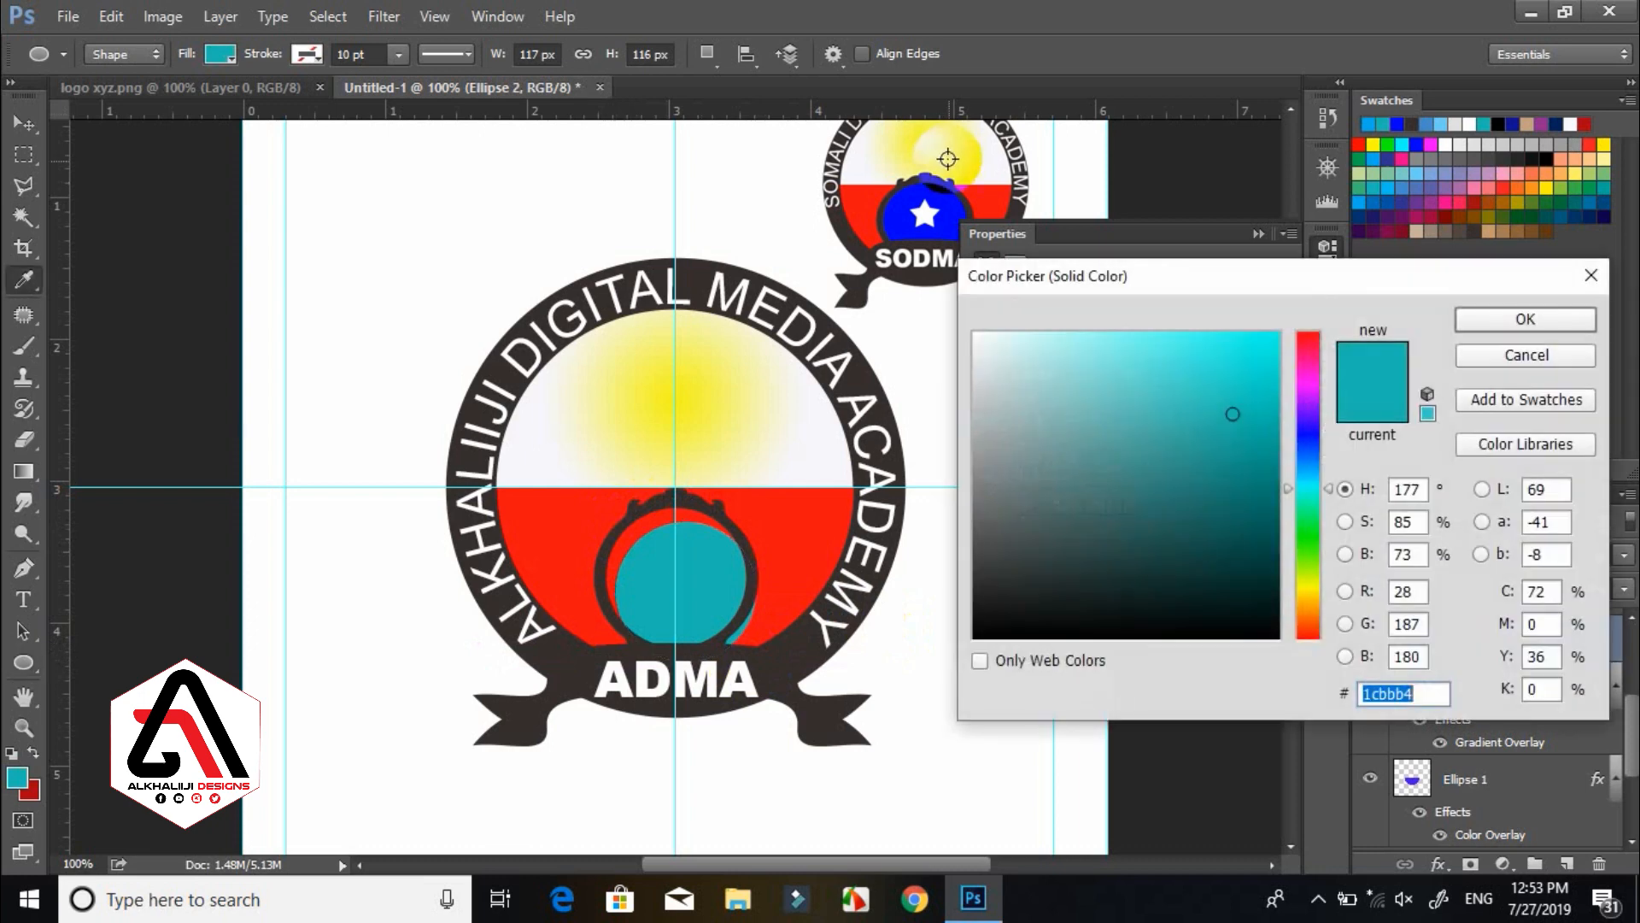
left_click(902, 209)
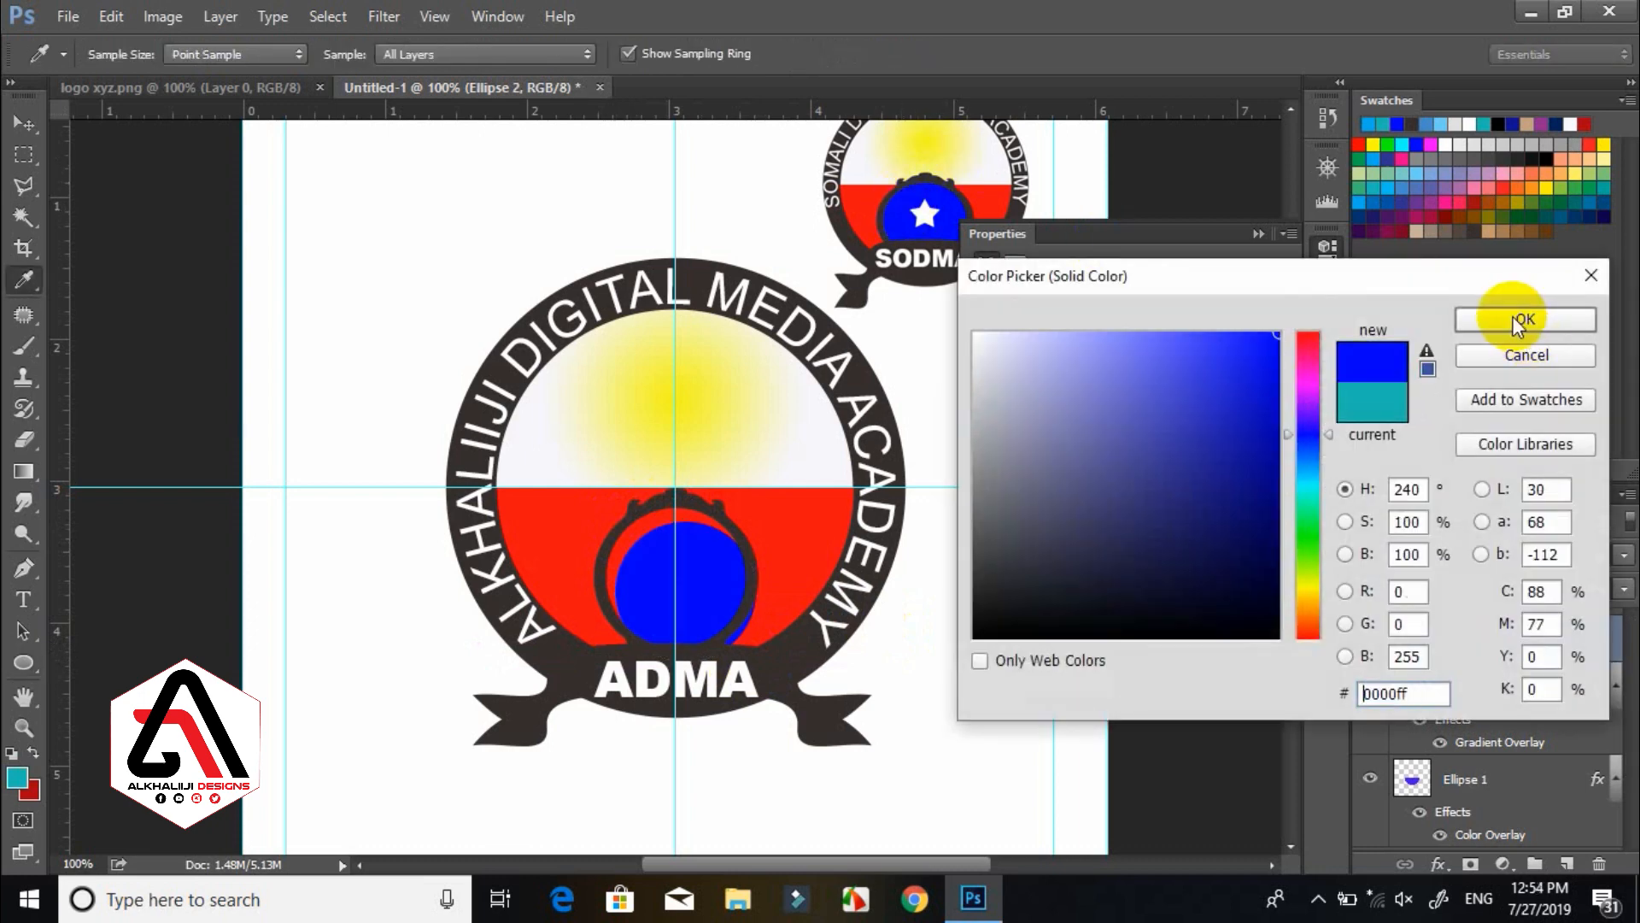
left_click(1517, 323)
Centre the blue ellipse inside the round frame and stretch it to about 126 × 121 px so it fills the opening.
left_click(23, 125)
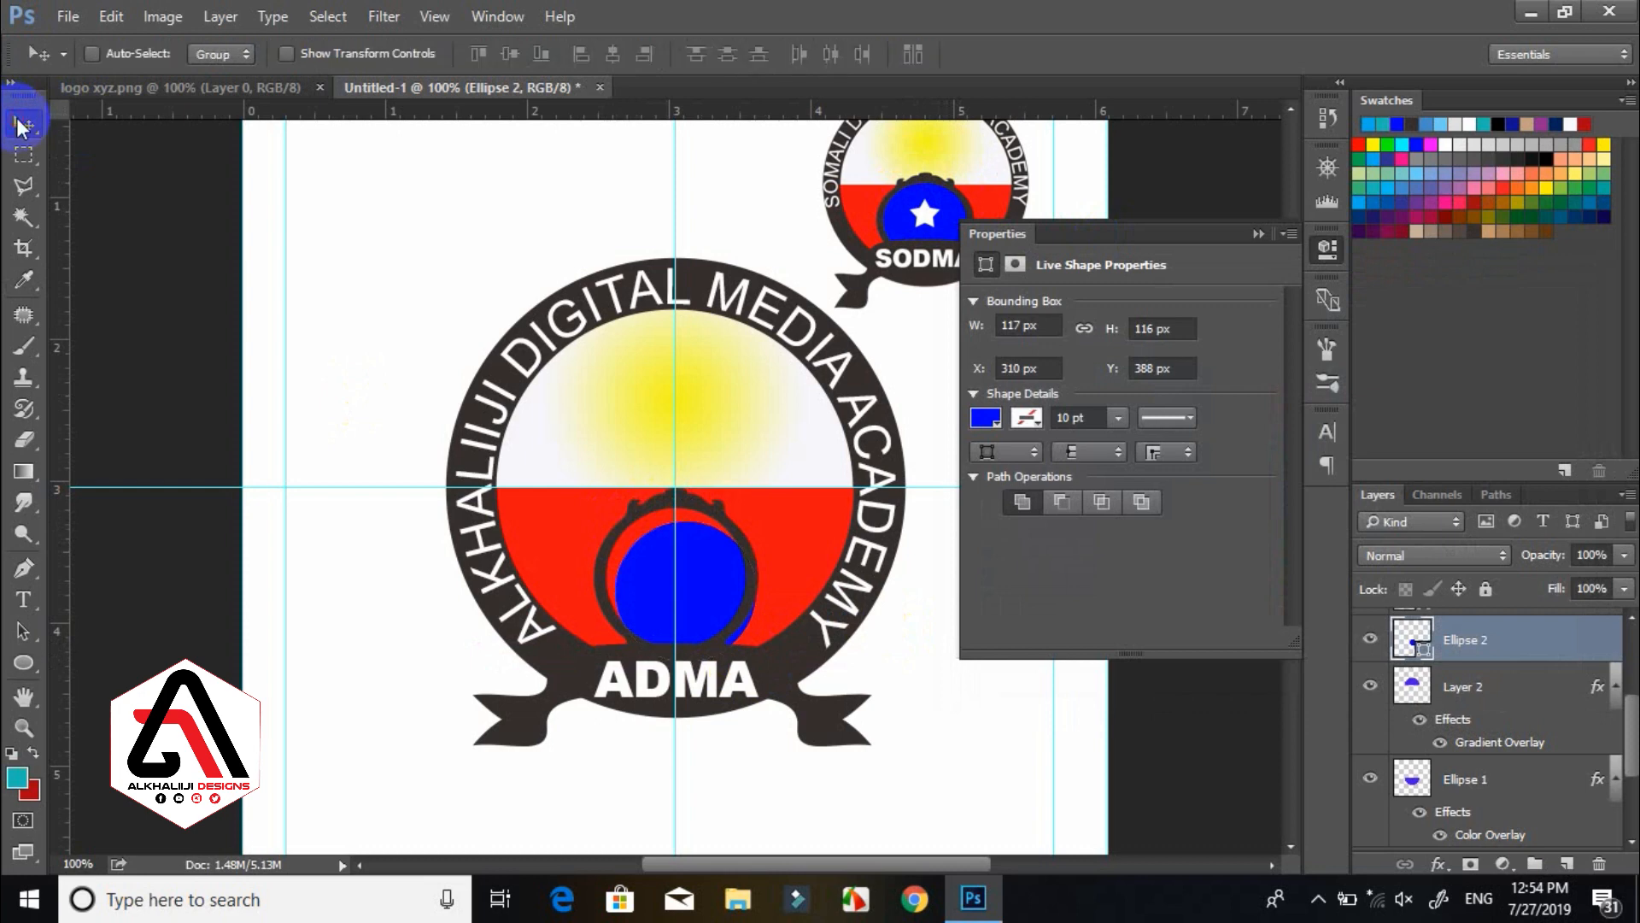
mouse_move(704, 589)
left_mouse_down()
mouse_move(642, 542)
mouse_move(714, 586)
left_mouse_up()
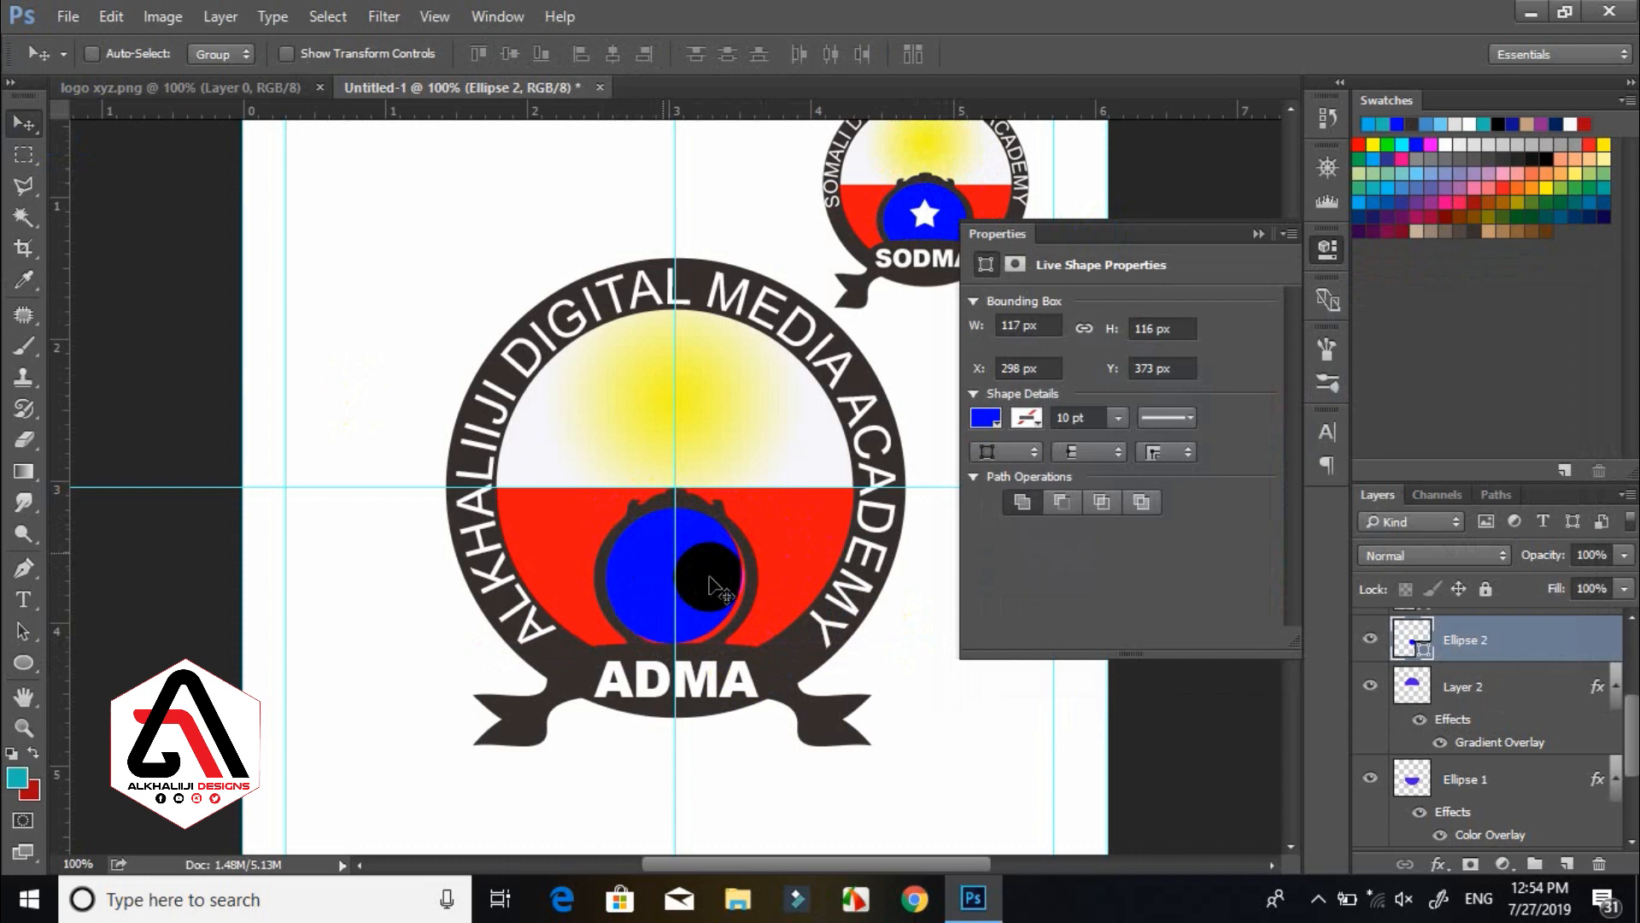
key("ctrl+t")
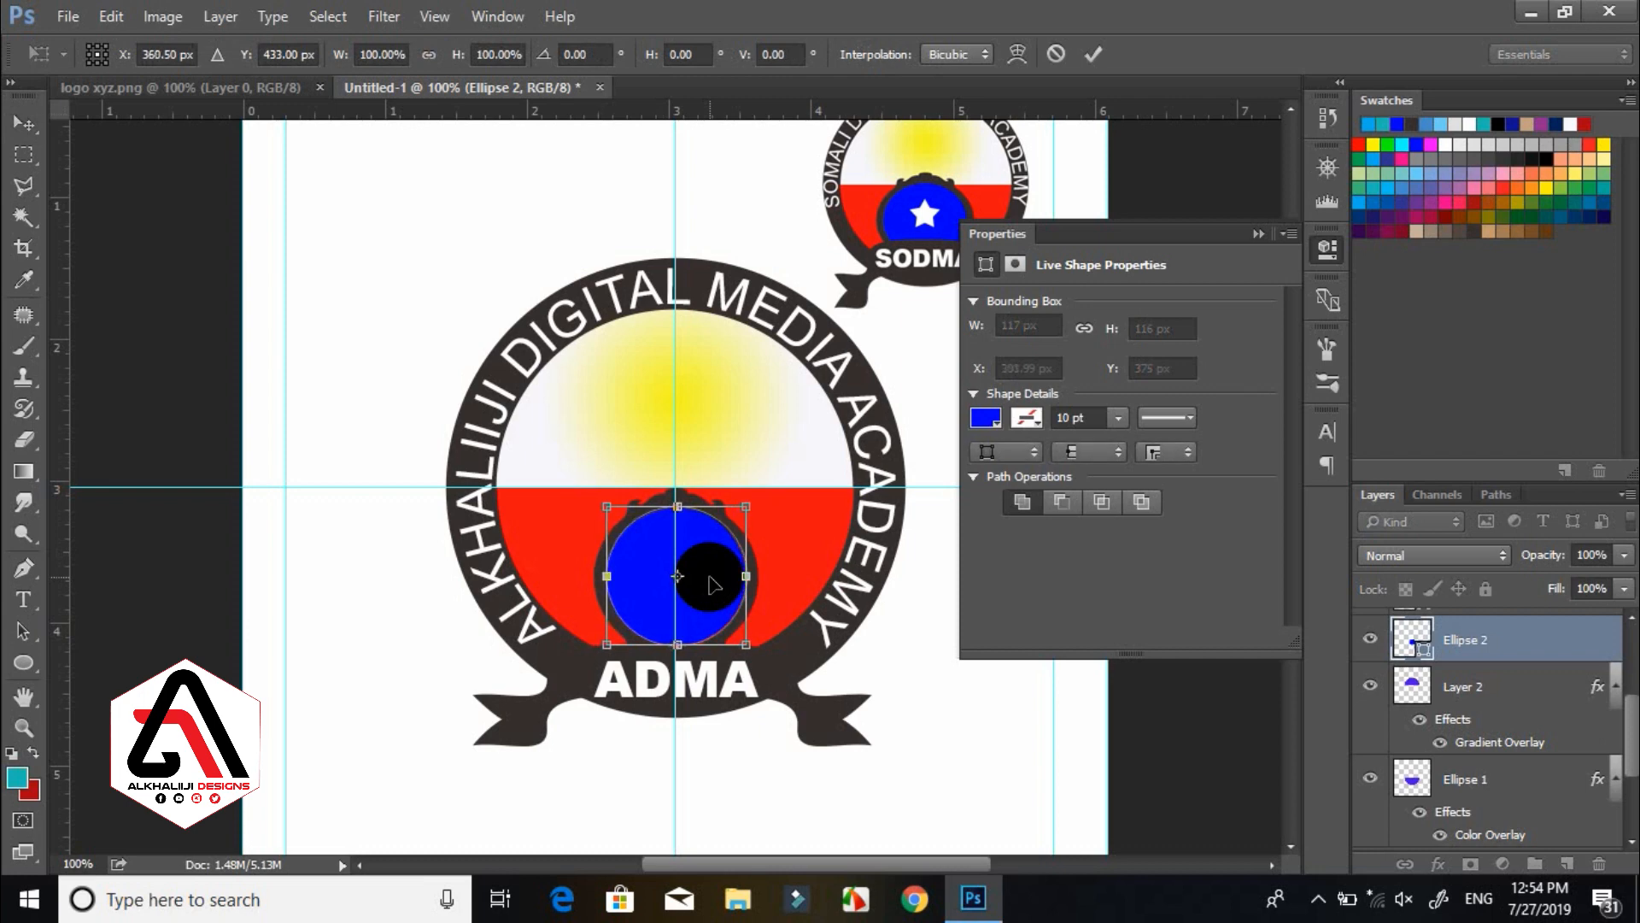
left_click_drag(753, 575, 760, 577)
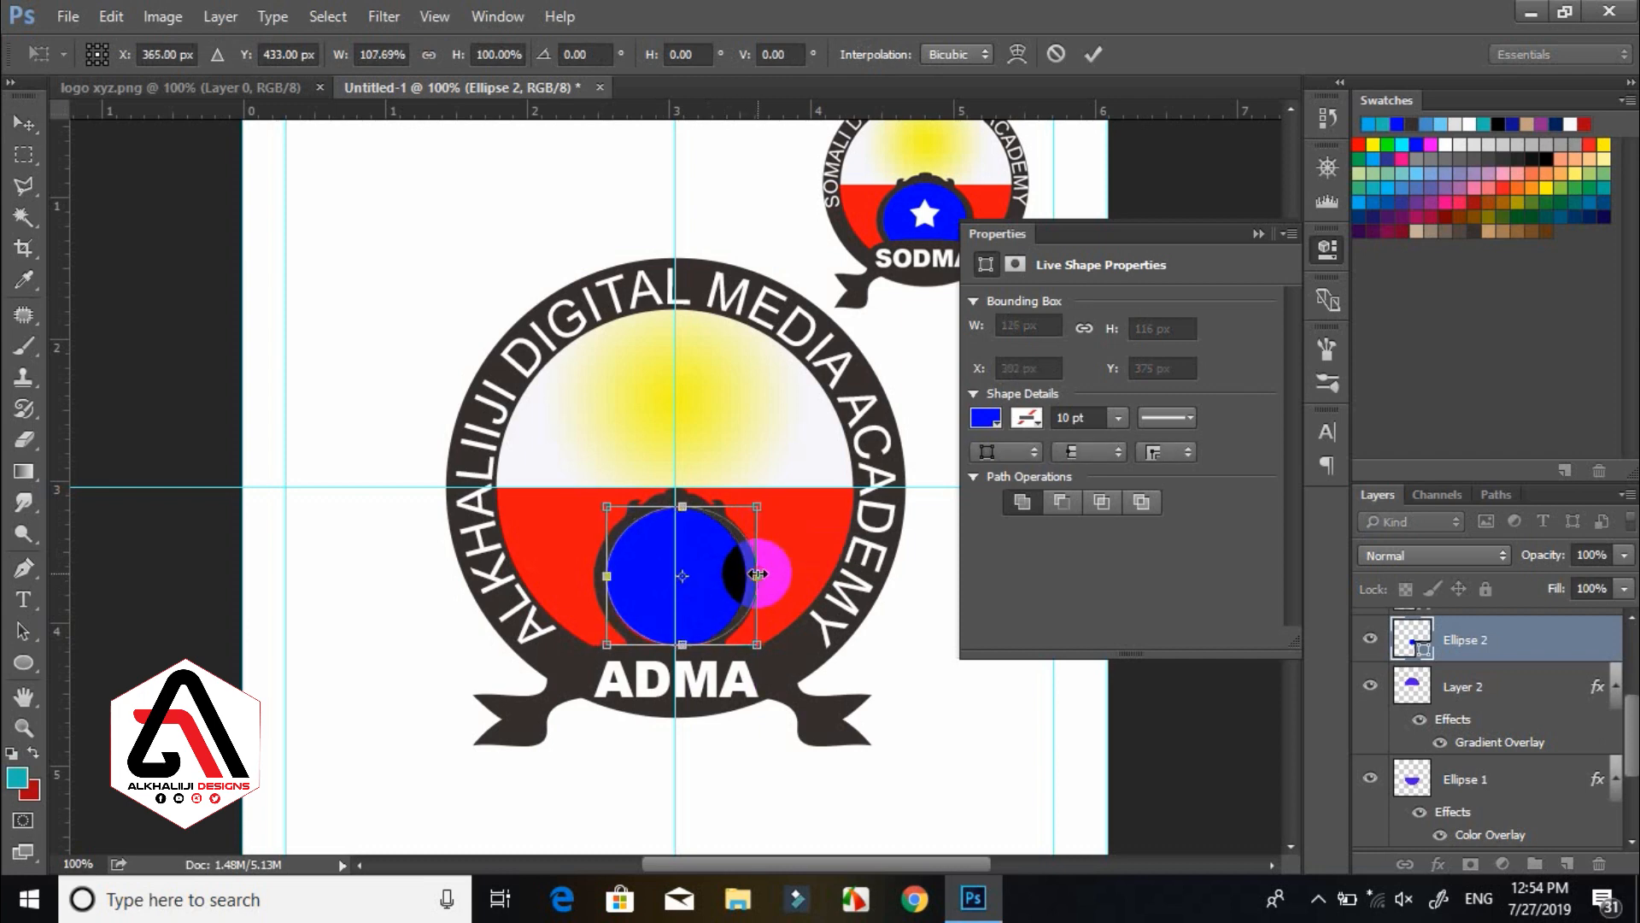
key("Return")
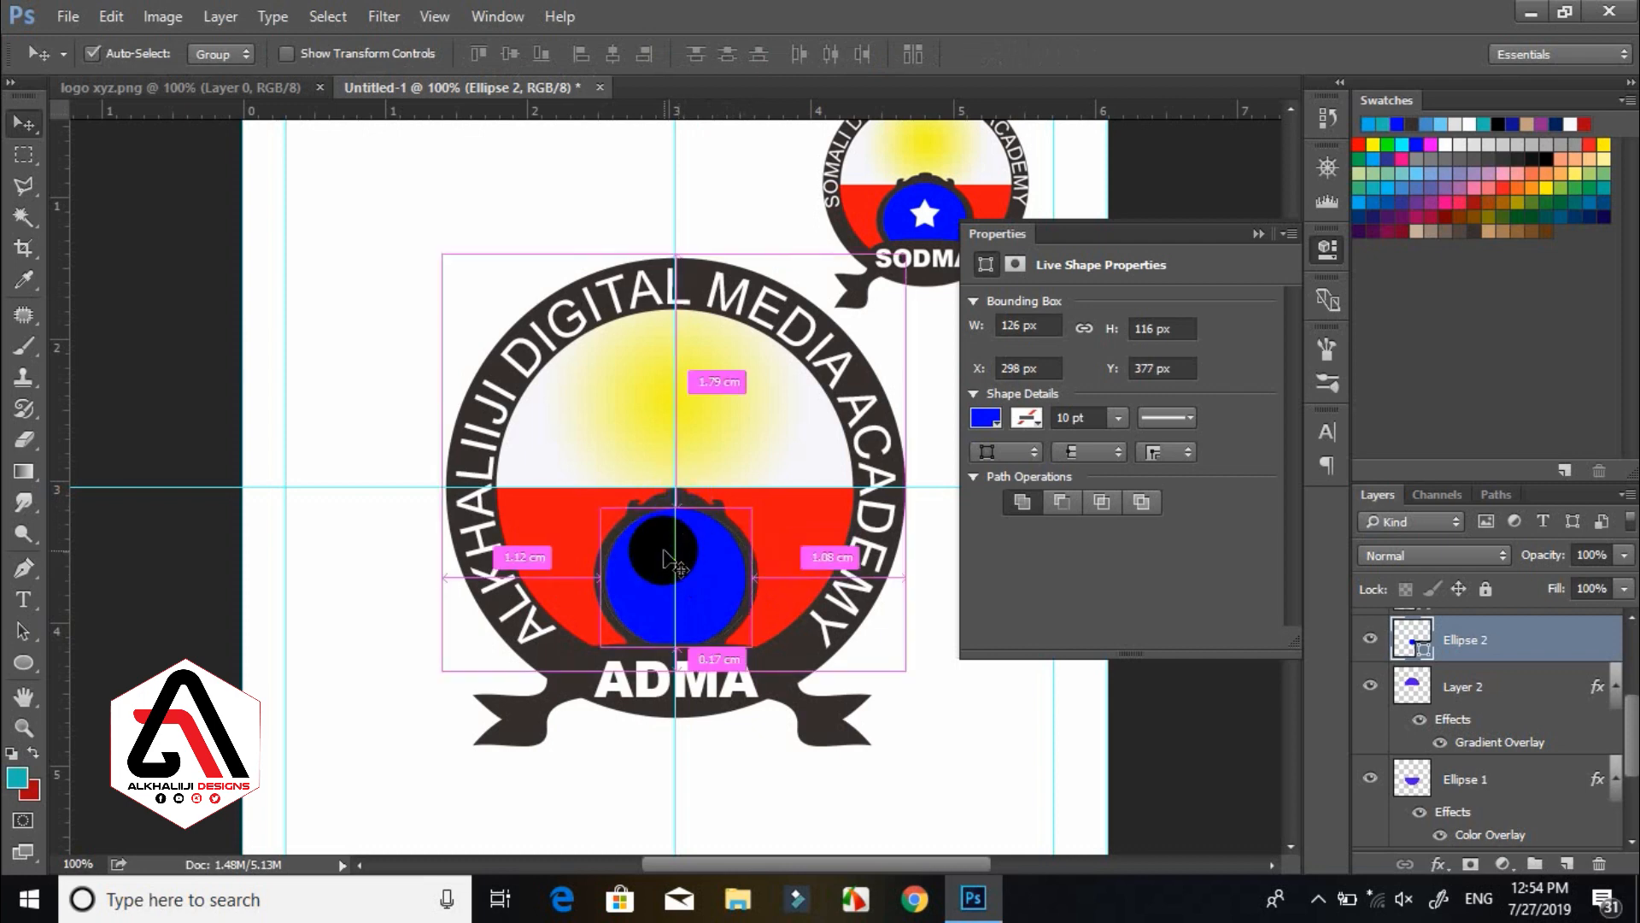
key("ctrl+t")
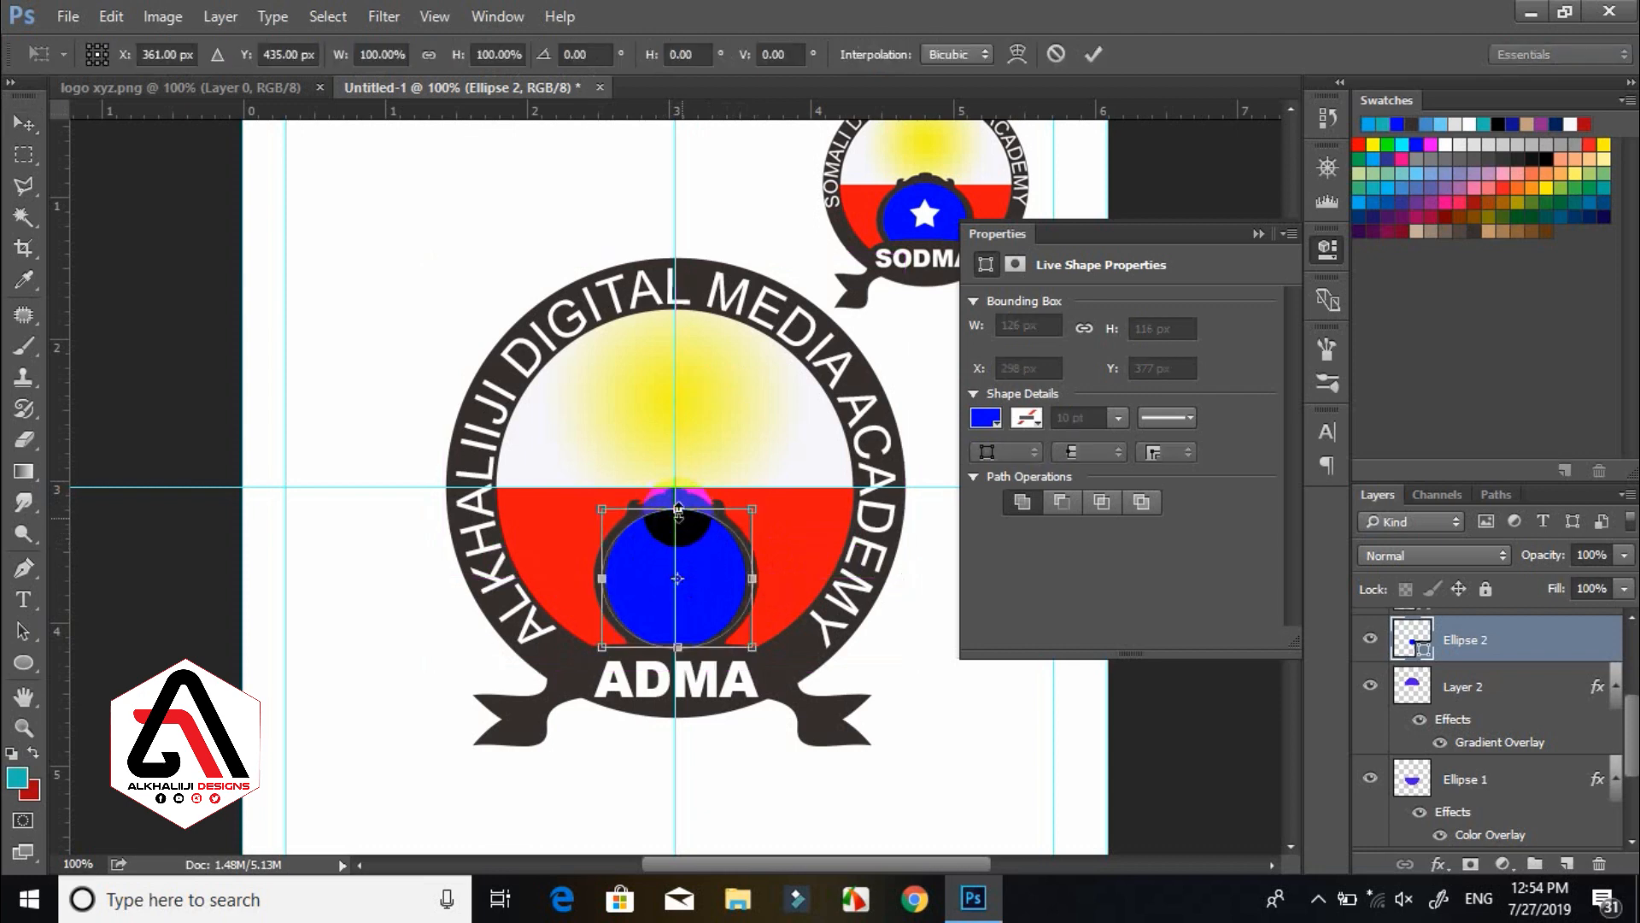
left_click_drag(678, 508, 677, 502)
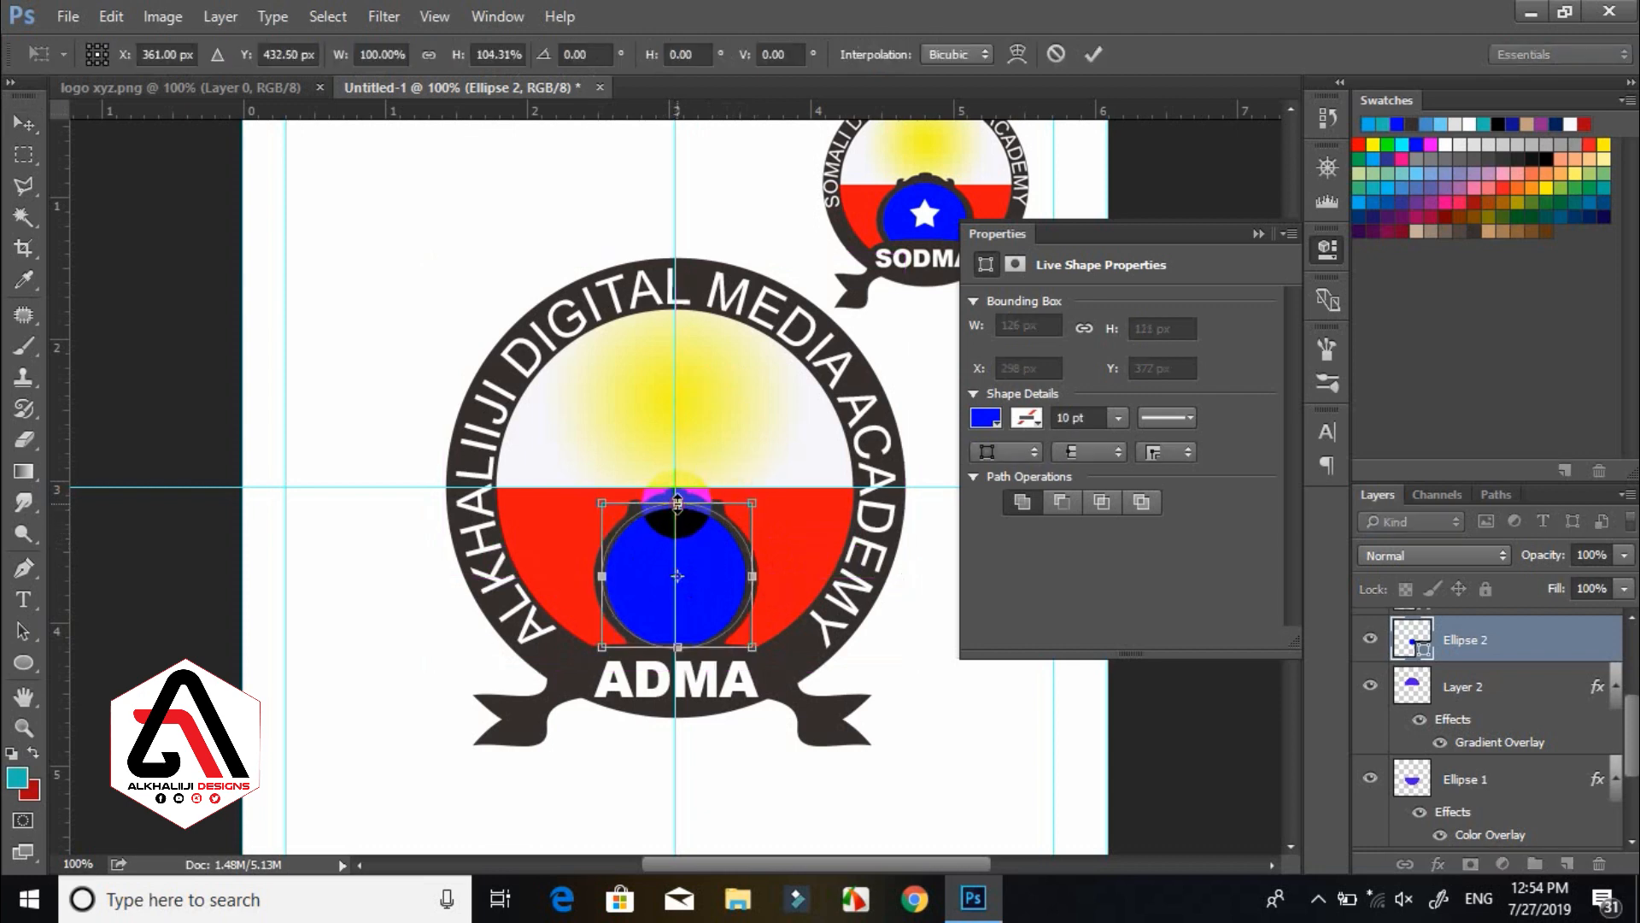
key("Return")
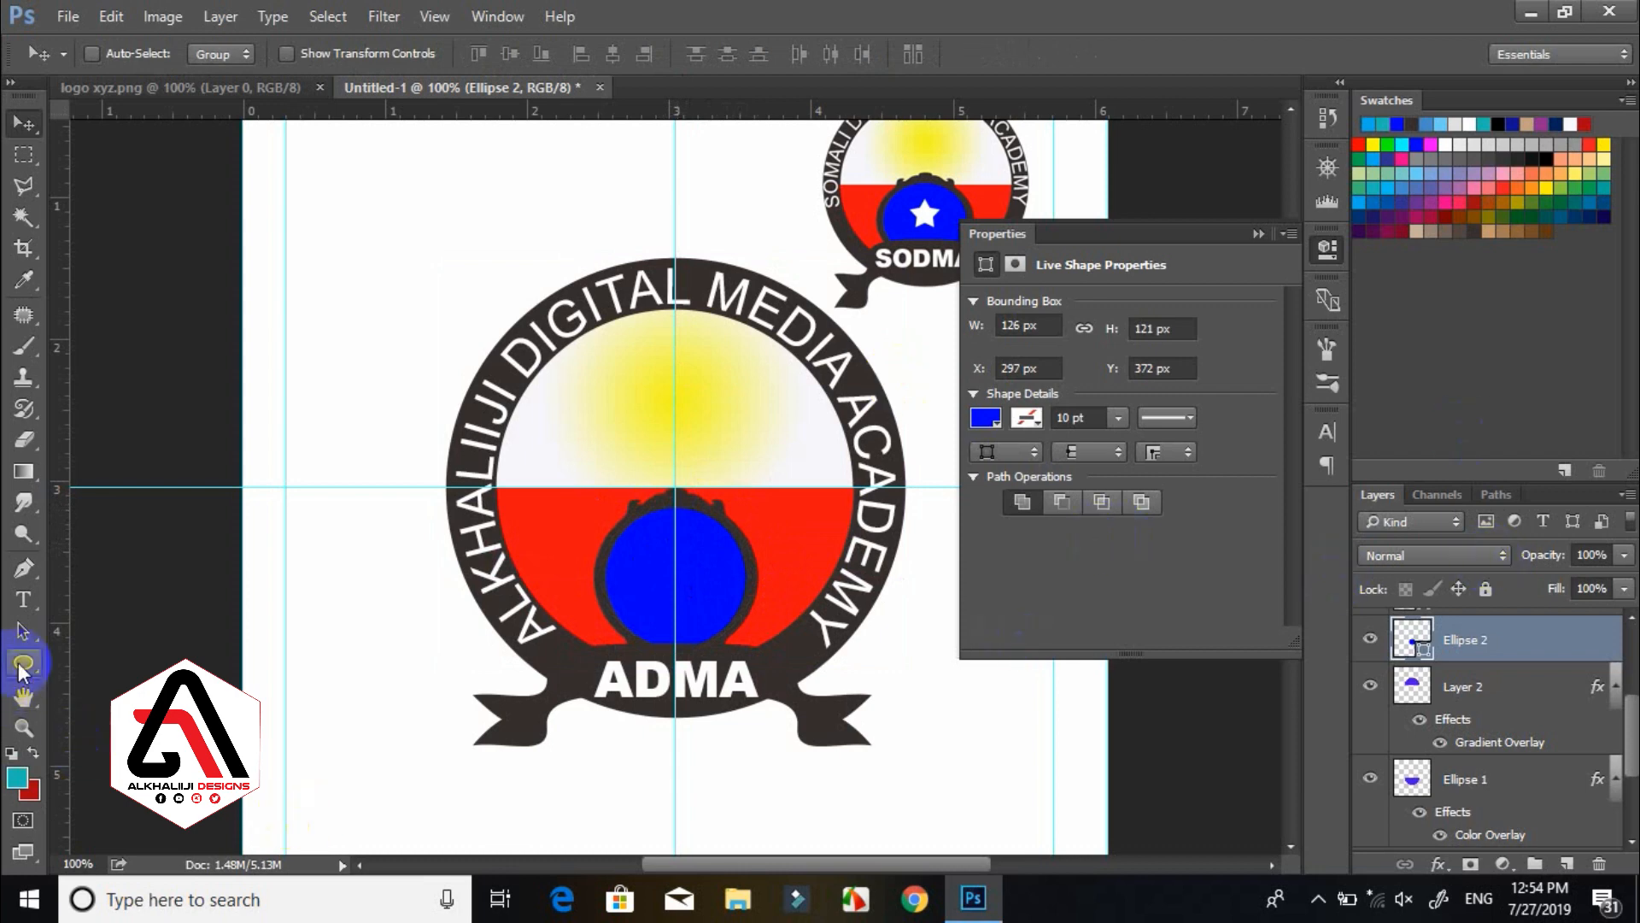
Draw a five-pointed star custom shape about 68 × 65 px on a new layer above the blue ellipse.
left_click(23, 663)
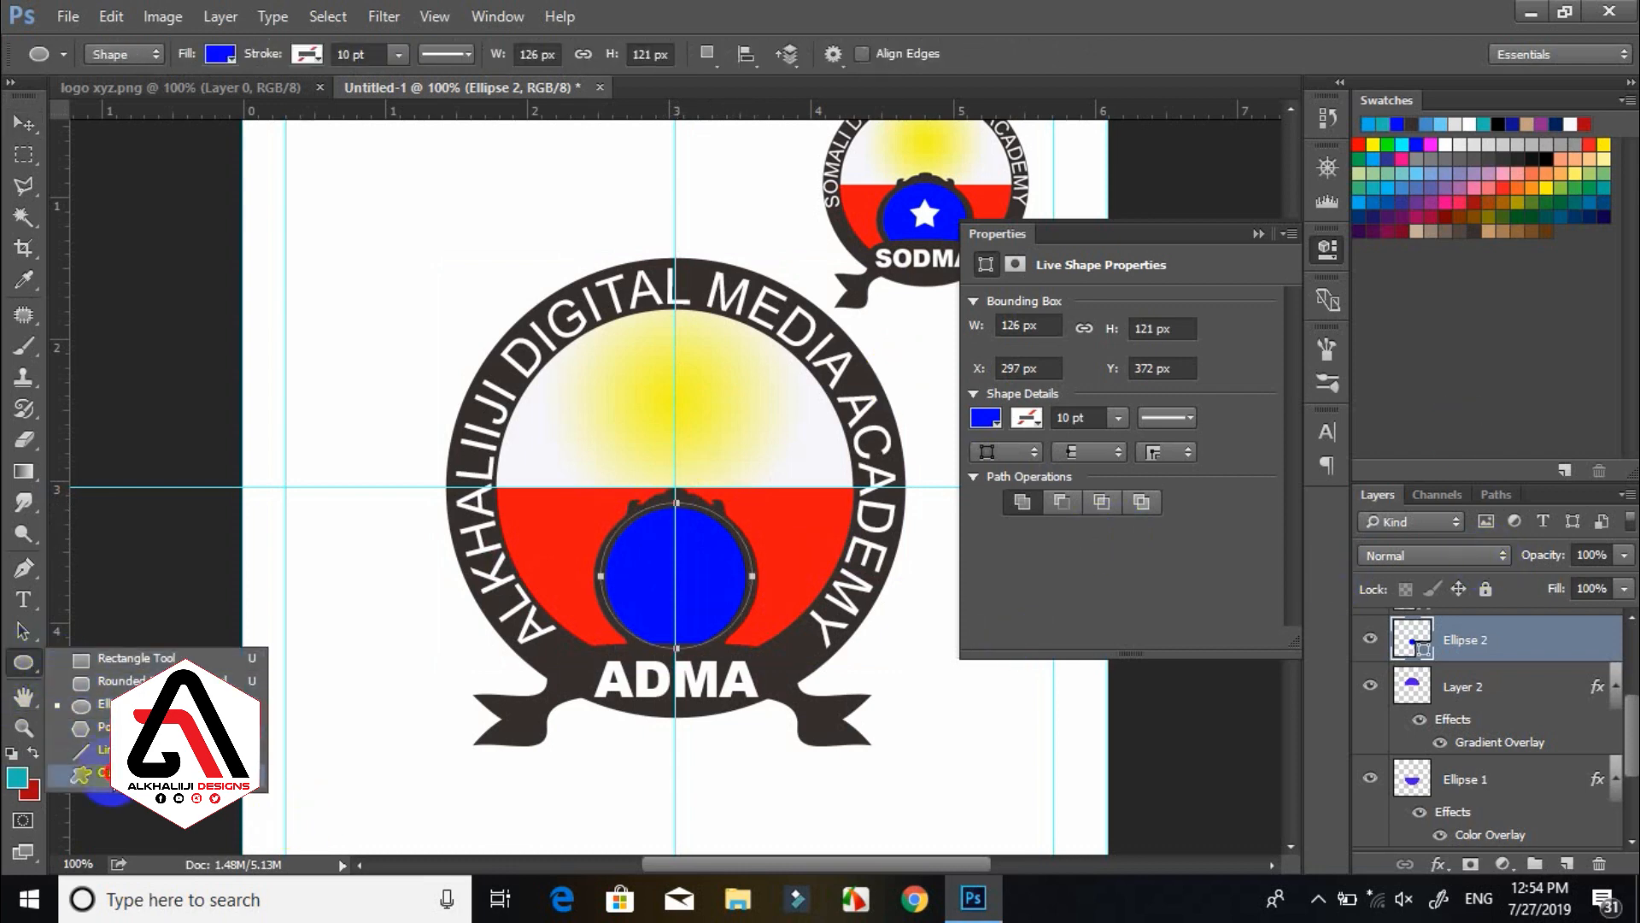
left_click(128, 784)
left_click(939, 54)
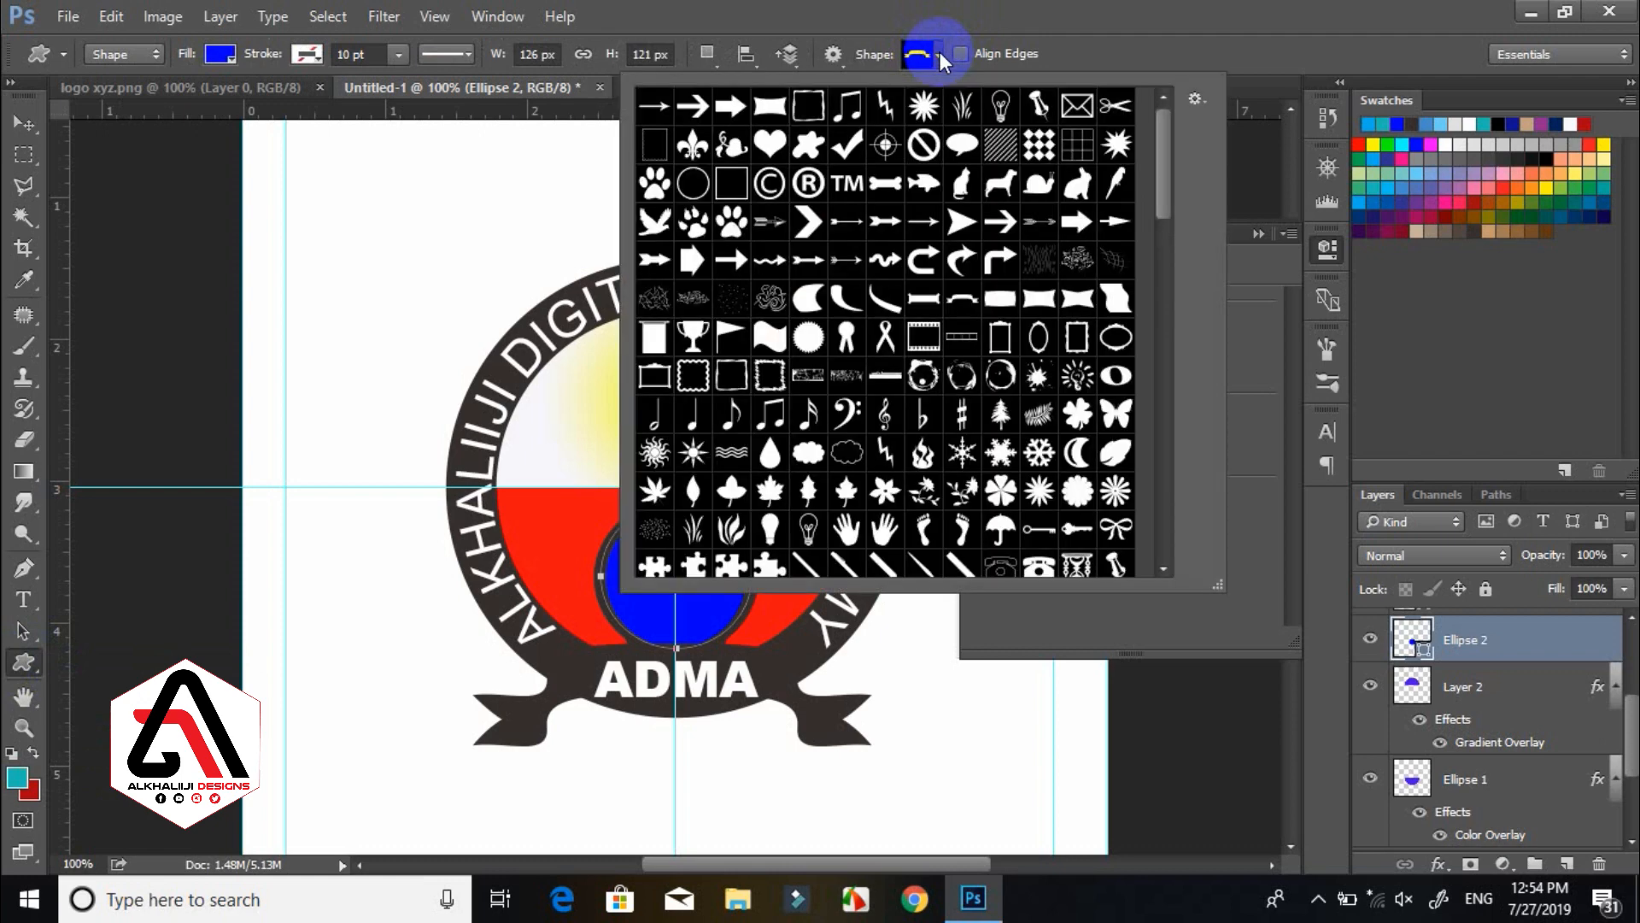
left_click_drag(1167, 176, 1166, 280)
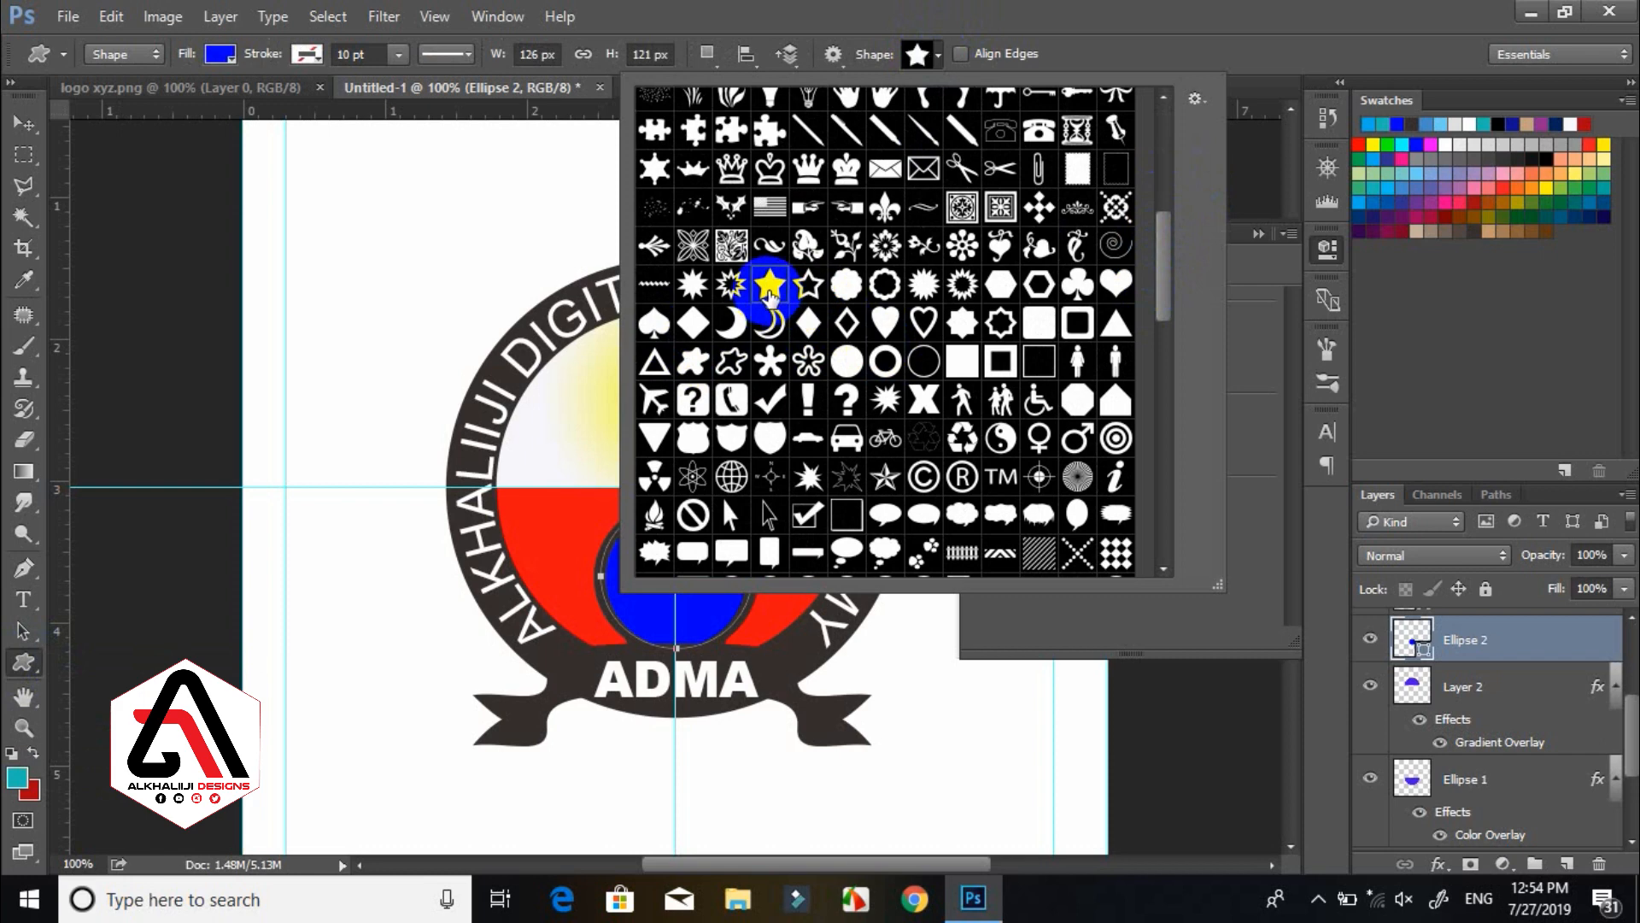
double_click(769, 291)
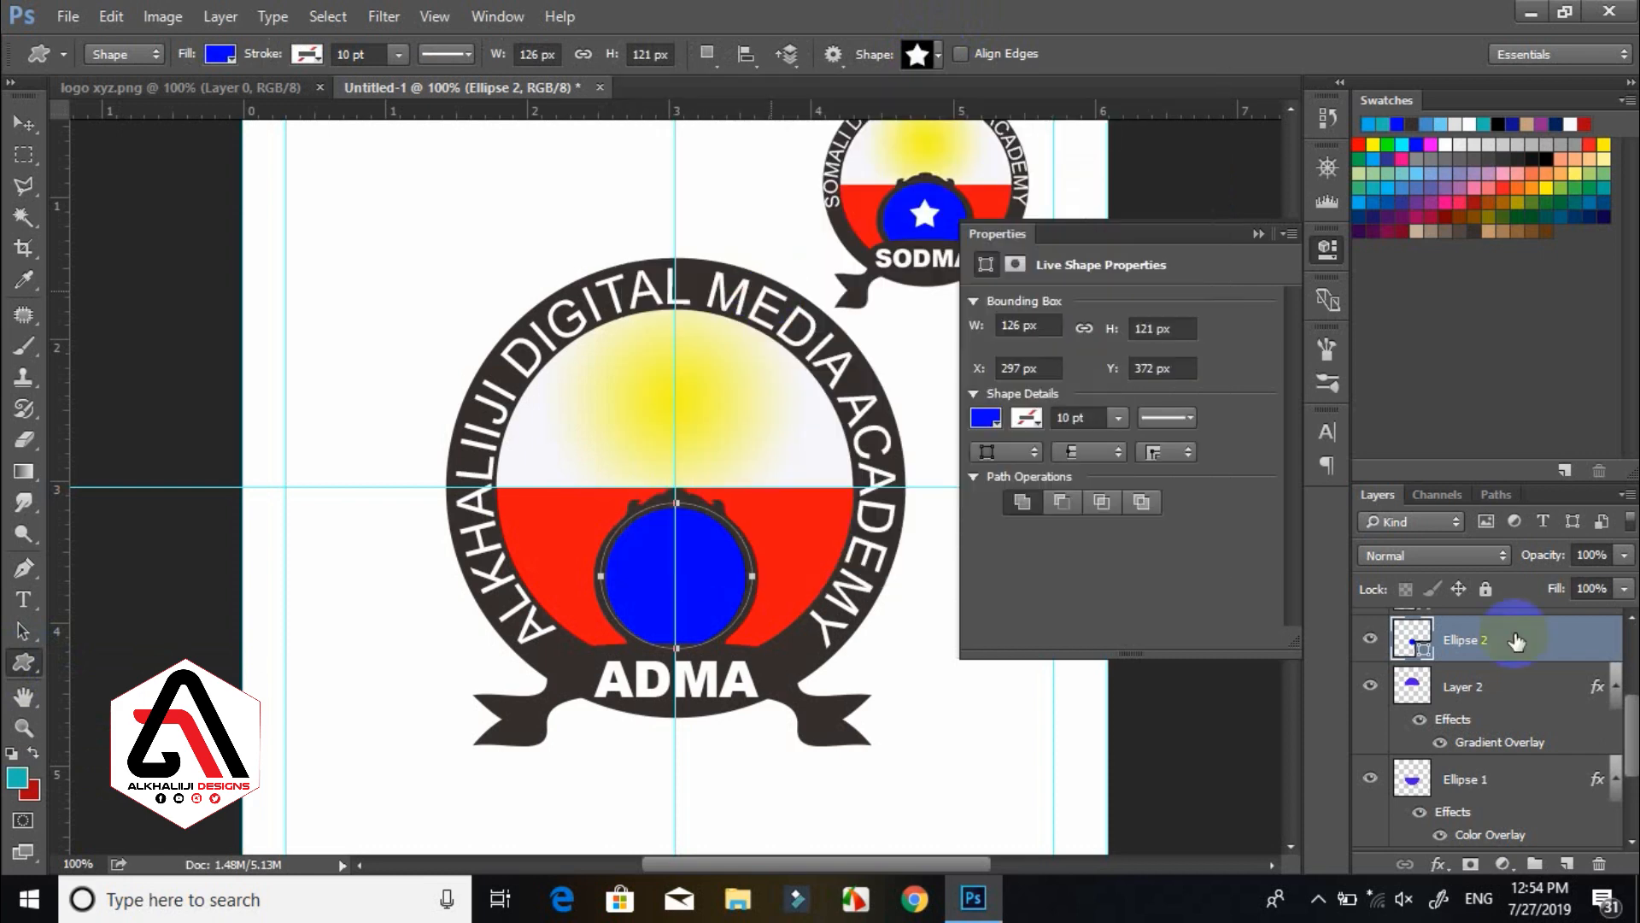
left_click(1563, 866)
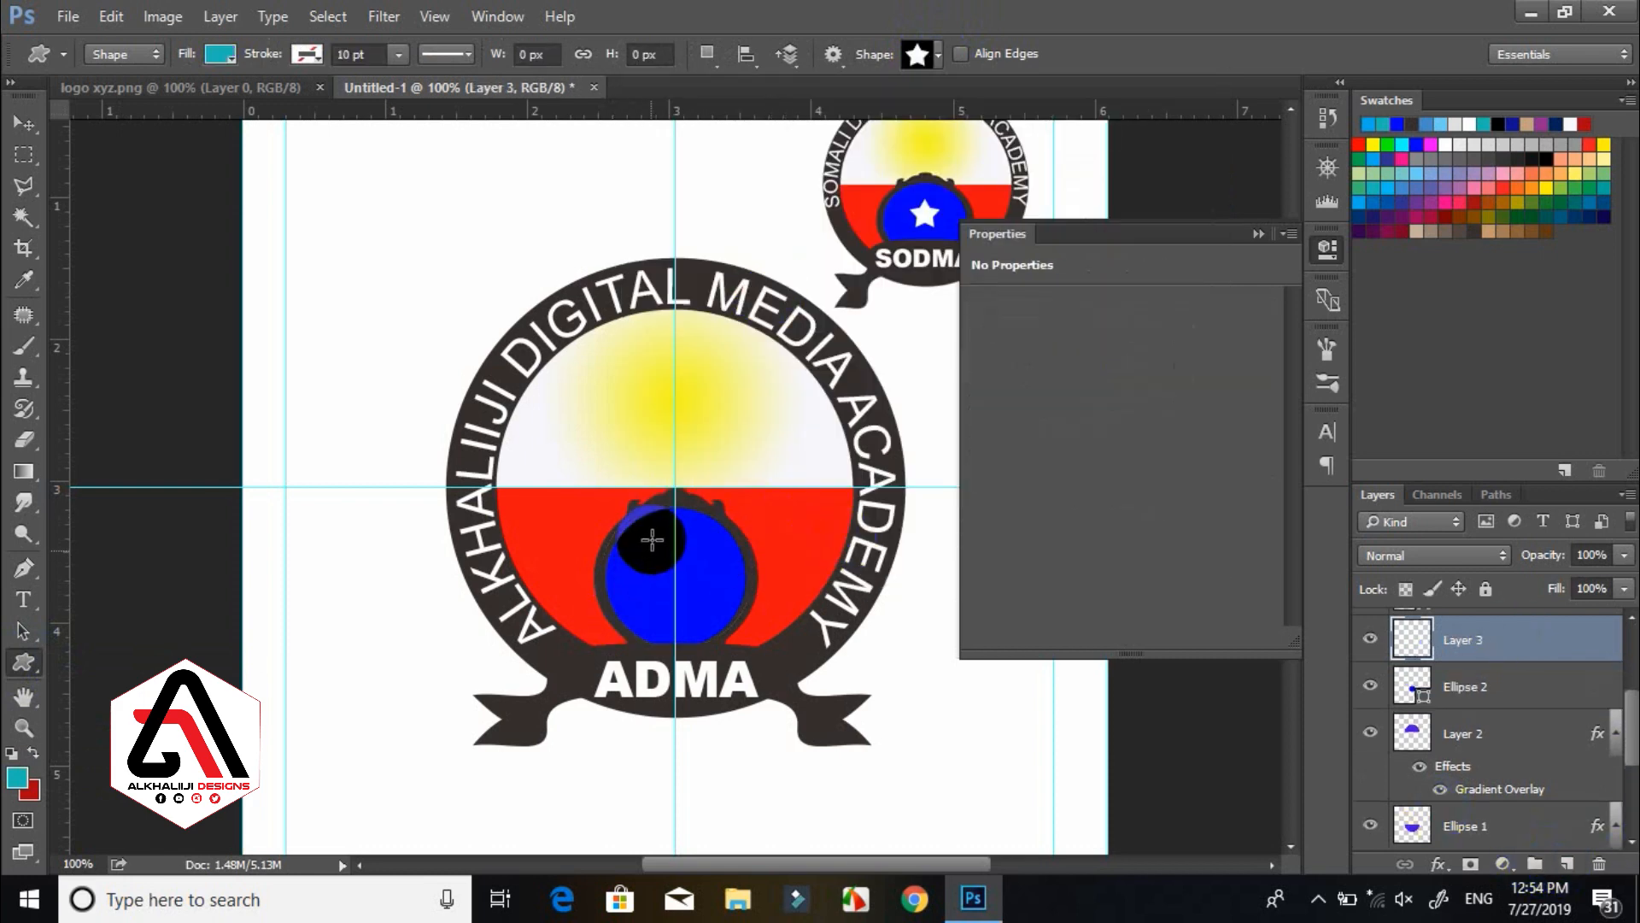
left_click_drag(652, 539, 734, 615)
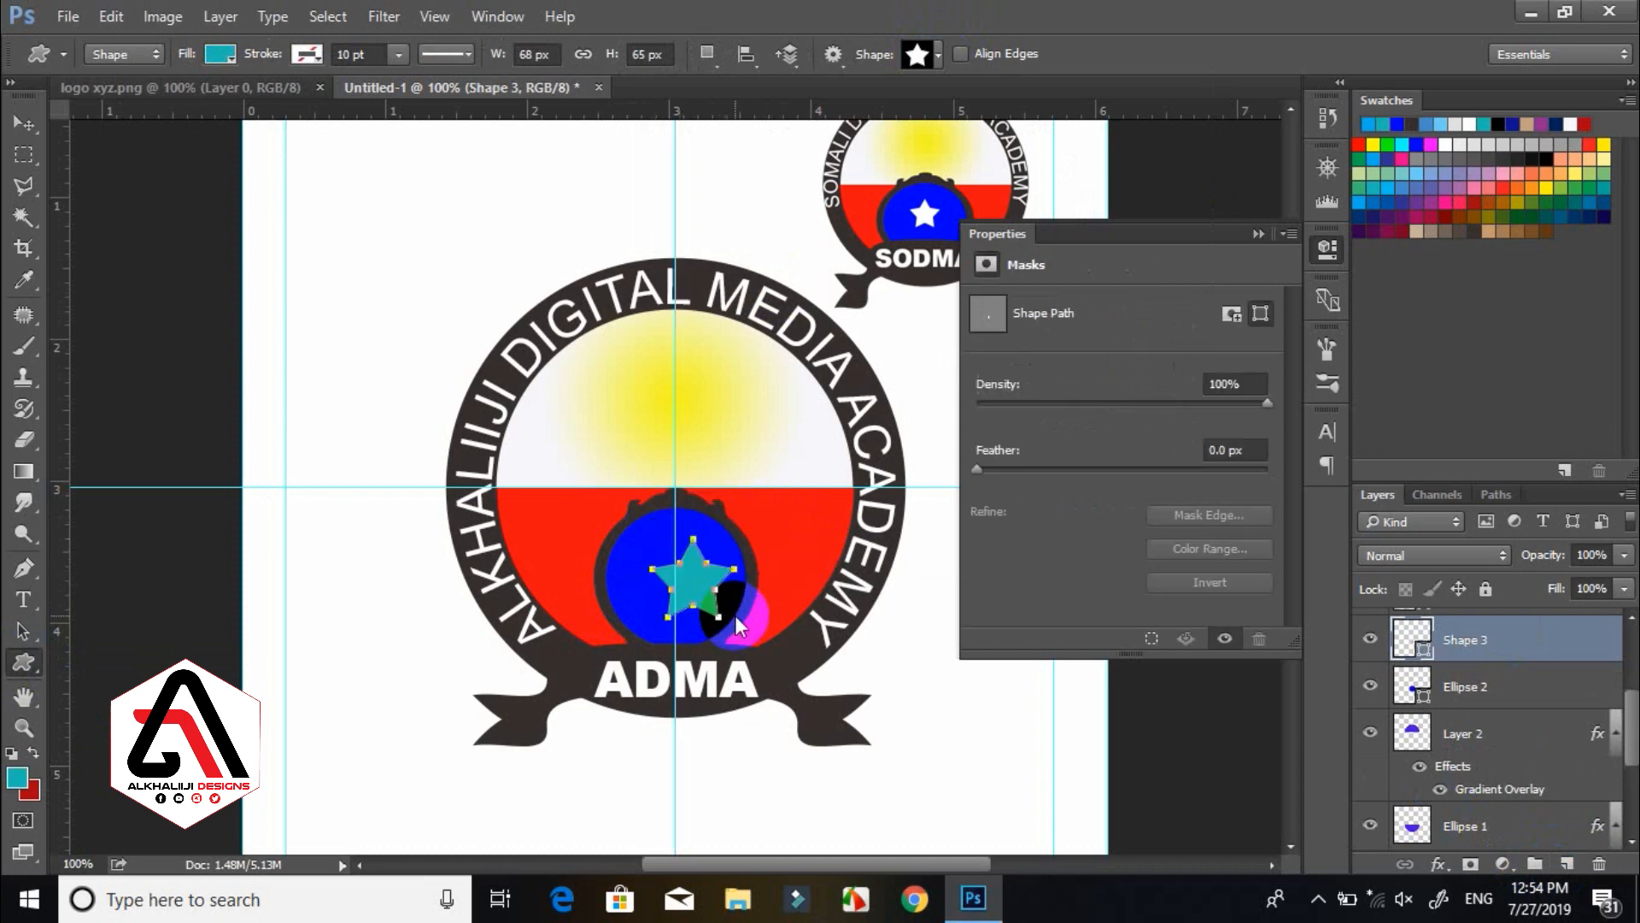
Set the star's fill colour to white, ffffff.
double_click(1414, 639)
type("ffffff")
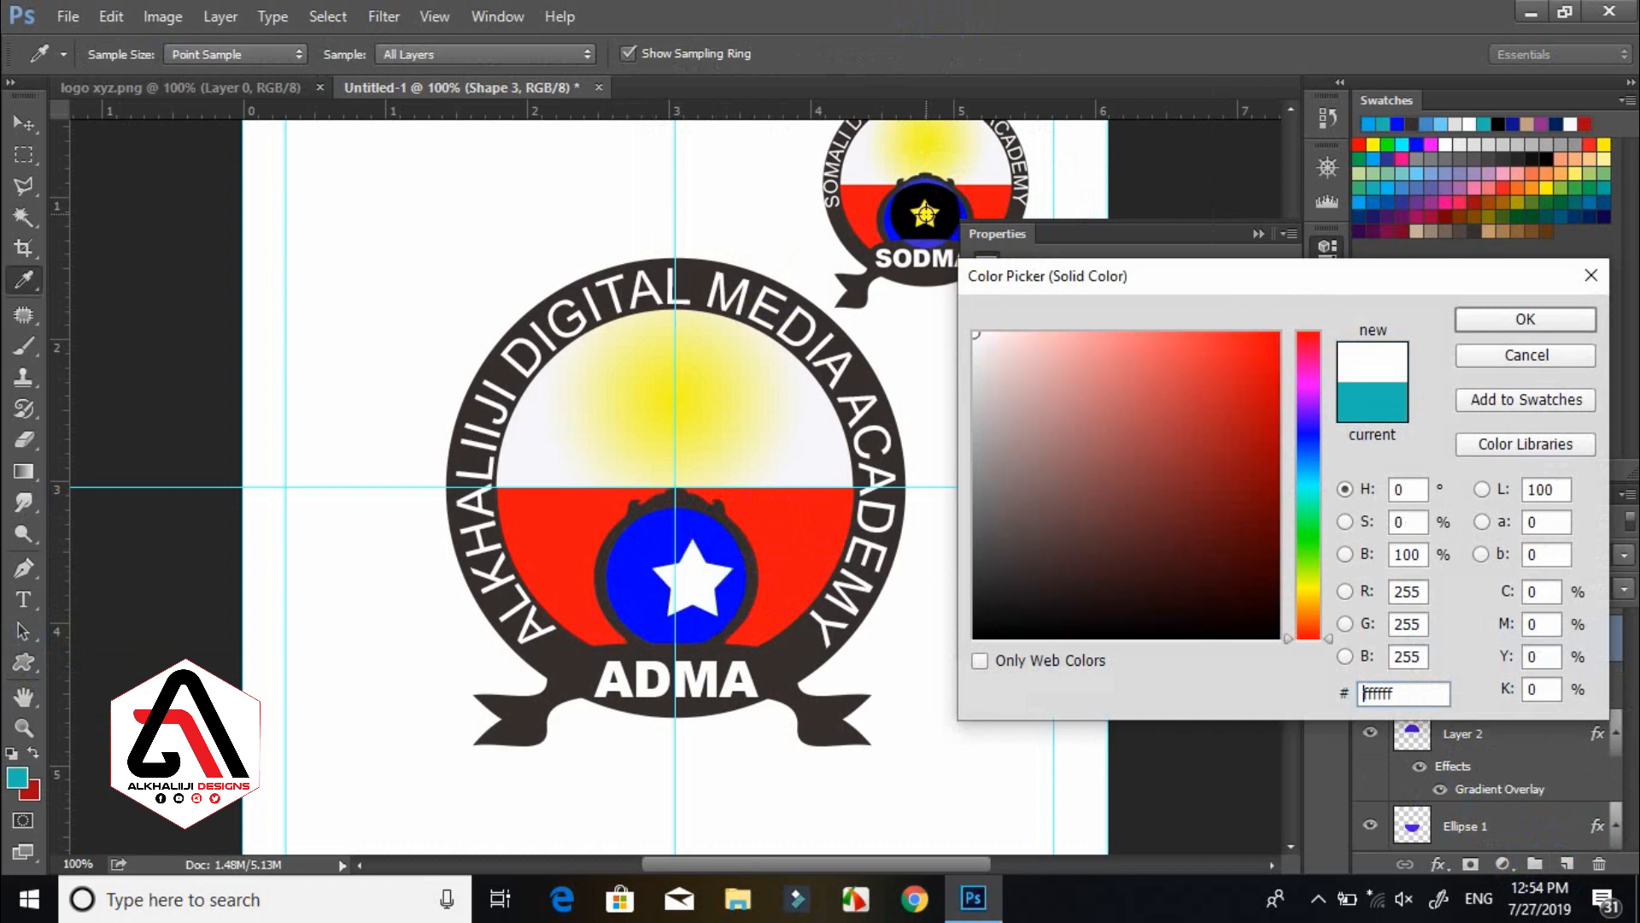
left_click(1509, 316)
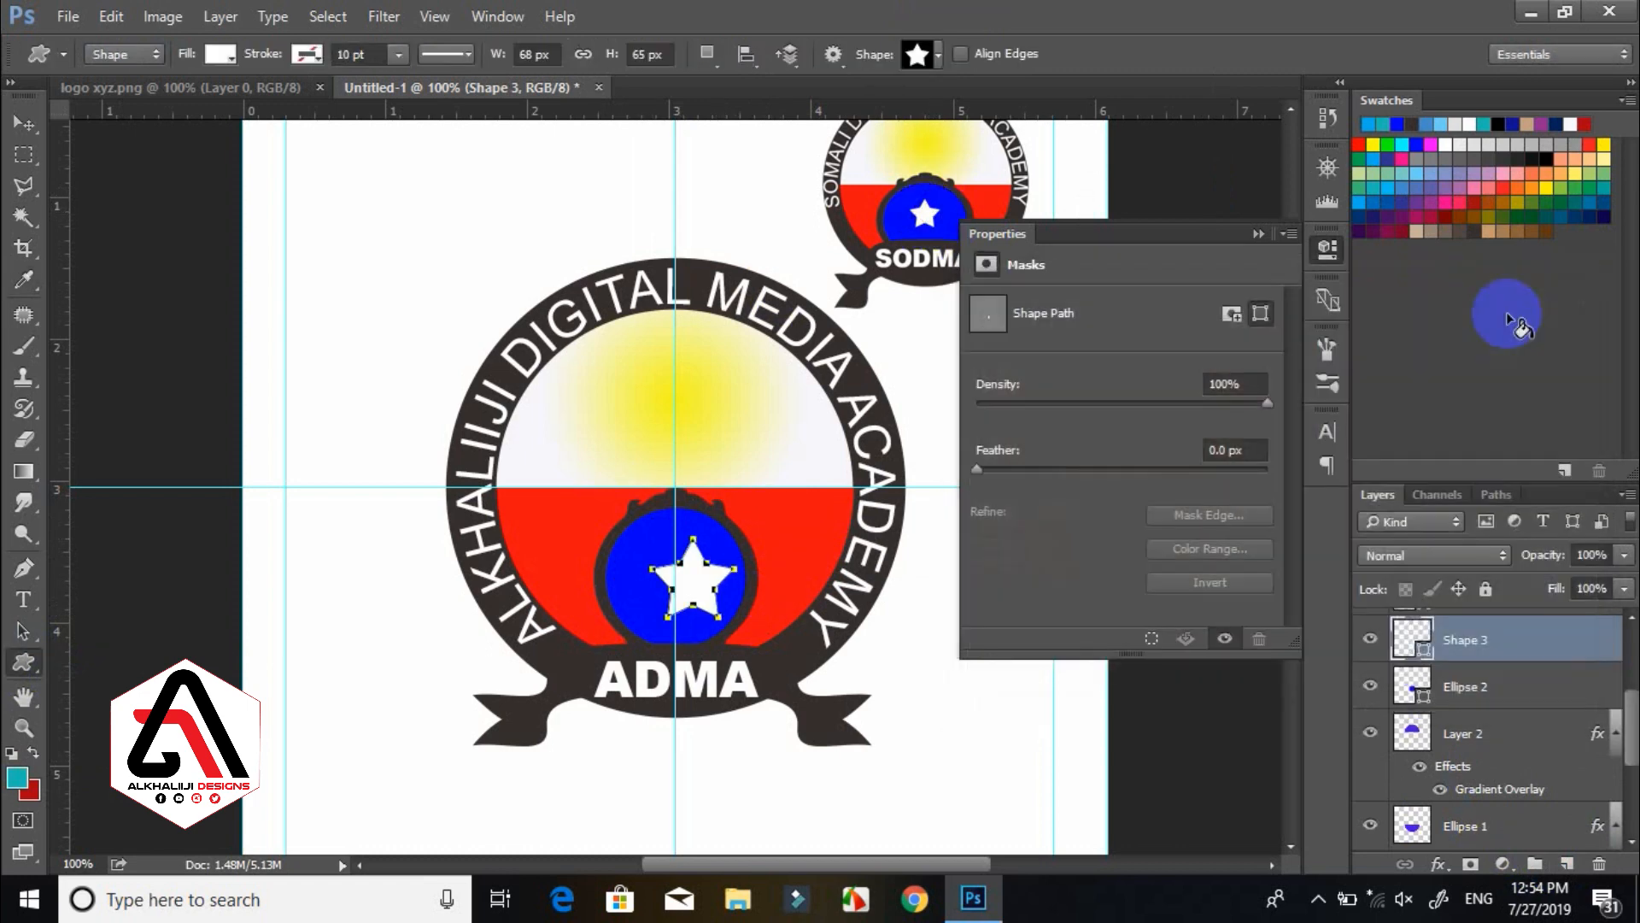
Move the white star onto the vertical centre guide and shrink it to about 55 × 53 px.
key("ctrl+t")
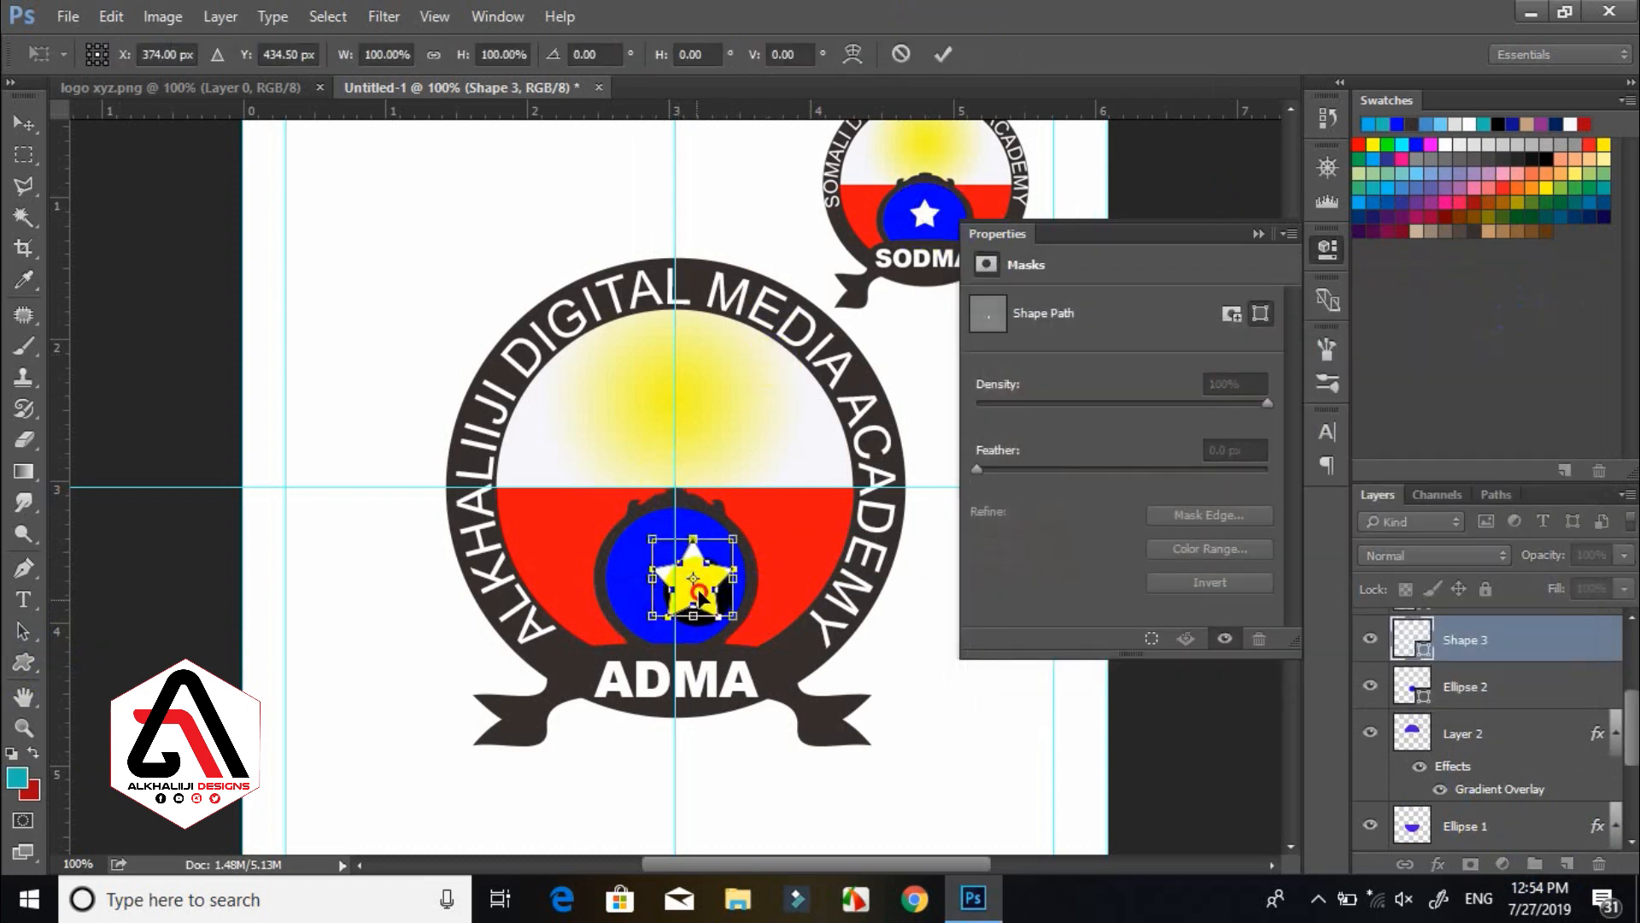
left_click_drag(689, 595, 674, 596)
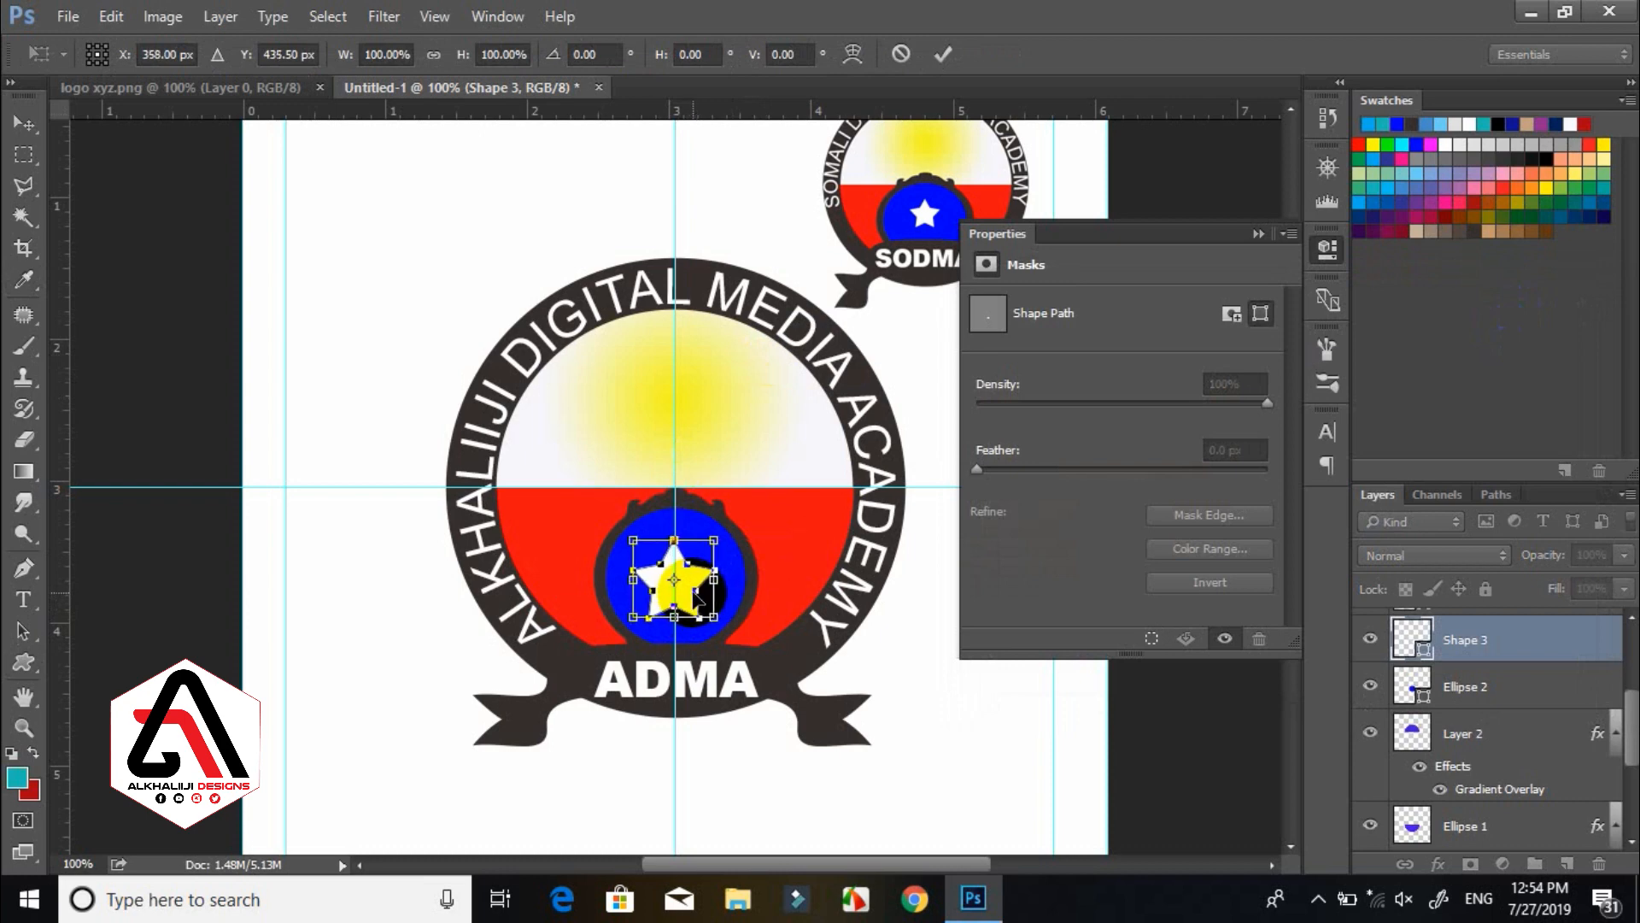
key("Return")
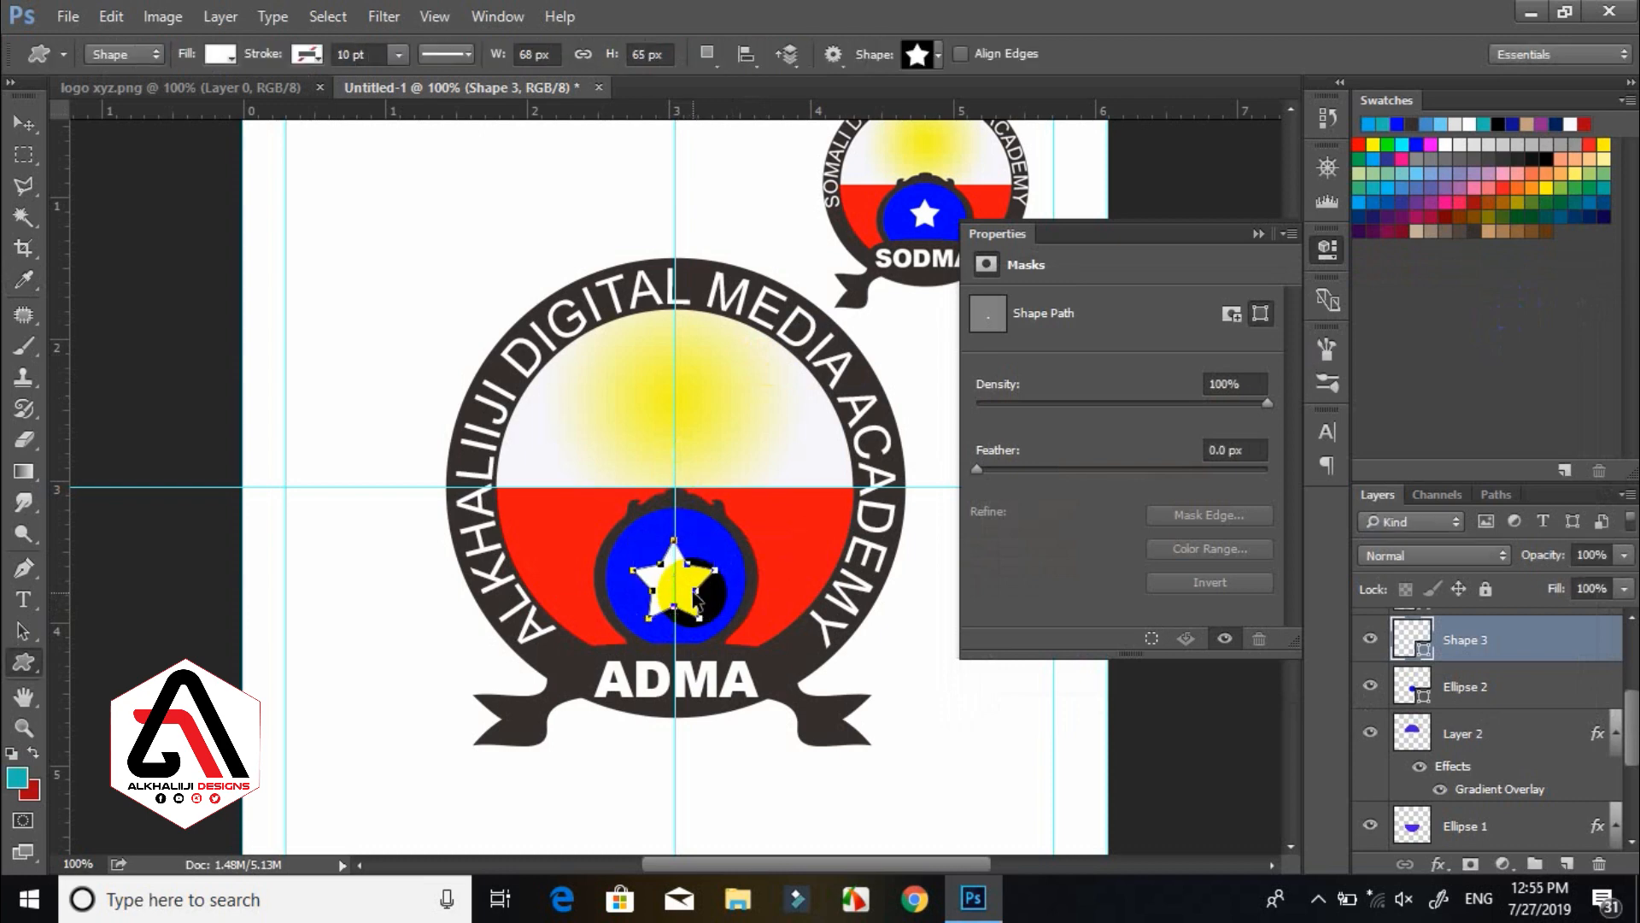
key("ctrl+t")
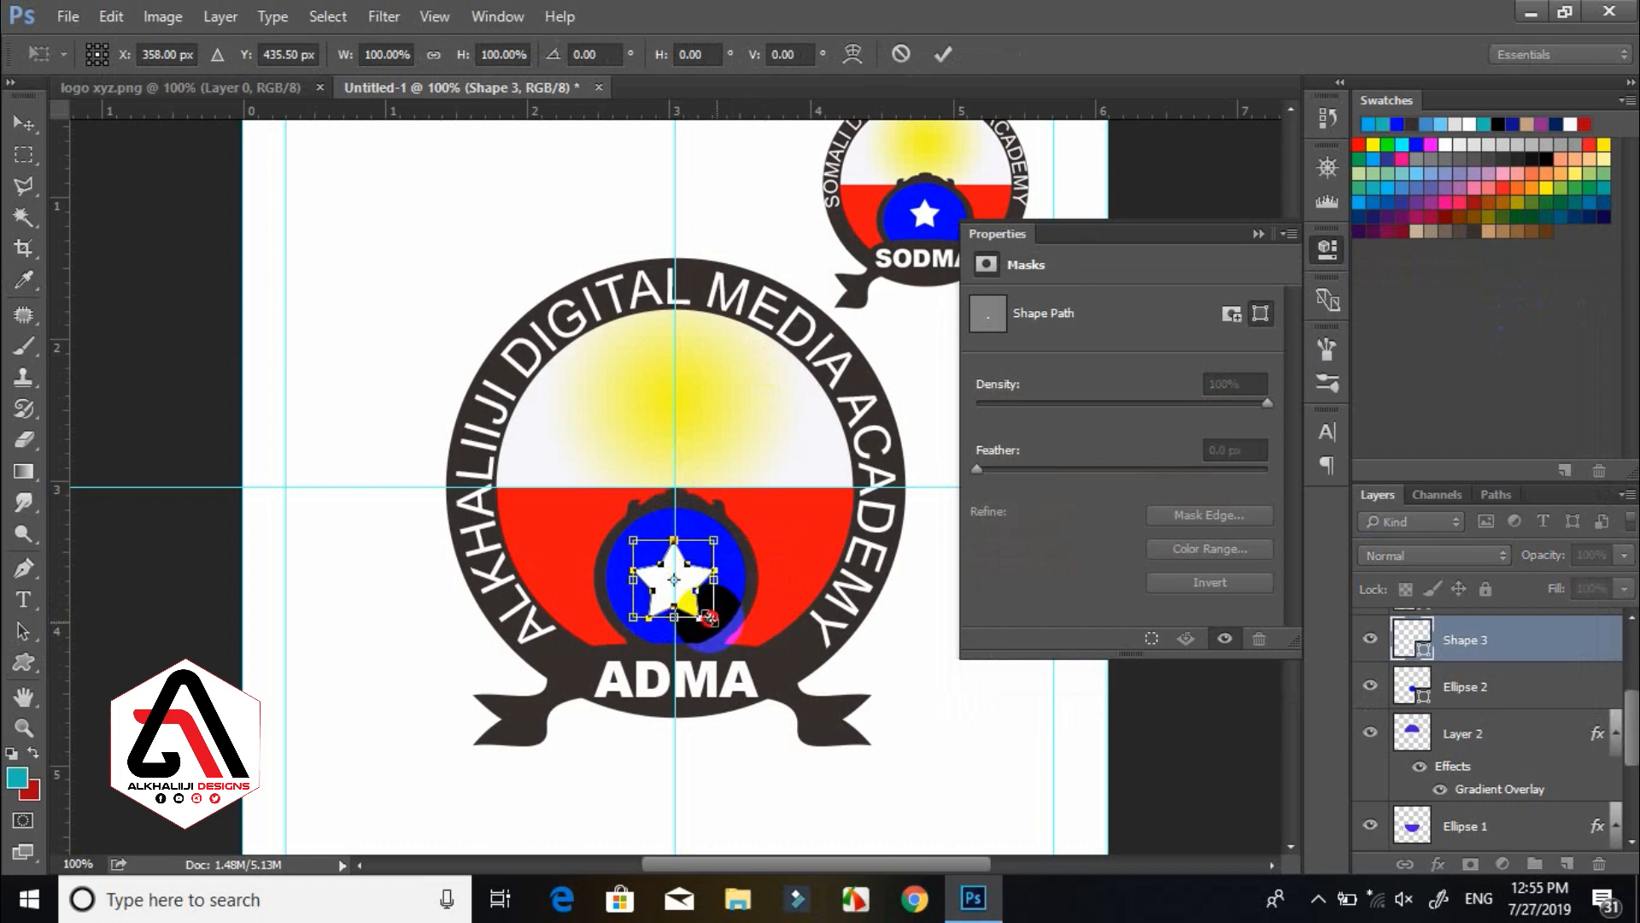
left_click_drag(709, 616, 699, 605)
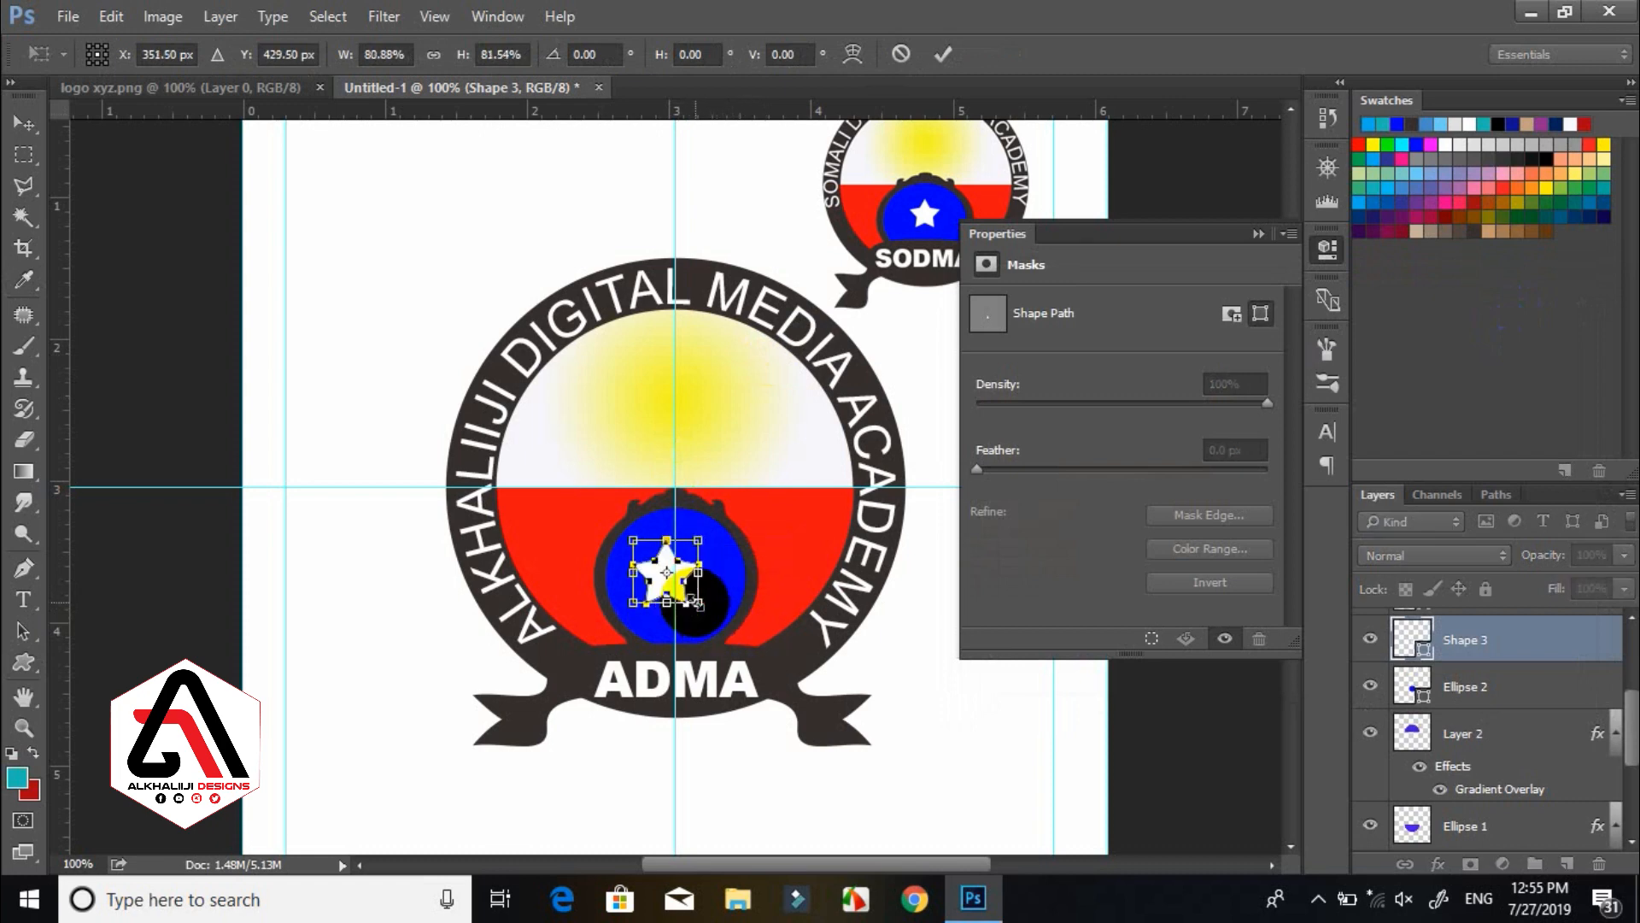
left_click(943, 54)
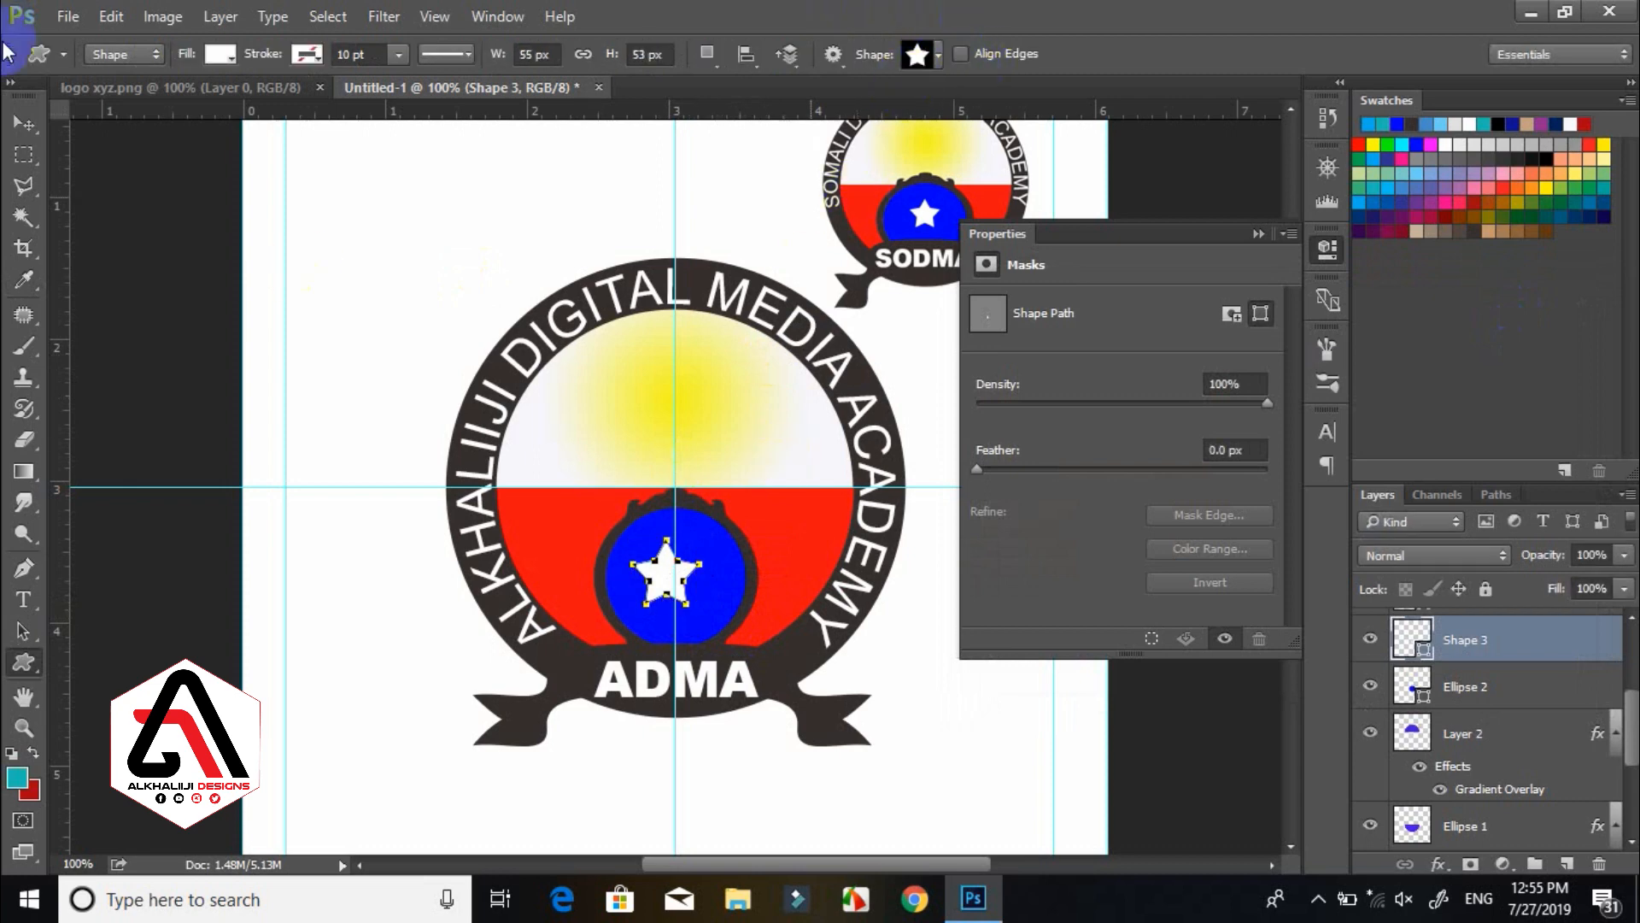
Nudge the star right to a horizontal position of 359.50 px, centring it inside the blue circle.
left_click(26, 124)
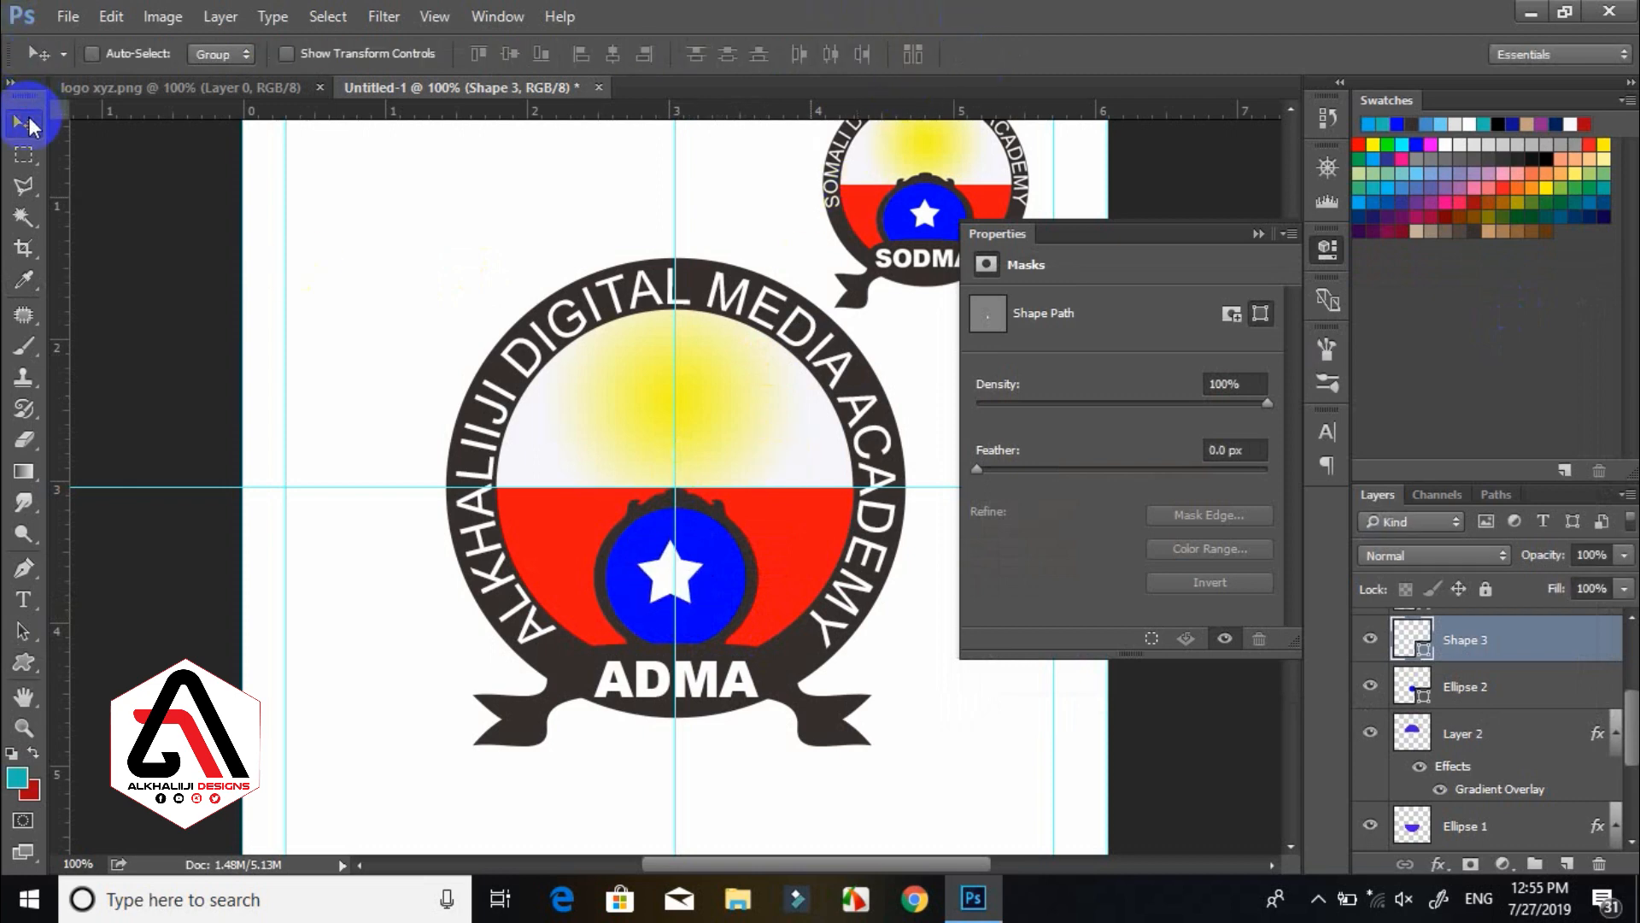
key("ctrl+t")
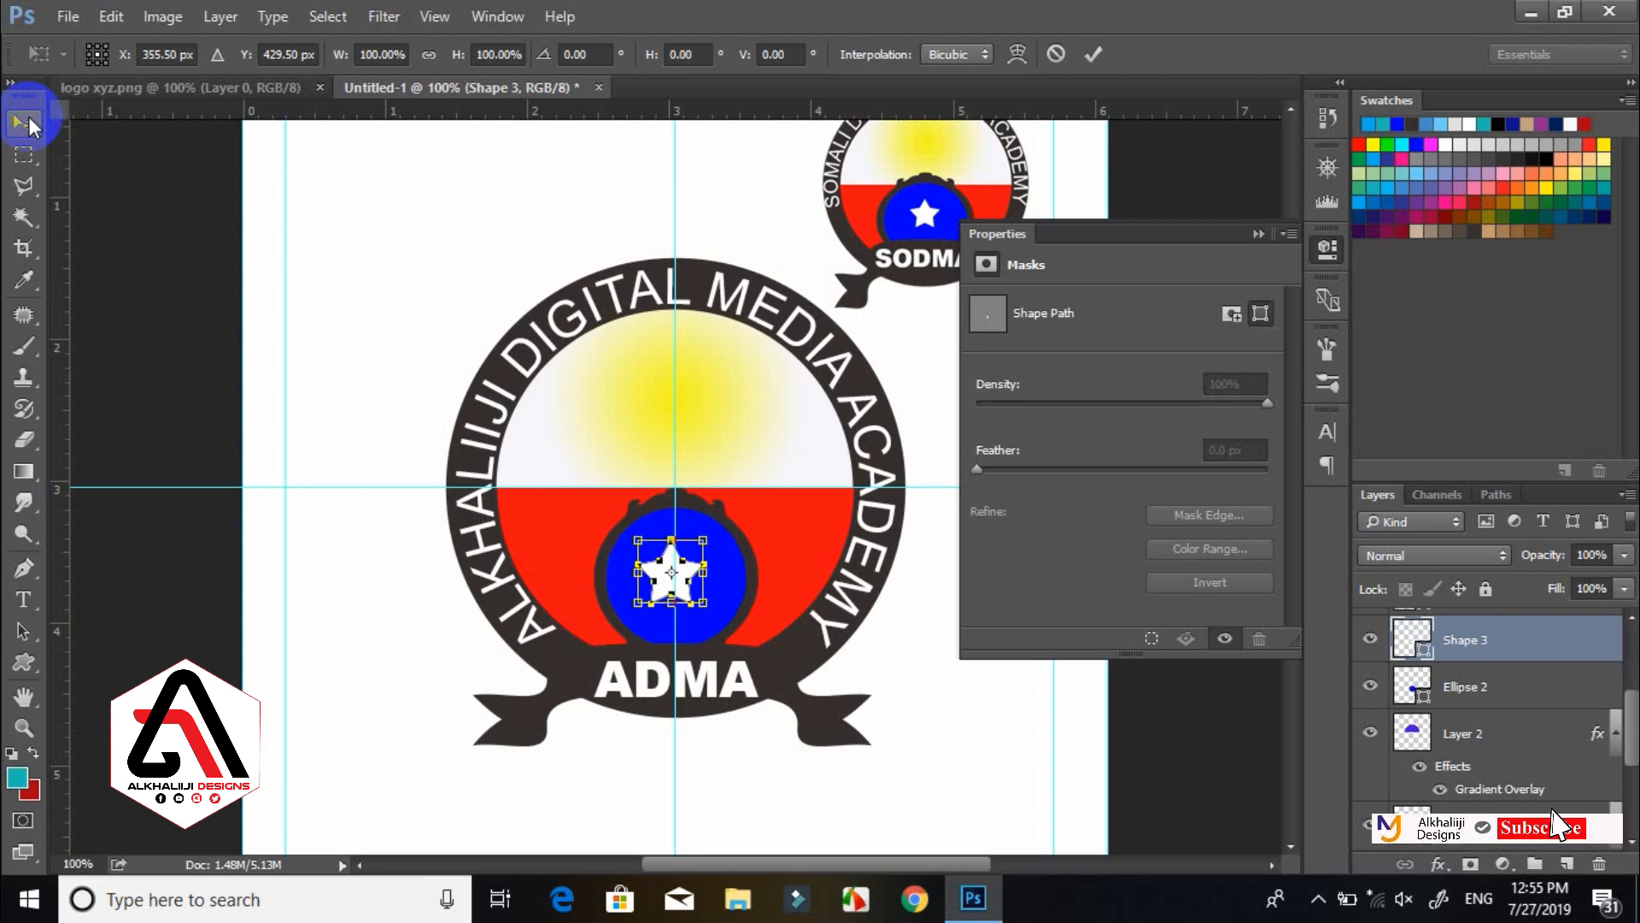
key("Right")
key("Right")
key("Right")
key("Right")
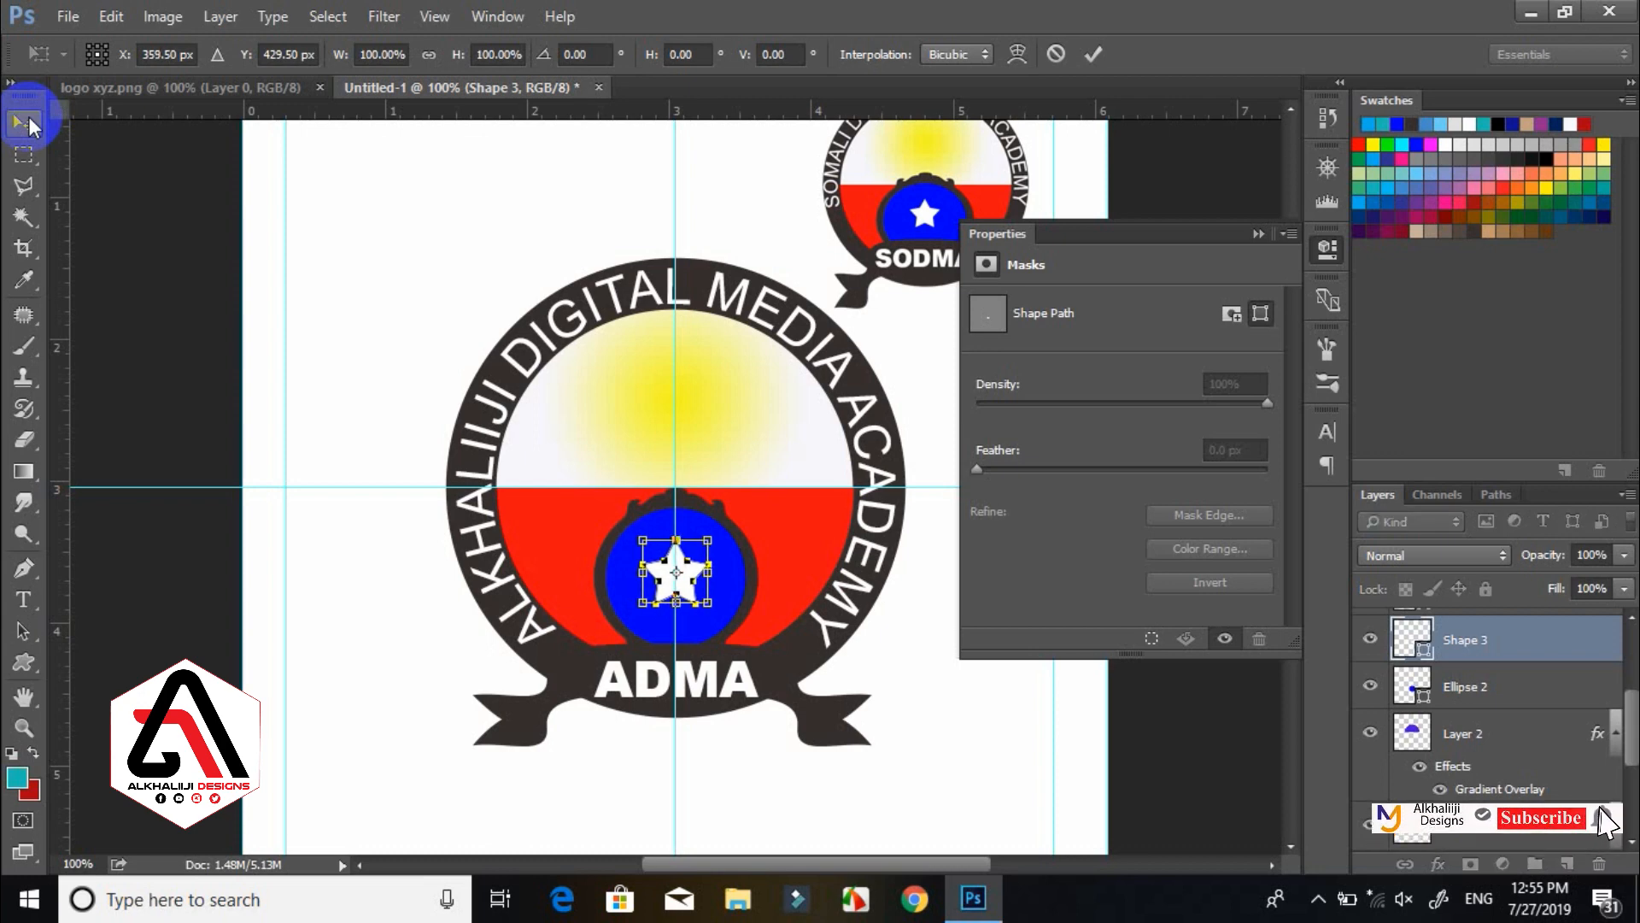
key("Return")
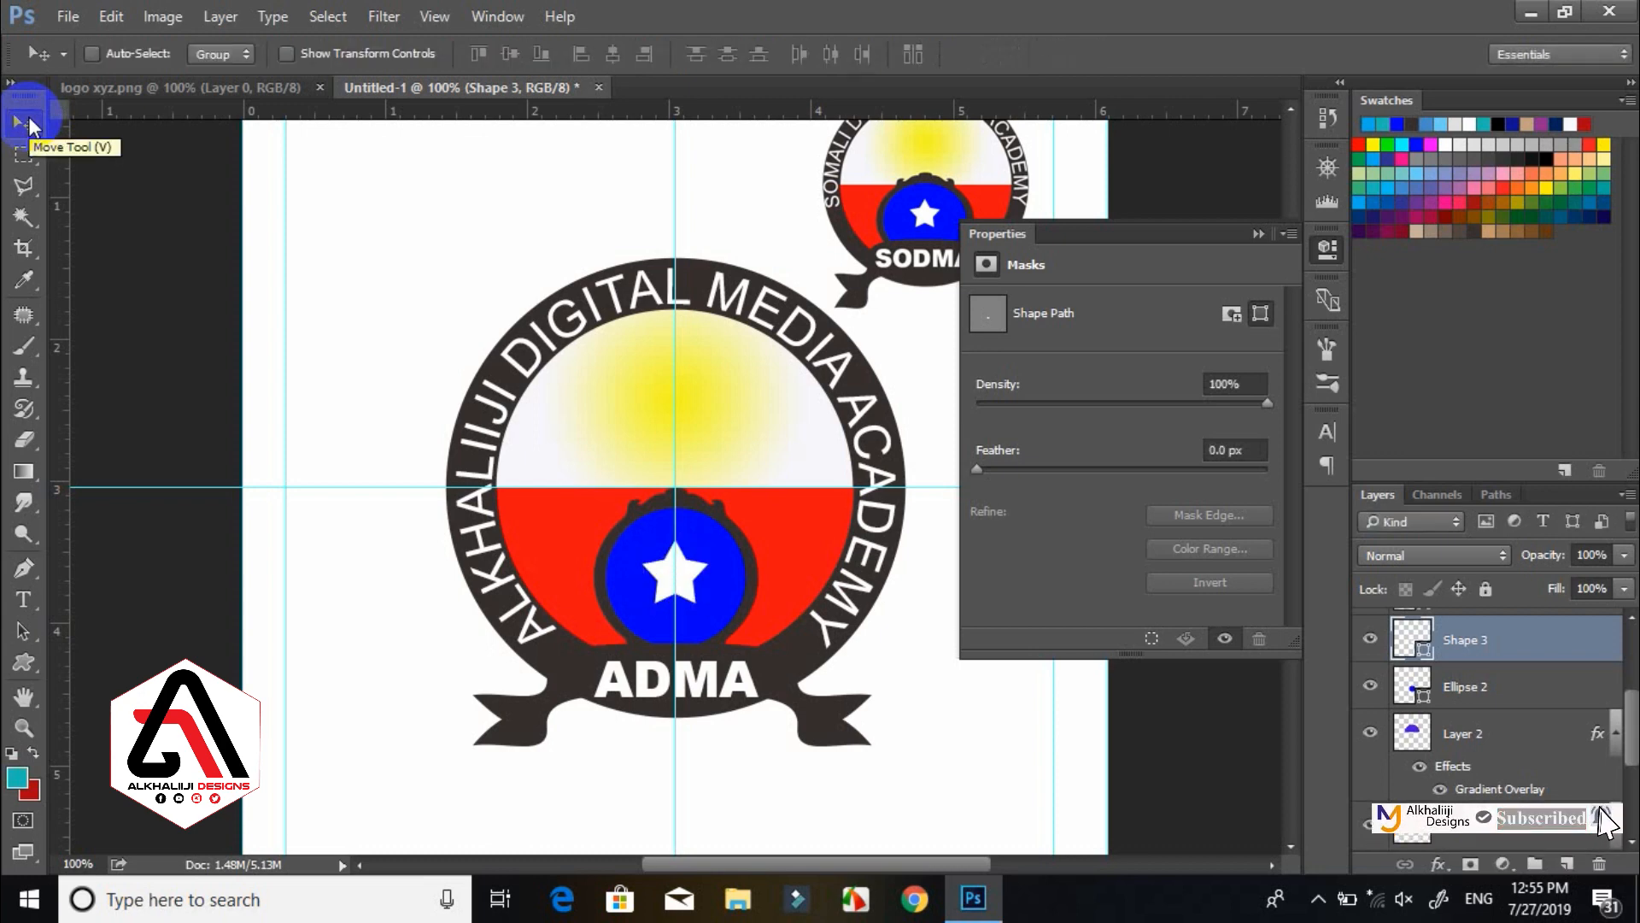
Delete Layer 1 holding the SODMA reference logo and hide the white Background layer.
left_click(1258, 233)
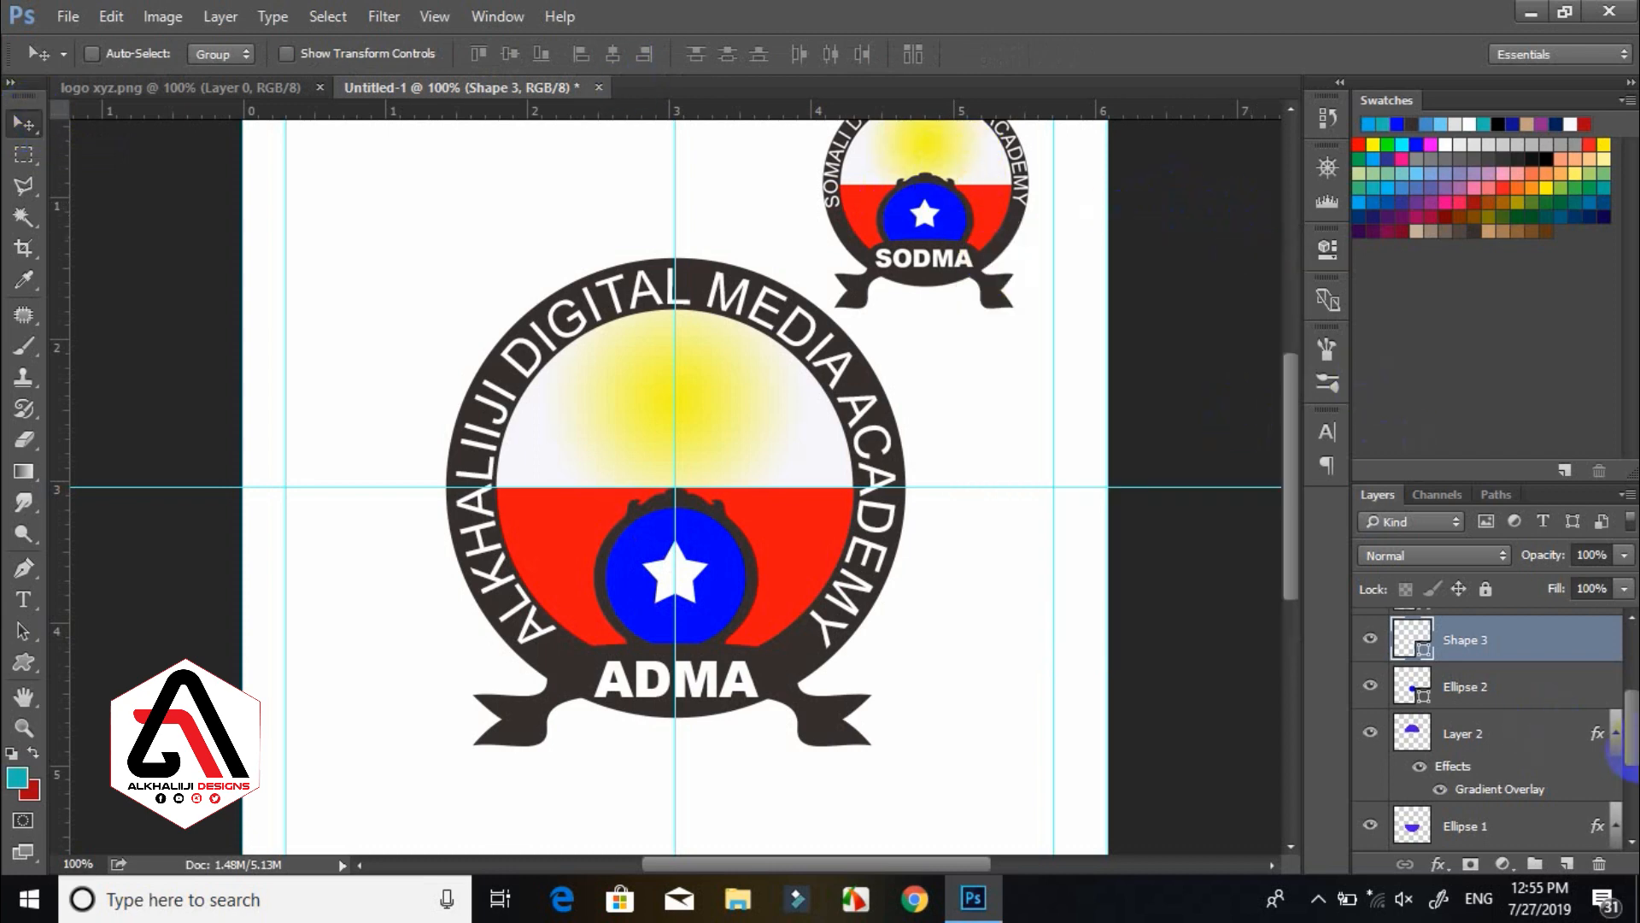
left_click_drag(1628, 722, 1629, 674)
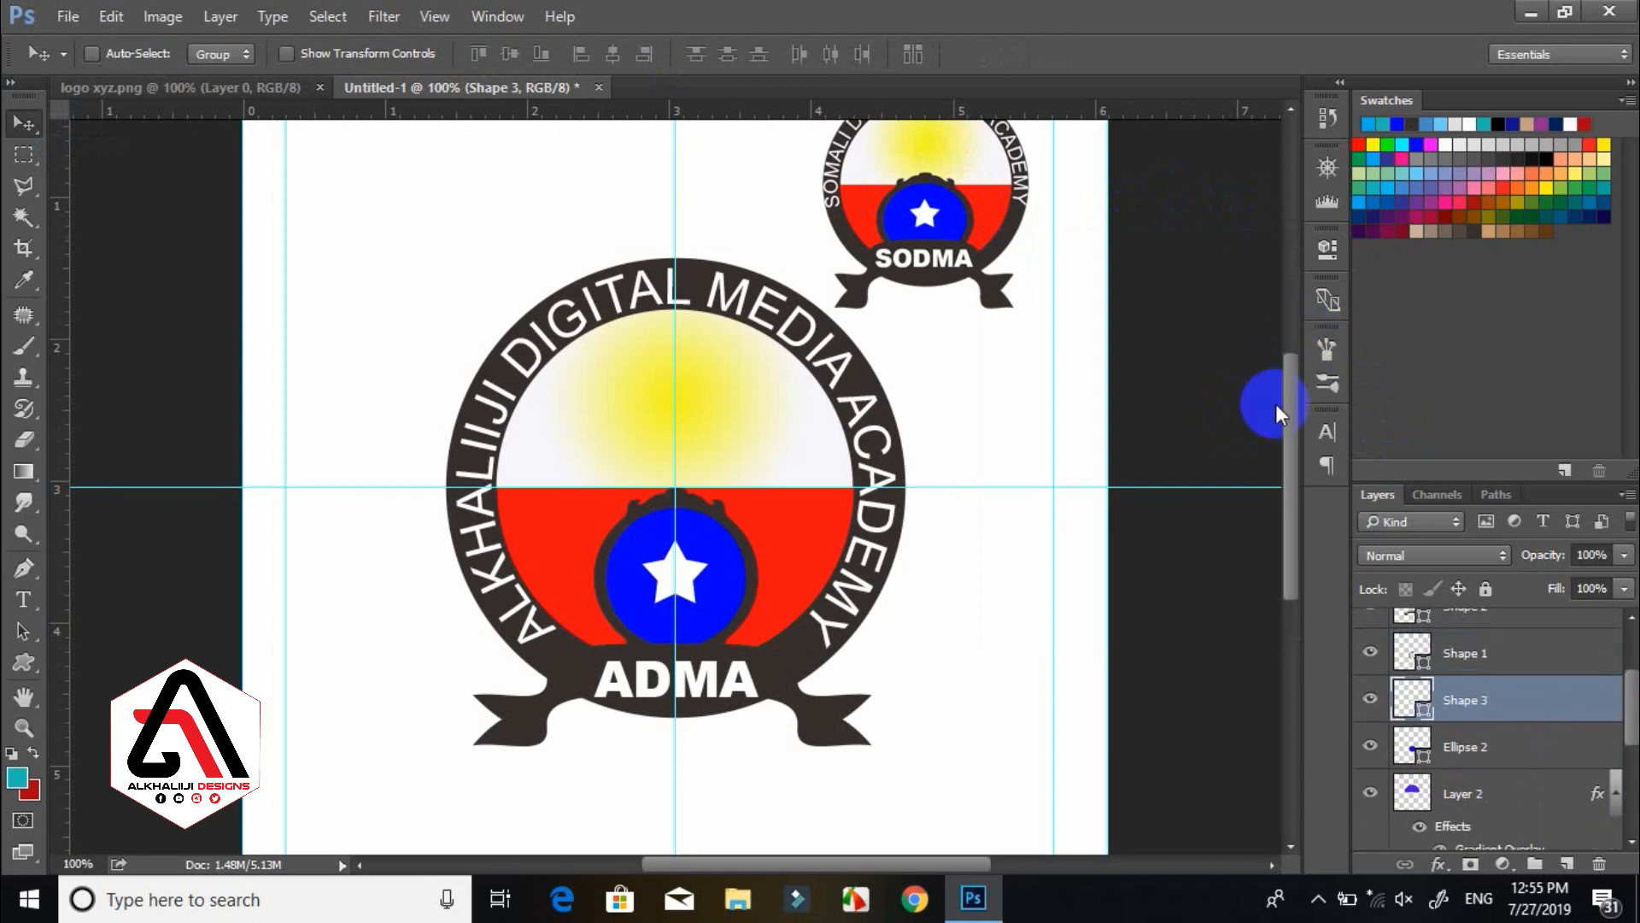
left_click_drag(1295, 383, 1284, 439)
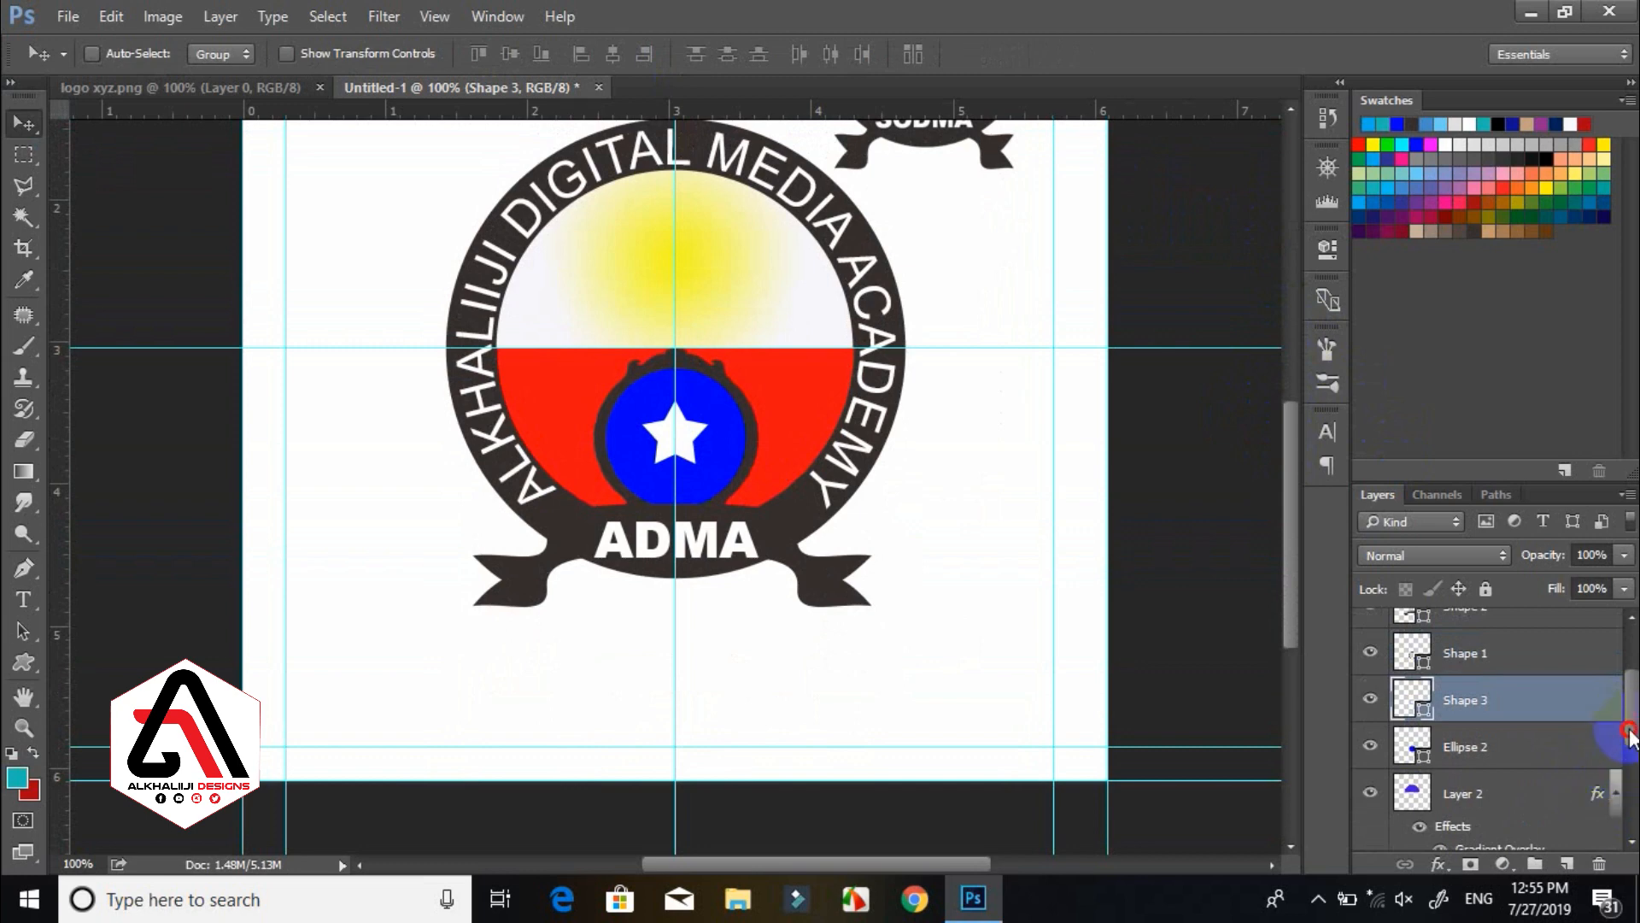
left_click_drag(1630, 733, 1617, 833)
left_click(1479, 791)
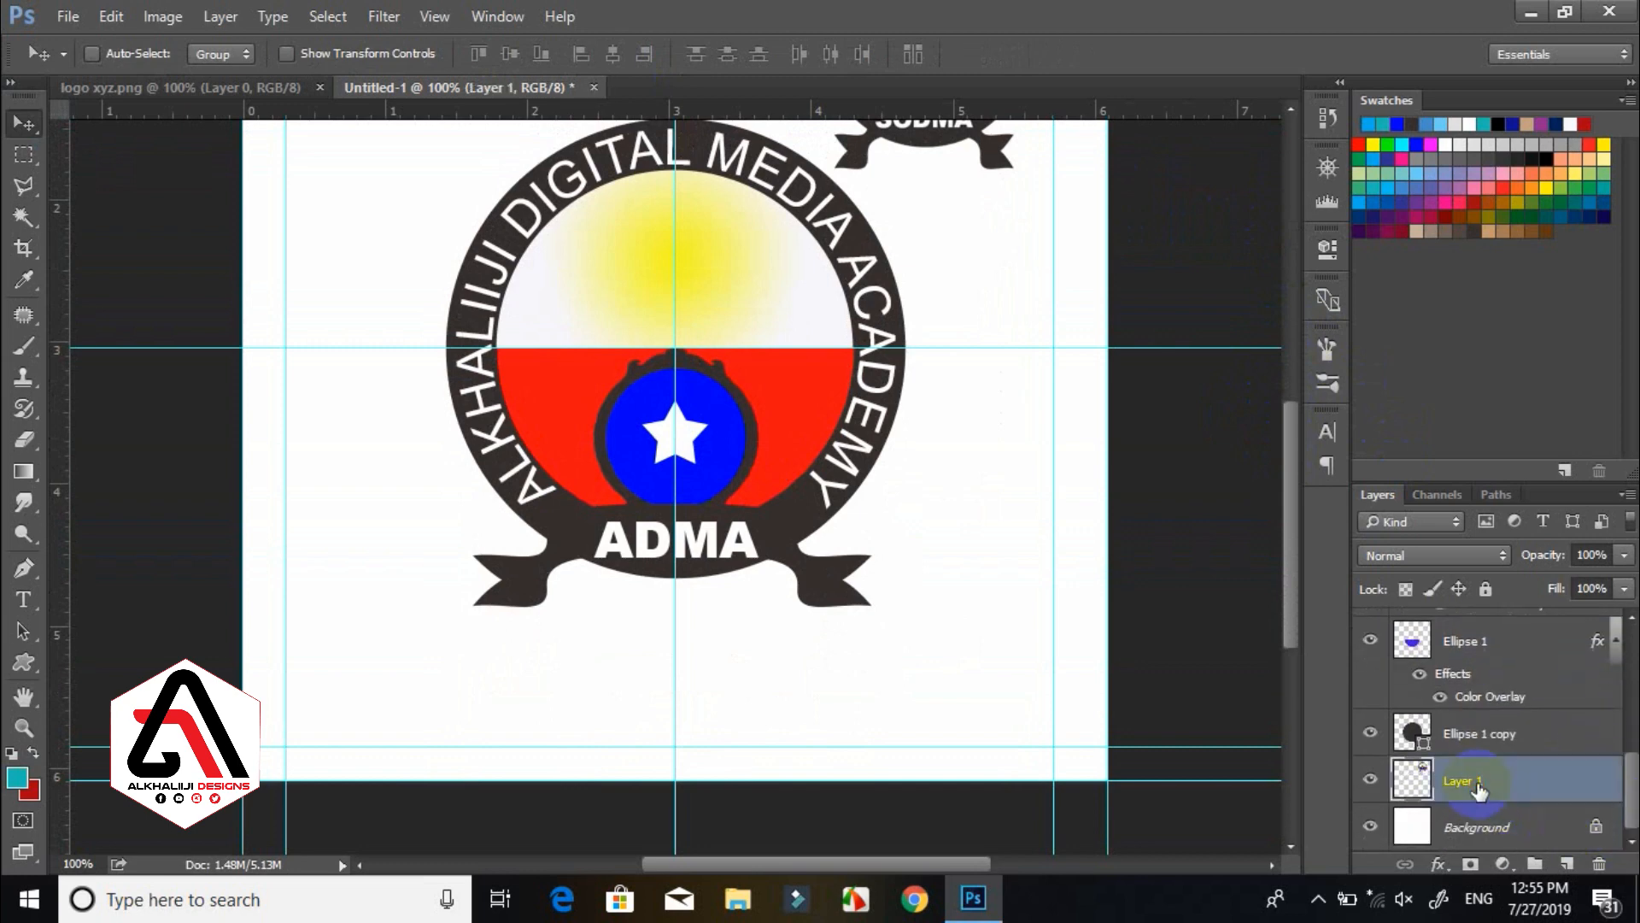
key("Delete")
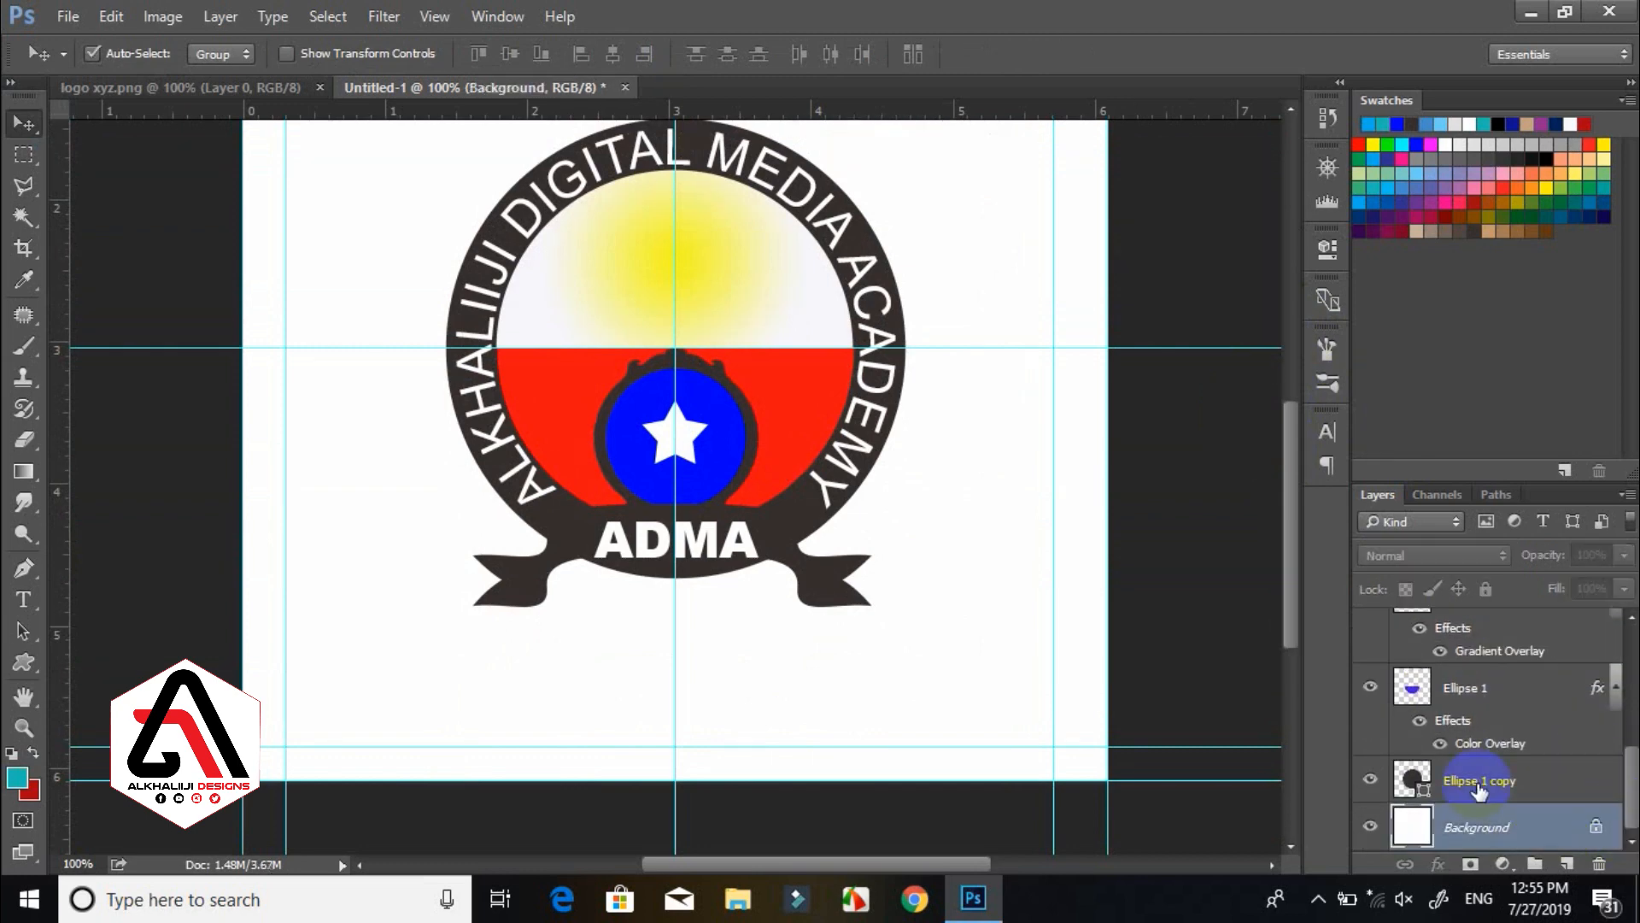
key("ctrl+minus")
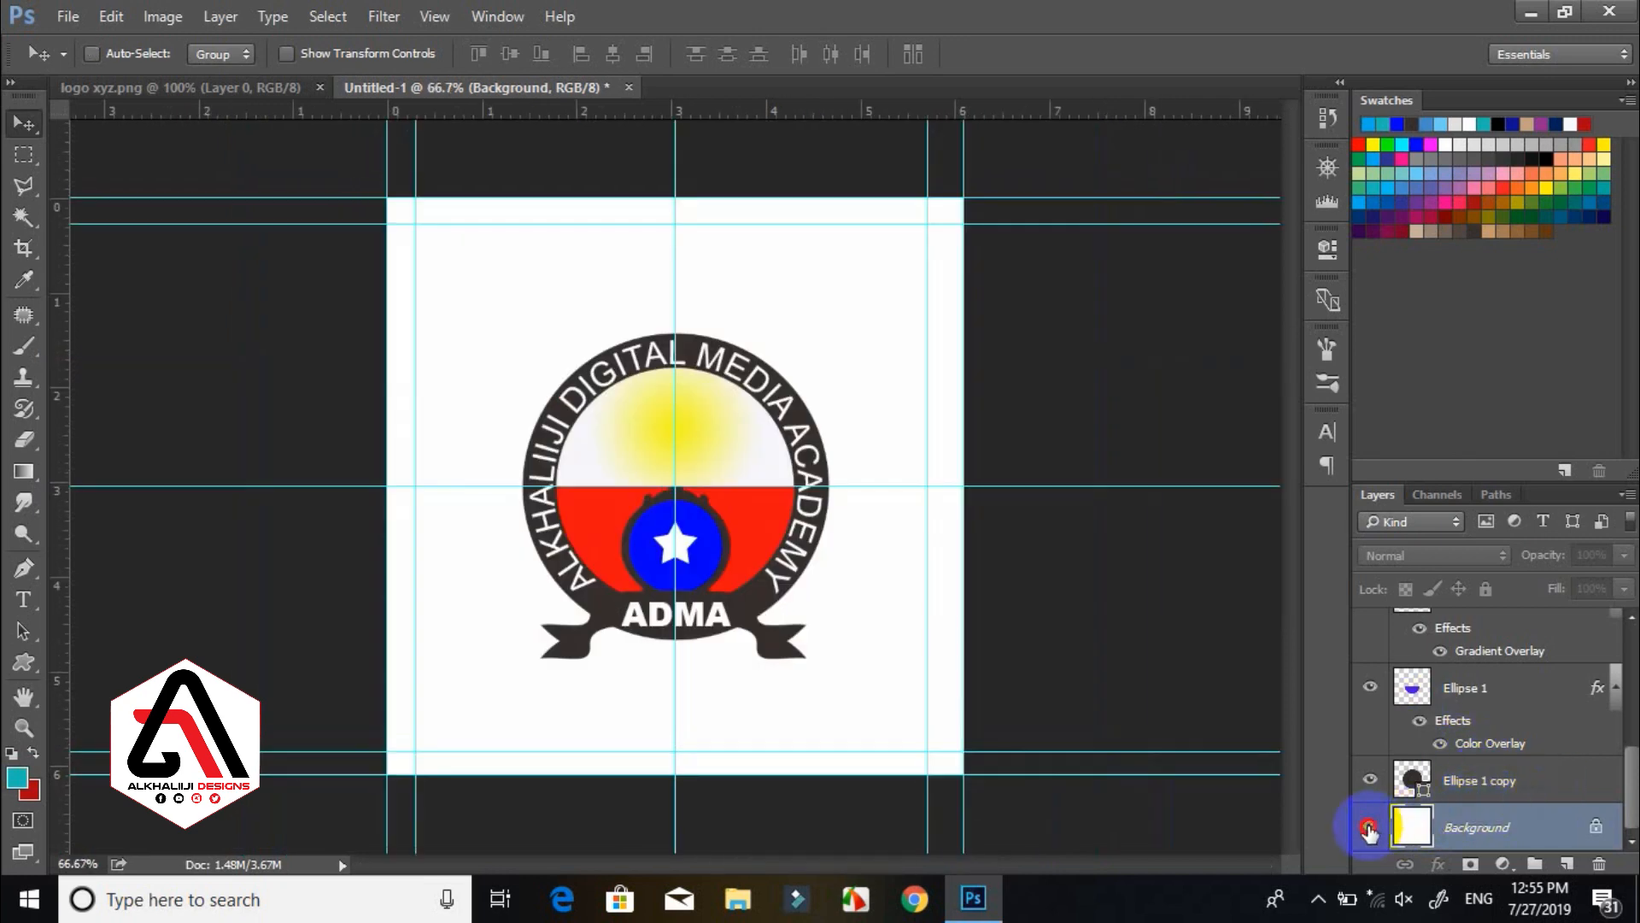
left_click(1369, 827)
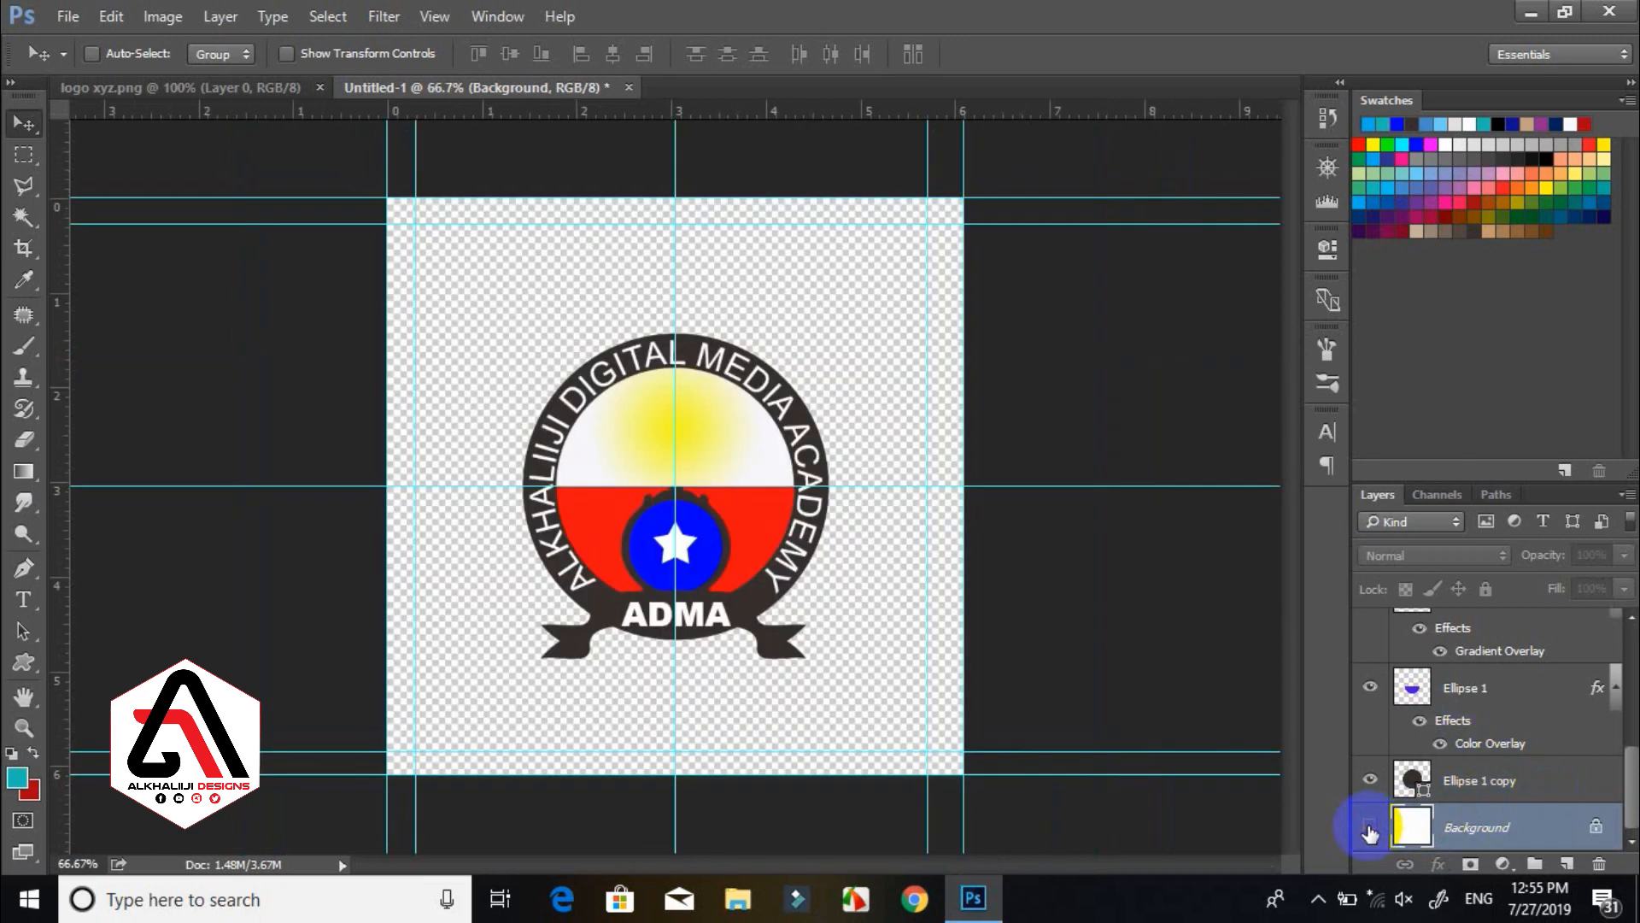
Crop the canvas closely around the emblem to about 407 × 449 px.
left_click(24, 249)
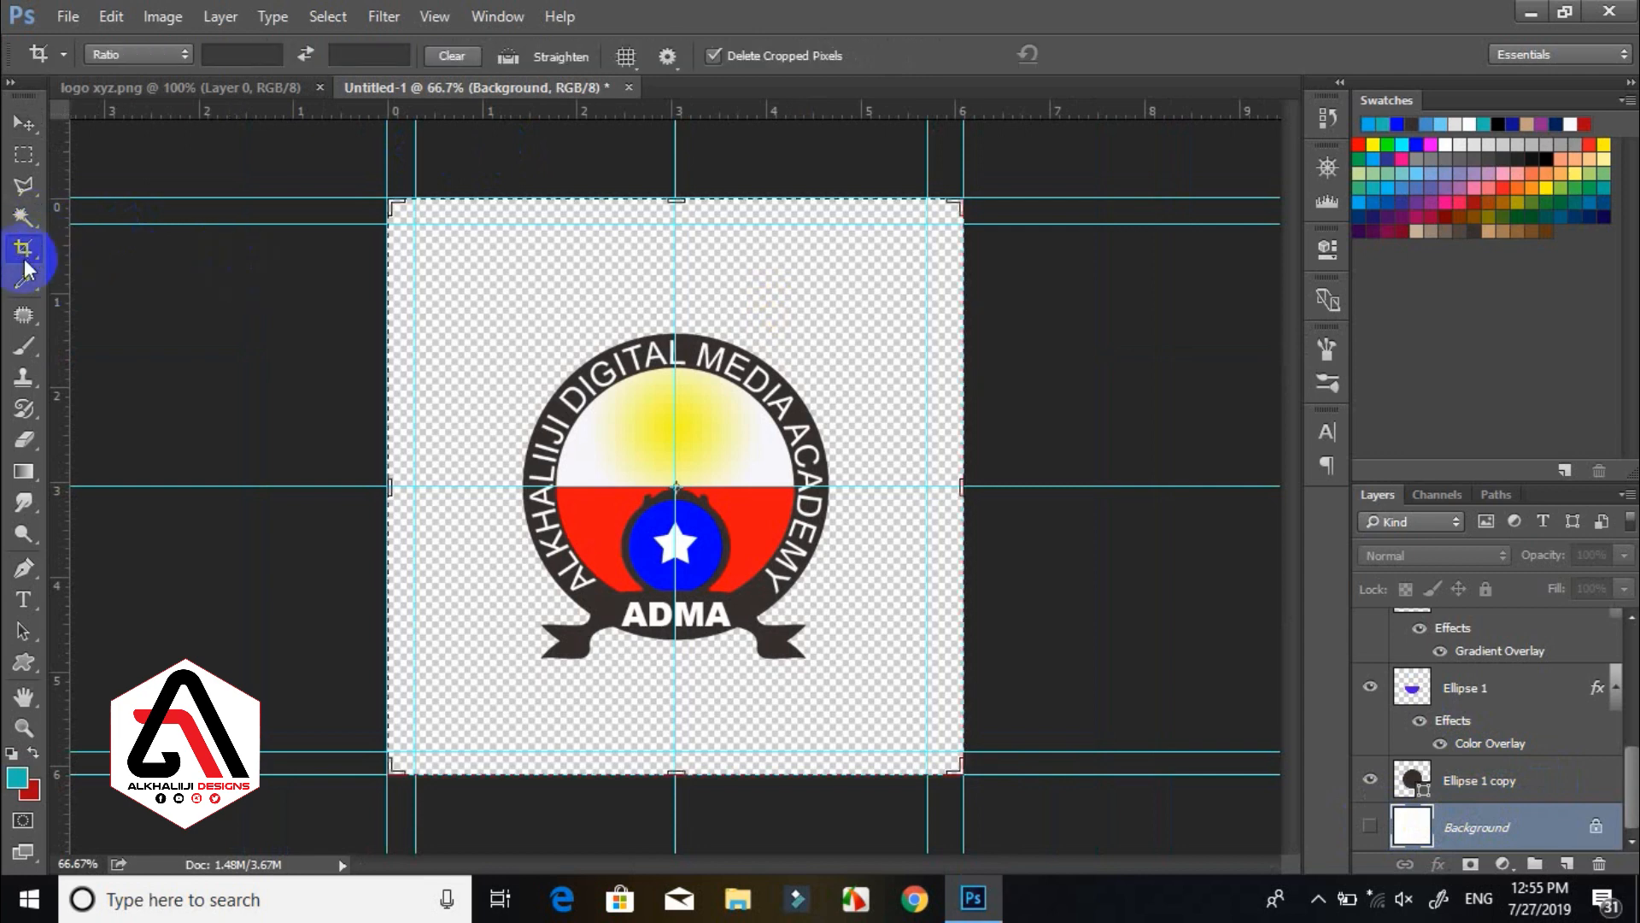
left_click_drag(439, 224, 886, 678)
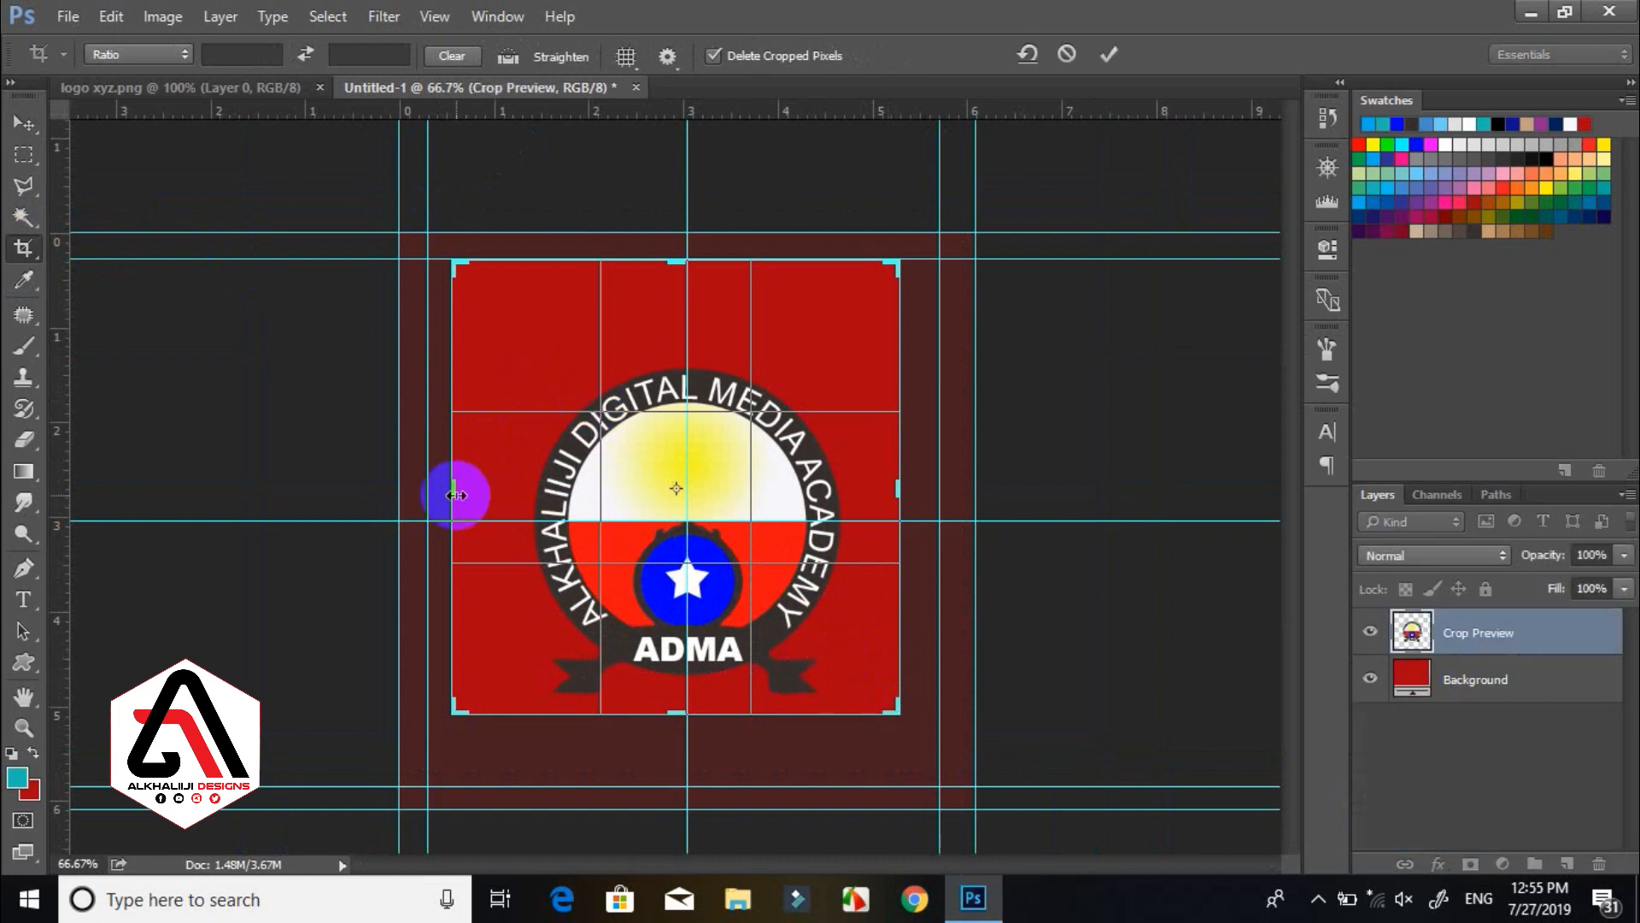
left_click_drag(494, 495, 494, 487)
mouse_move(863, 489)
left_mouse_down()
mouse_move(834, 489)
mouse_move(820, 428)
mouse_move(842, 461)
mouse_move(833, 502)
mouse_move(843, 487)
left_mouse_up()
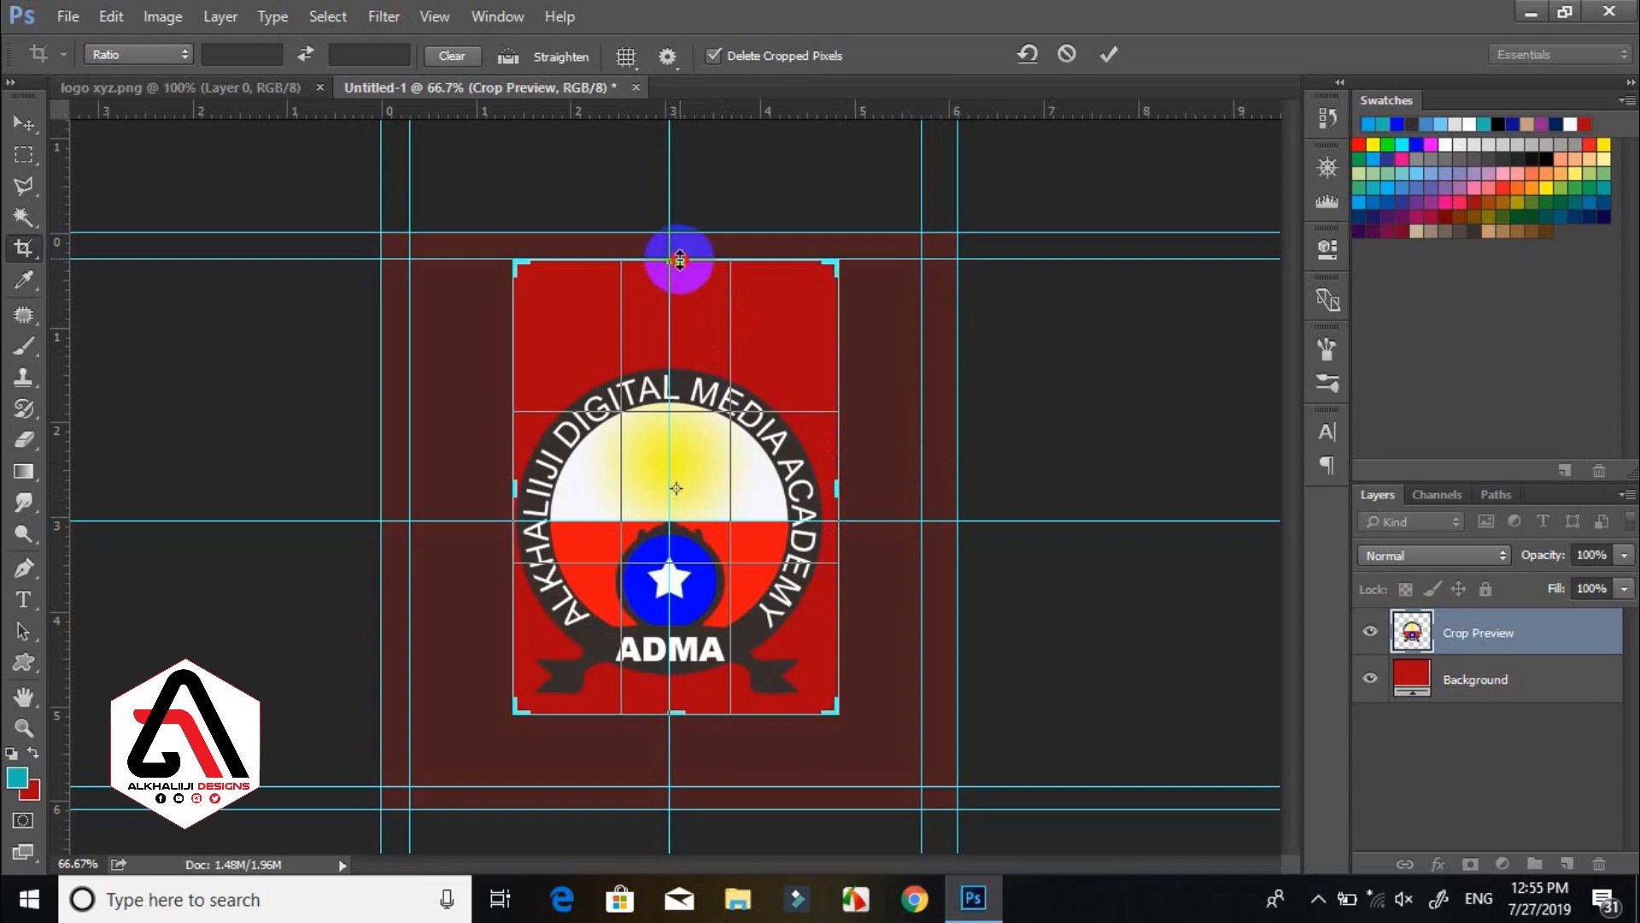
left_click_drag(680, 259, 659, 296)
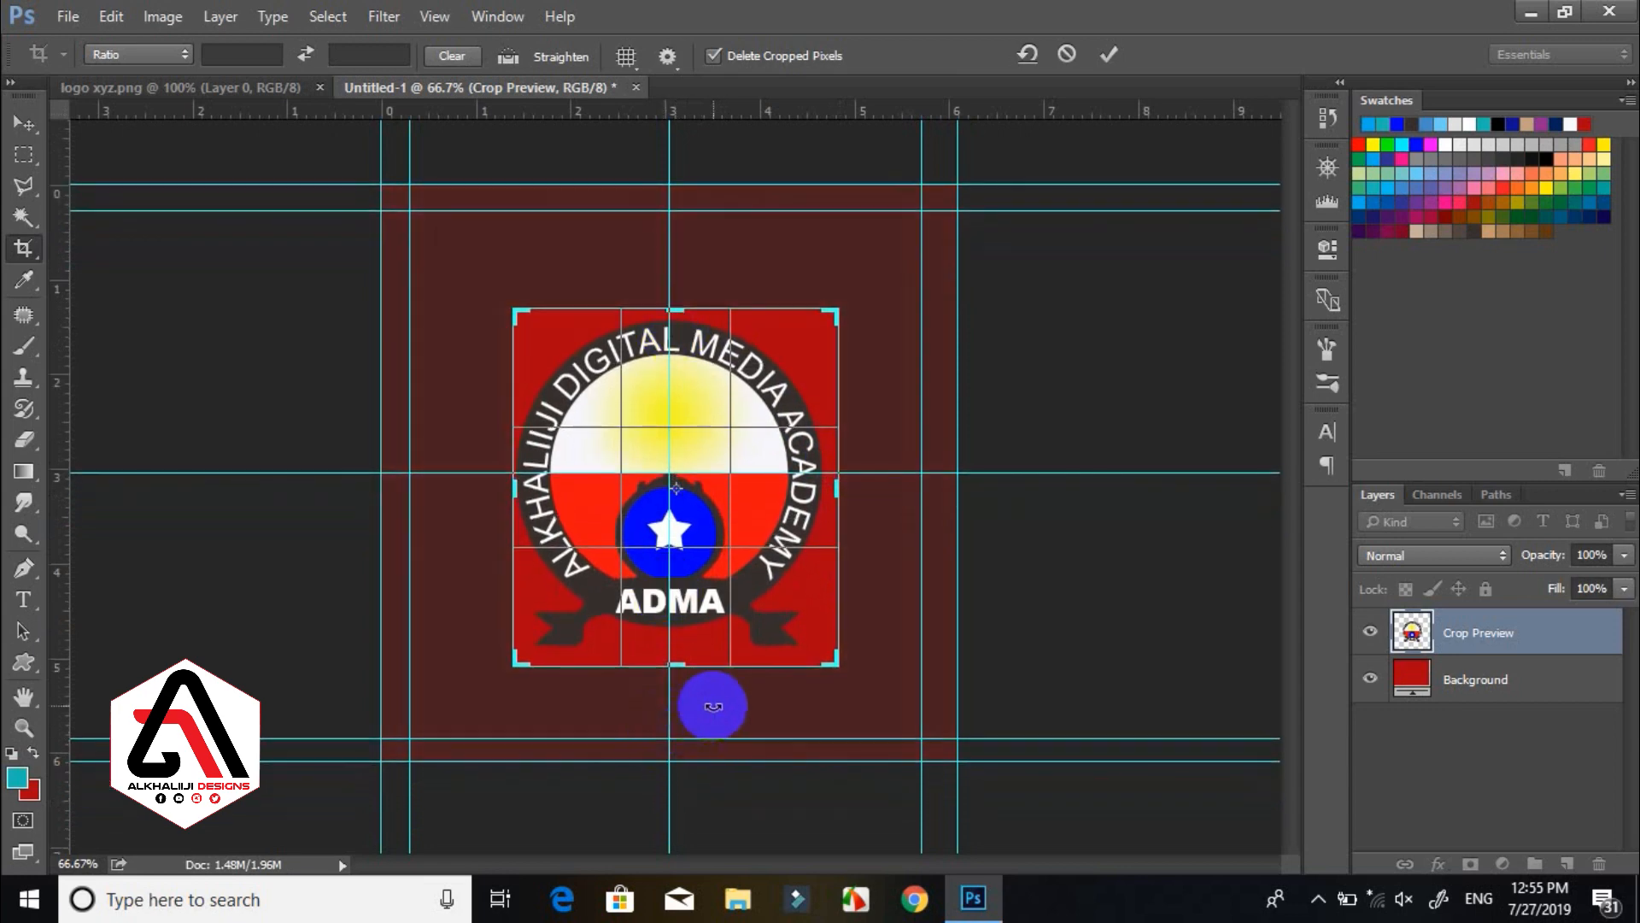
key("Return")
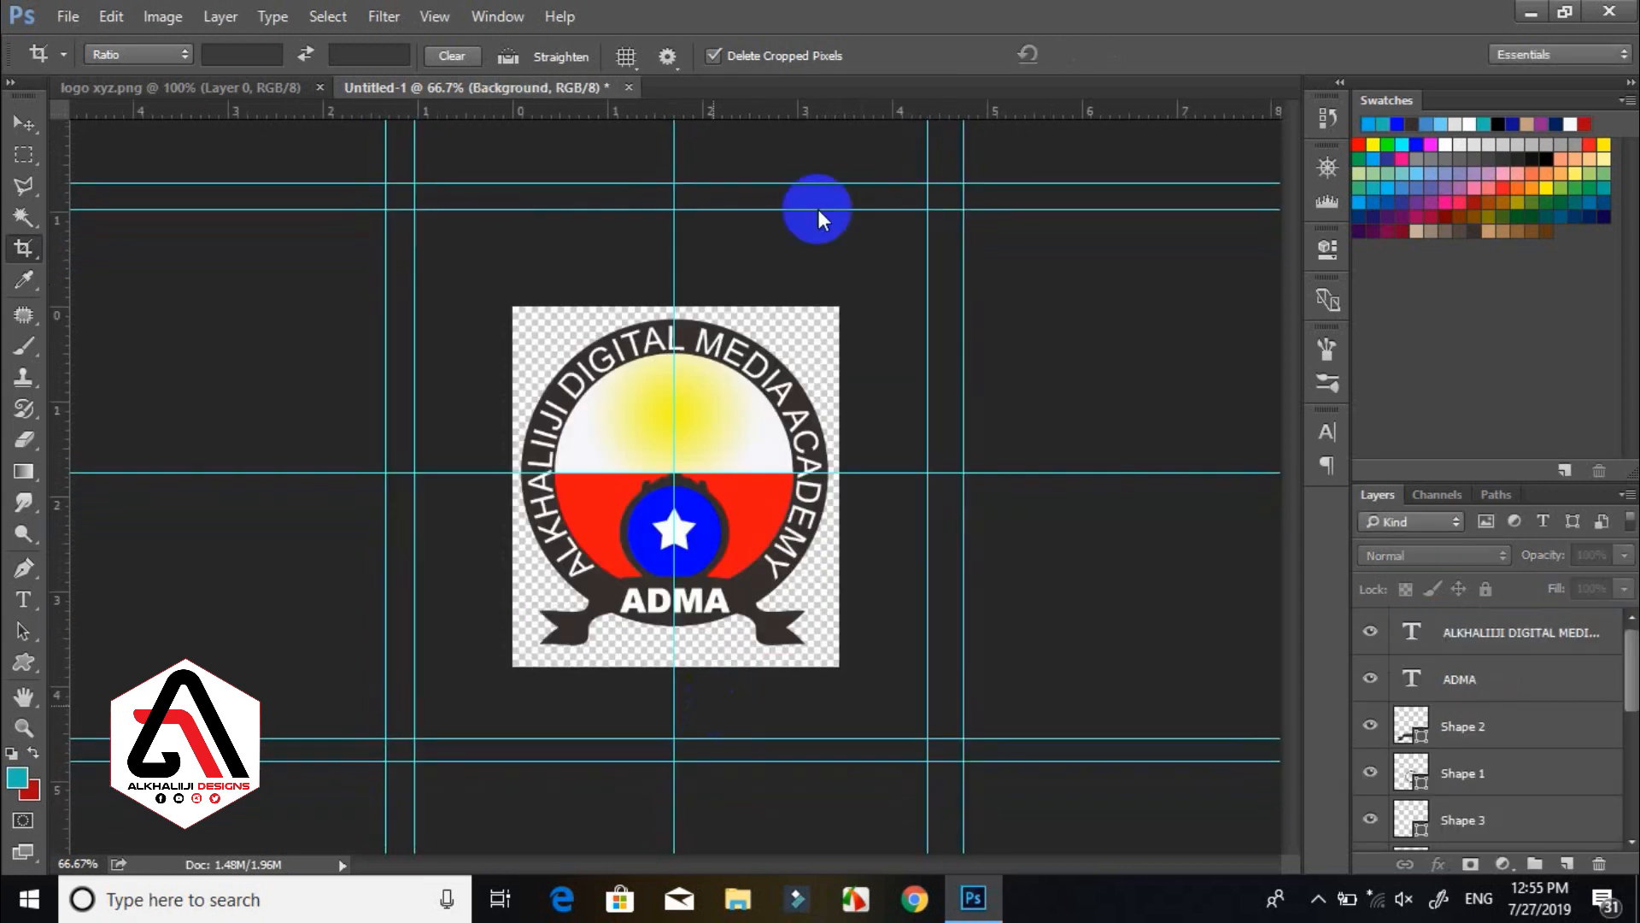
left_click(23, 124)
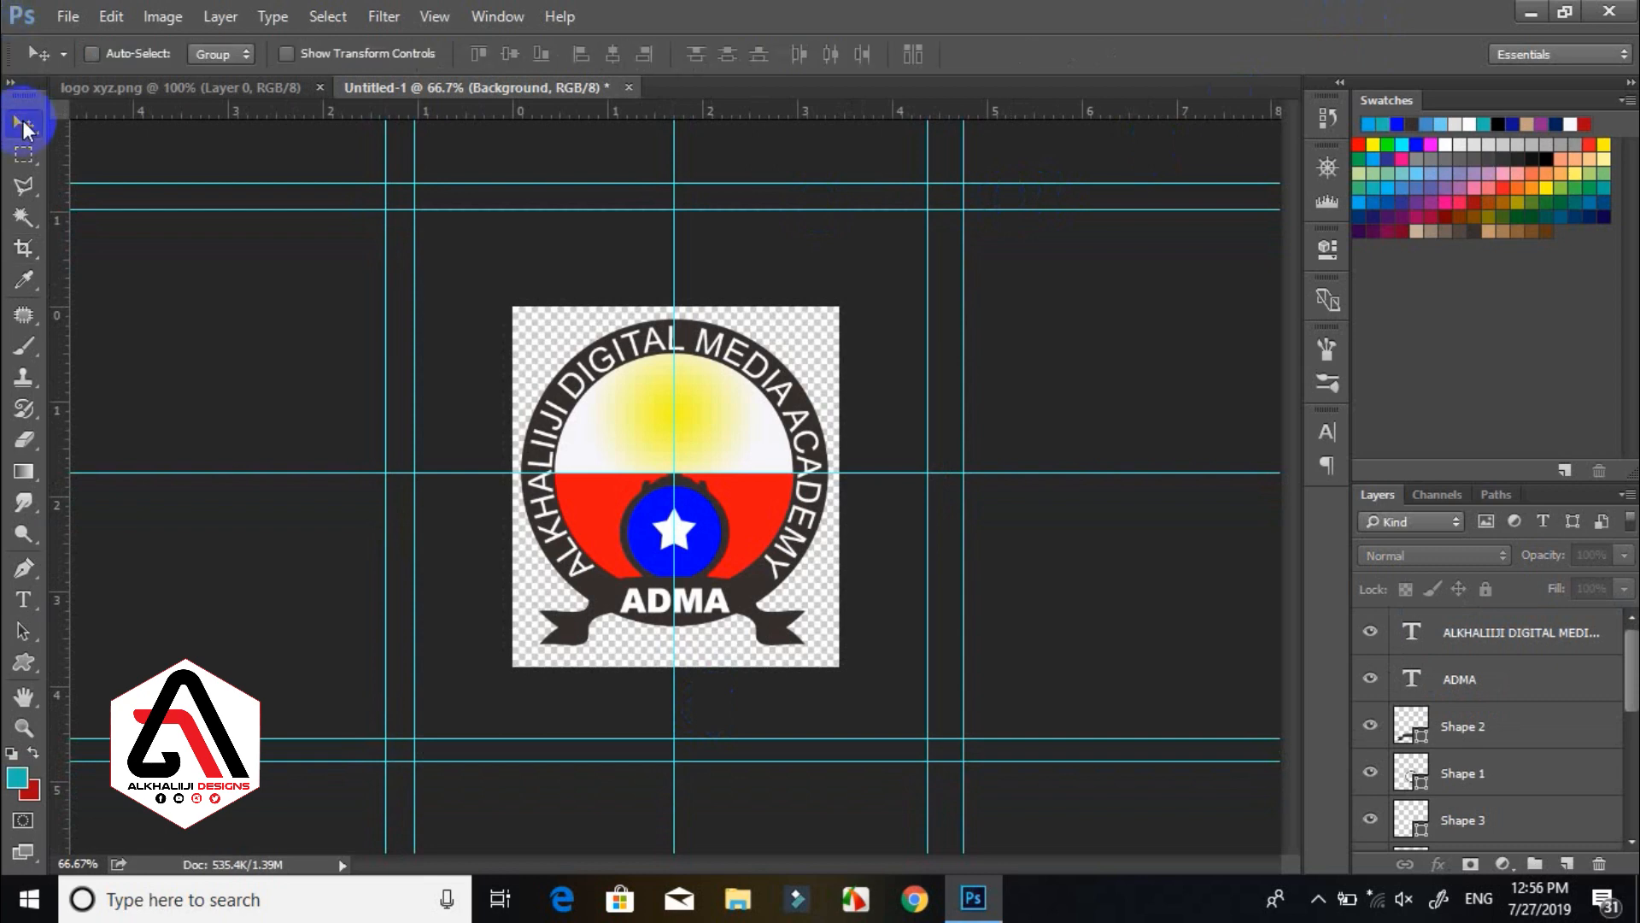
Save the document to the Desktop as a Photoshop PSD named XYZ LOGO 123 with Maximize Compatibility on.
left_click(59, 11)
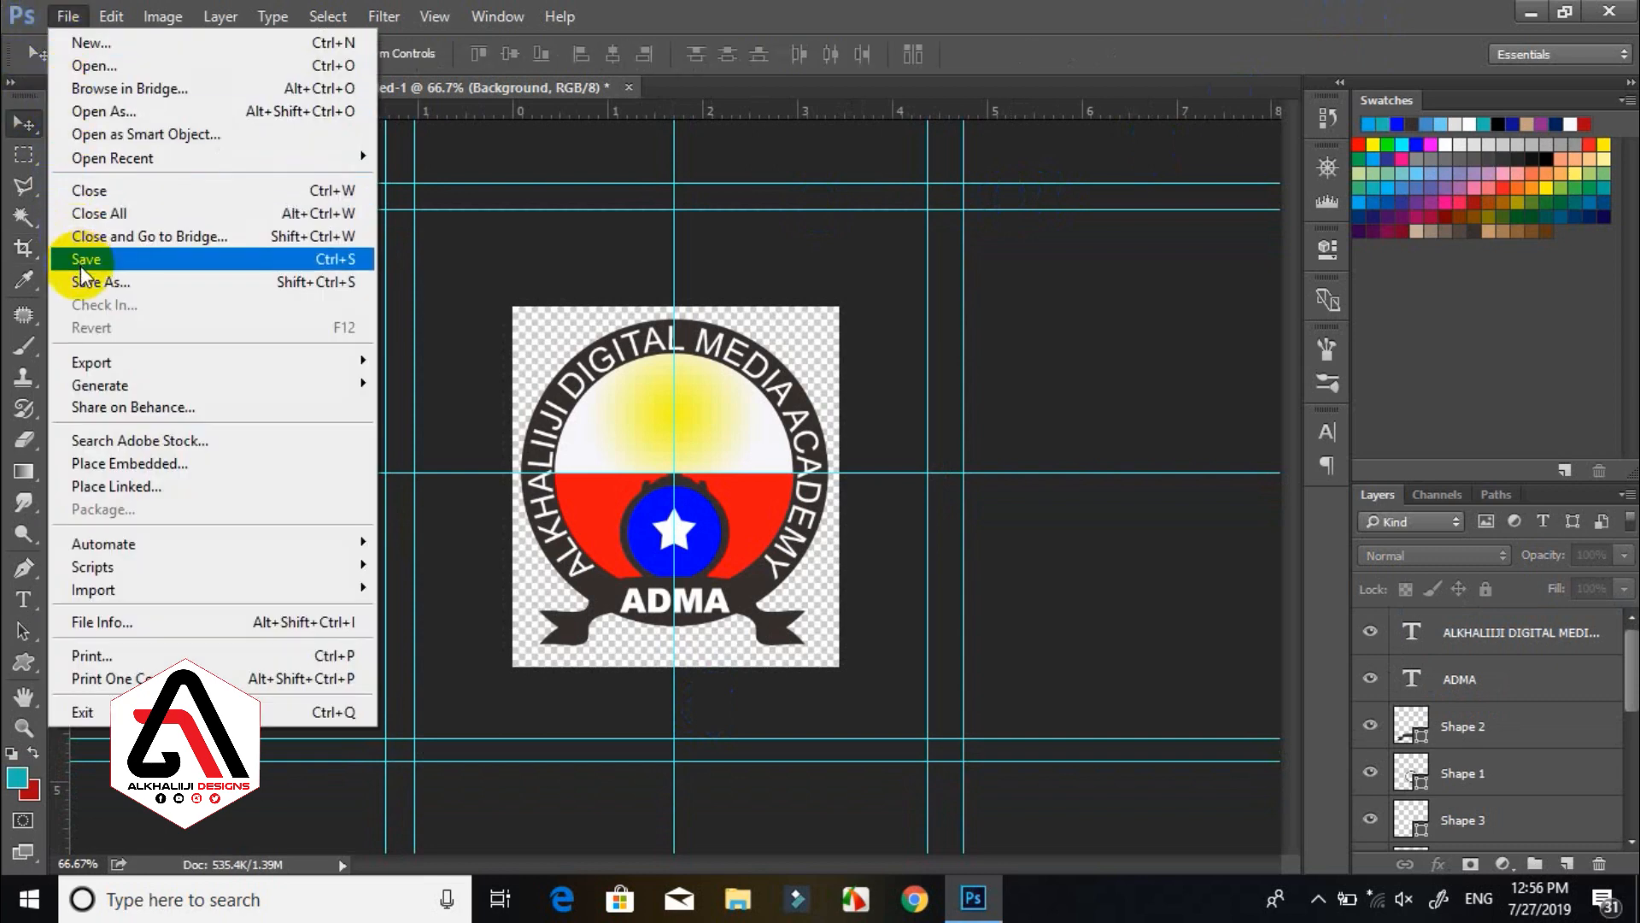
left_click(83, 280)
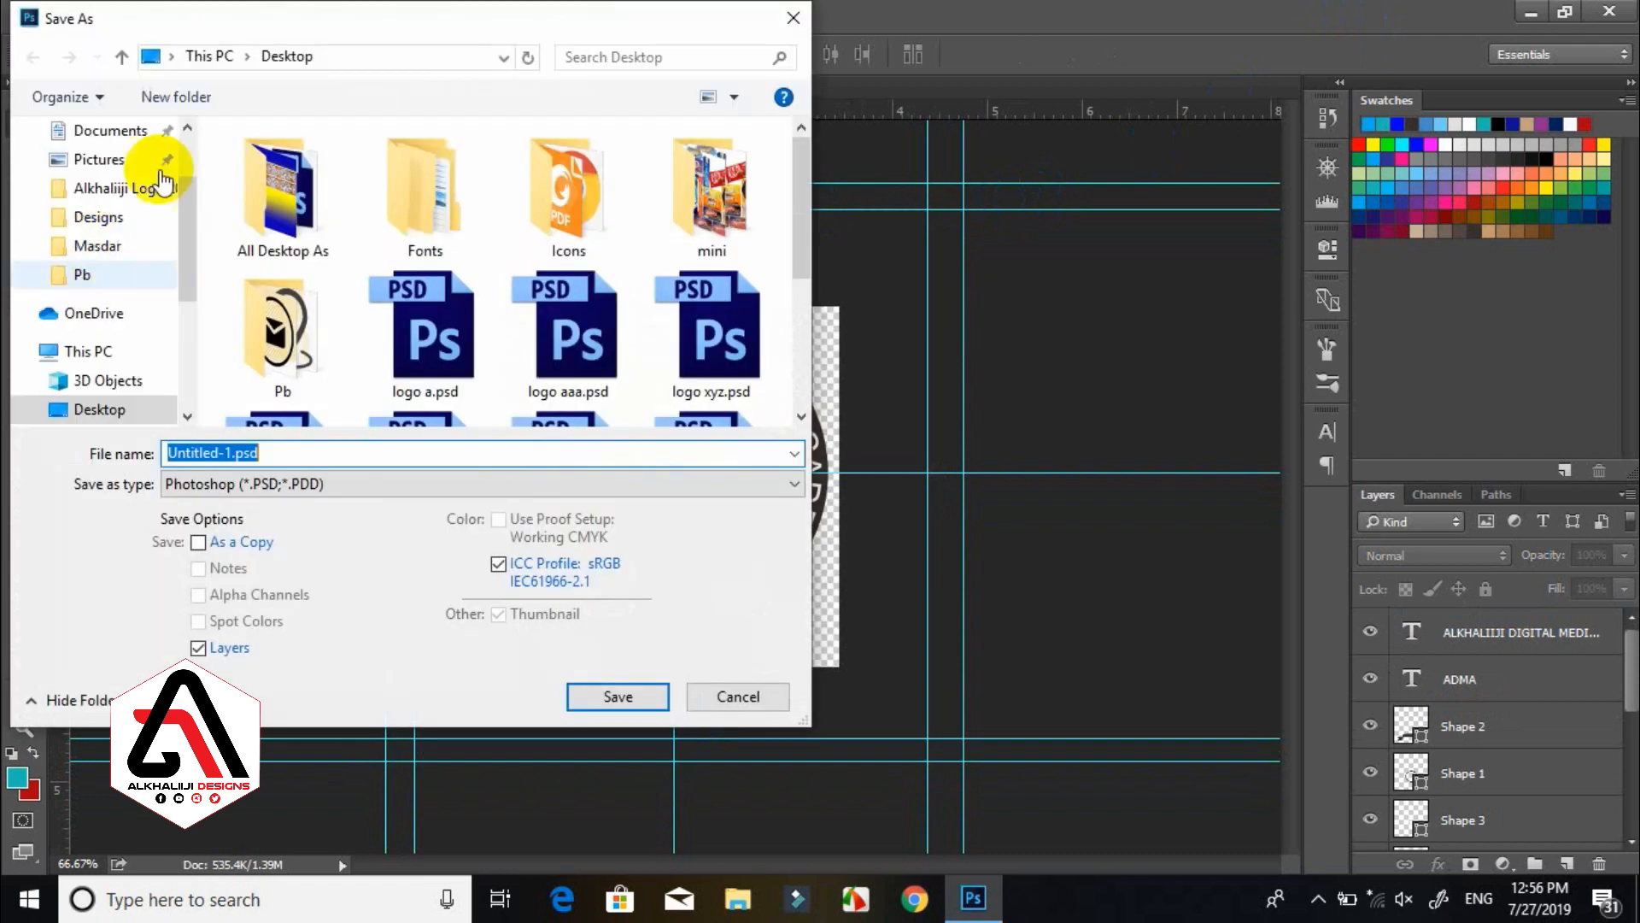
scroll(186, 177, "up", 2)
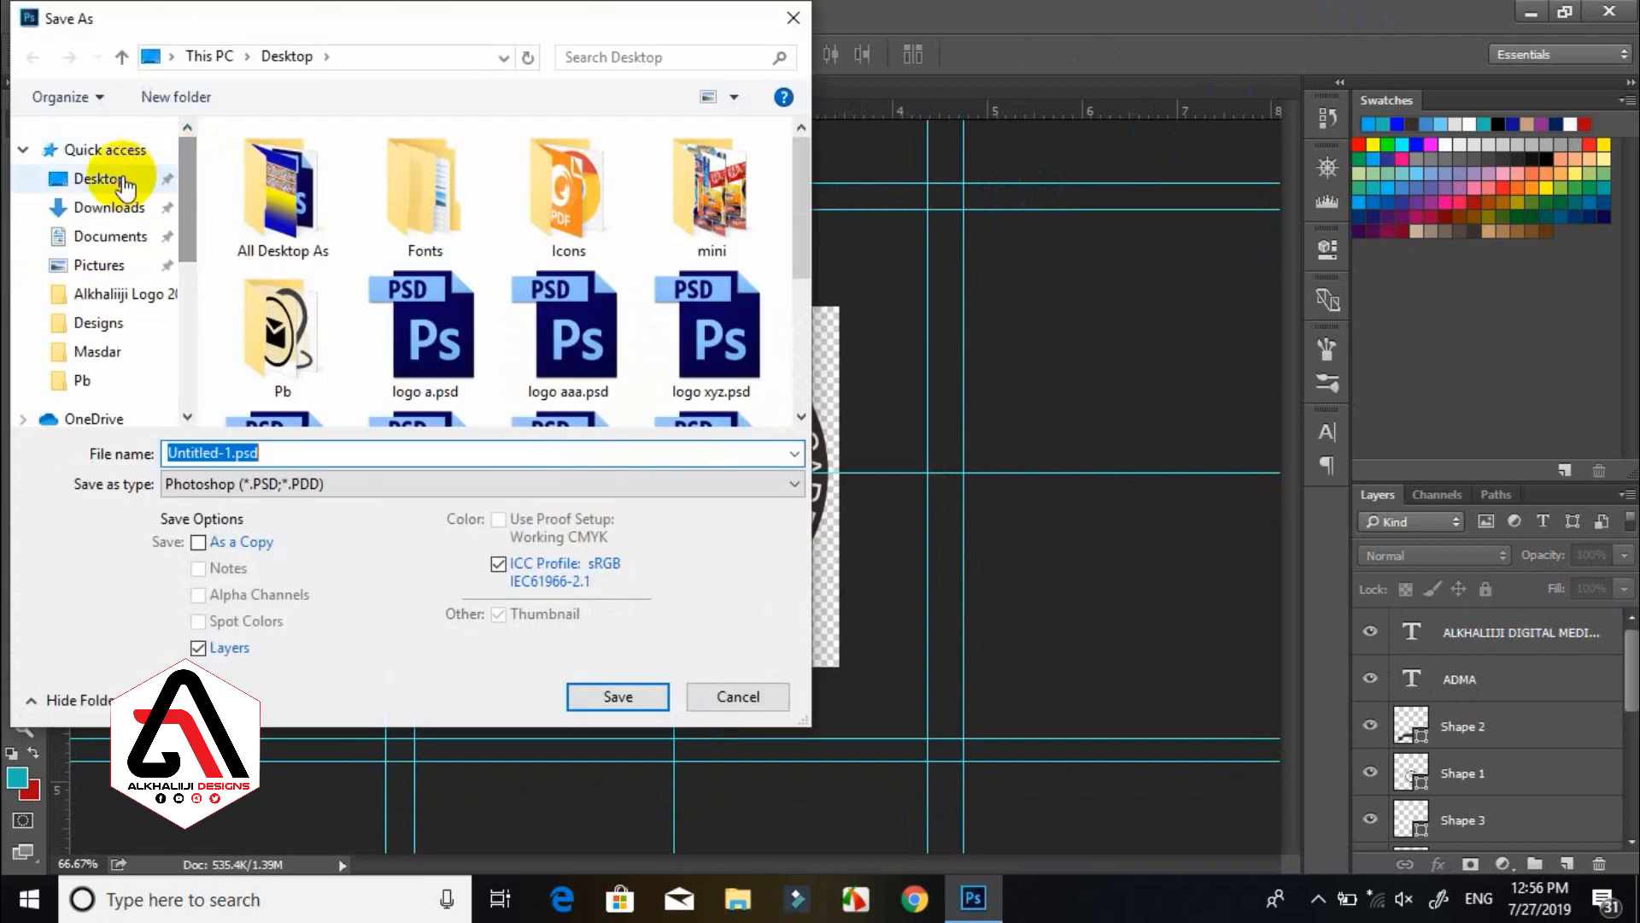
left_click(99, 180)
double_click(261, 453)
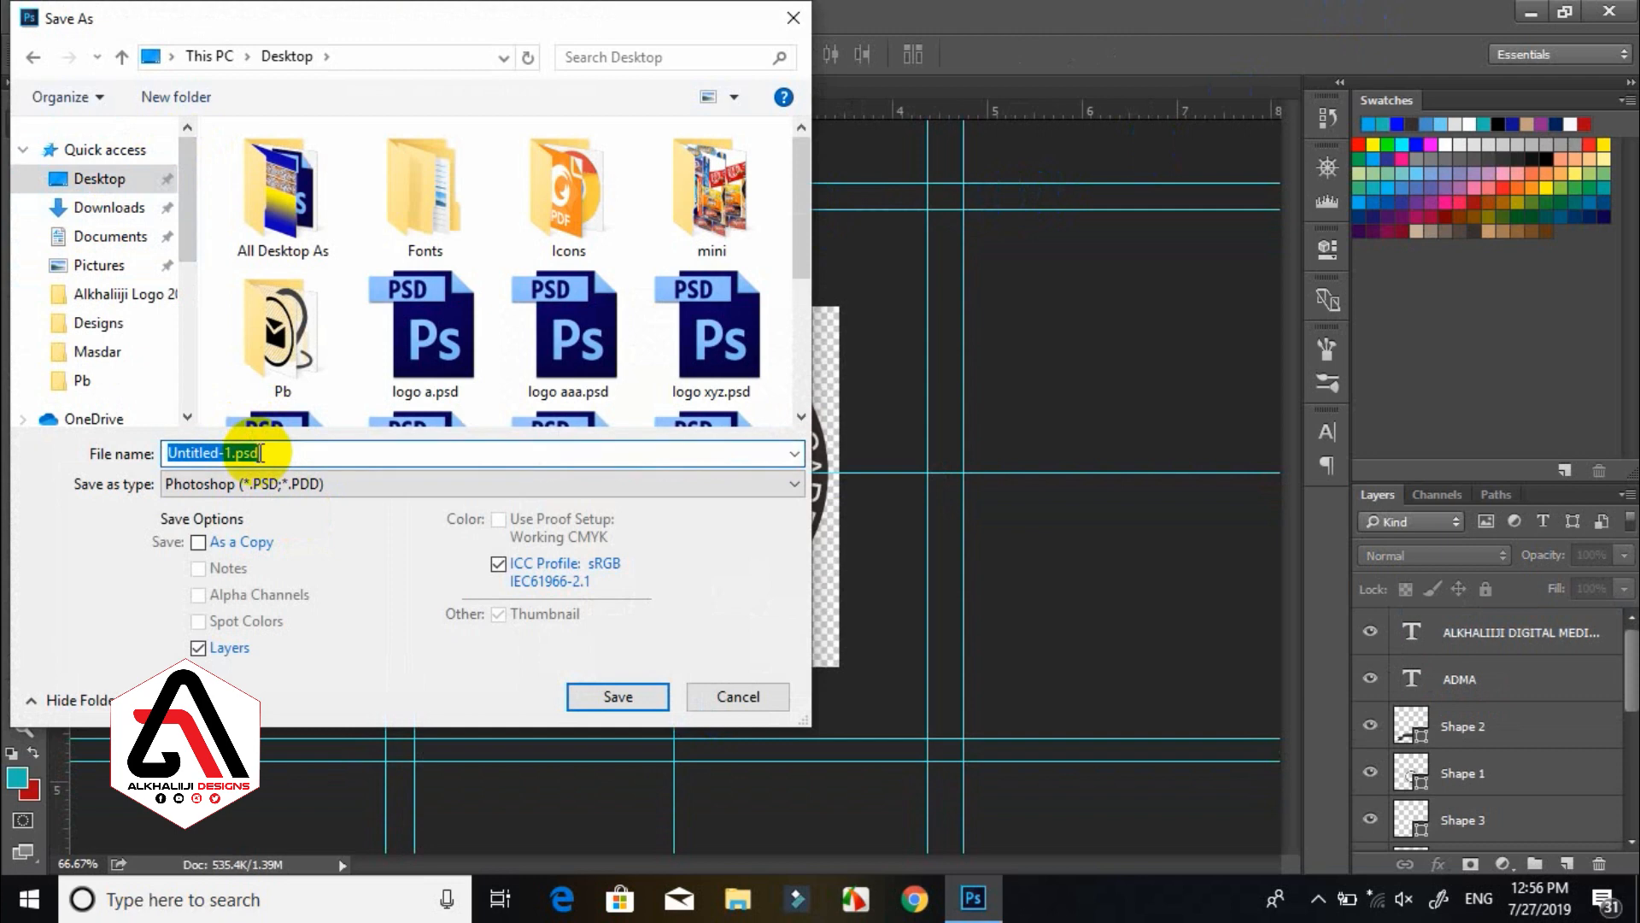
type("XYZ LOGO 123")
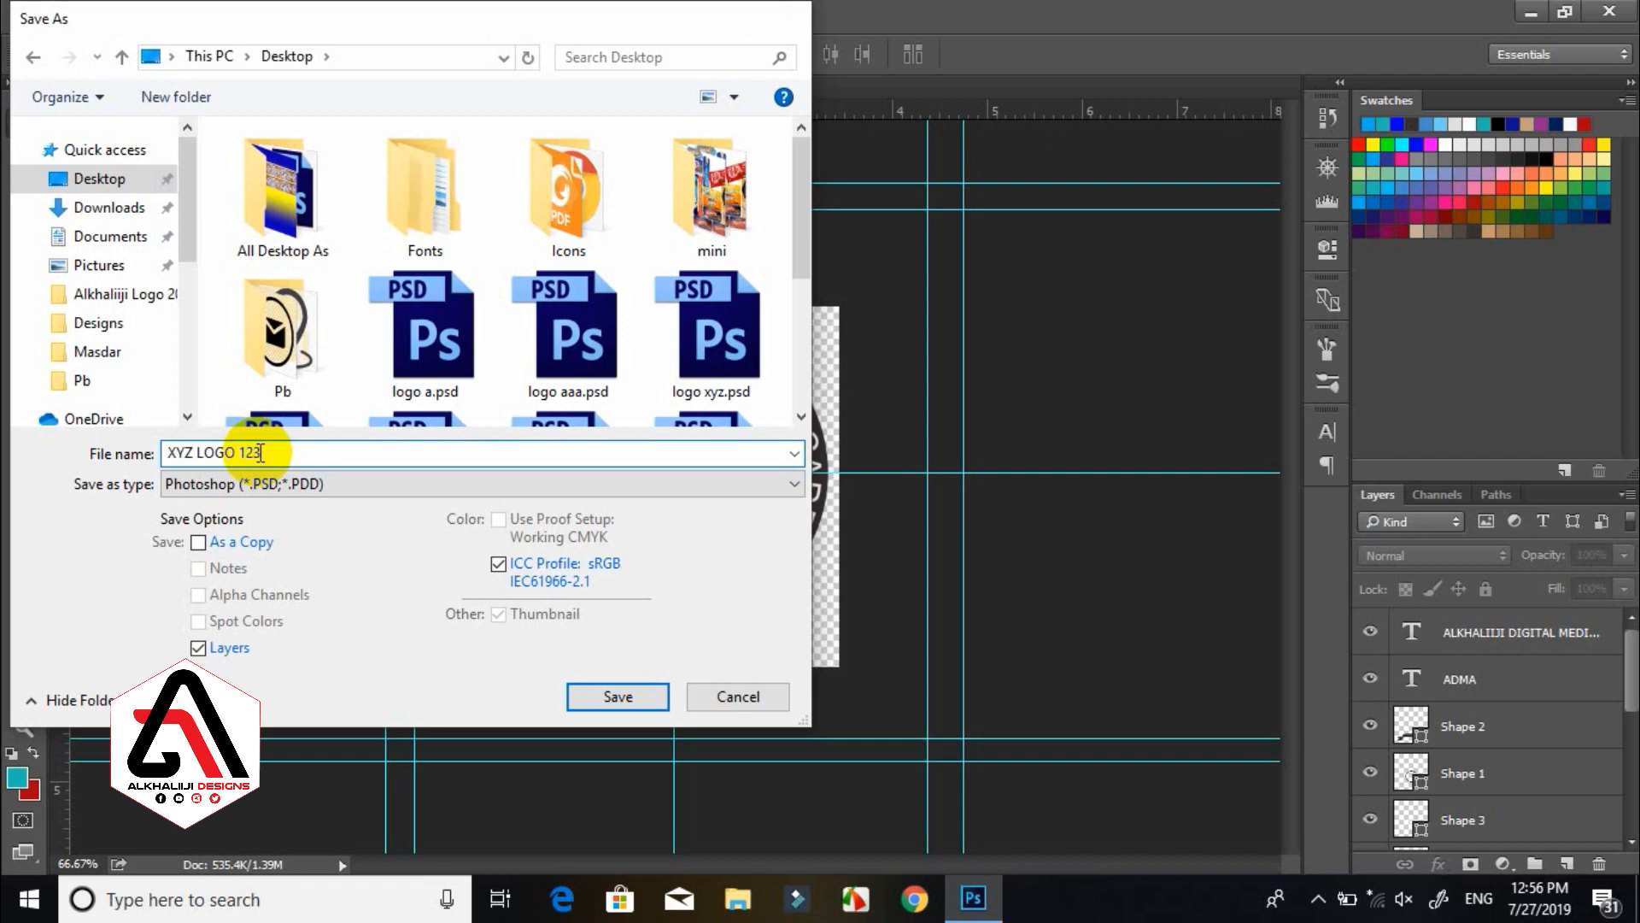
key("Return")
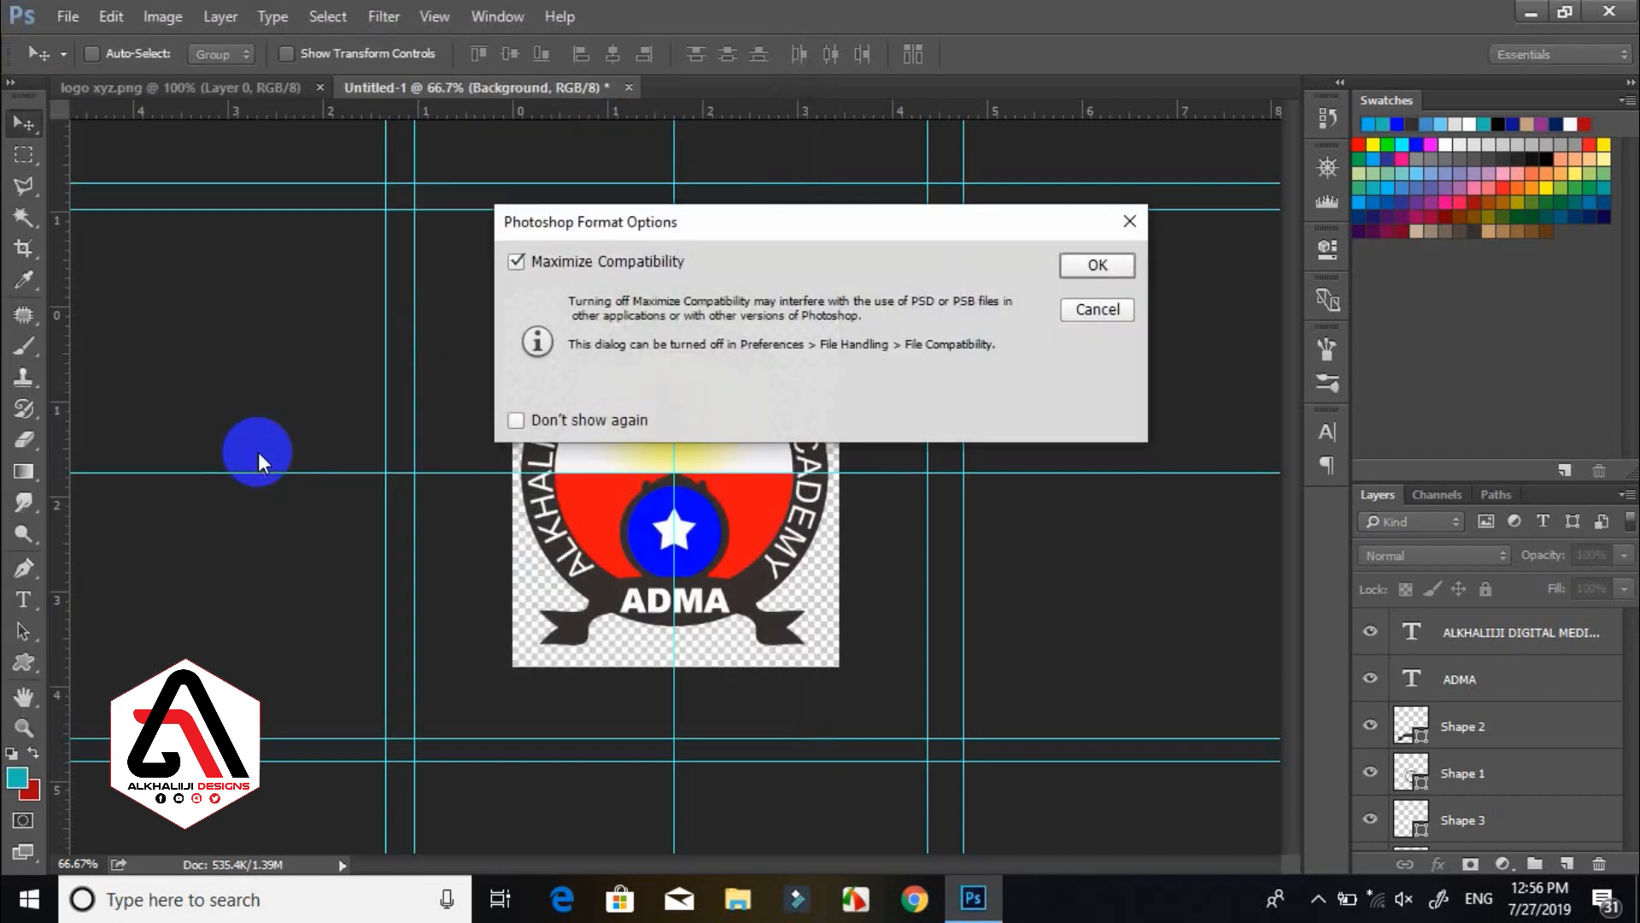
left_click(1084, 269)
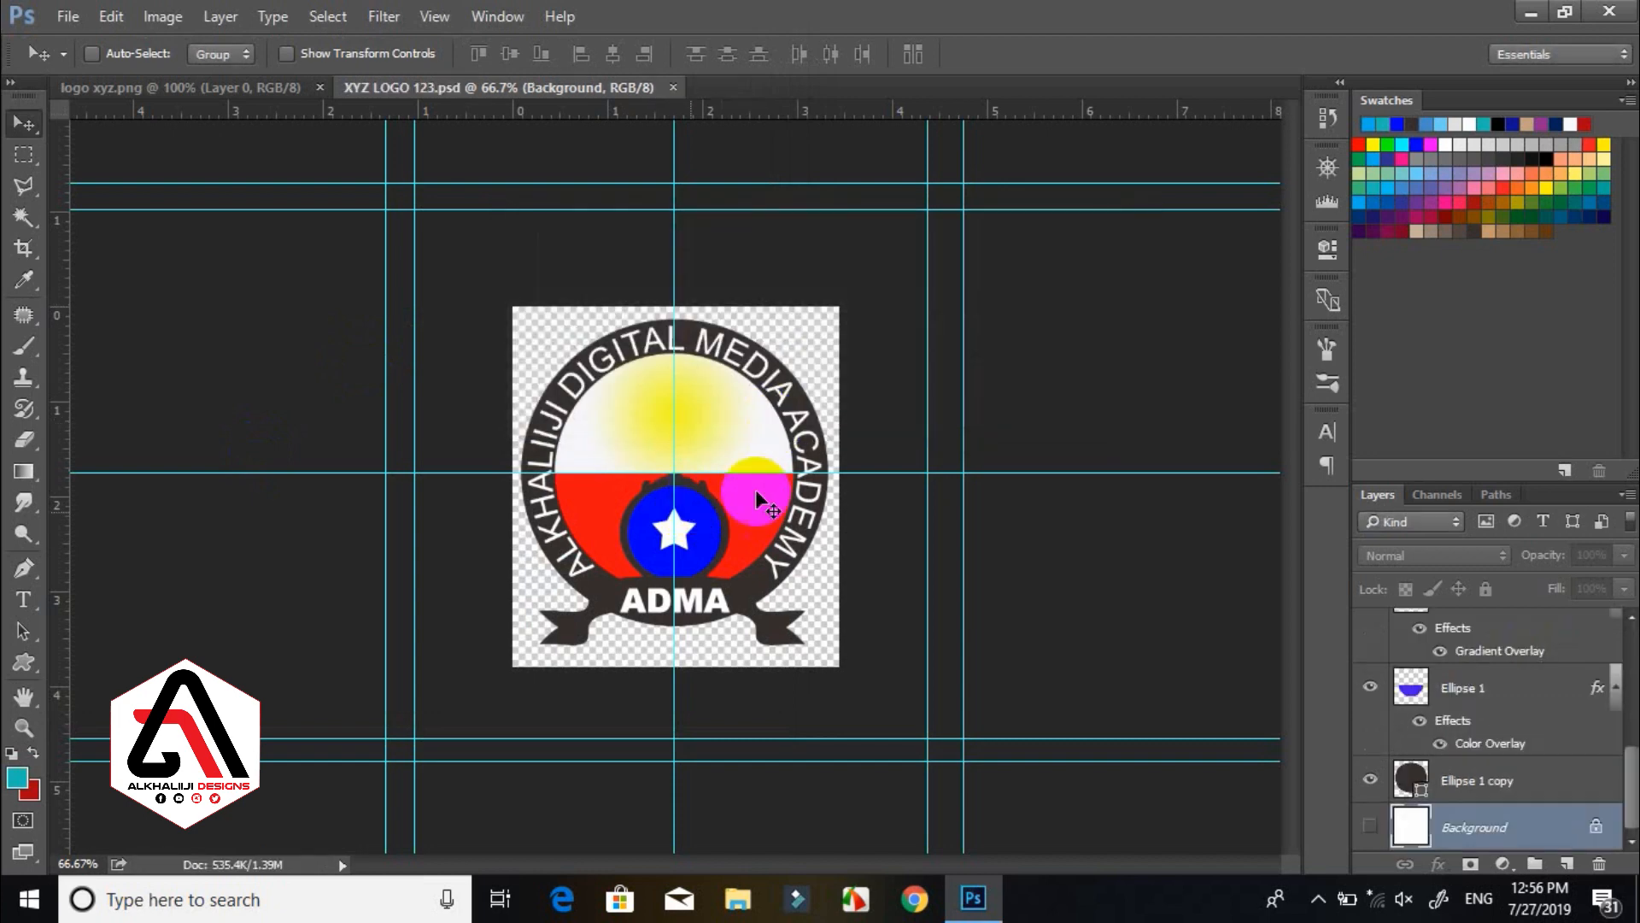
Save a transparent PNG copy as XYZ LOGO 123.png on the Desktop with Smallest / Slow compression and no interlacing.
left_click_drag(770, 392, 707, 351)
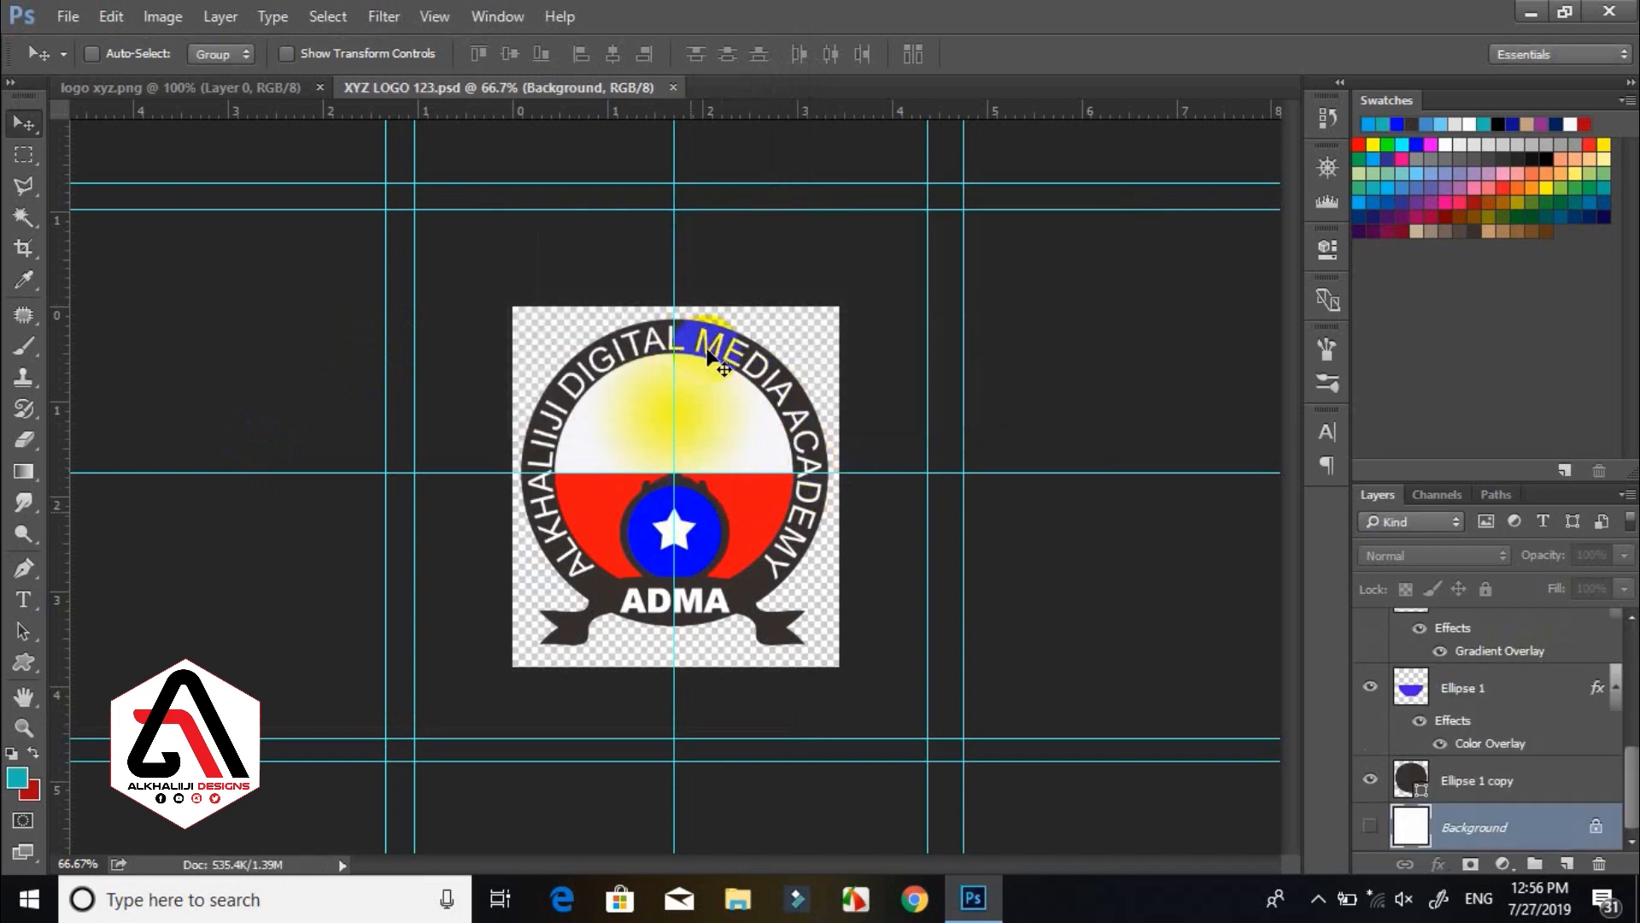
left_click(68, 17)
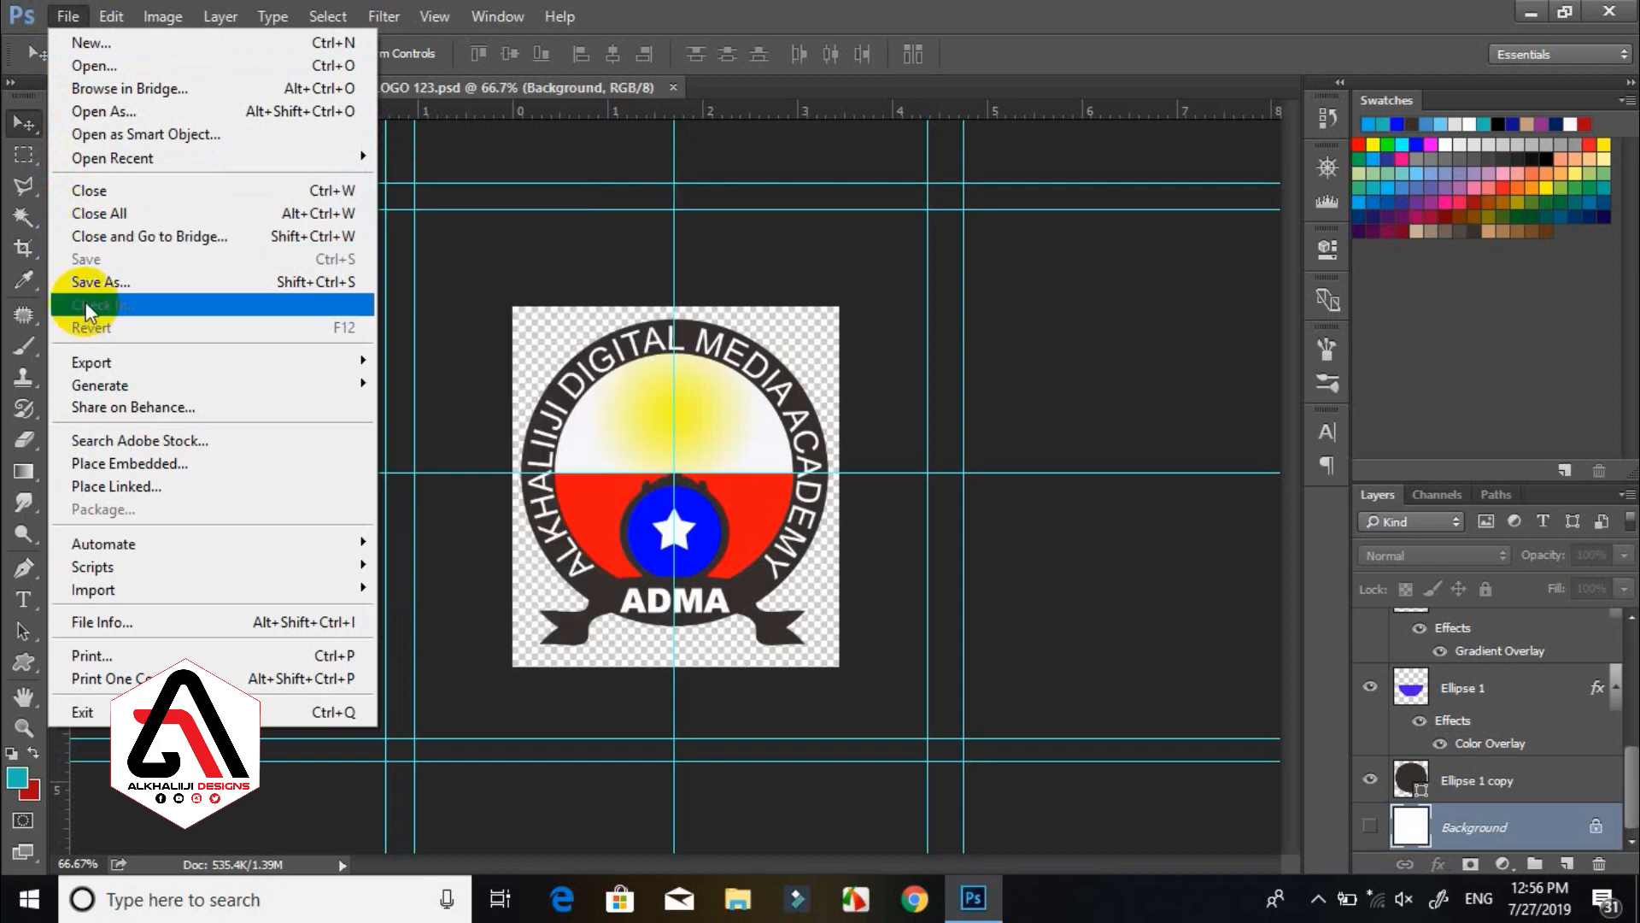
left_click(86, 285)
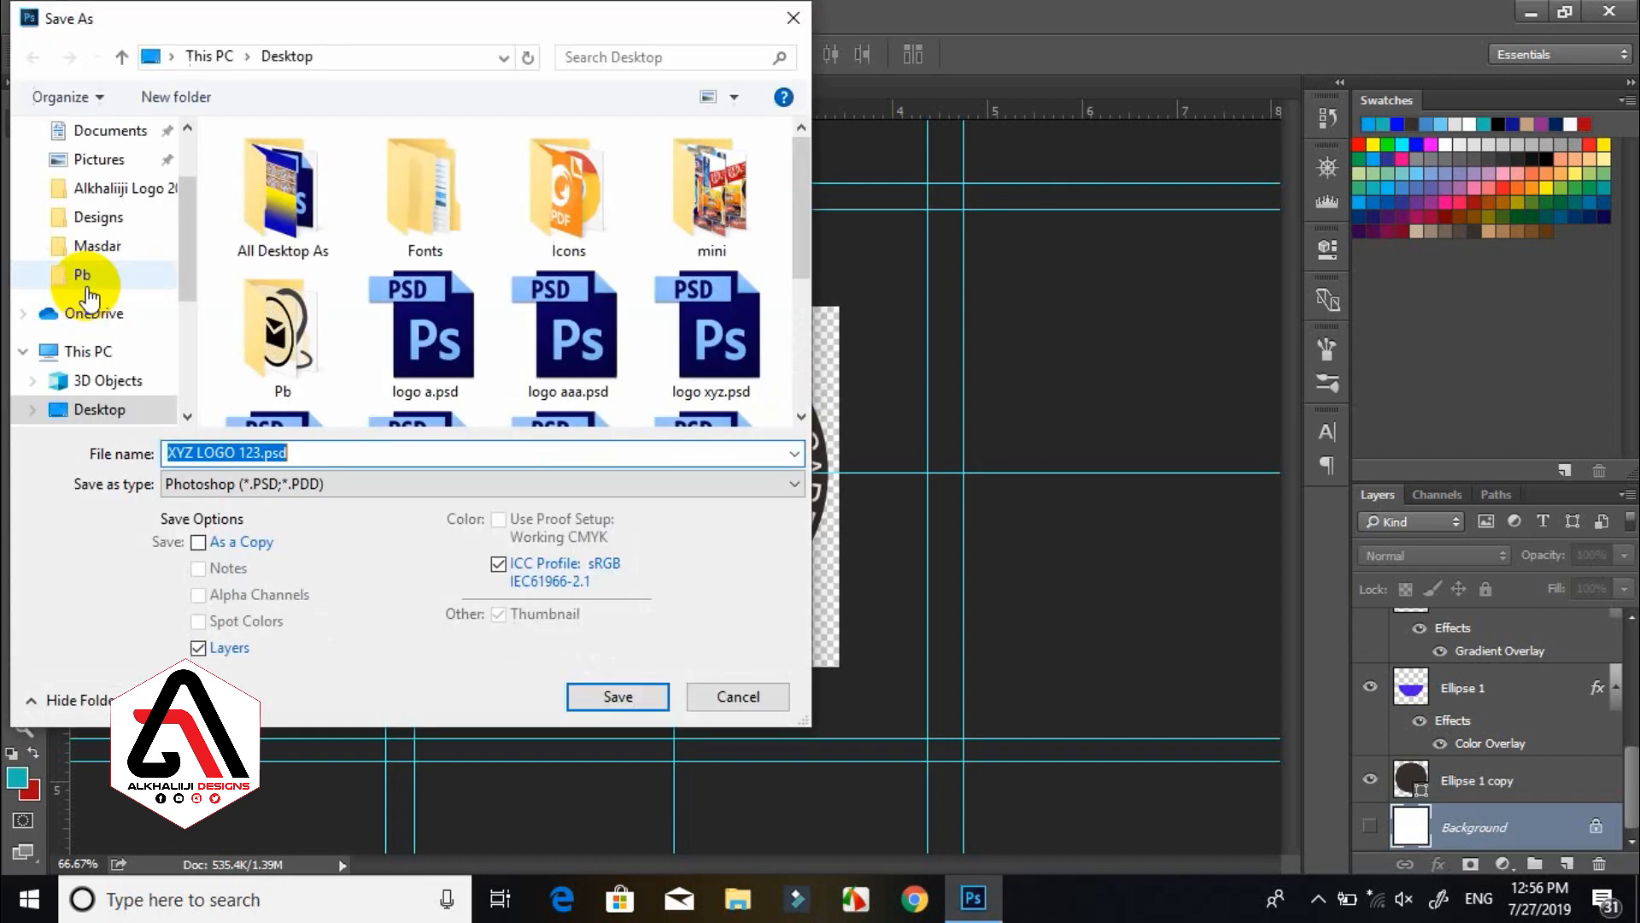
left_click(256, 487)
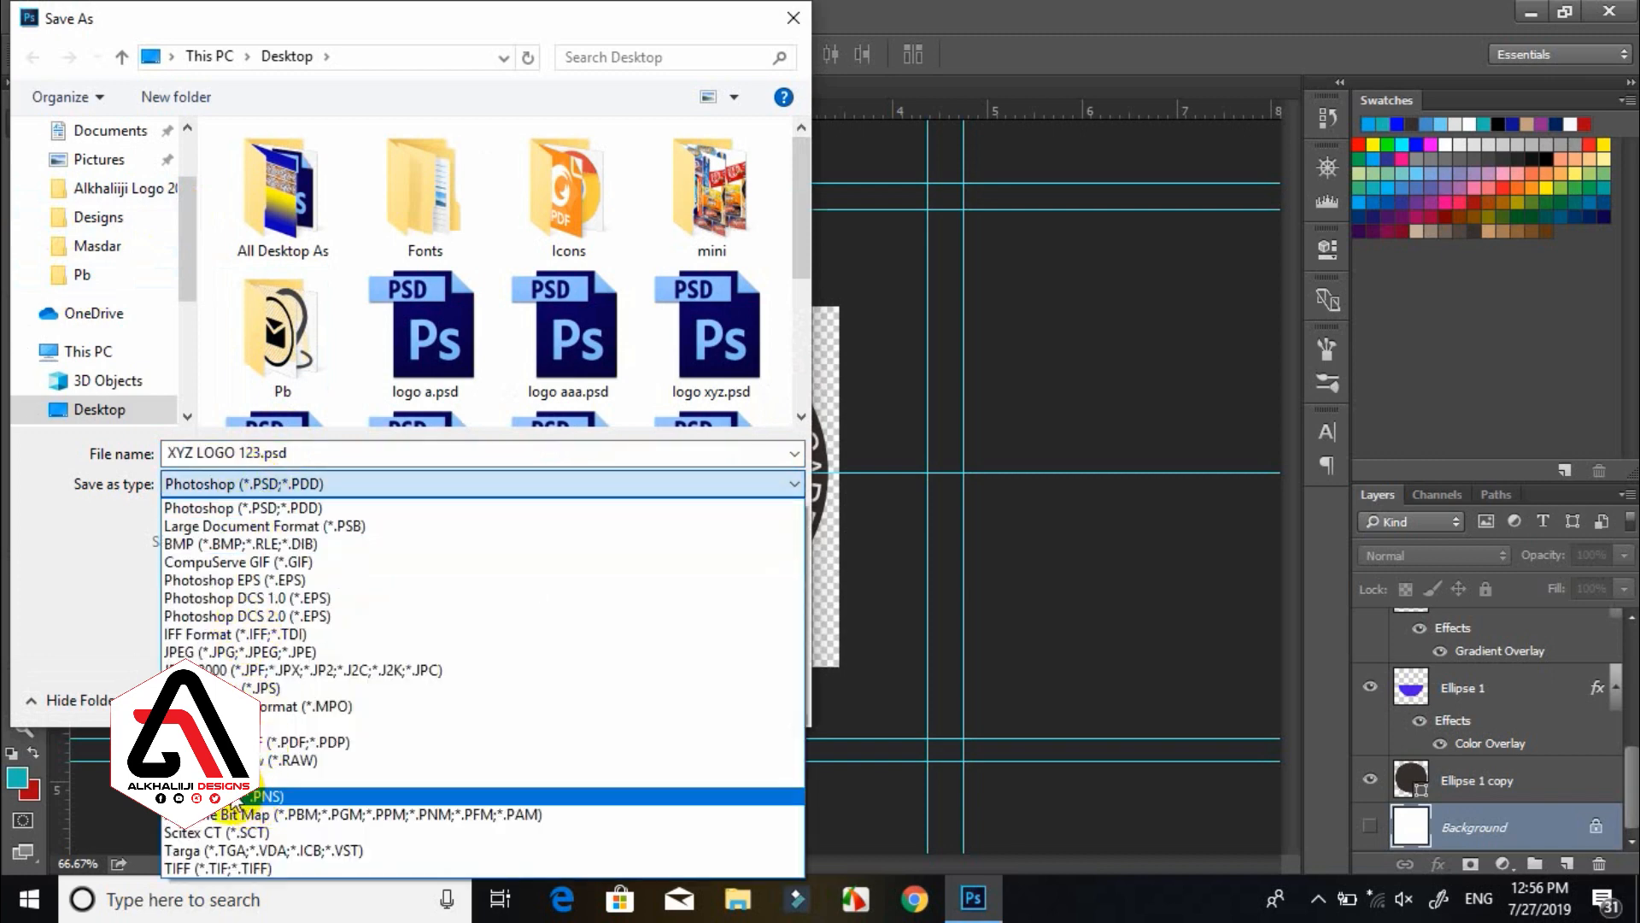
left_click(240, 796)
left_click(318, 451)
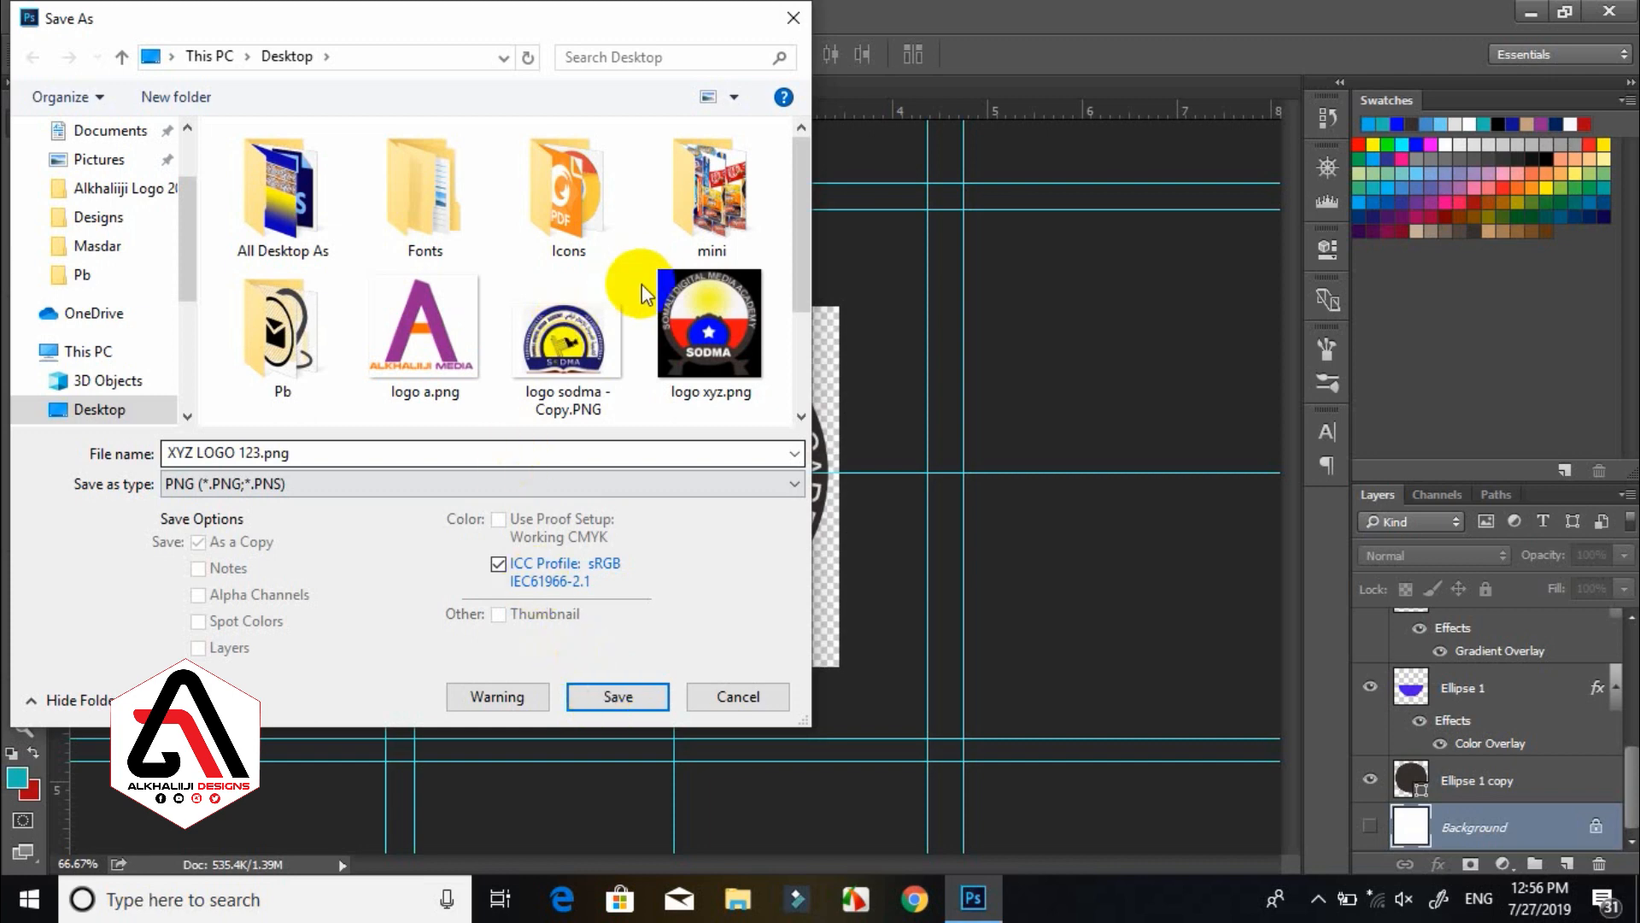
left_click(615, 696)
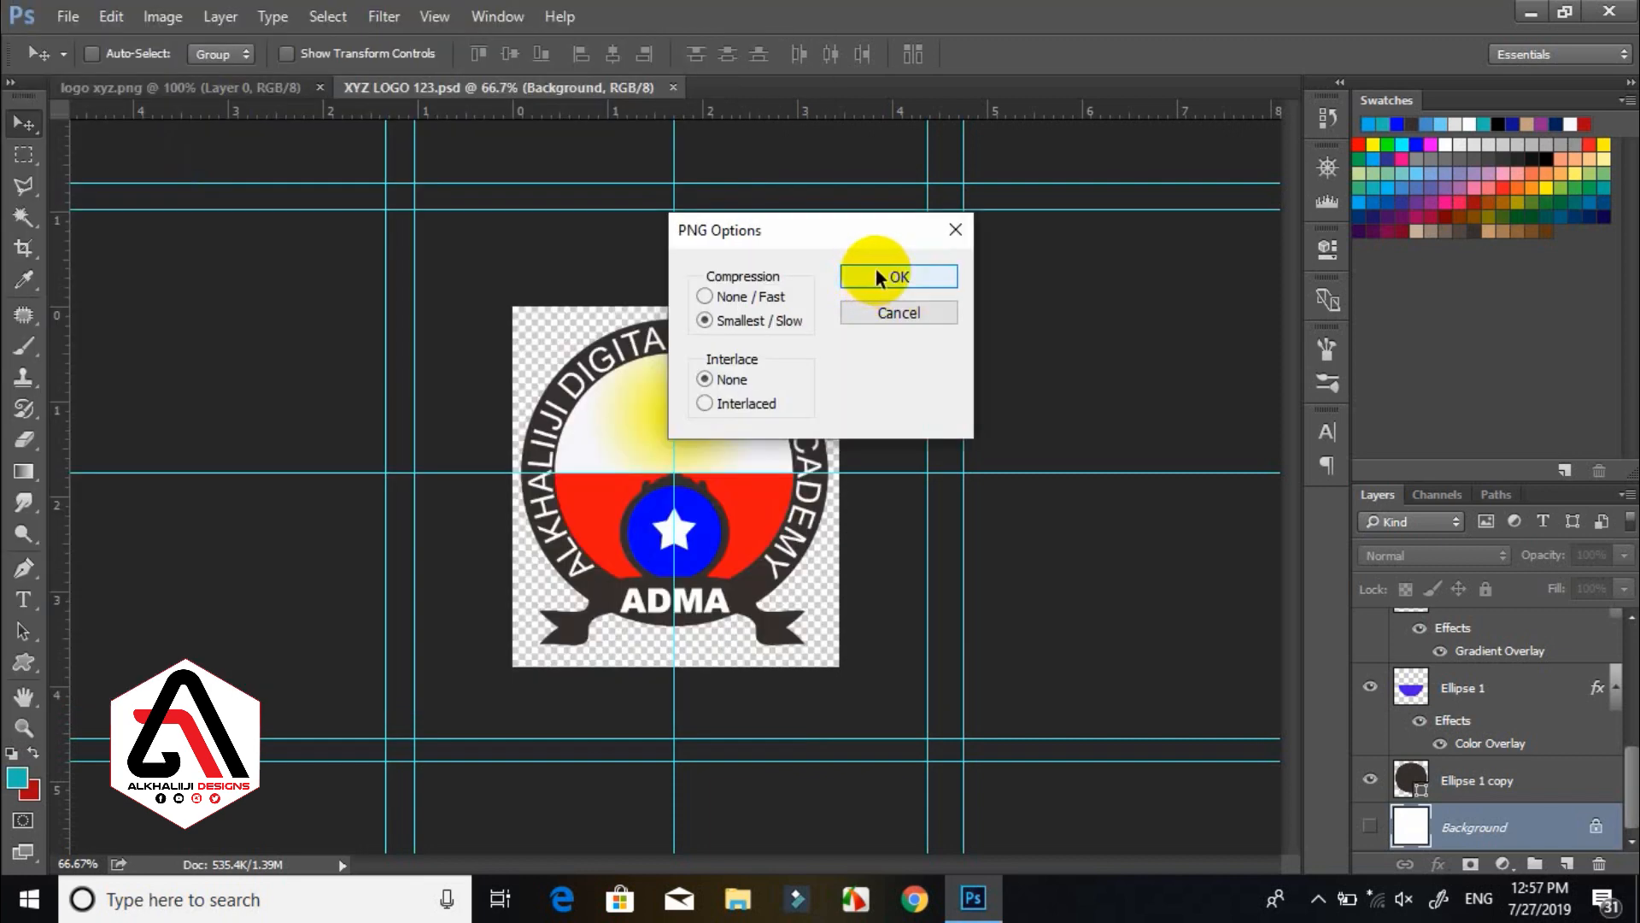
left_click(879, 273)
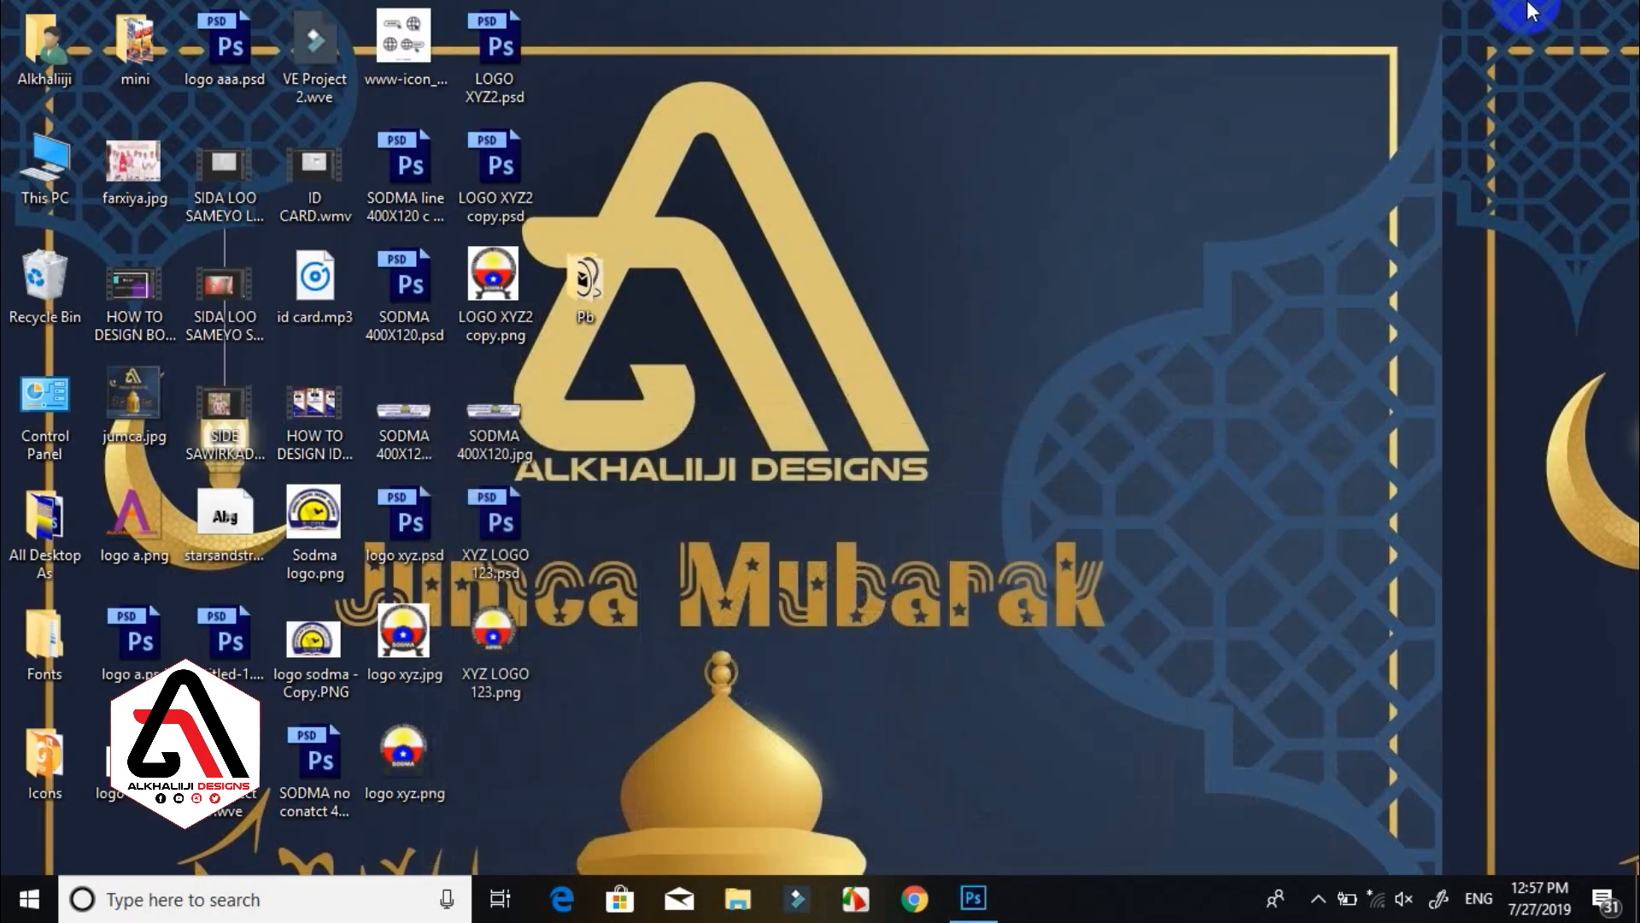
Check the exported XYZ LOGO 123.png on the Windows desktop, then return to Photoshop.
left_click(1531, 12)
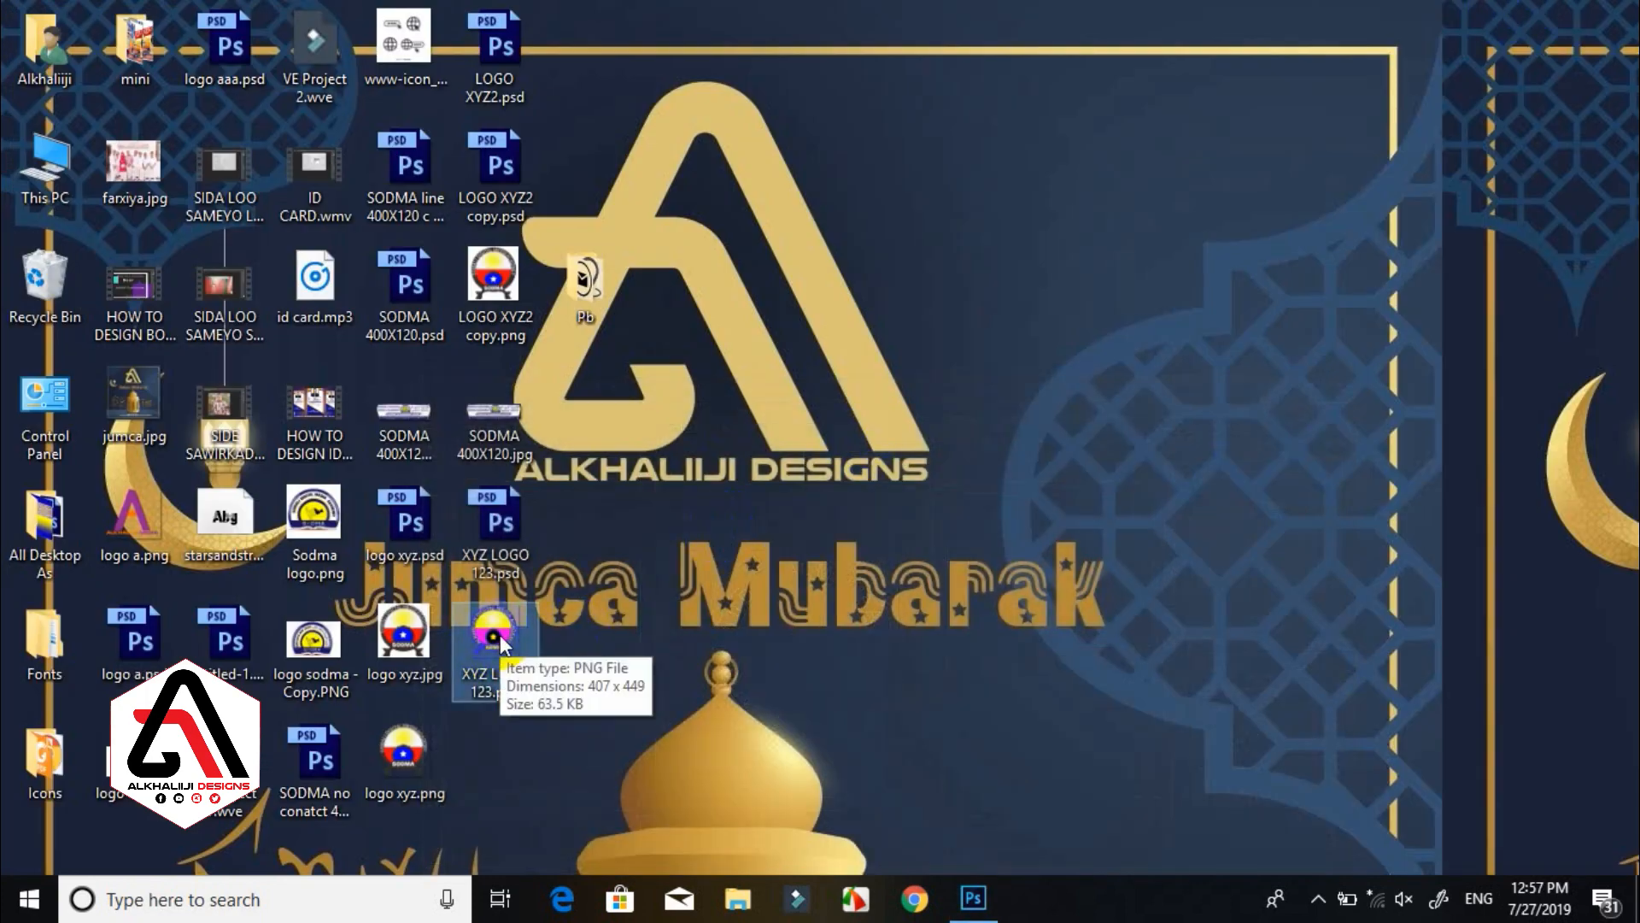
left_click(984, 917)
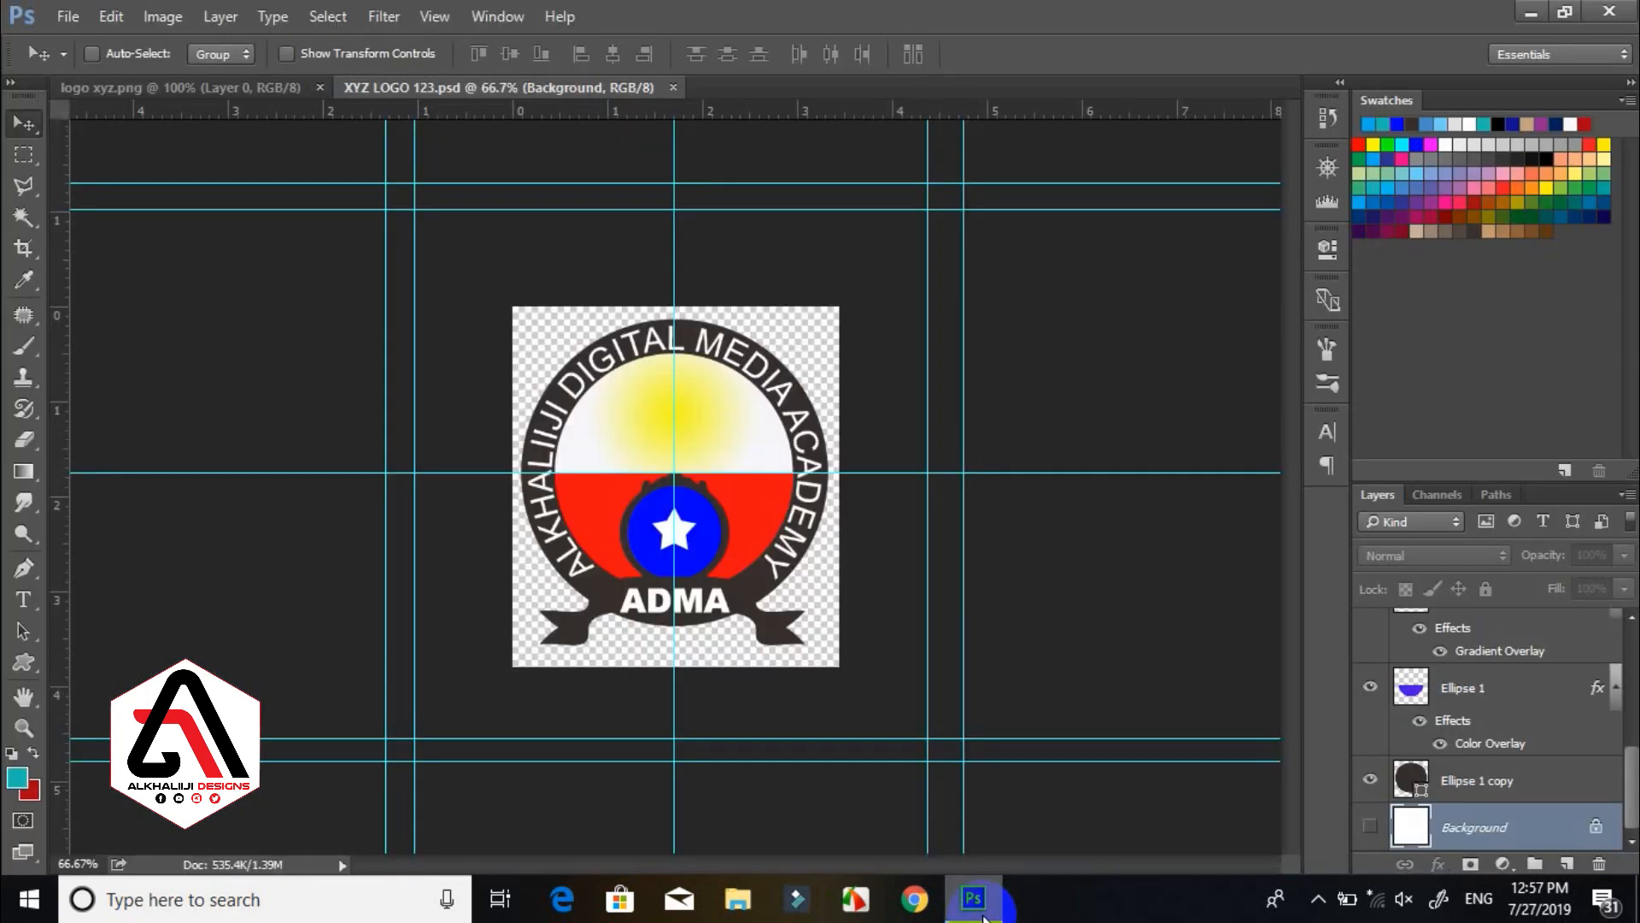